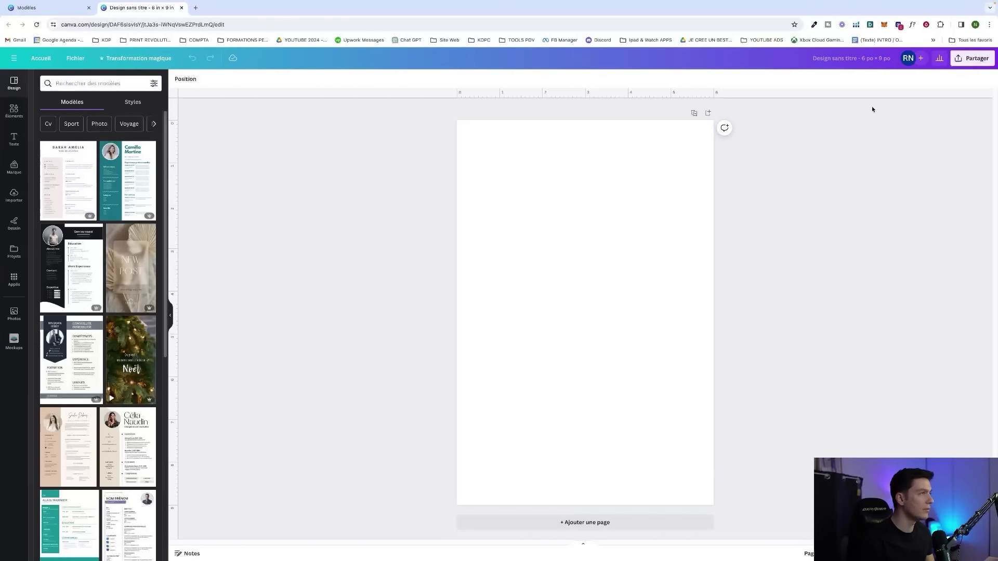
- Add a straight line element near the top of the page and extend it across most of the page width
left_click(24, 111)
left_click(64, 85)
left_click(247, 144)
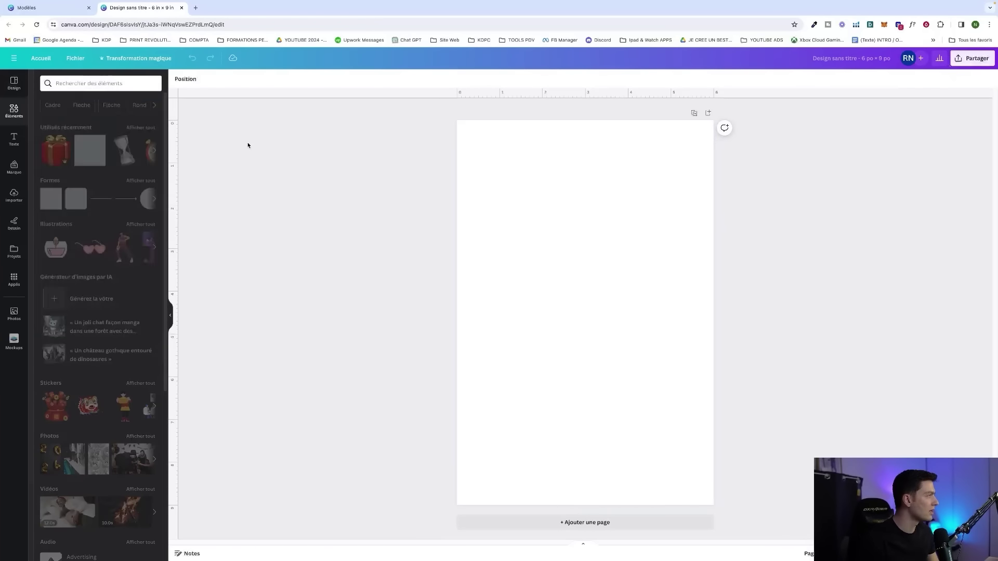
left_click(95, 204)
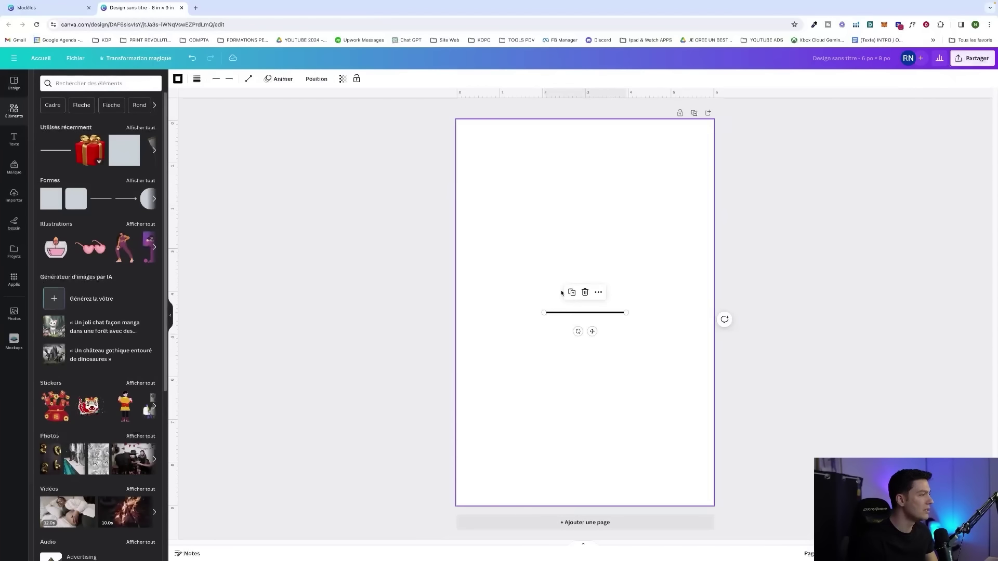
left_click_drag(572, 290, 521, 120)
left_click_drag(565, 147, 689, 146)
- Set the line's thickness to 1 and check its solid colour code
left_click(196, 79)
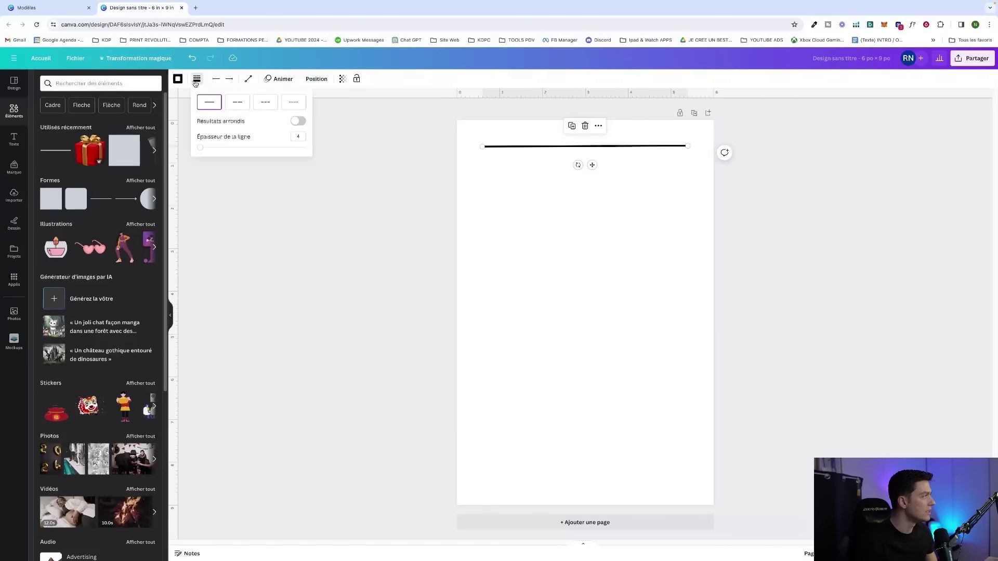
key("Return")
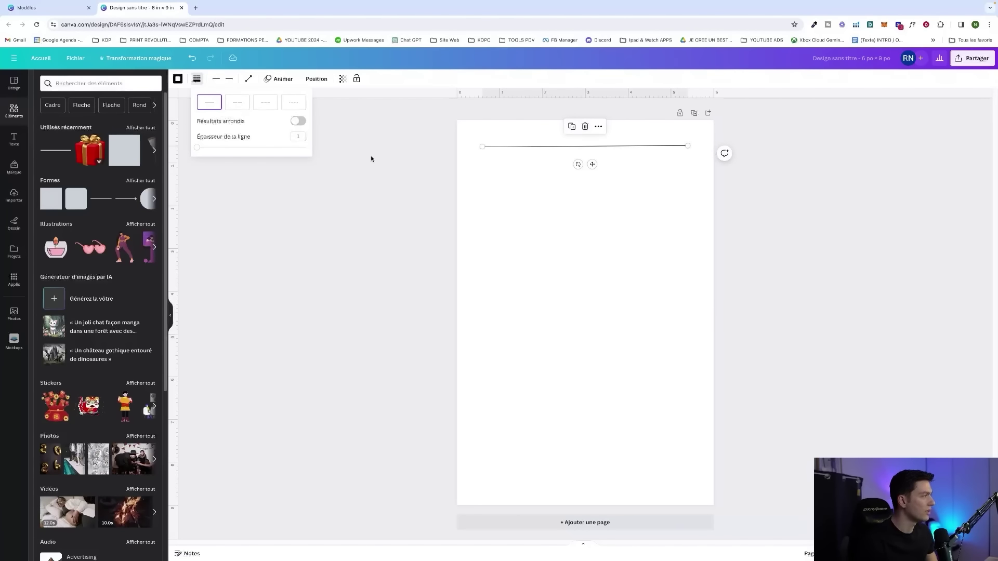
left_click(197, 83)
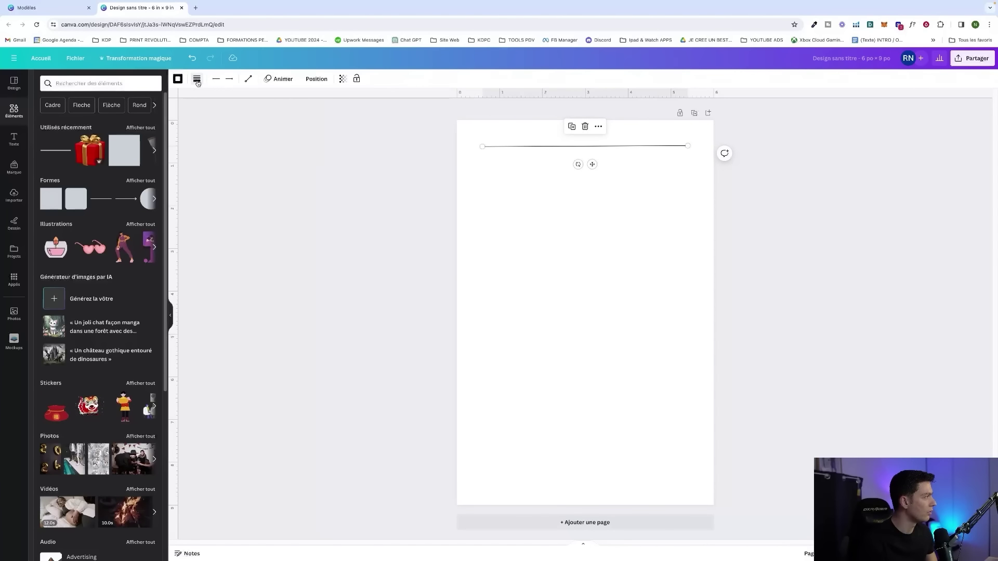
left_click(177, 79)
left_click(42, 126)
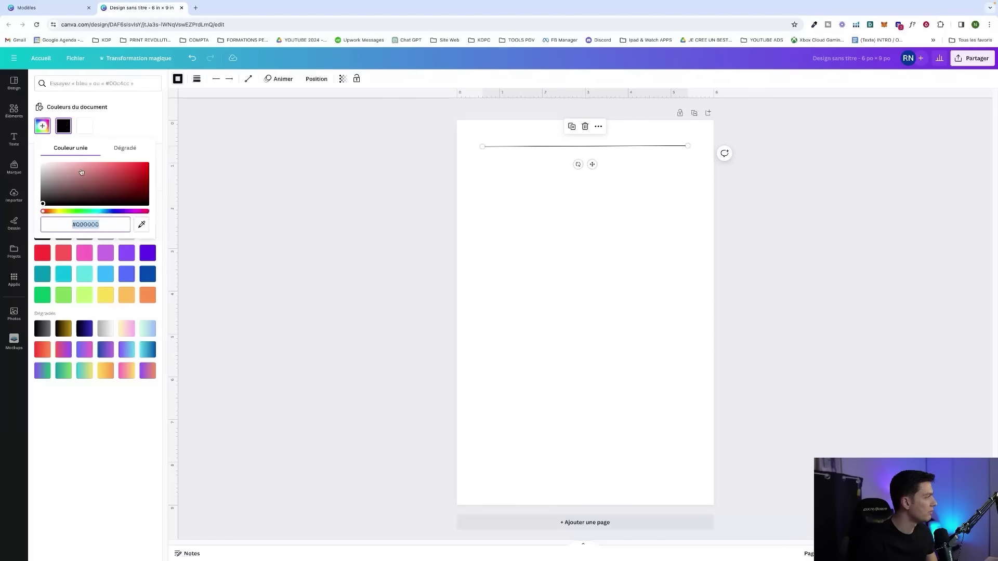
left_click_drag(77, 217, 103, 224)
left_click(463, 239)
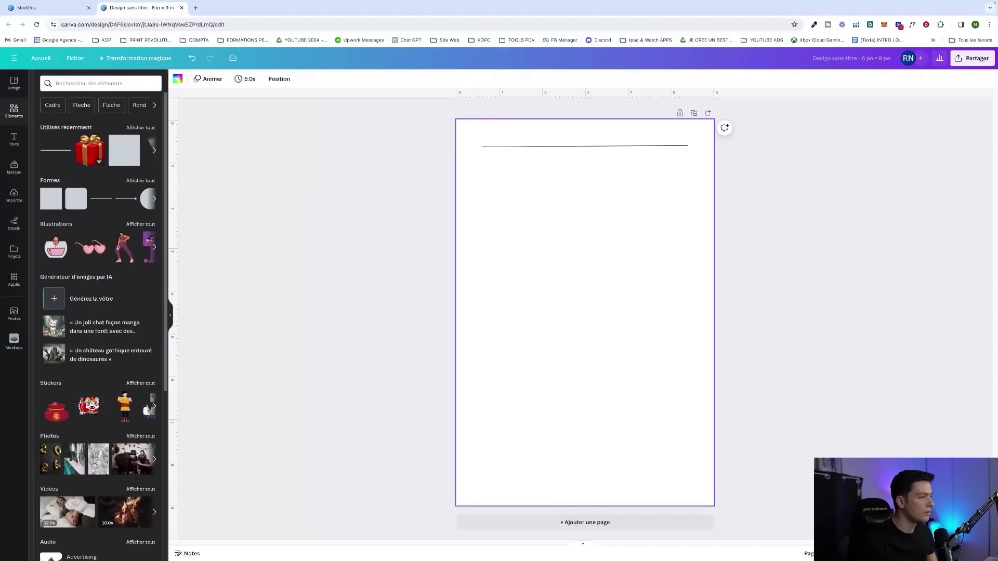
- Duplicate the line repeatedly down the page to fill it with evenly spaced horizontal writing lines
left_click(646, 153)
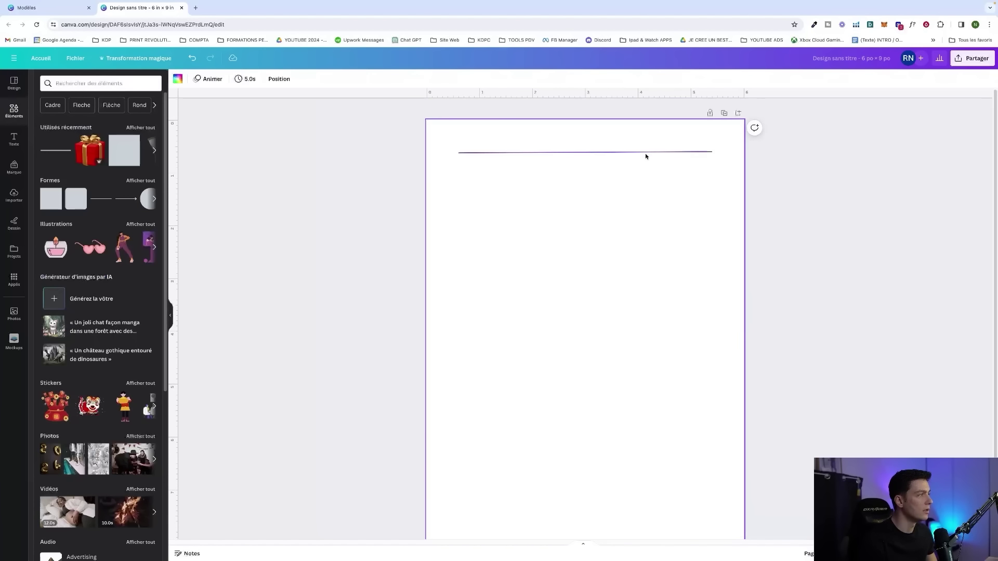
left_click_drag(646, 154, 633, 210, "alt")
left_click_drag(806, 271, 460, 122)
left_click_drag(597, 187, 605, 327, "alt")
scroll(597, 272, "down", 1)
scroll(606, 326, "down", 2)
left_click_drag(644, 260, 633, 437, "alt")
key("Escape")
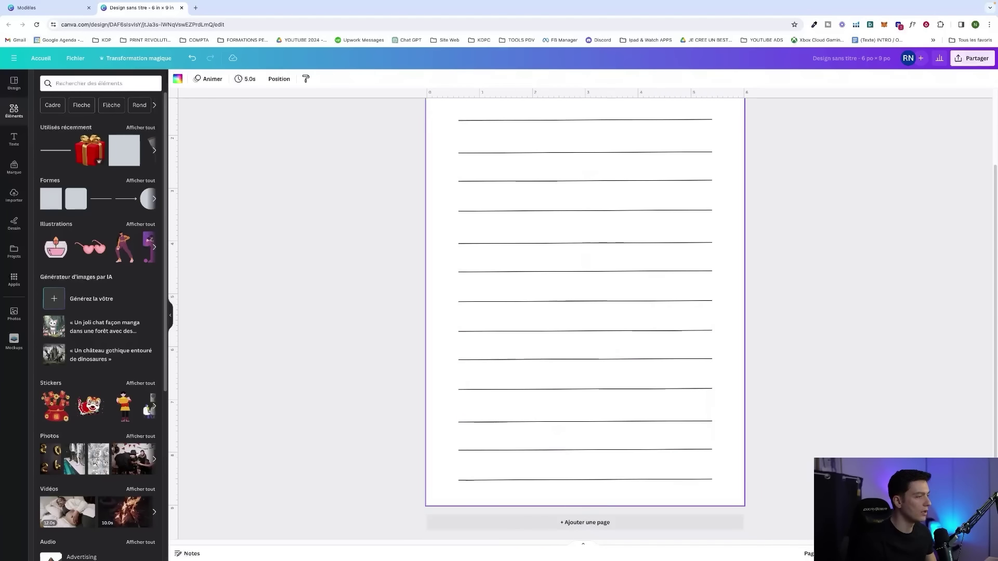
scroll(585, 312, "down", 5)
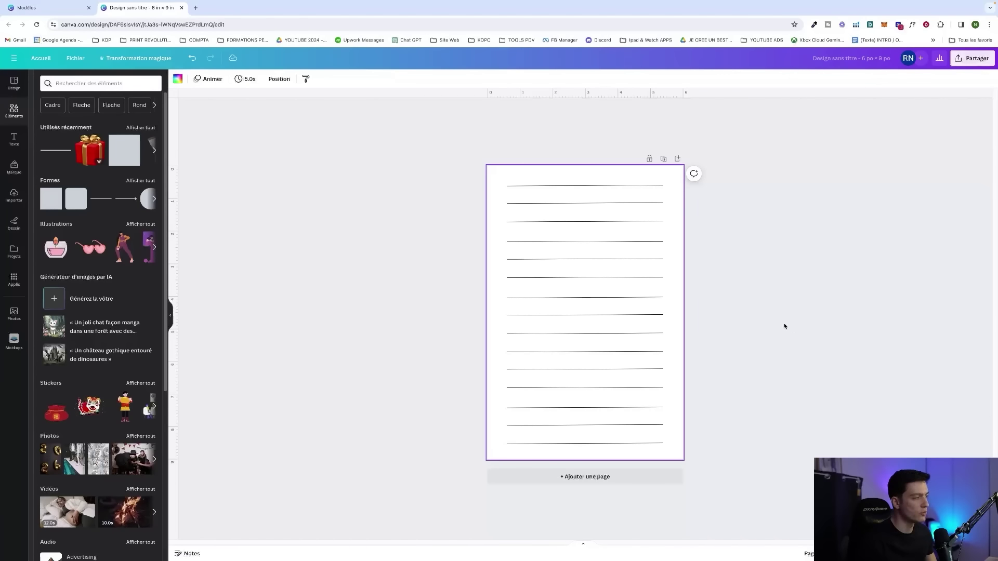
left_click(793, 297)
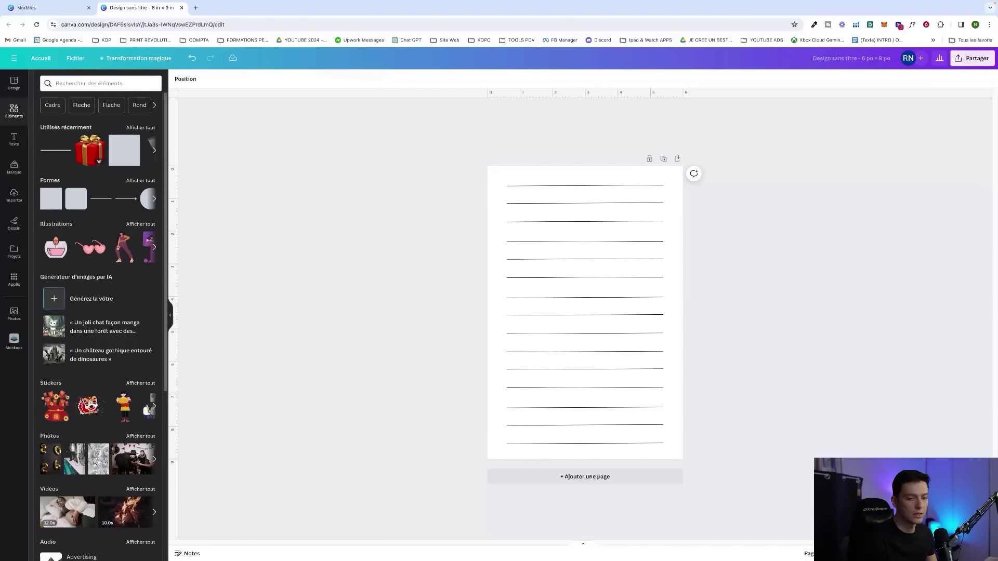
scroll(746, 254, "up", 2)
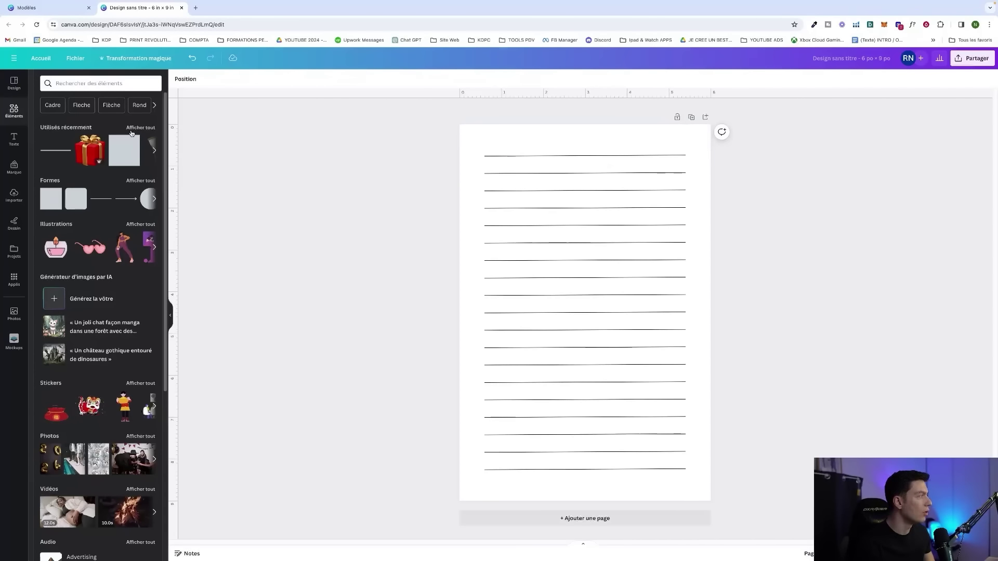
- Search for "crayon", place the outlined pencil illustration small in the page's top-left corner, and shorten the first line to start beside it
left_click(56, 84)
type("crayon")
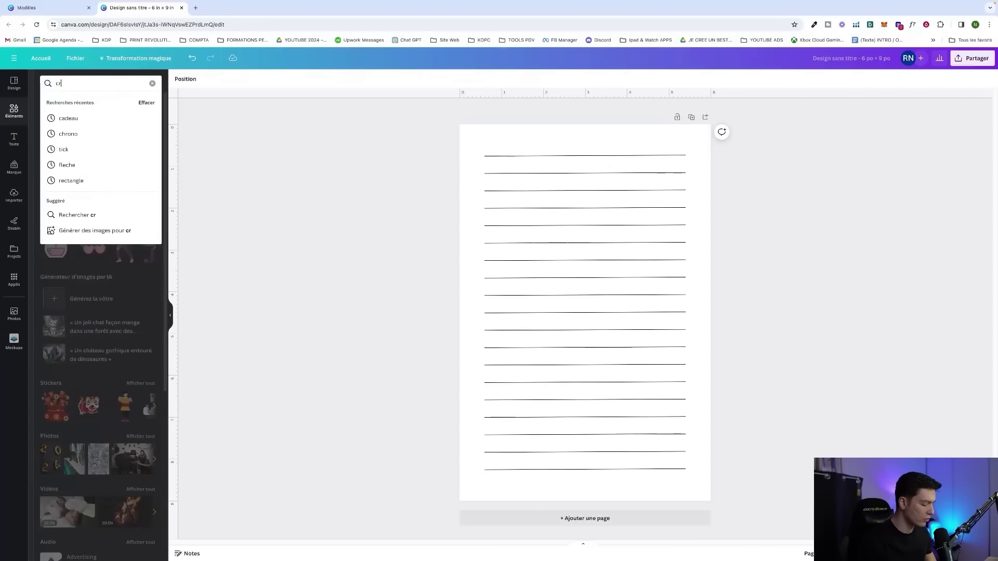
key("Return")
left_click(56, 164)
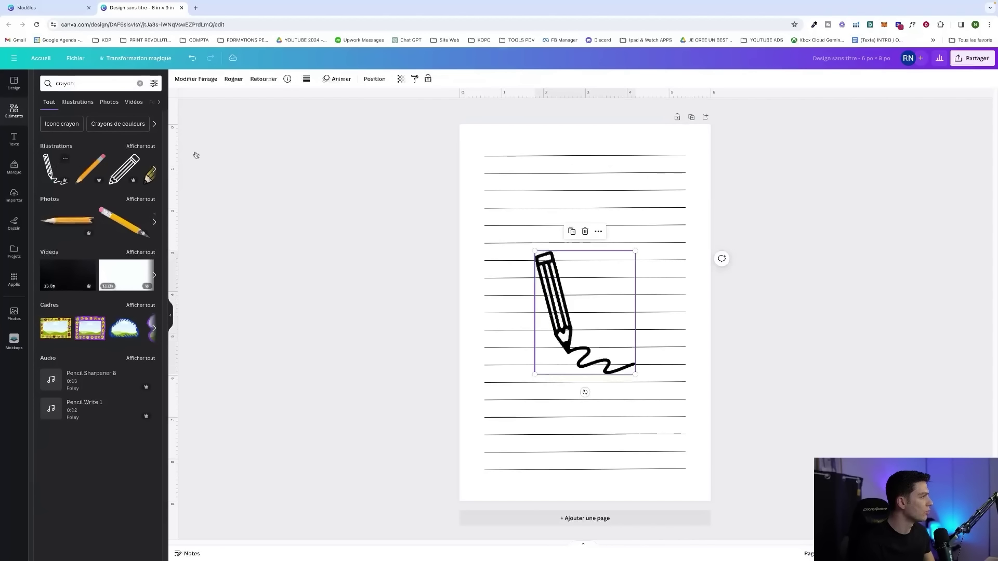
mouse_move(635, 373)
left_mouse_down()
mouse_move(555, 276)
mouse_move(501, 165)
left_mouse_up()
left_click(494, 174)
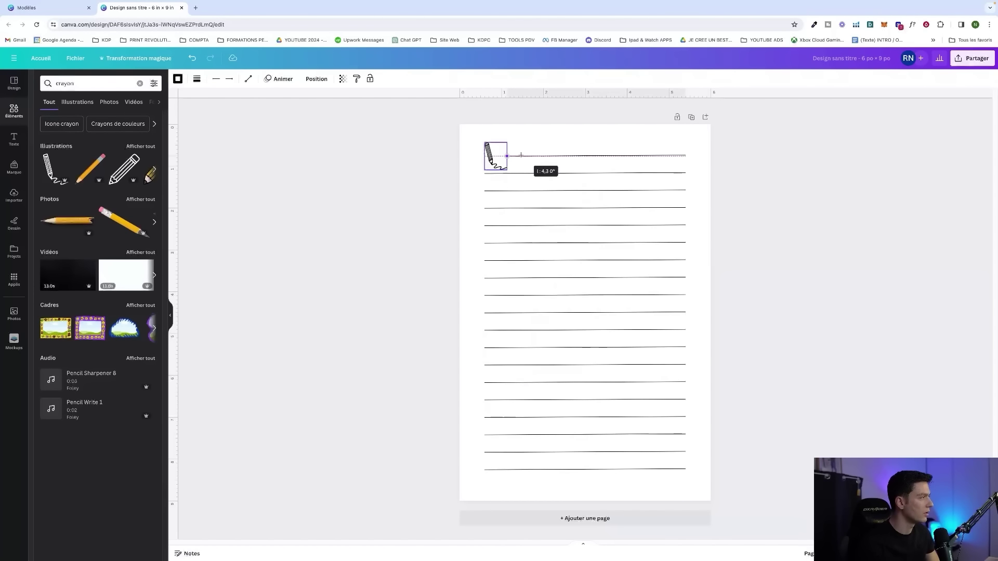
left_click(622, 245)
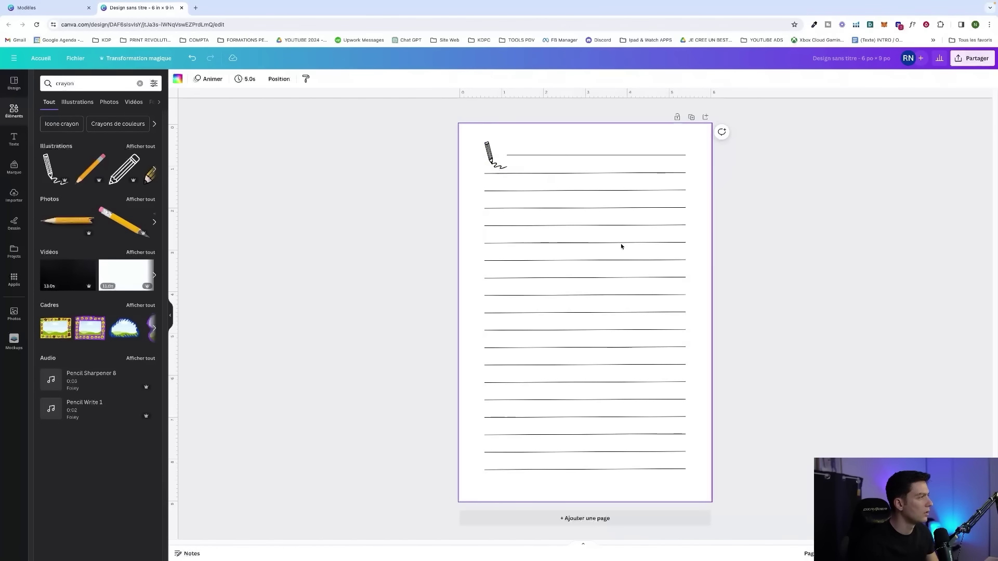
- Shorten the last line's right end and place a small, tilted outlined "equerre" illustration beside it in the page's bottom-right corner
left_click(652, 469)
left_click_drag(686, 469, 659, 469)
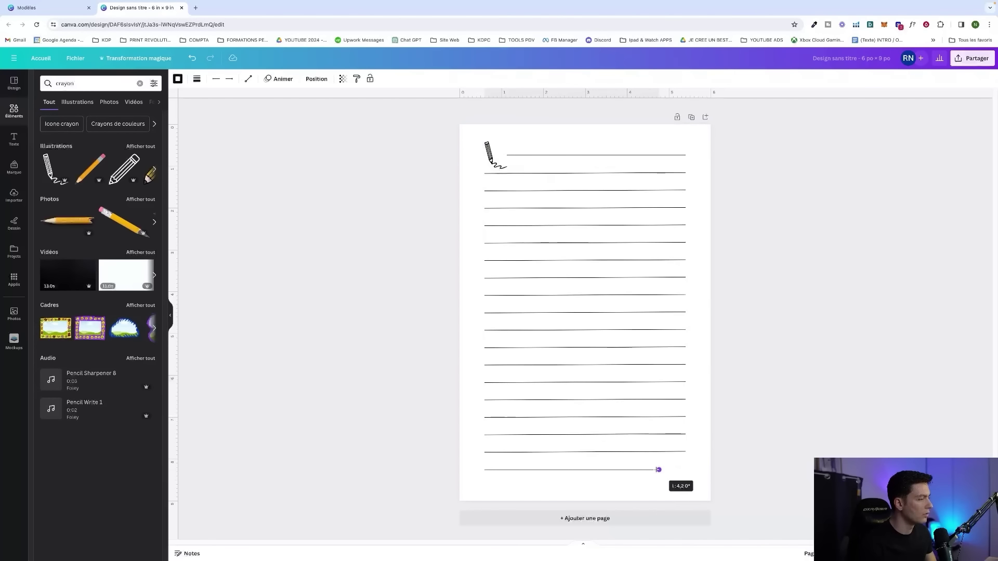
left_click(71, 79)
type("equerre")
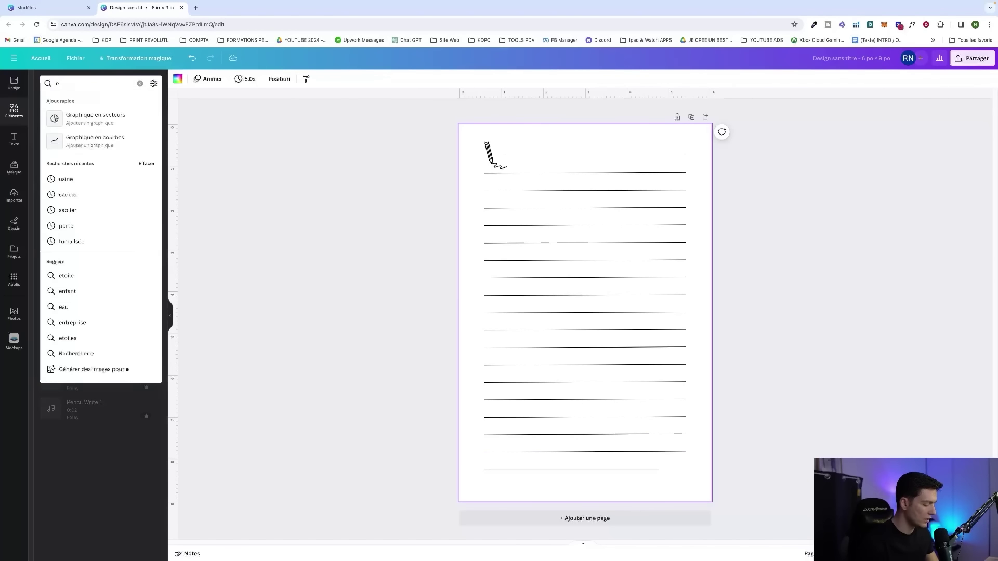
key("Return")
left_click(91, 169)
left_click_drag(635, 263, 557, 324)
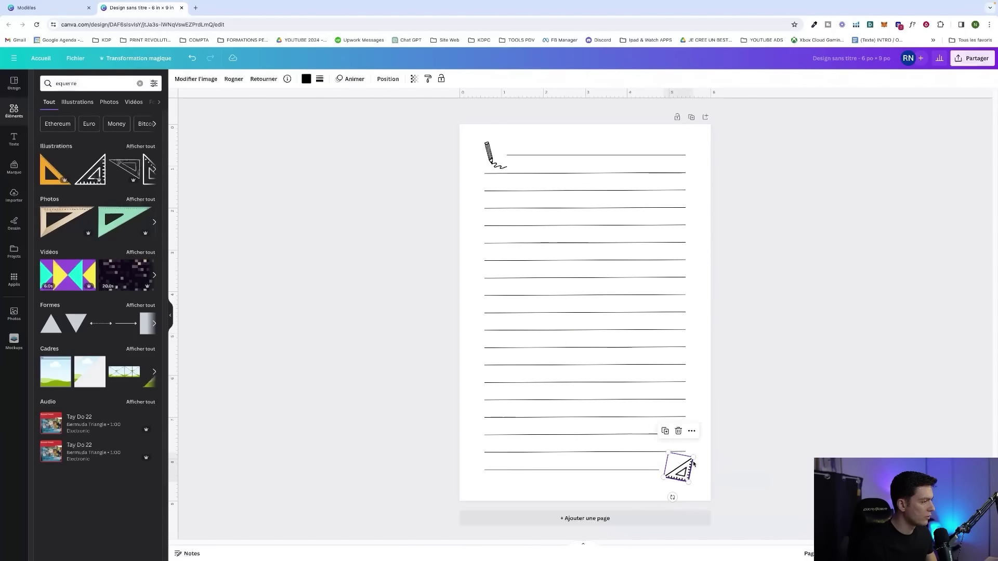
left_click(909, 310)
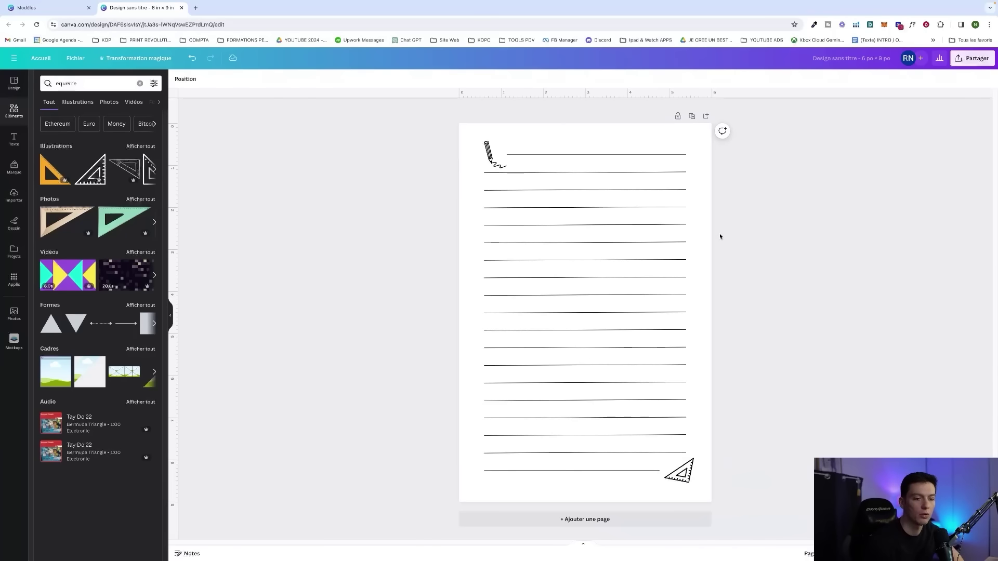
left_click(691, 117)
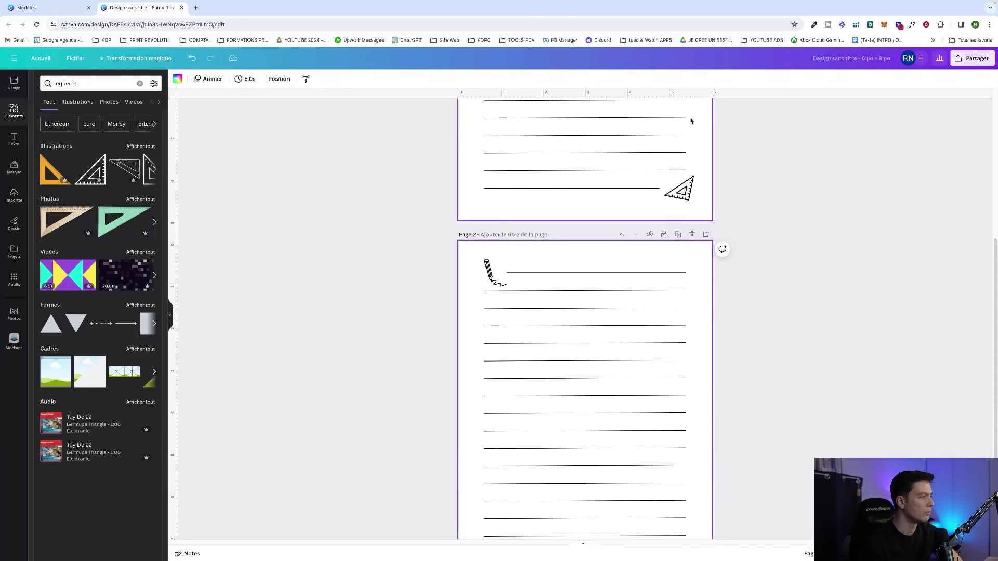
scroll(691, 120, "up", 5)
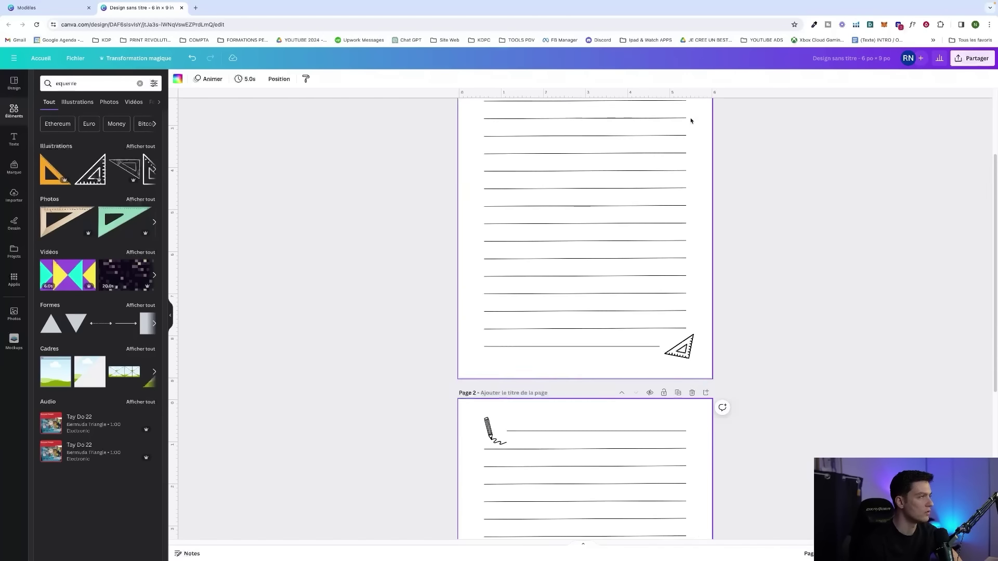
scroll(691, 121, "down", 5)
- Switch to the grid view and duplicate the lined page, then both pages together, to get four identical pages
left_click(959, 554)
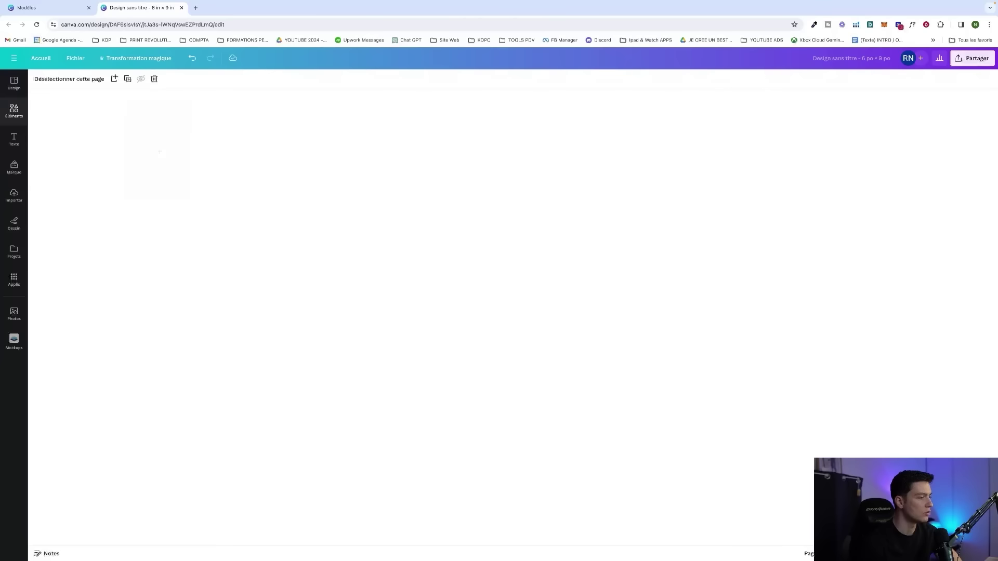
right_click(75, 163)
left_click(106, 112)
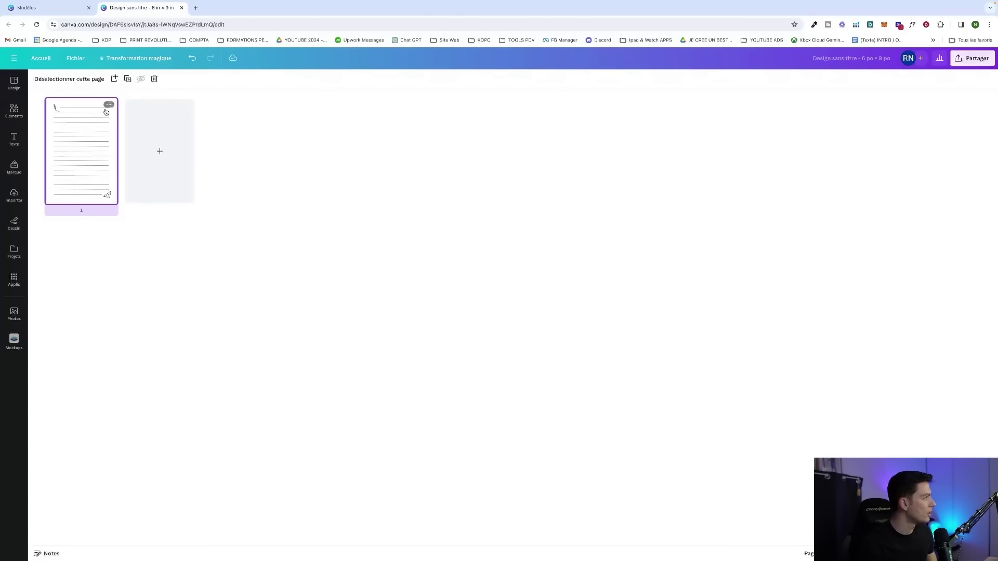
left_click(108, 104)
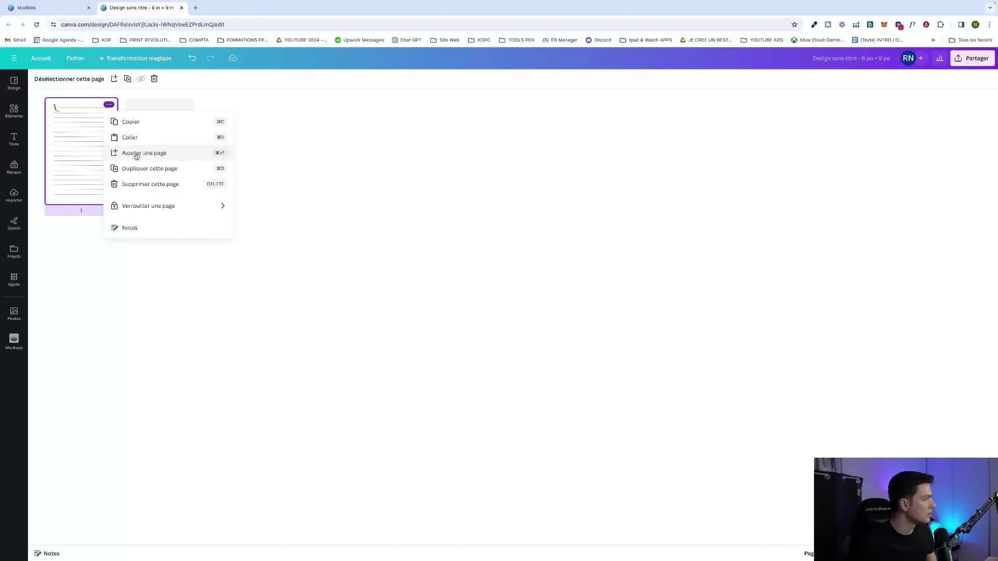
left_click(143, 169)
left_click(101, 130, "shift")
key("ctrl+d")
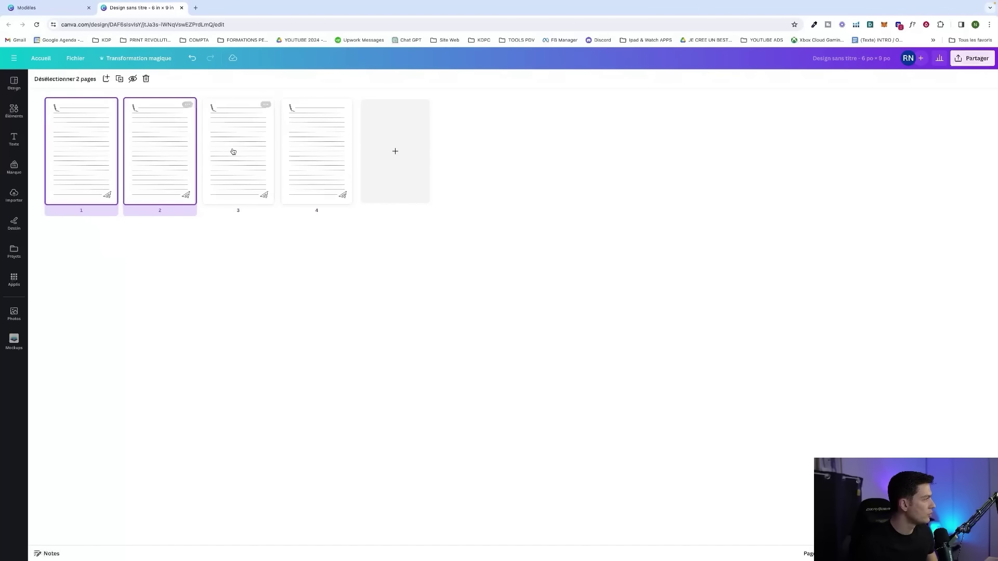
- Select the four lined pages and duplicate them five times to reach 24 pages
left_click(232, 151, "shift")
left_click(304, 152, "shift")
key("ctrl+d")
key("ctrl+d")
key("ctrl+d")
key("ctrl+d")
key("ctrl+d")
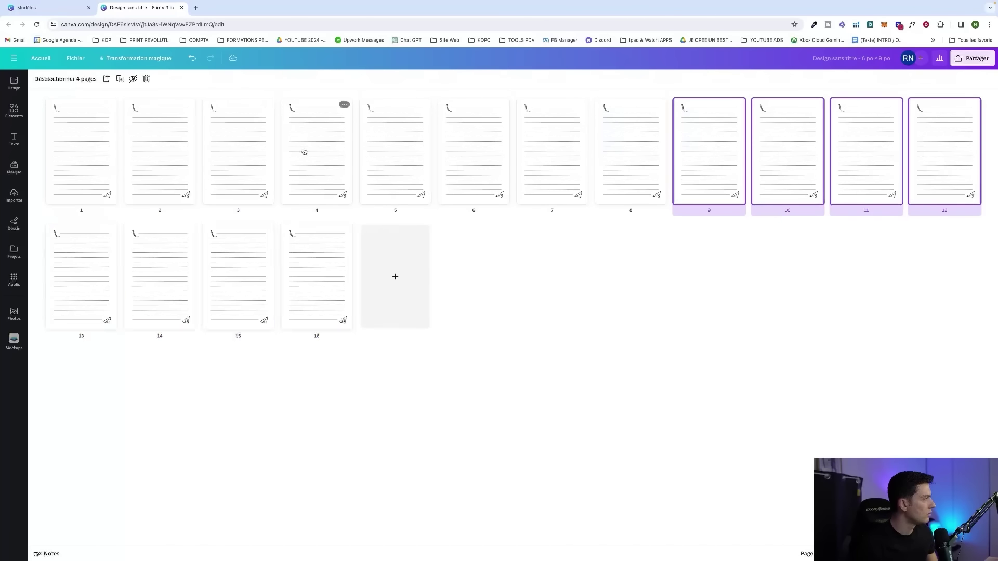
- Select all 24 pages and duplicate them three times to reach 96 pages
left_click(111, 161)
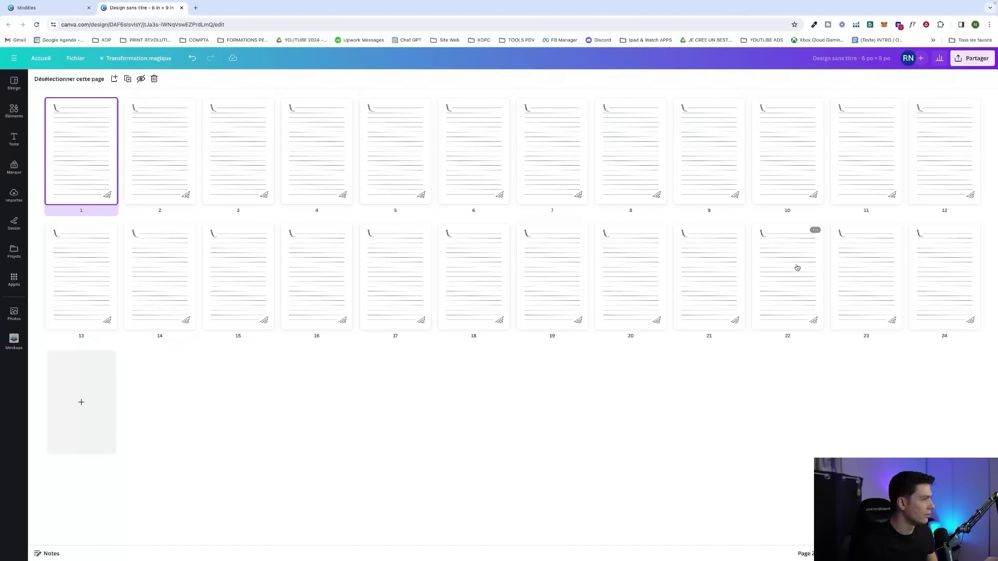
left_click(942, 287, "shift")
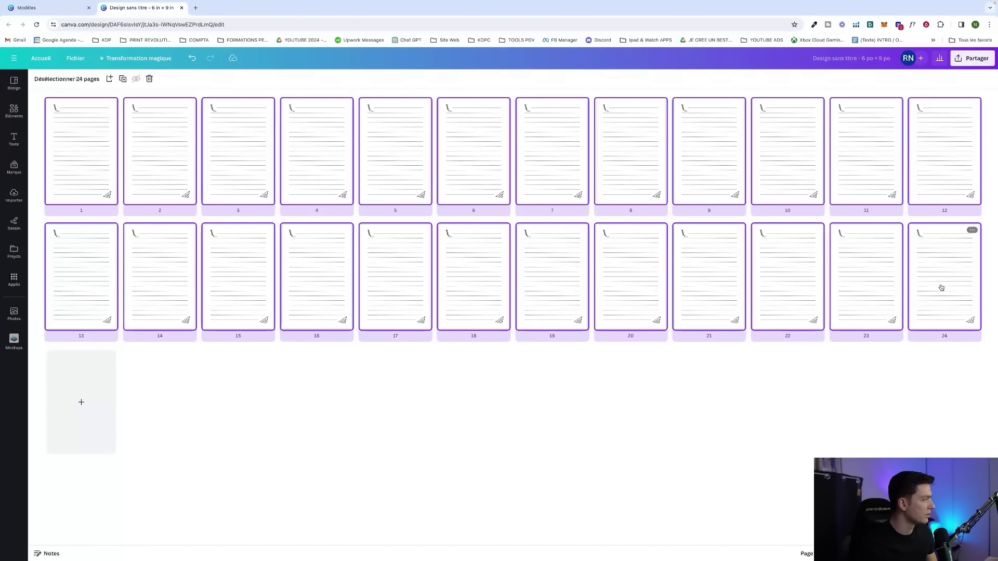
key("ctrl+d")
key("ctrl+d")
key("ctrl+d")
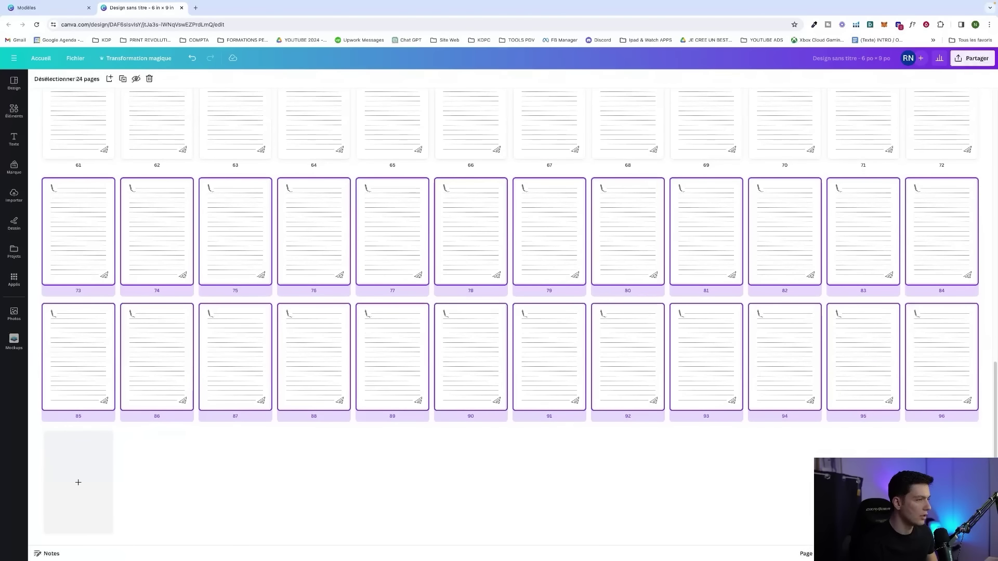
- Duplicate pages 94 to 96 to reach 99 pages, and add one more page at the end
left_click(801, 367)
left_click(879, 368, "shift")
left_click(937, 367, "shift")
key("ctrl+d")
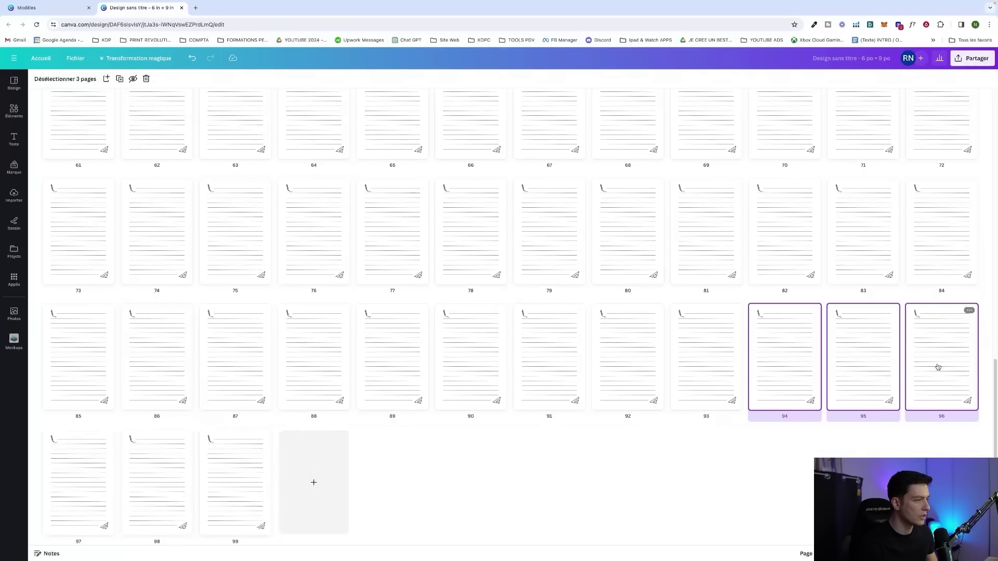
left_click(338, 499)
- Open page 1 for editing and delete all of its lines and illustrations
scroll(558, 493, "up", 10)
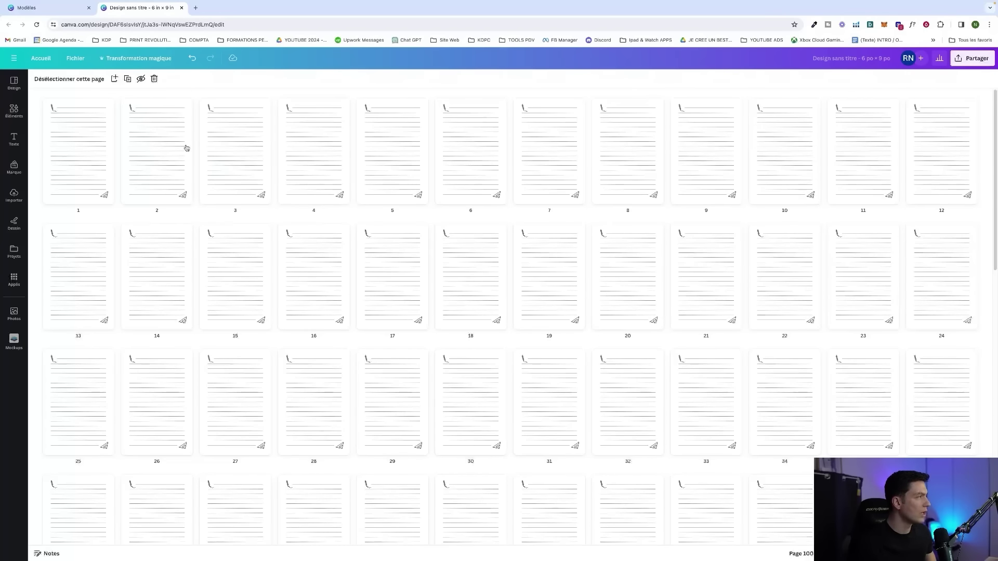
double_click(63, 138)
mouse_move(458, 133)
left_mouse_down()
mouse_move(754, 470)
mouse_move(754, 497)
left_mouse_up()
key("Delete")
- Add a title text reading "Merci Maîtresse" to the empty first page
left_click(14, 139)
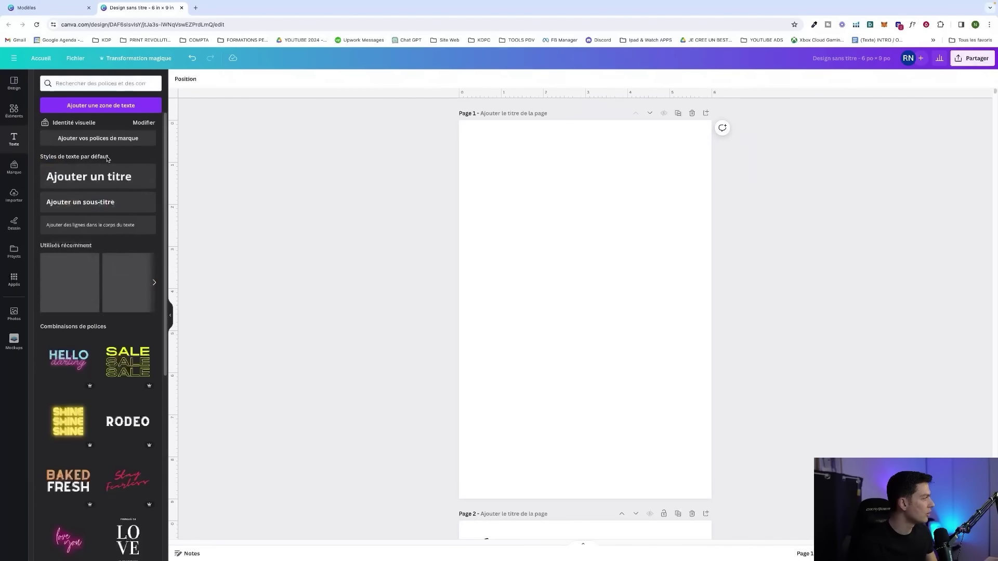
left_click(88, 176)
type("Merci Maîtreisse")
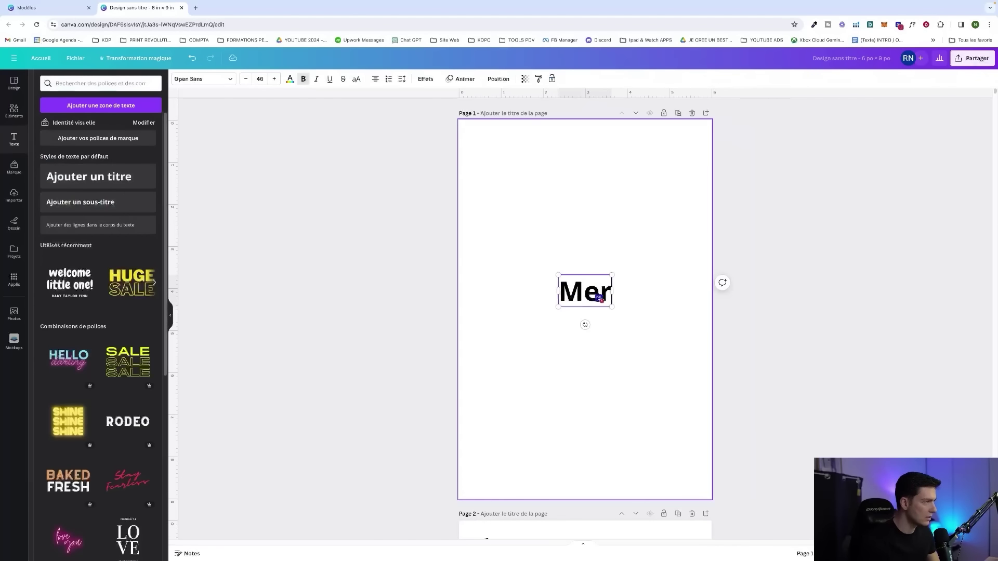
key("BackSpace")
key("BackSpace")
key("BackSpace")
key("BackSpace")
type("sse")
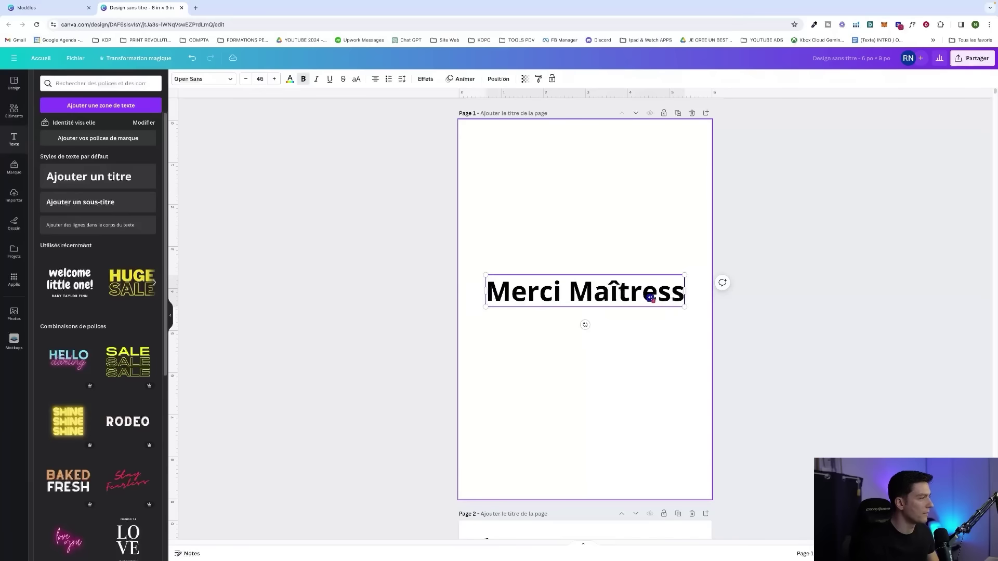
- Try the AbcCursiveLined font on the "Merci Maîtresse" title, apply Austin Hearts instead, and move the title higher on page 1
left_click(203, 79)
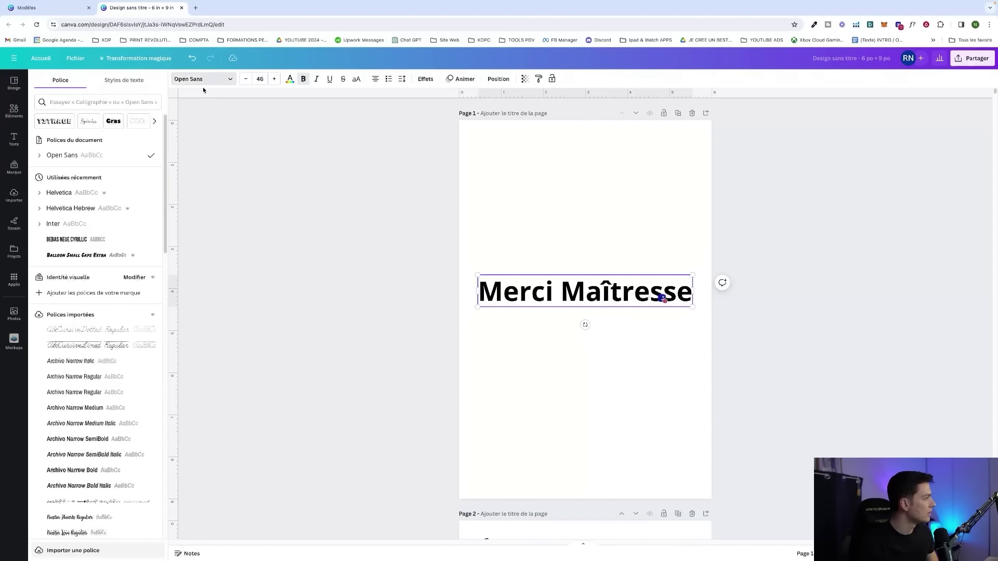
scroll(98, 223, "down", 2)
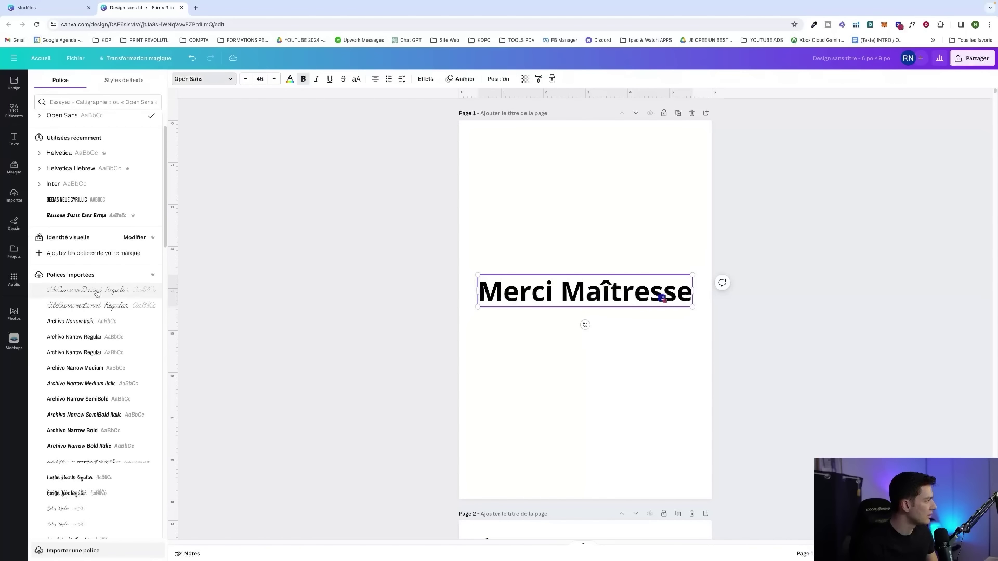
left_click(89, 306)
scroll(98, 364, "down", 3)
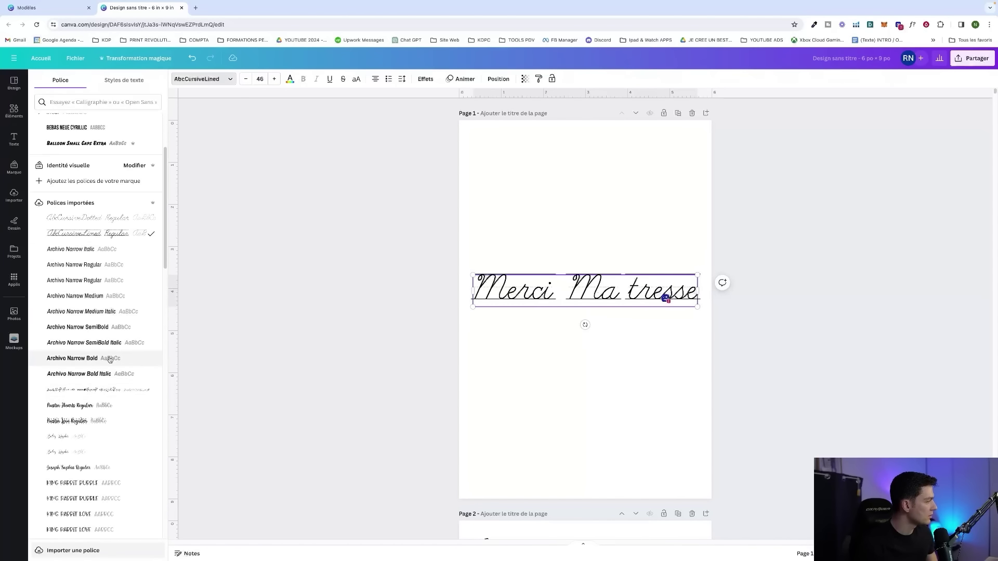
left_click(71, 403)
left_click(612, 267)
left_click_drag(612, 266, 614, 263)
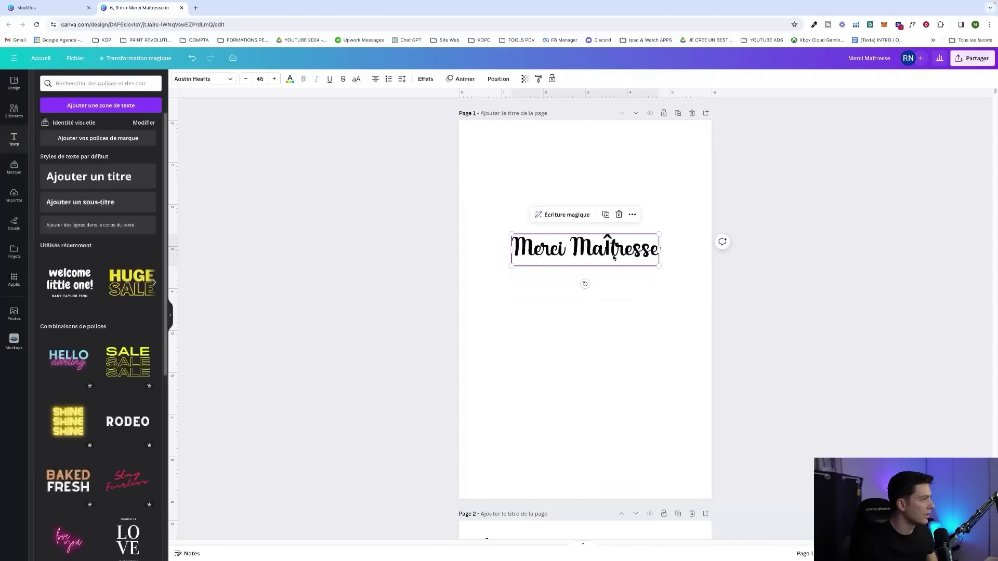
- Duplicate the title twice below the original, changing the copies to "Belle annee" and, between it and the title, "pour cette"
key("ctrl+d")
key("Return")
type("Belle annee")
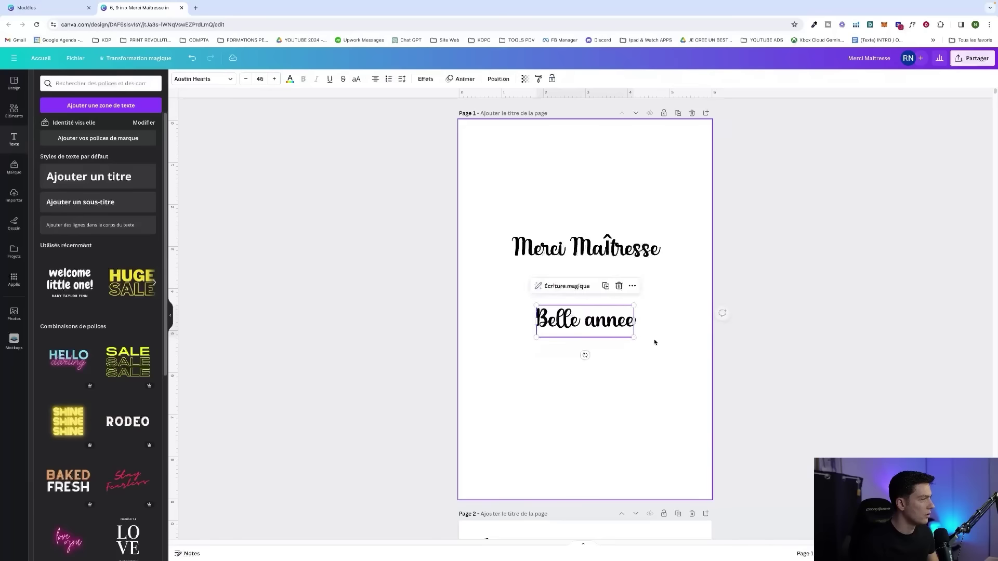
left_click(603, 244)
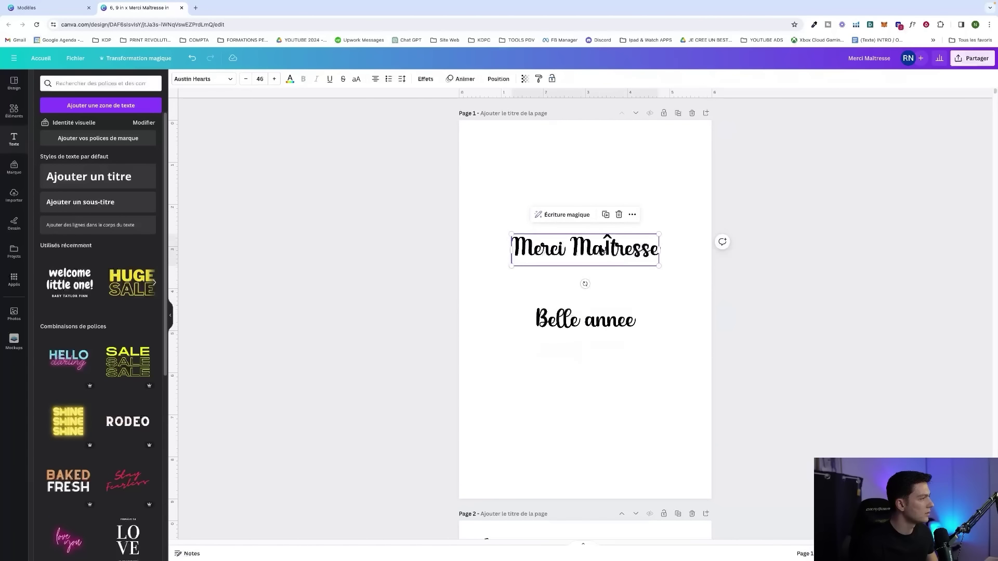
key("ctrl+d")
key("Return")
type("pour cette")
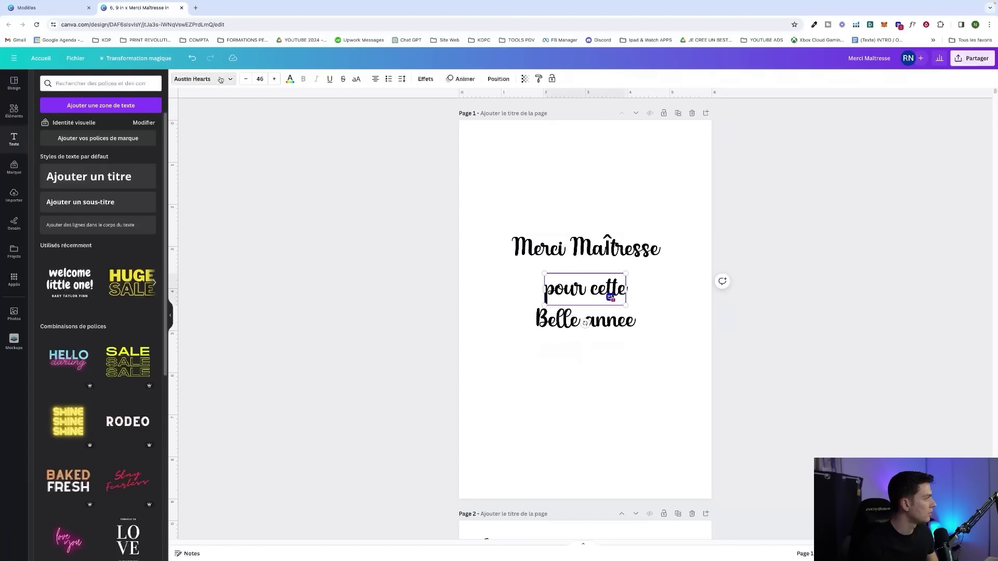
- Search the fonts for "aven", apply a matching sans-serif font to "pour cette", and move "pour cette" and "Belle annee" closer to the title
left_click(203, 78)
type("aven")
left_click(56, 139)
left_click_drag(556, 282, 586, 274)
left_click_drag(585, 319, 585, 299)
- Split the title into separate "Merci" and "Maîtresse" texts stacked on two lines, and add a separate "annee" text under "Belle annee"
left_click_drag(661, 247, 585, 217)
key("BackSpace")
type("Maîtresse")
left_click(635, 226)
type("annee")
left_click(310, 126)
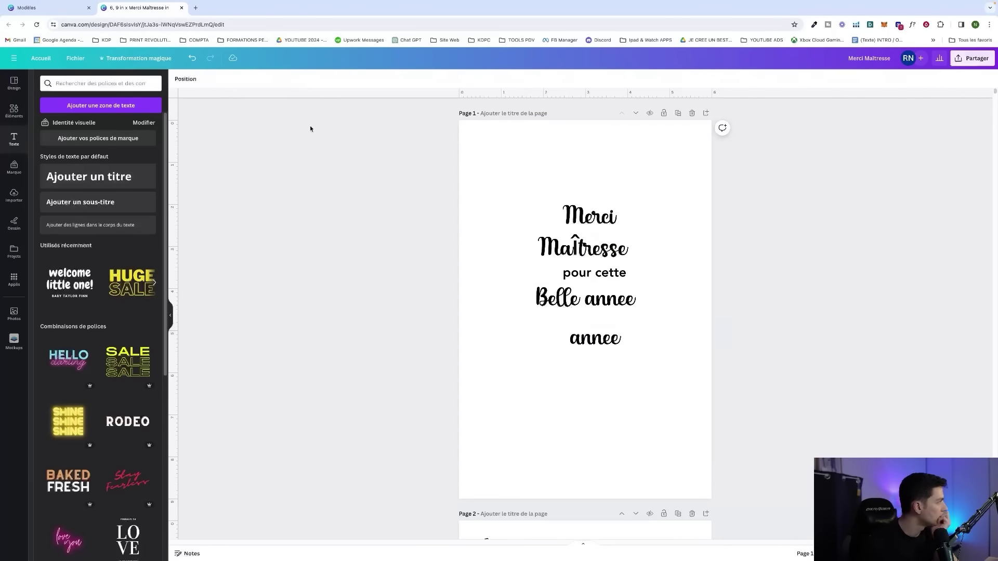
- Select "Merci", "Maîtresse", "Belle annee" and "annee" together and apply the Jonathan script font to them
left_click(202, 79)
left_click(94, 327)
left_click(547, 307, "shift")
left_click(594, 340, "shift")
left_click(202, 79)
left_click(94, 314)
scroll(93, 314, "down", 15)
left_click(84, 318)
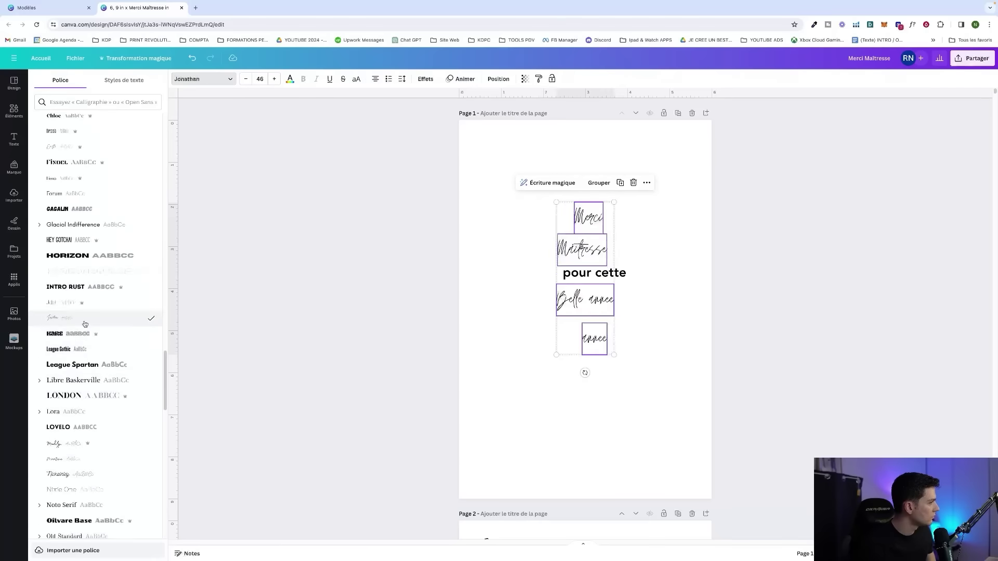
- Try further script fonts, including Amazone, on the four selected texts and apply a bold brush script font
scroll(85, 326, "down", 10)
left_click(83, 331)
scroll(83, 385, "down", 10)
left_click(81, 357)
scroll(80, 401, "down", 10)
left_click(94, 411)
left_click(104, 421)
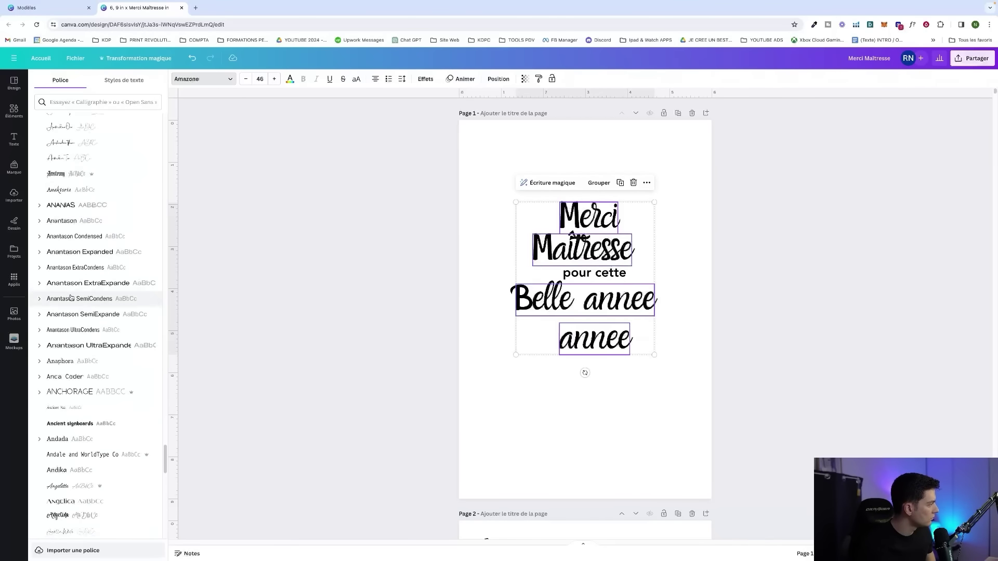
left_click(111, 398)
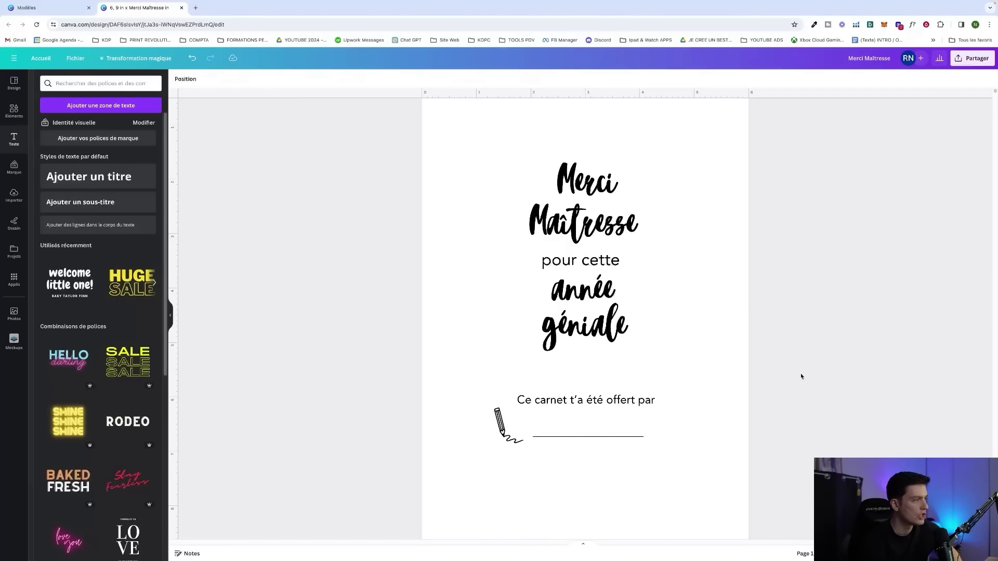
- Review the finished title page, the blank second page and the lined pages that follow it
key("ctrl+plus")
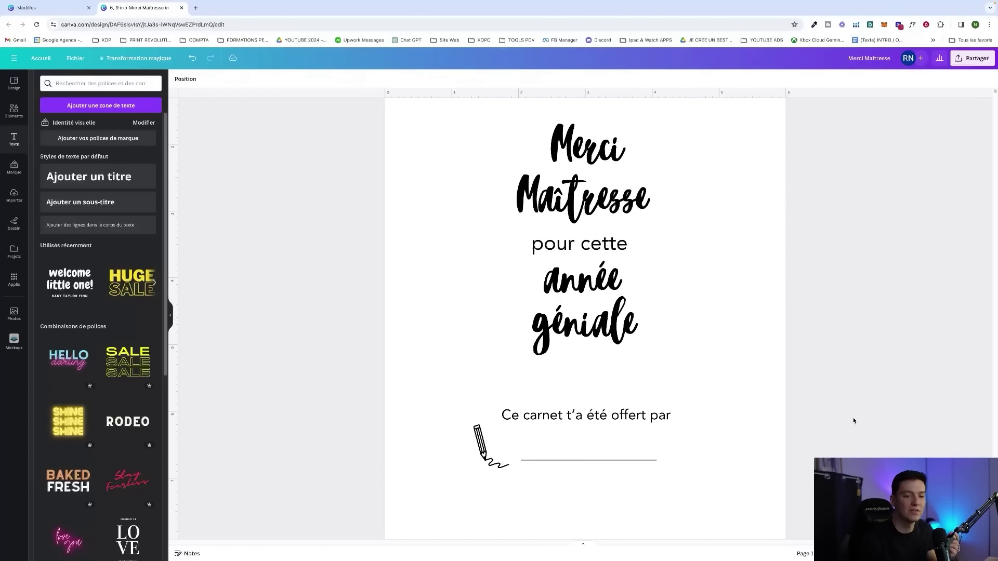
scroll(806, 341, "down", 3)
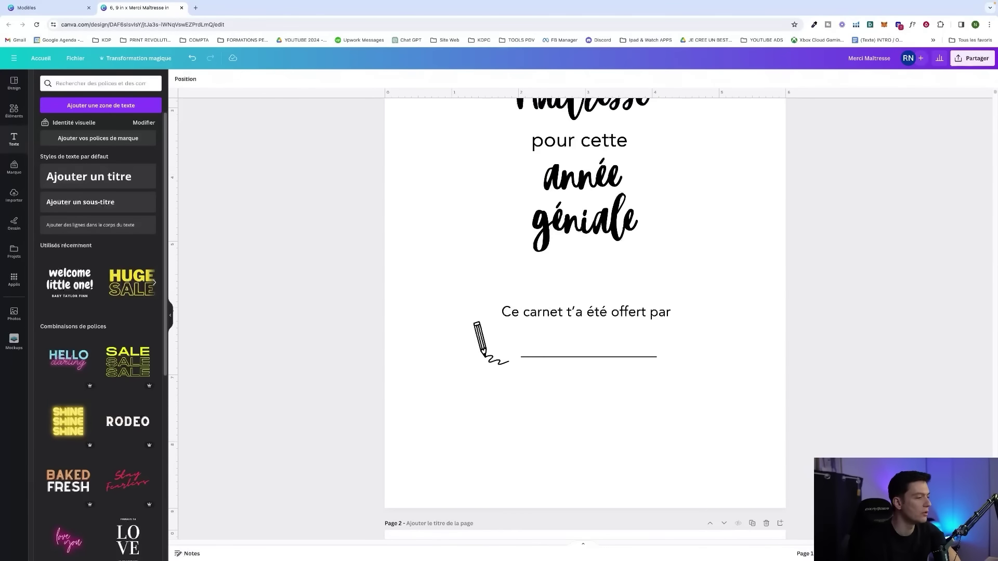
key("ctrl+minus")
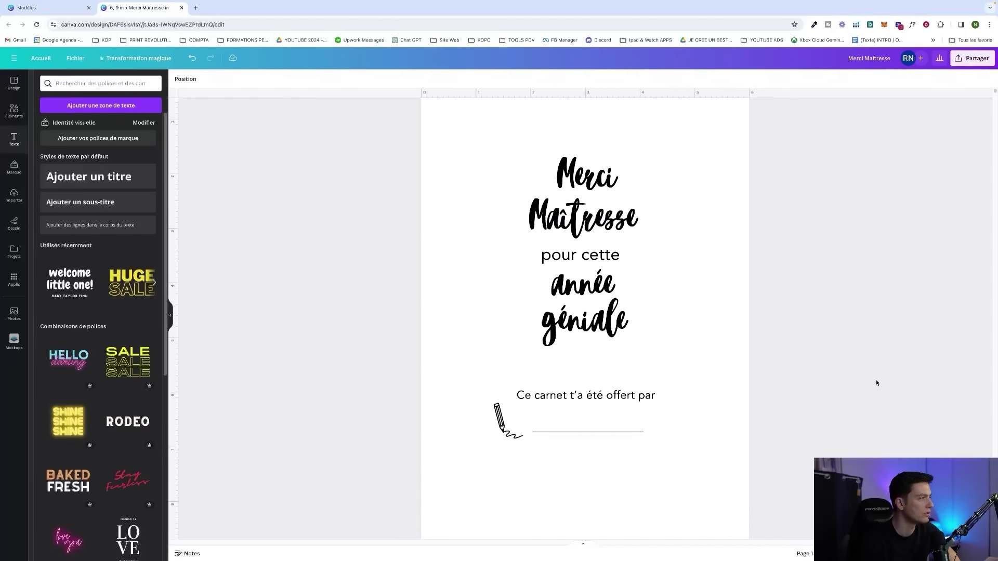
scroll(562, 426, "down", 3)
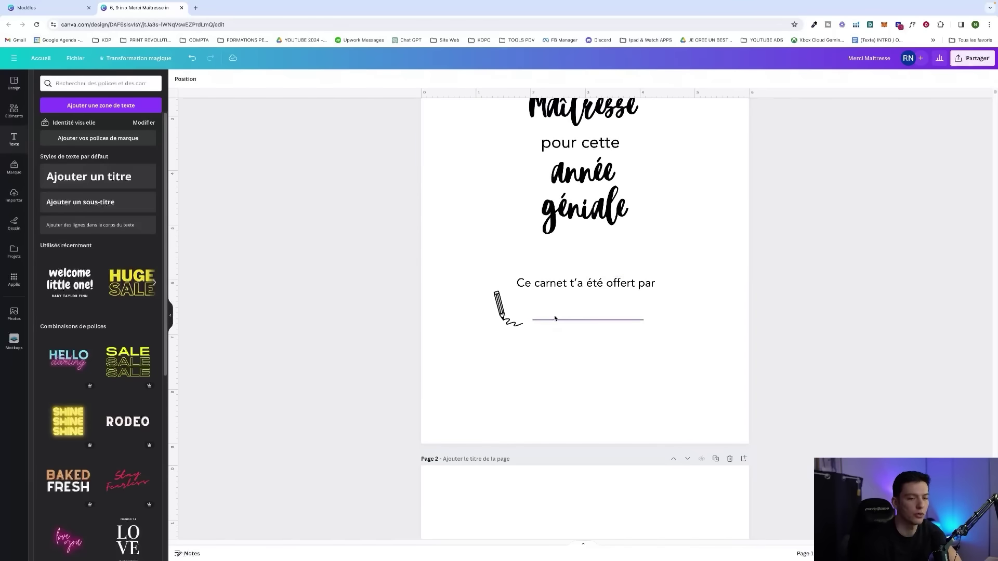
scroll(553, 320, "down", 5)
scroll(552, 326, "down", 10)
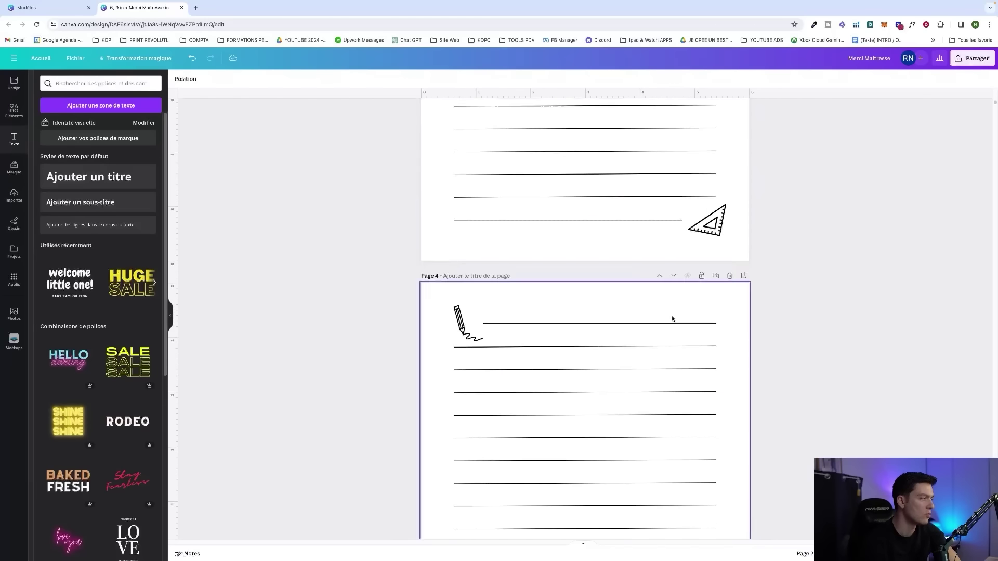
scroll(804, 370, "down", 2)
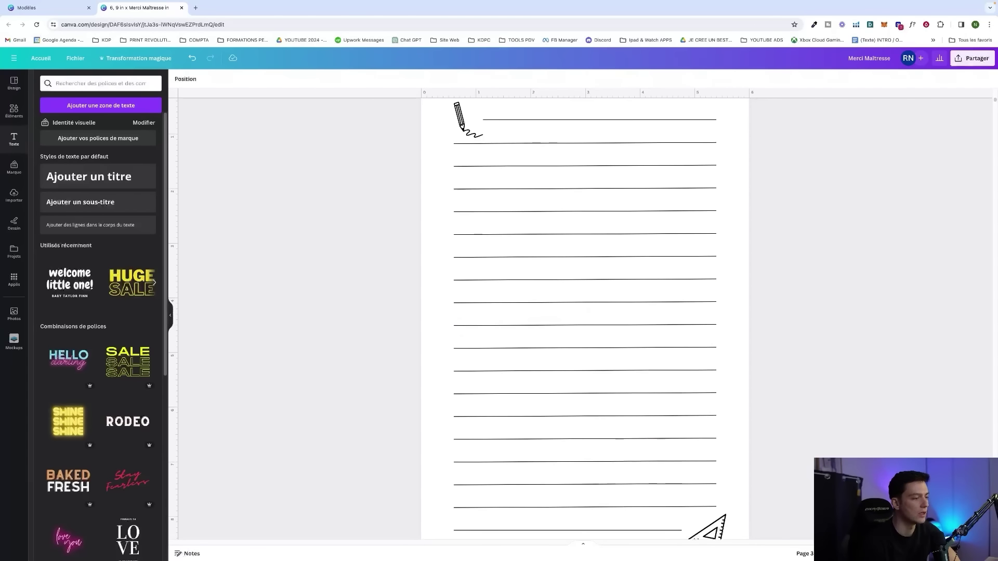
scroll(836, 323, "up", 20)
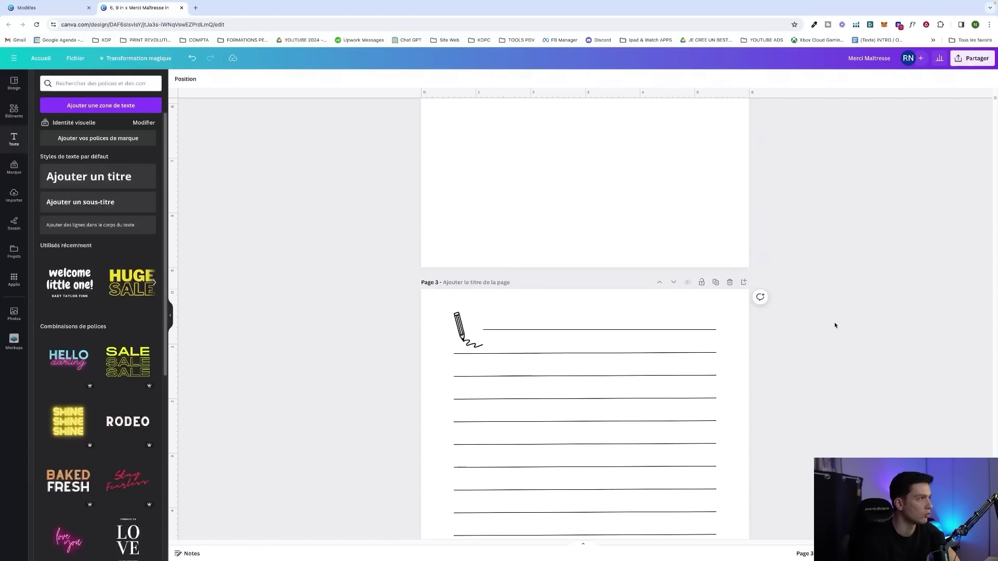
- Download all 100 pages as "PDF pour impression", leaving "Repères de coupe et fond perdu" switched off
left_click(975, 59)
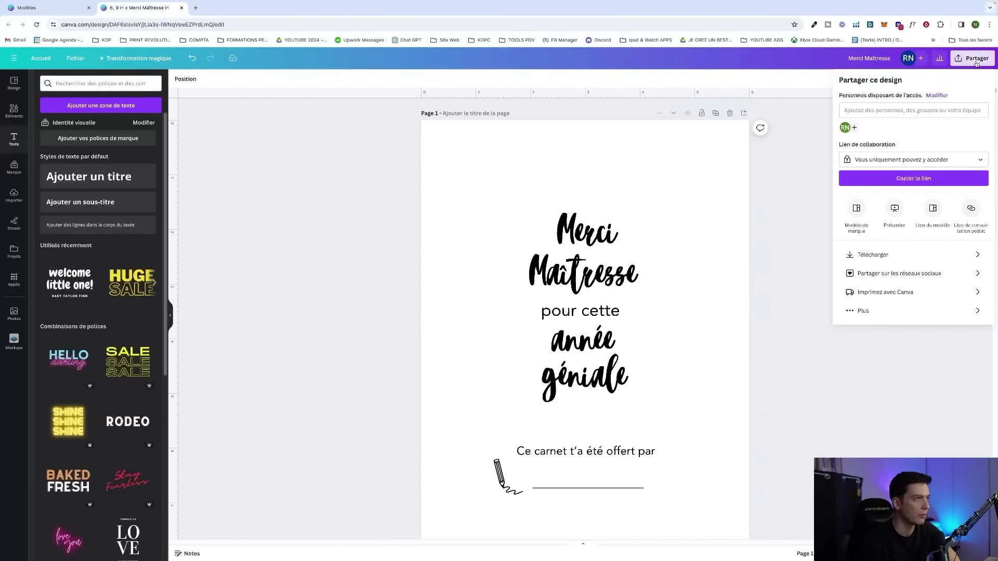
left_click(878, 254)
left_click(883, 113)
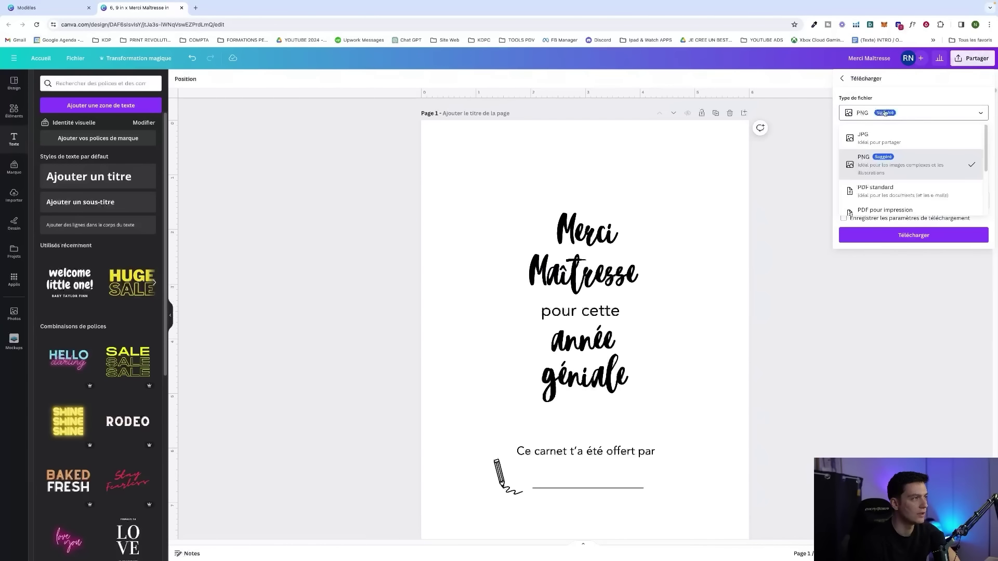
scroll(874, 156, "down", 1)
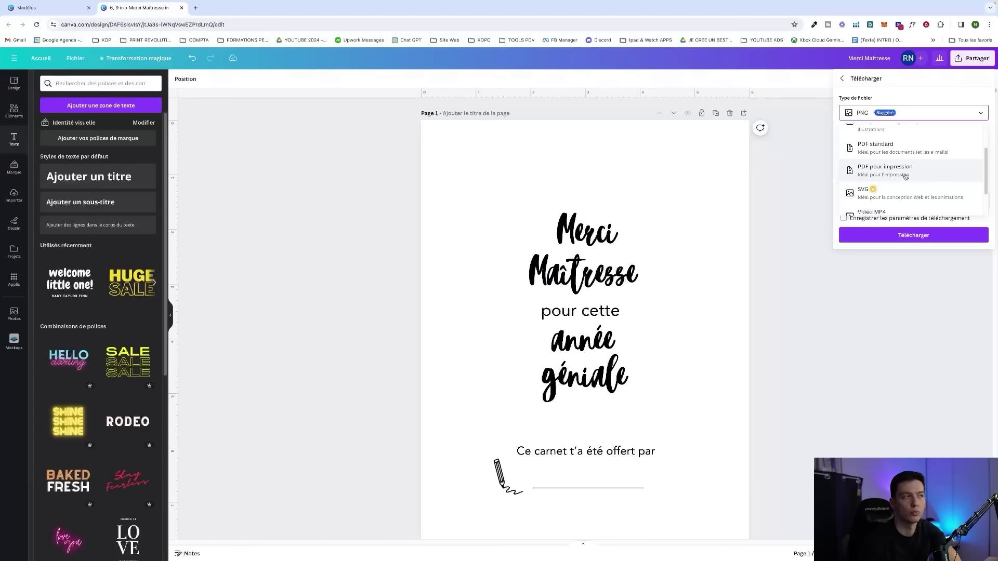
left_click(905, 177)
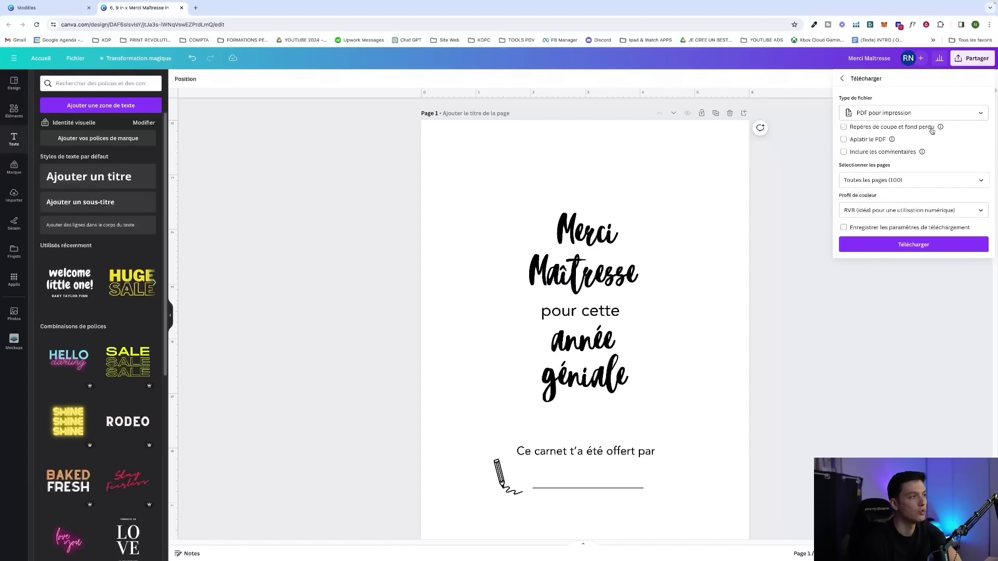
left_click(852, 129)
mouse_move(941, 128)
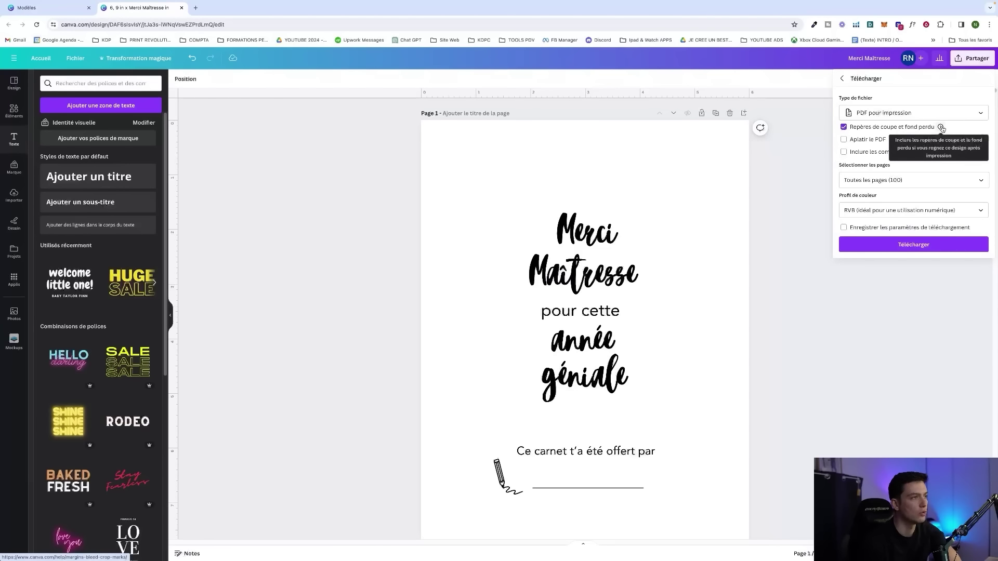
left_click(890, 128)
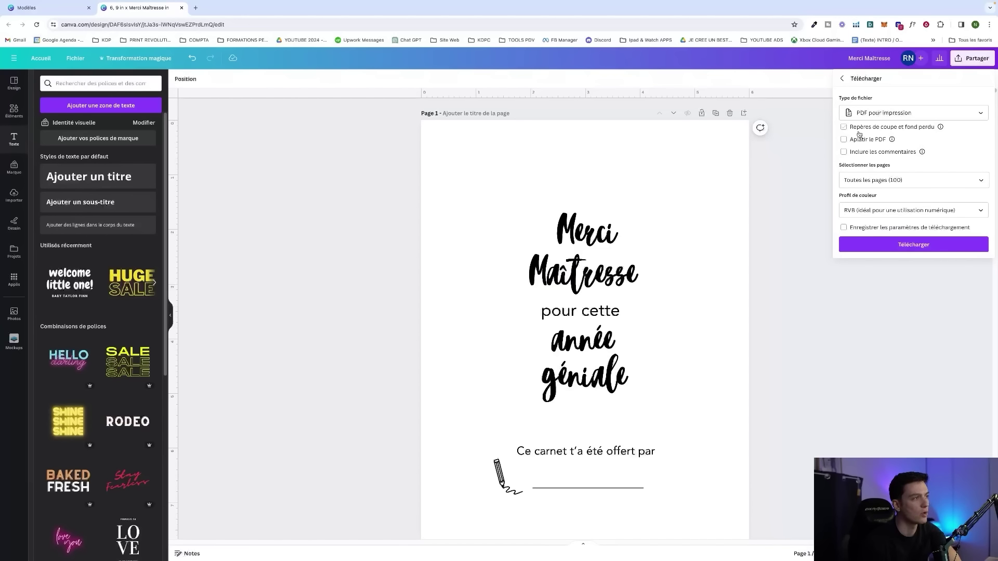
left_click(913, 244)
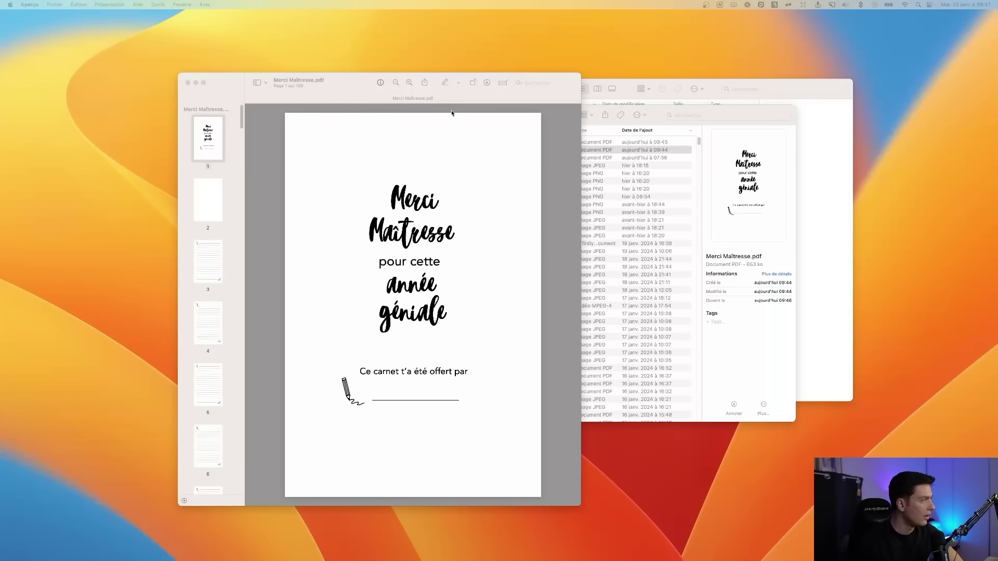
- In Preview, show the document information of Merci Maîtresse.pdf and check its title page and lined pages
left_click(380, 82)
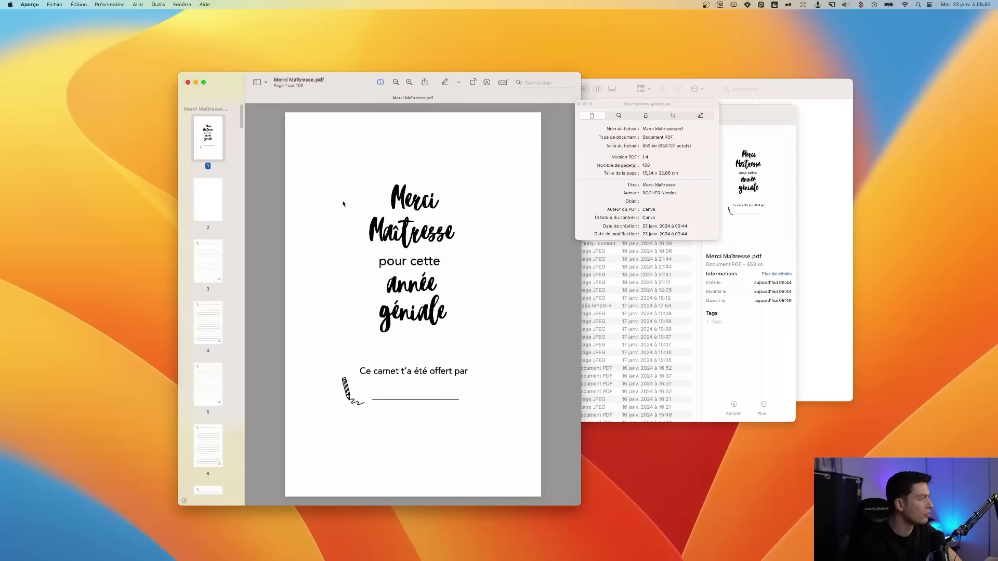
scroll(372, 211, "down", 3)
scroll(372, 212, "up", 3)
scroll(371, 212, "down", 5)
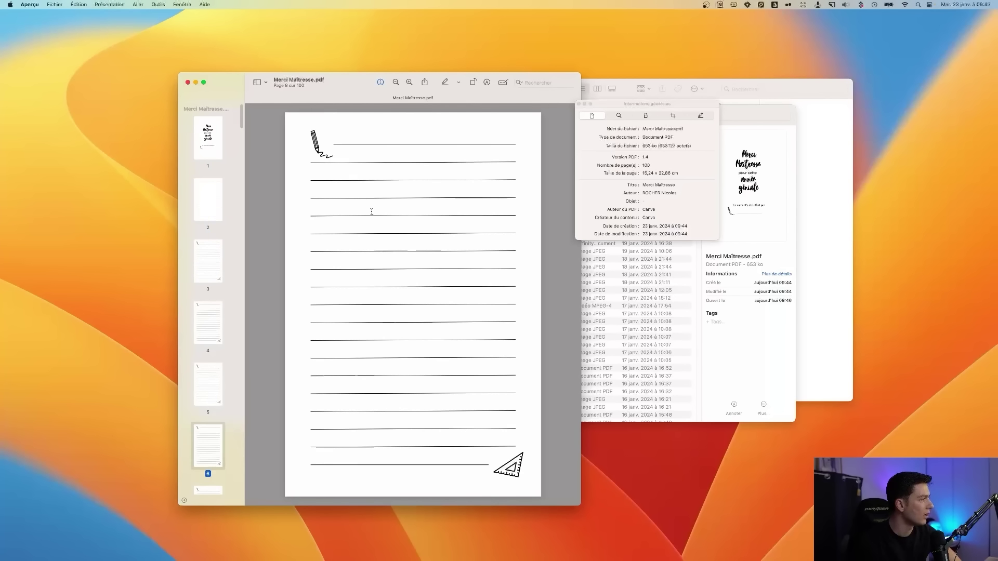
scroll(350, 160, "down", 5)
- Display the PDF as two-page spreads and check the facing lined pages through to the title page
left_click(109, 4)
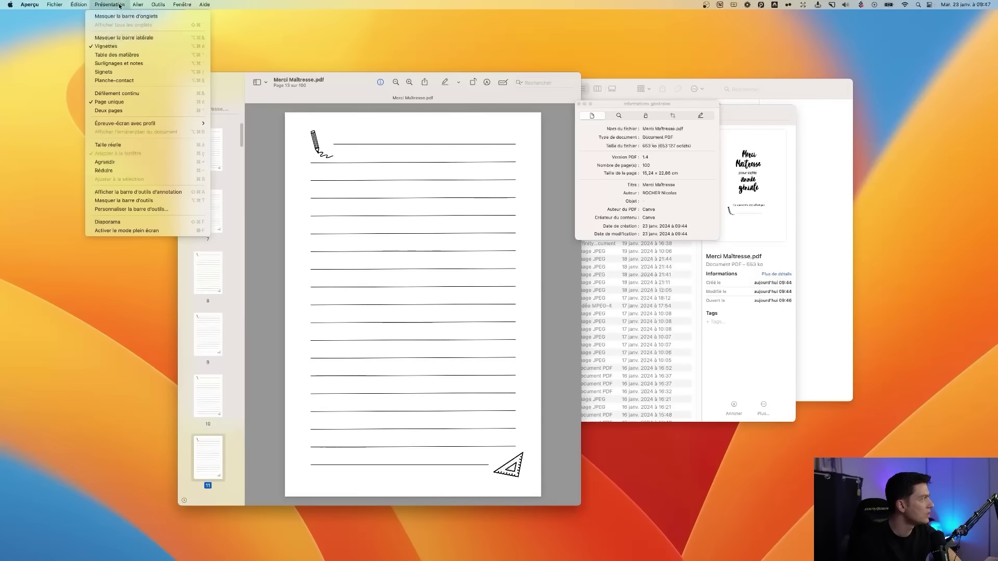
left_click(113, 110)
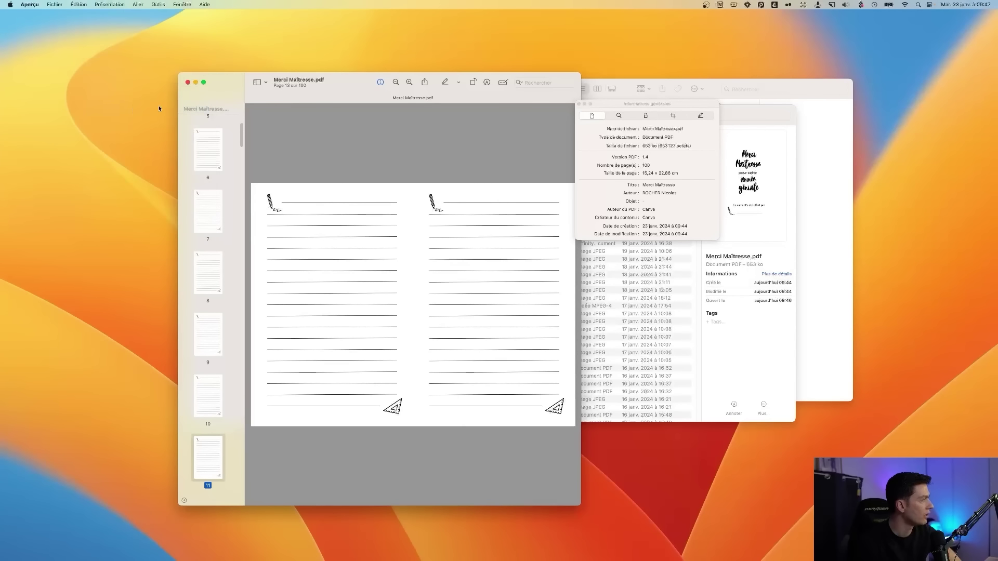
scroll(373, 262, "down", 5)
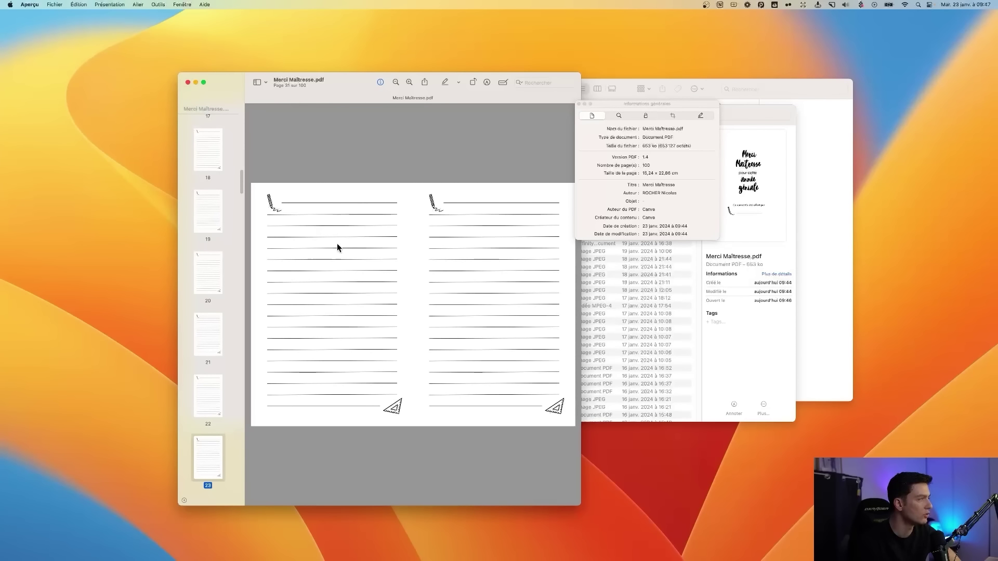
scroll(328, 207, "up", 8)
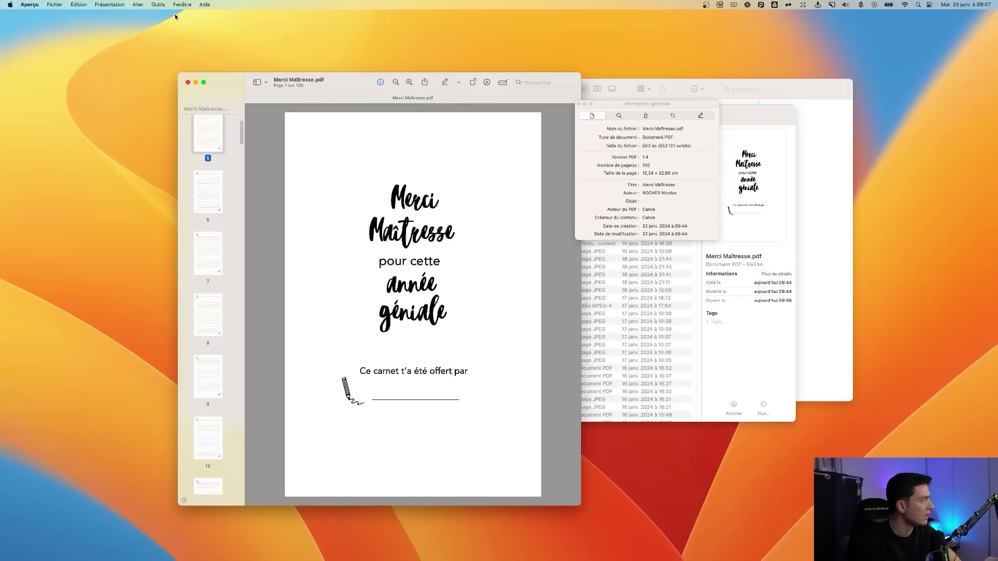
- Examine the page size in the document information and calculate 15,24/2.54 in Spotlight to convert the width to inches
left_click_drag(670, 104, 627, 103)
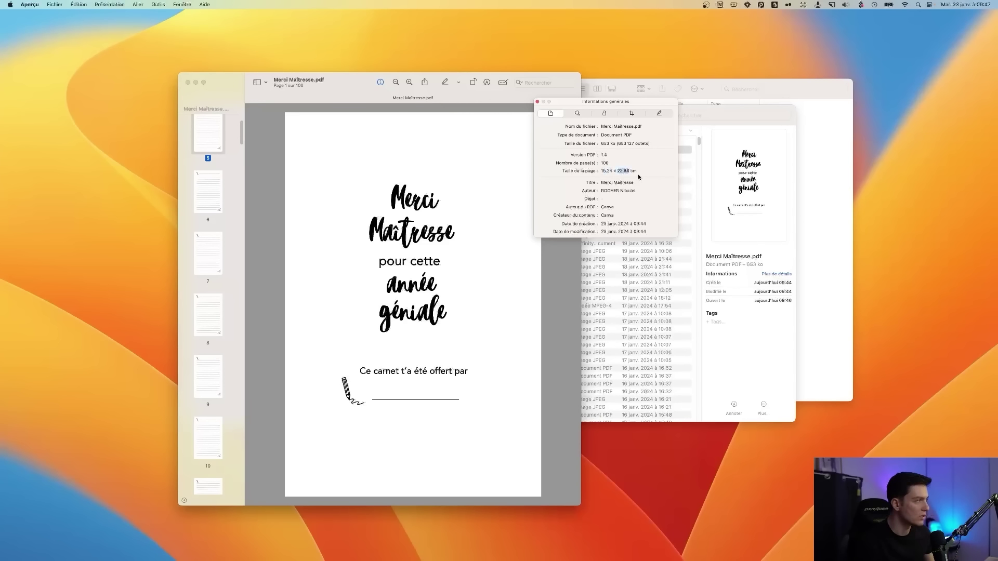
key("super+space")
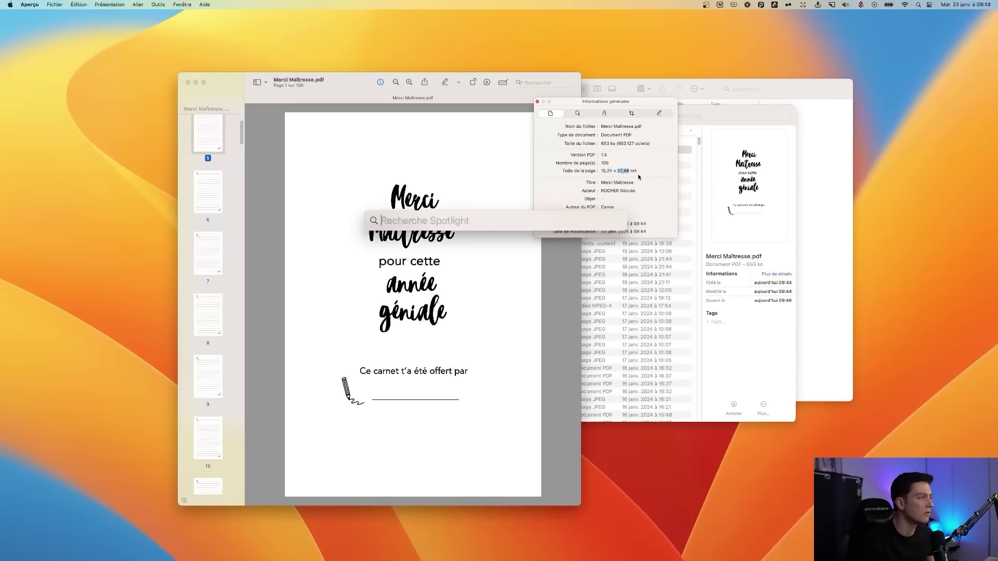
type("5,")
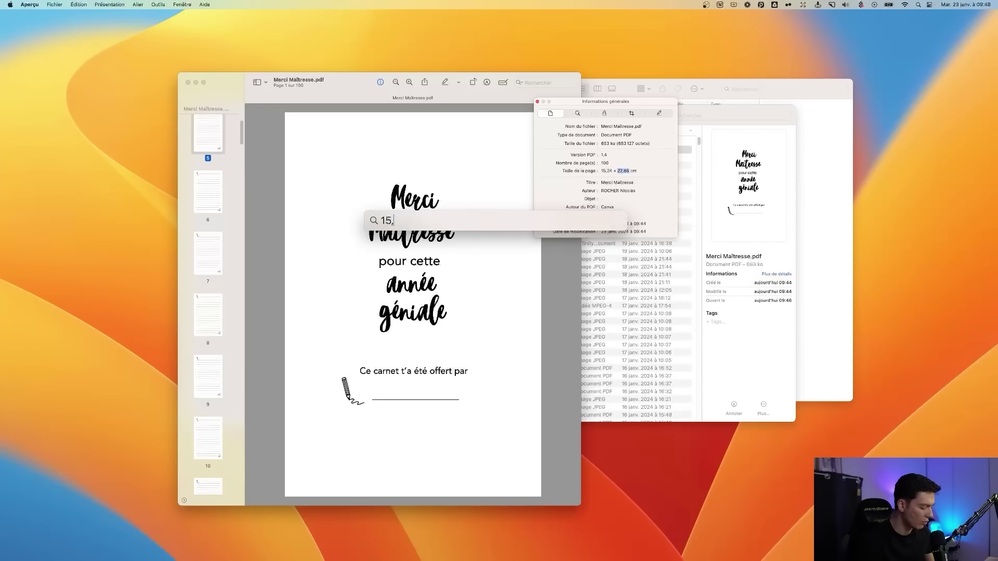
type("24/2.54")
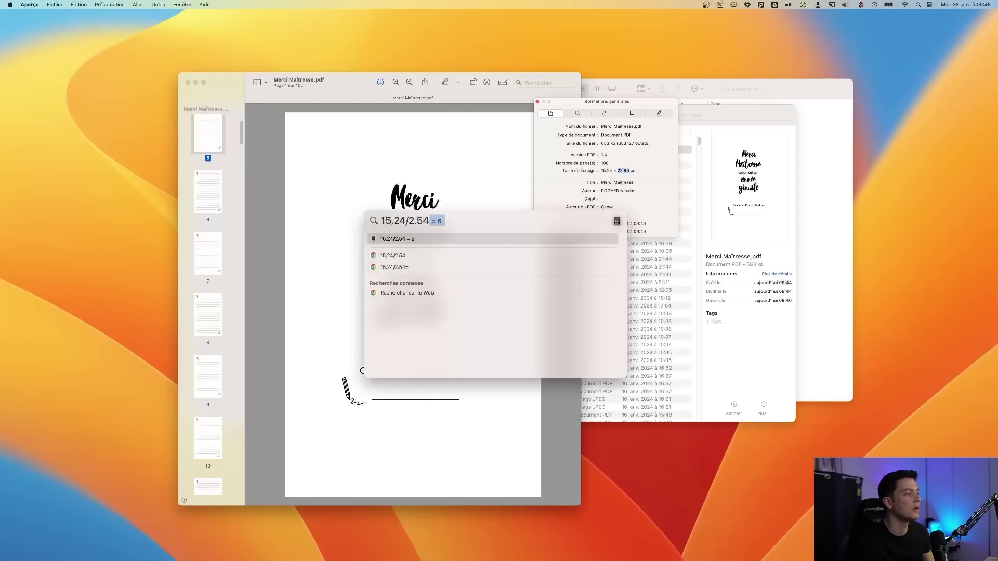
- Clear the Spotlight calculation and switch back to page 2 of the Merci Maîtresse design in Canva
key("super+a")
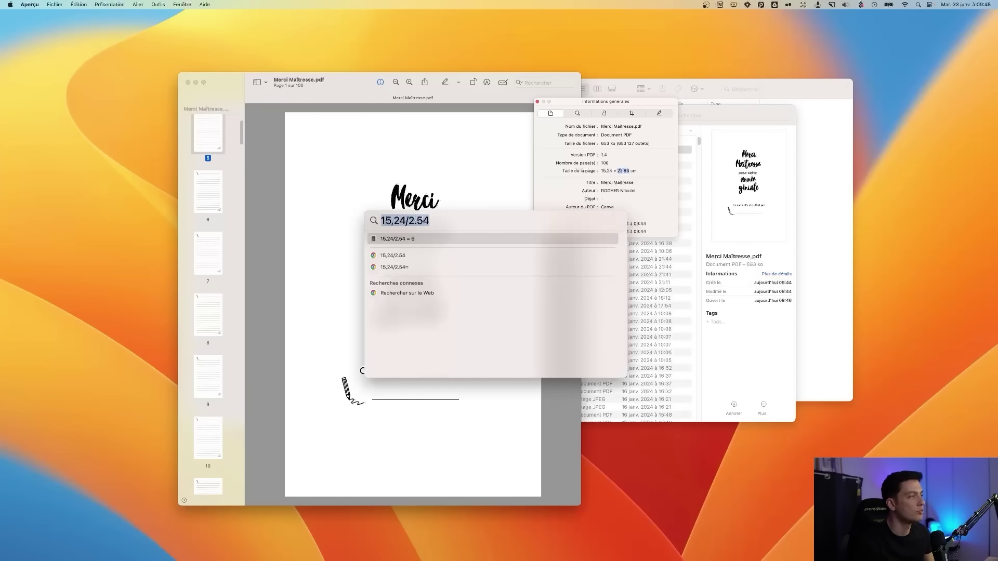
key("BackSpace")
left_click(470, 147)
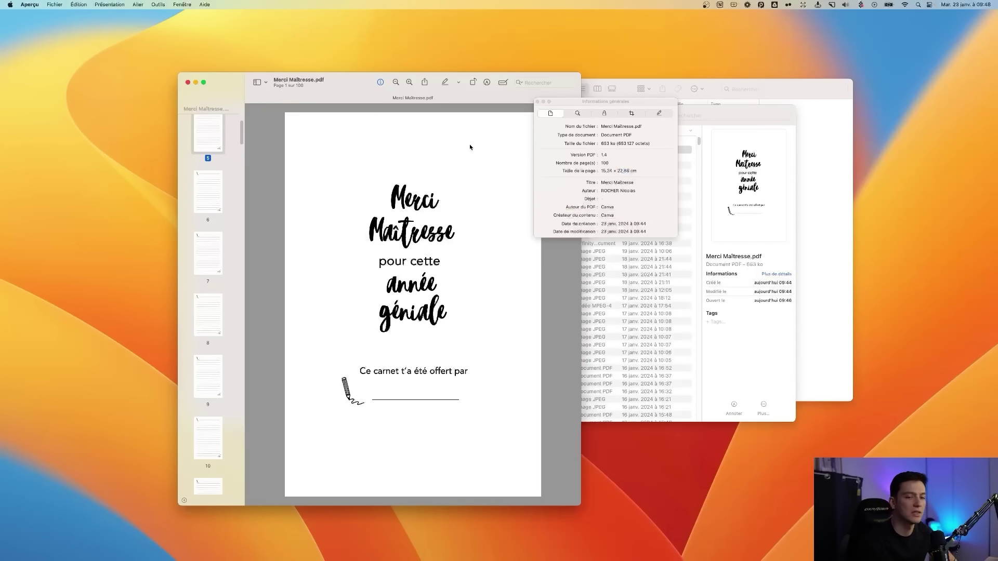
key("super+Tab")
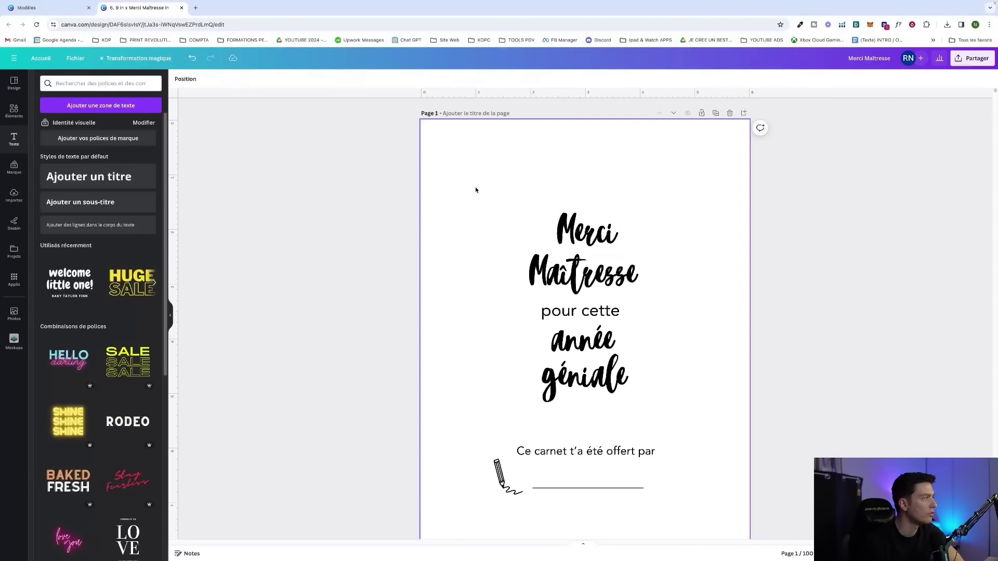
scroll(572, 291, "down", 10)
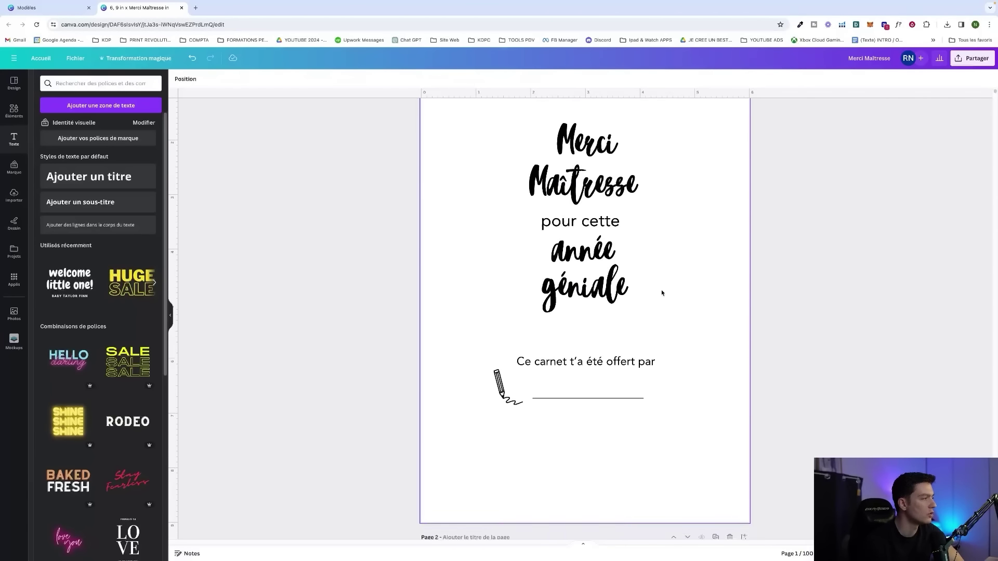
- Search the elements library for "maitresse" and restrict the results to photos
left_click(13, 118)
left_click(70, 85)
key("super+a")
type("maitresse")
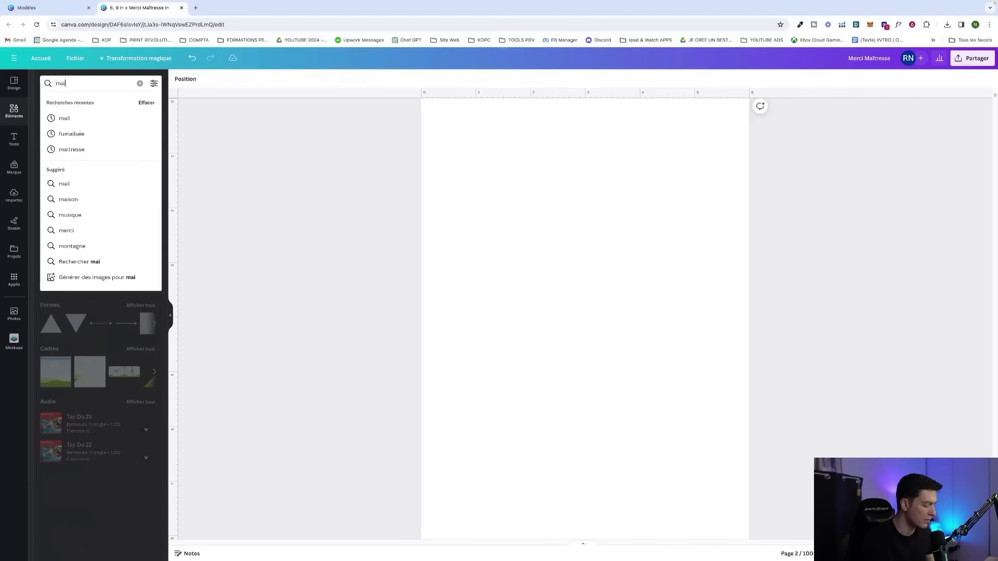
key("Return")
left_click(109, 102)
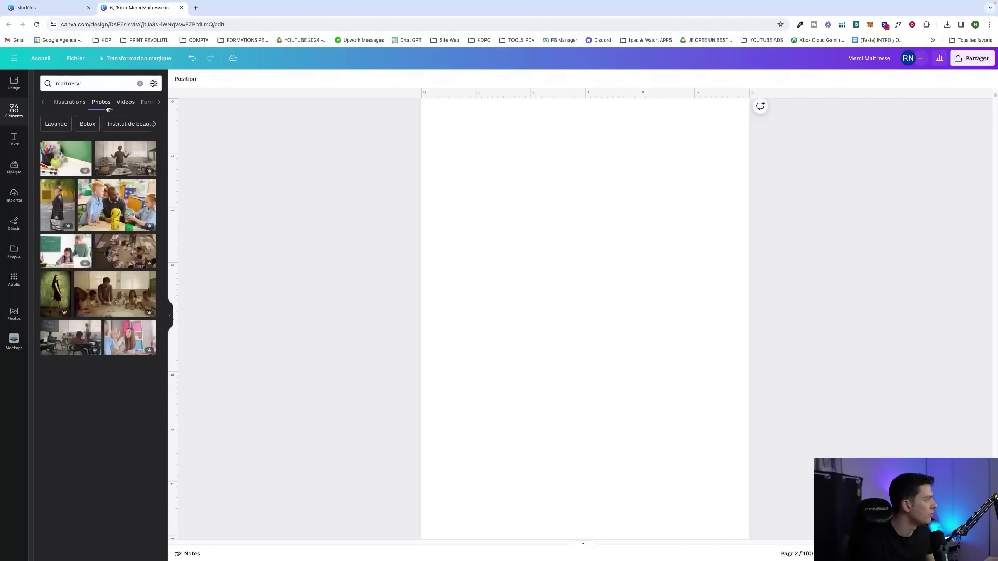
- Try the classroom photo on page 2 and replace it with the teddy bear, green apple and chalkboard photo
left_click(145, 169)
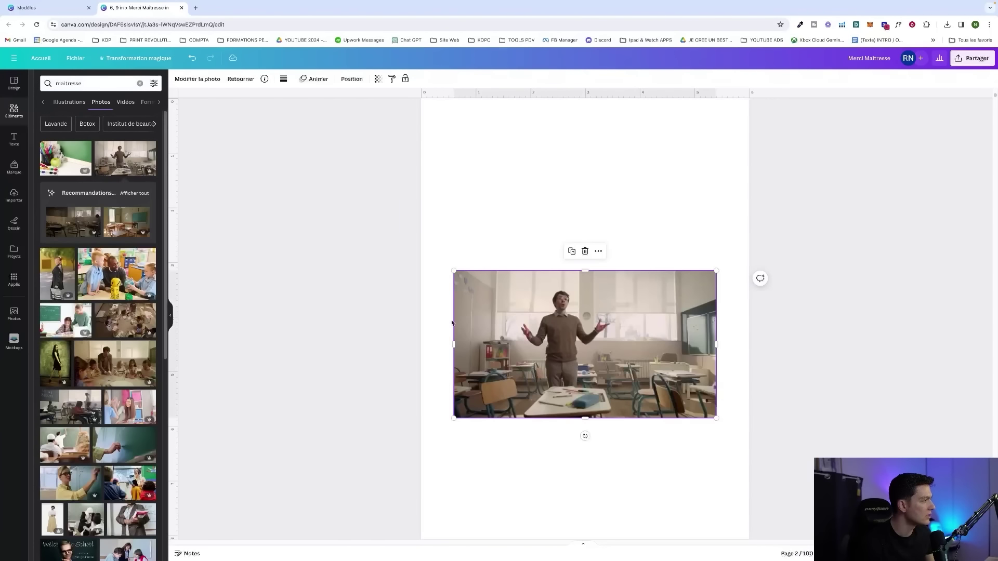
key("BackSpace")
left_click(66, 158)
scroll(559, 291, "up", 4)
scroll(558, 291, "down", 4)
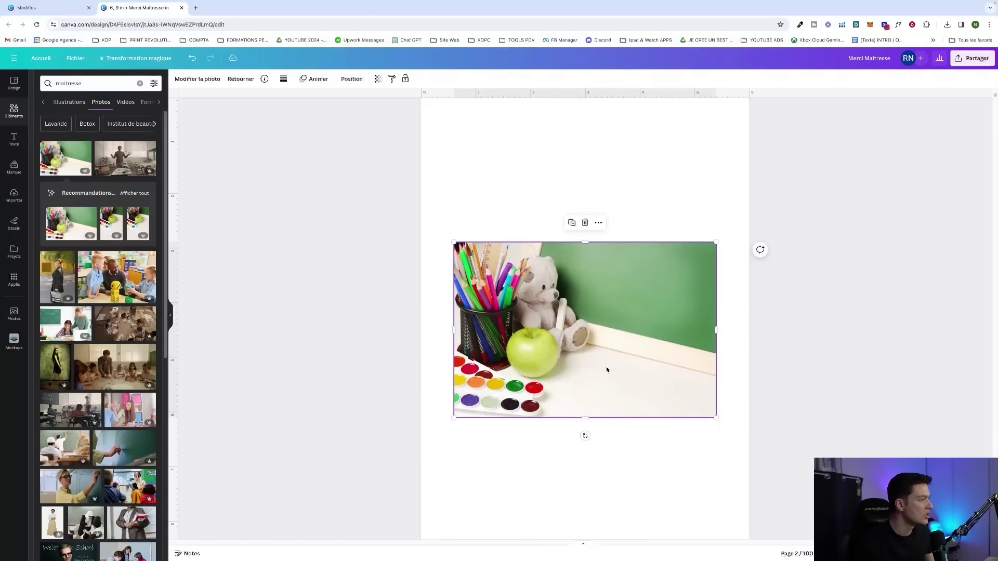
- Enlarge and reposition the teddy bear photo so it extends beyond both side edges of page 2
left_click(606, 367)
left_click(782, 352)
left_click_drag(692, 366, 657, 341)
mouse_move(682, 396)
left_mouse_down()
mouse_move(784, 428)
mouse_move(844, 504)
left_mouse_up()
left_click_drag(733, 403, 668, 348)
left_click(818, 341)
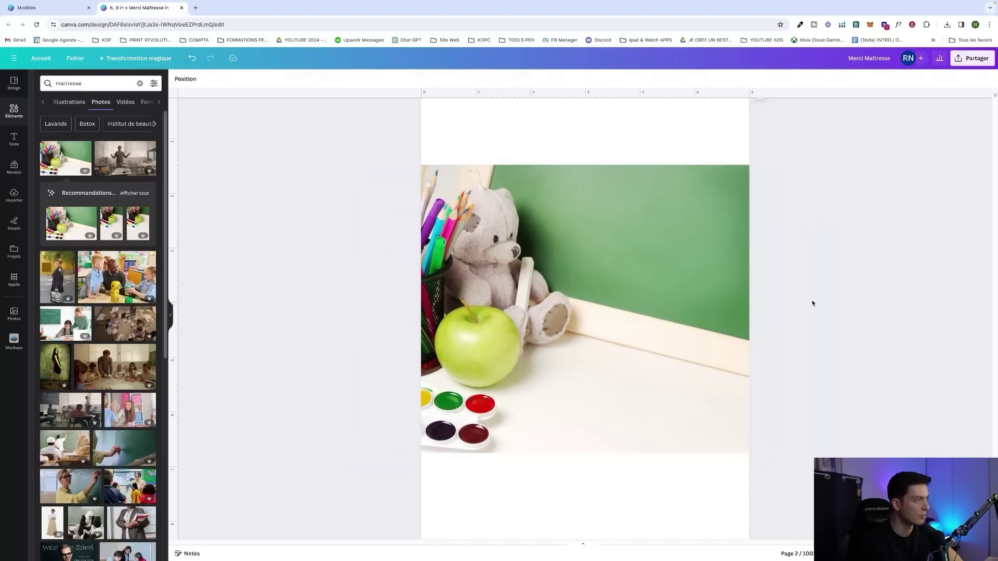
- Download all 100 pages as "PDF pour impression" with "Repères de coupe et fond perdu" switched on
left_click(973, 58)
left_click(885, 255)
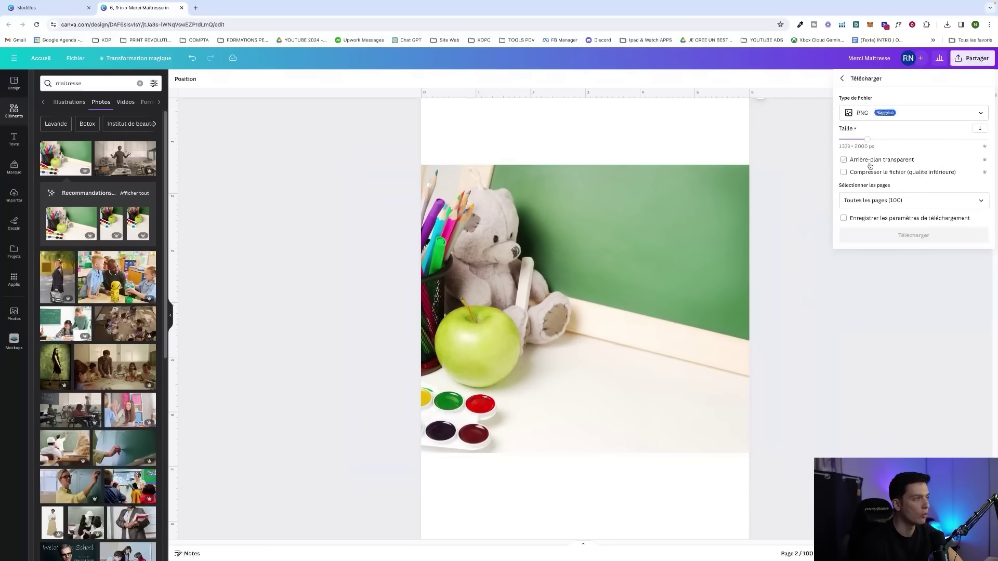
left_click(904, 120)
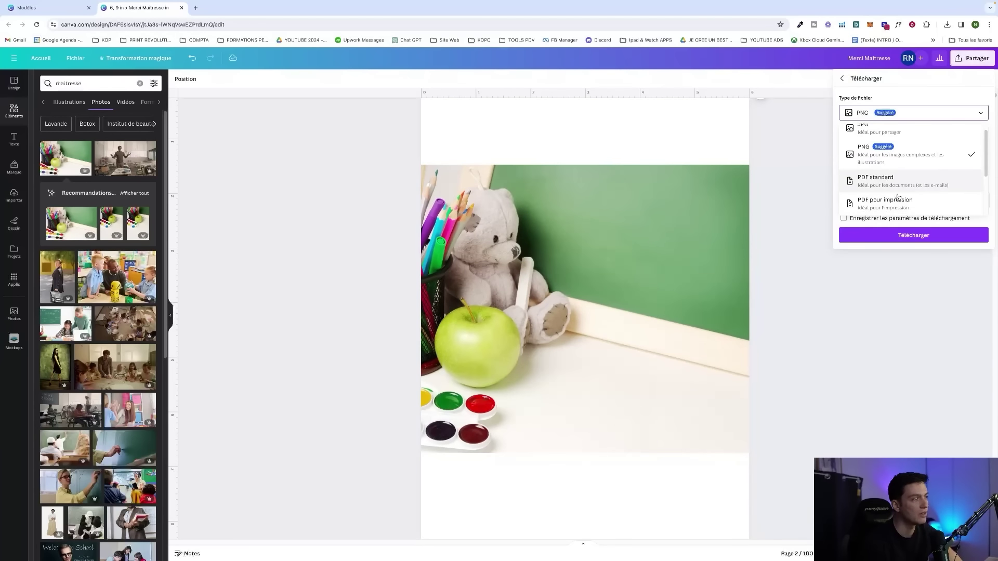
left_click(874, 197)
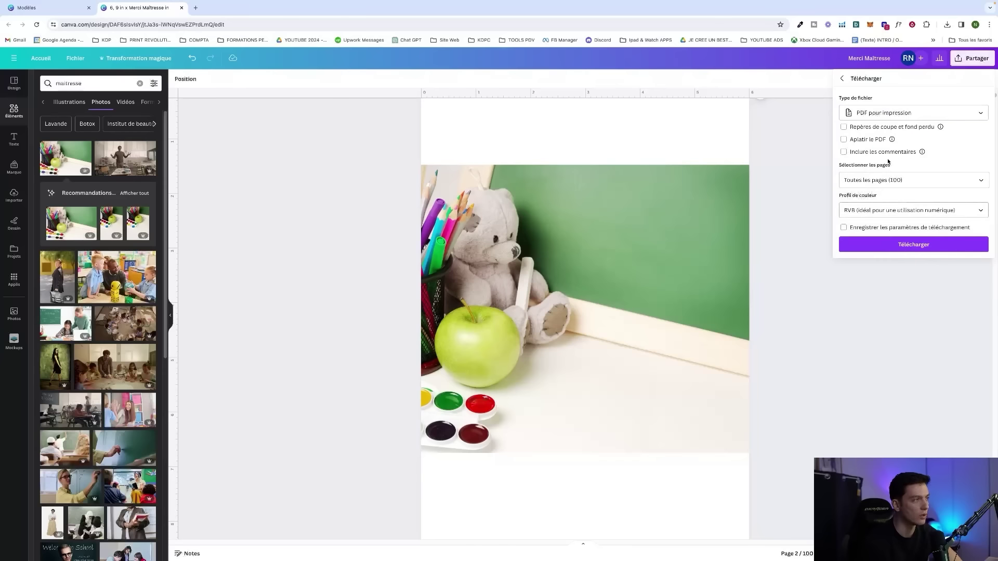
left_click(878, 128)
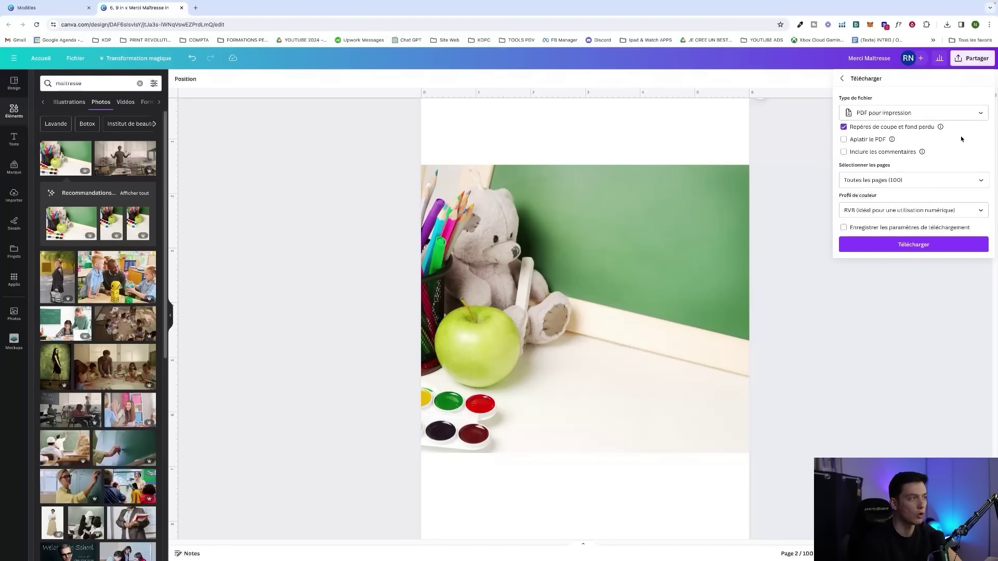
left_click(884, 244)
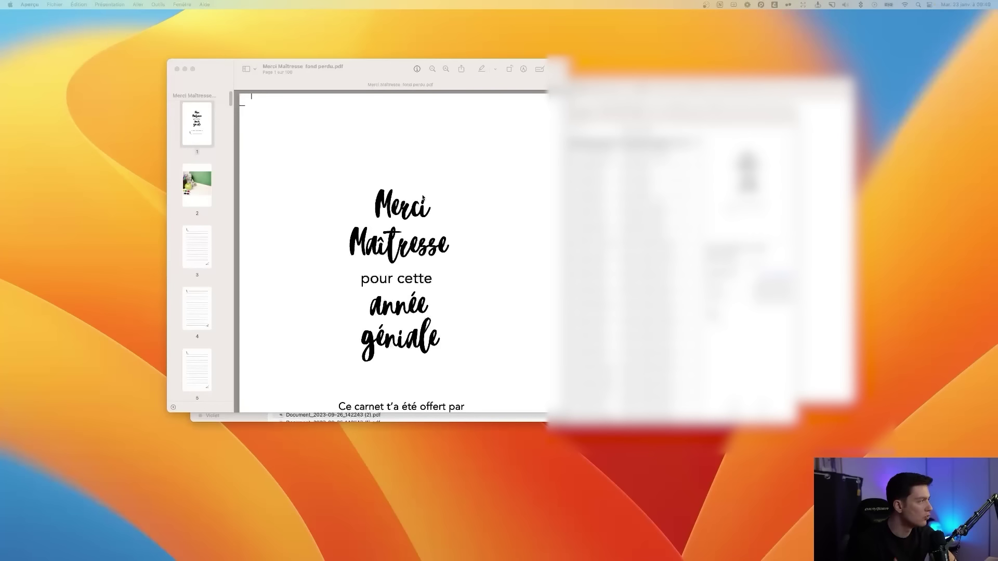
- In Preview, examine the crop marks and bleed on the title and photo pages of Merci Maîtresse fond perdu.pdf
scroll(423, 198, "down", 5)
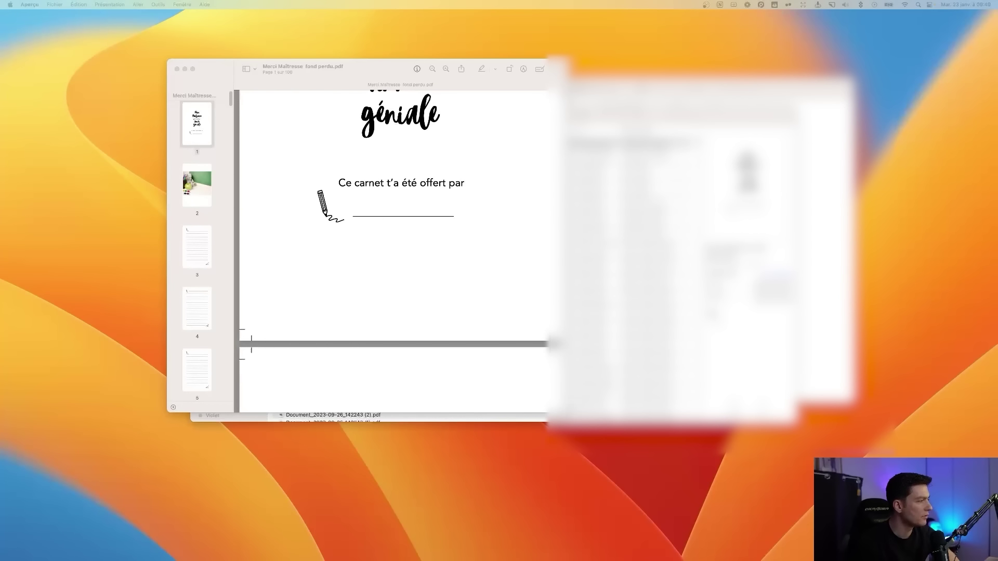
double_click(216, 87)
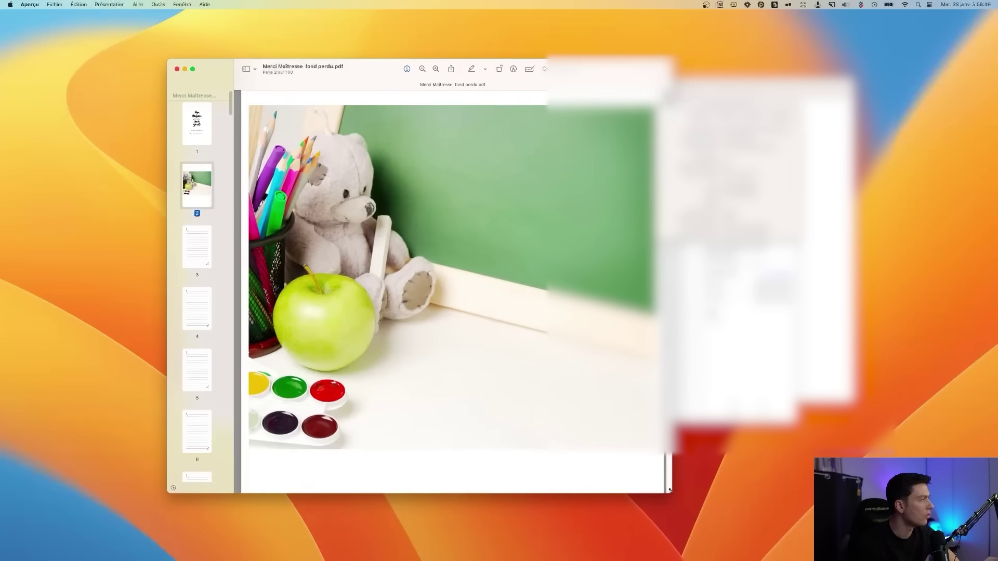
left_click(188, 116)
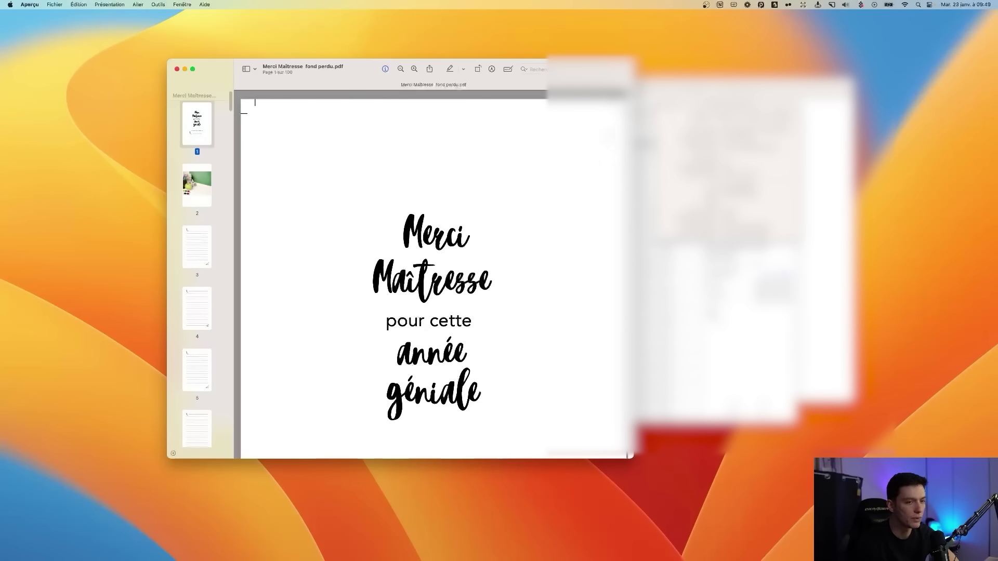
left_click(204, 188)
scroll(333, 239, "down", 3)
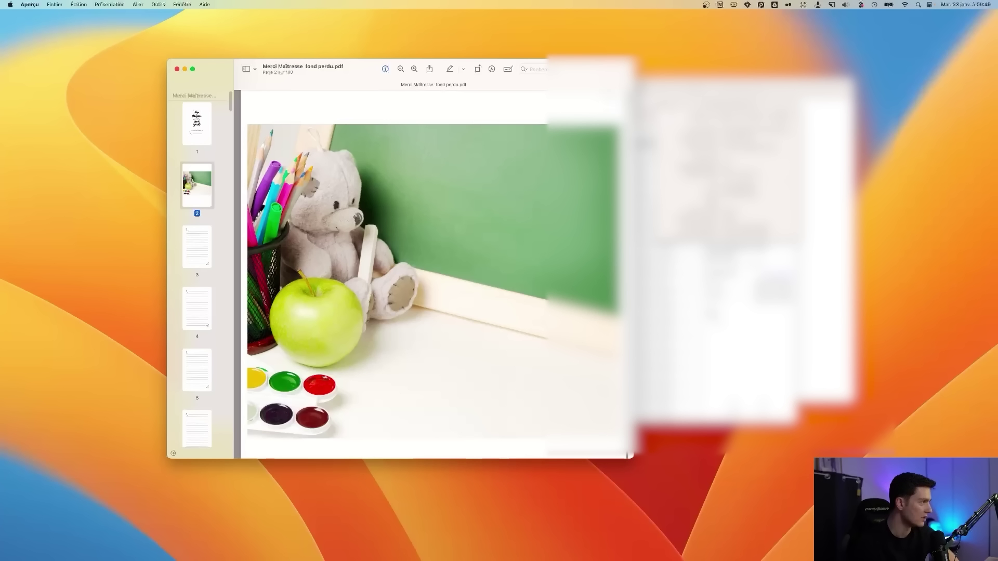
scroll(438, 166, "up", 2)
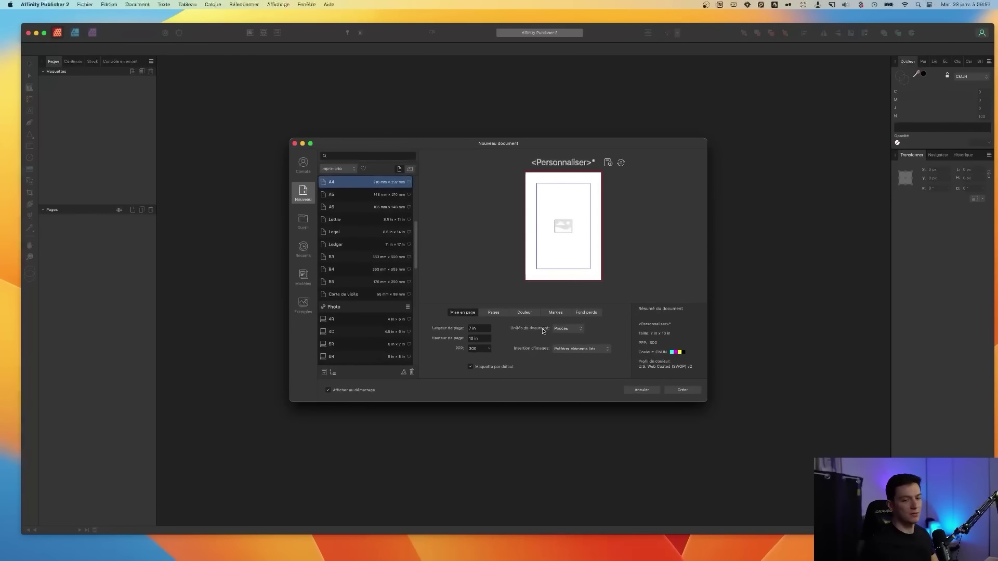
- In Affinity Publisher 2, enter 6 in as page width and 9 as page height, and create the new document
left_click(474, 329)
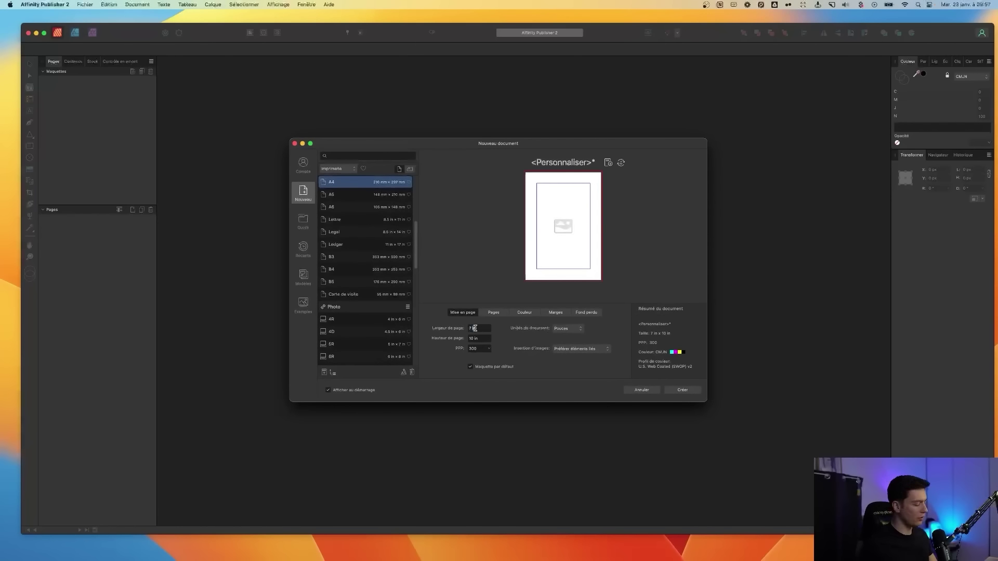
type("6")
key("Tab")
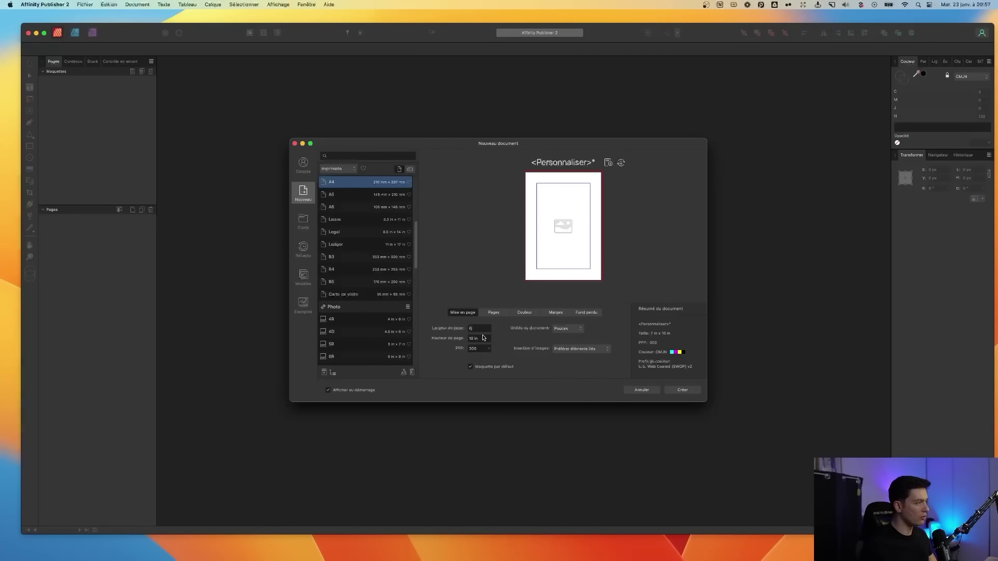
type("9")
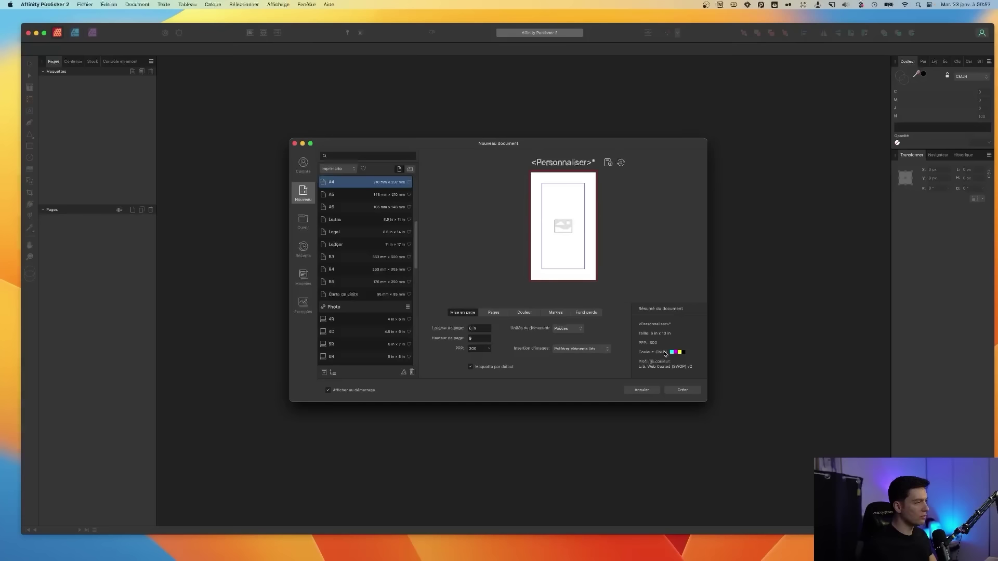
left_click(683, 390)
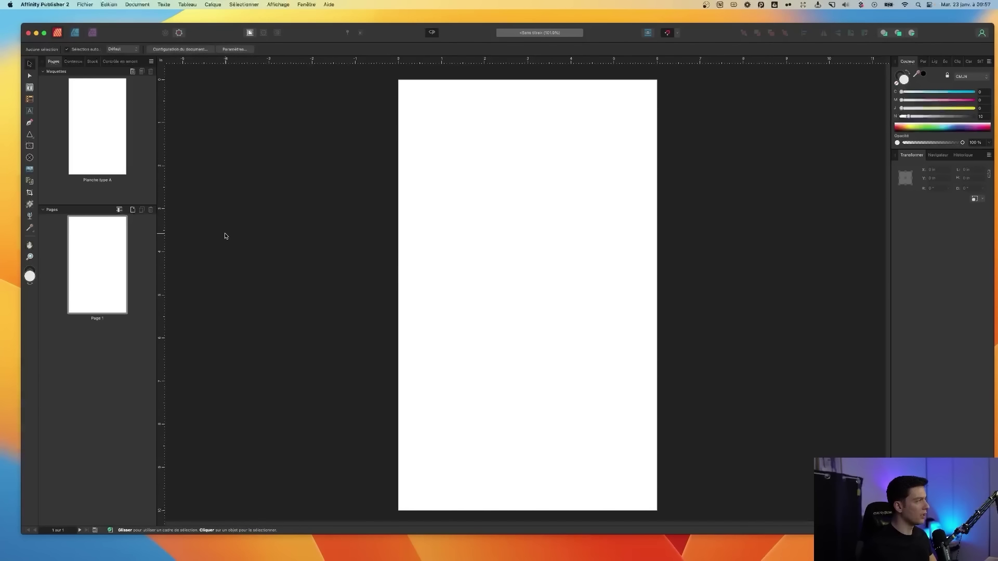
- Add a page after page 1 and enable facing double pages for the entire document
right_click(102, 276)
left_click(133, 286)
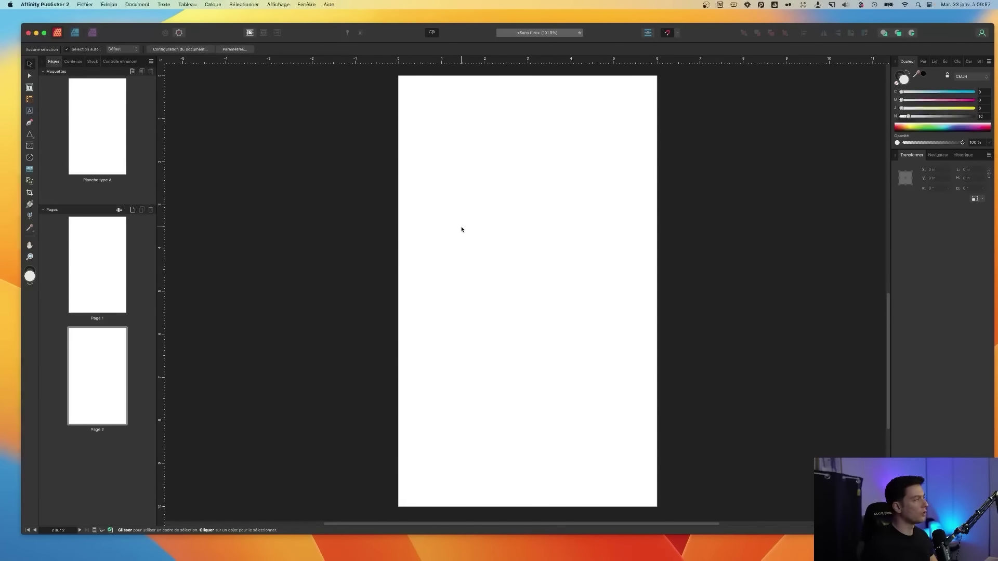
left_click(105, 94)
left_click(173, 50)
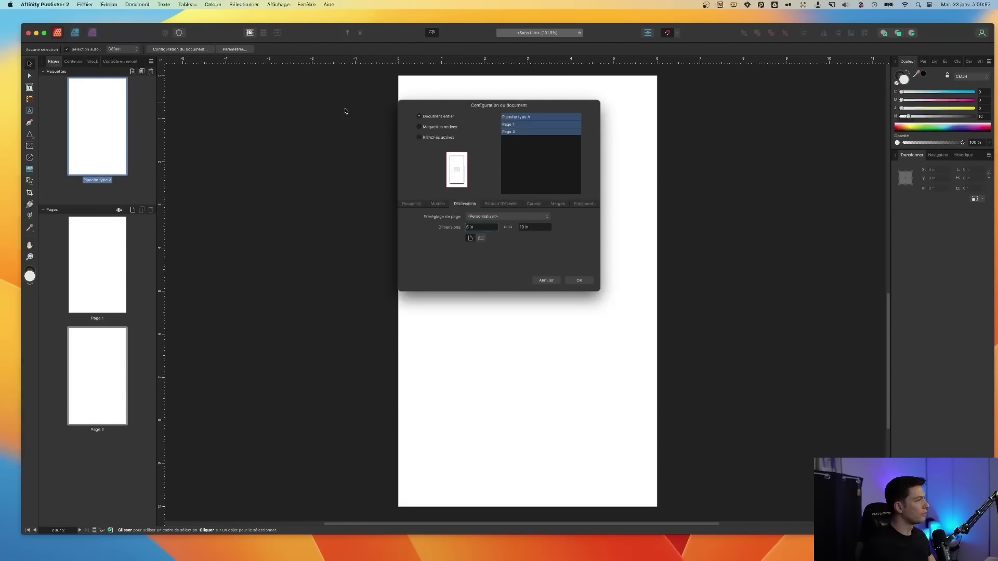
left_click(439, 204)
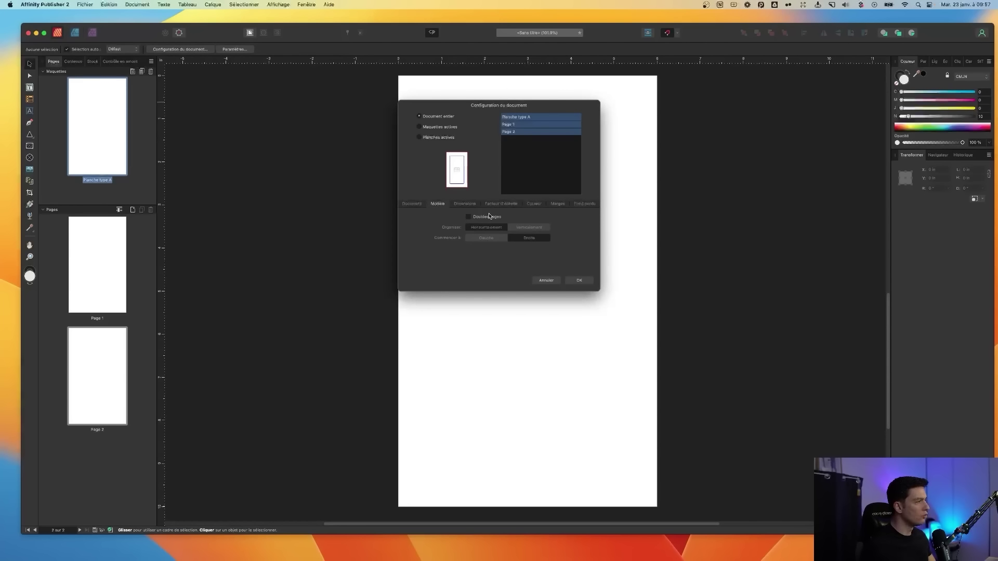
left_click(468, 216)
left_click(578, 281)
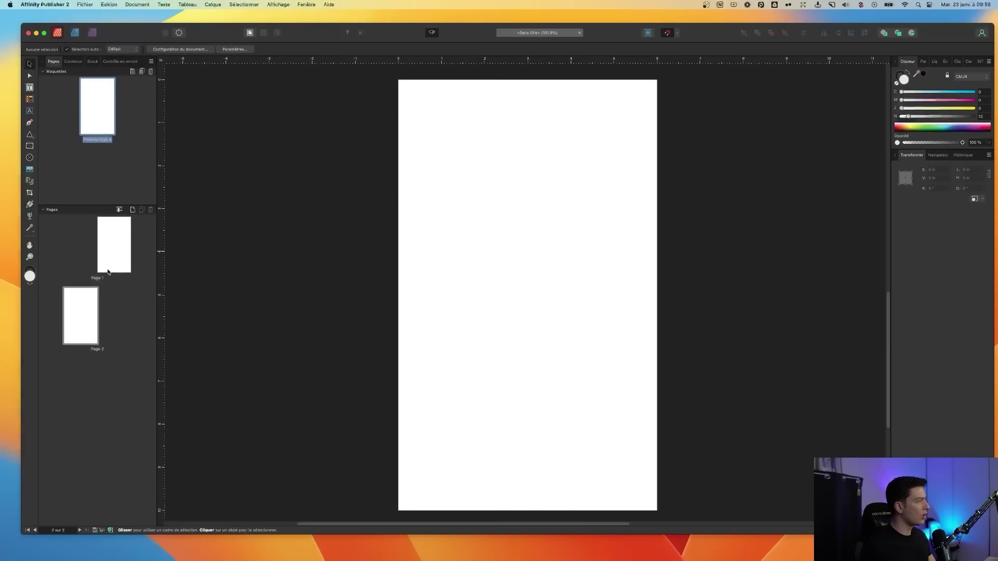
- Add one page after page 2 to form a two-page spread
right_click(89, 308)
left_click(104, 321)
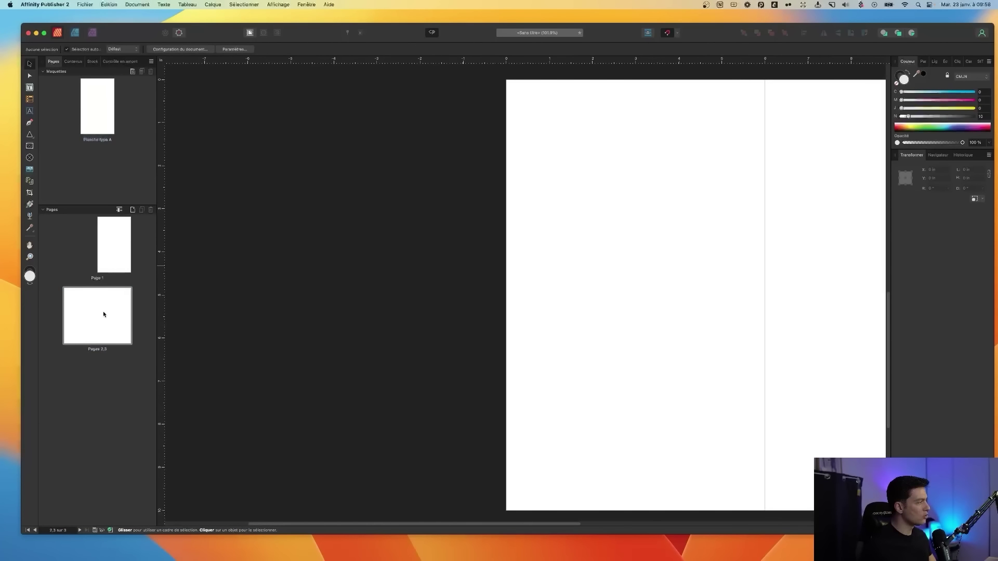
right_click(103, 314)
left_click(111, 324)
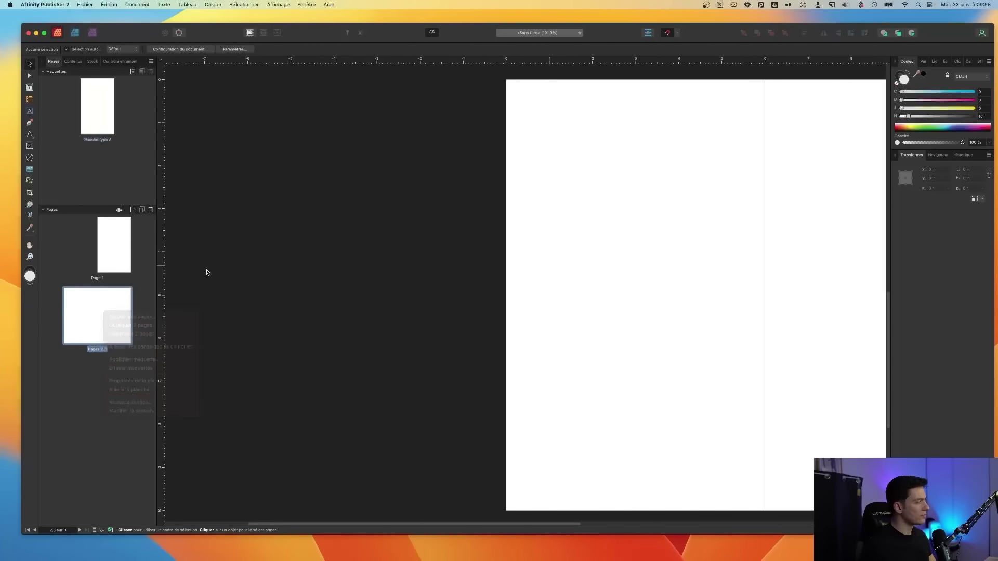
- Open master page Planche type A, reveal its margin guides and draw a 4 in straight Pen line along the top margin
double_click(103, 108)
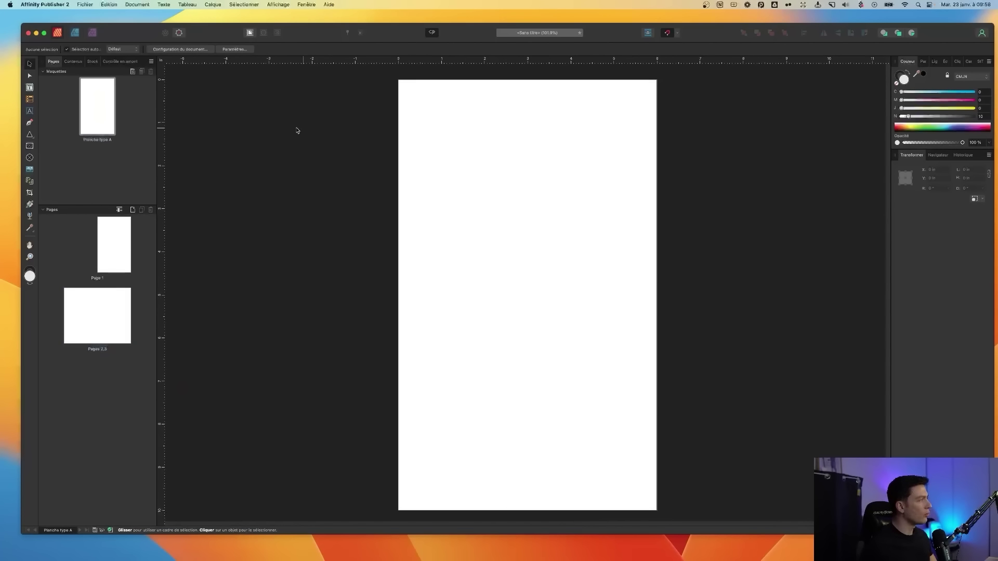
left_click(432, 32)
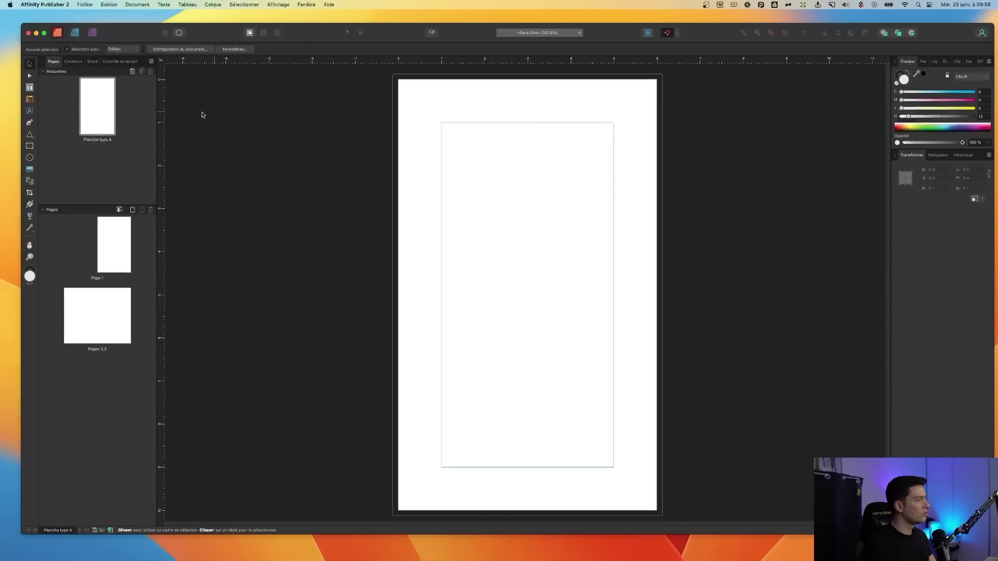
left_click(29, 122)
scroll(448, 127, "up", 2)
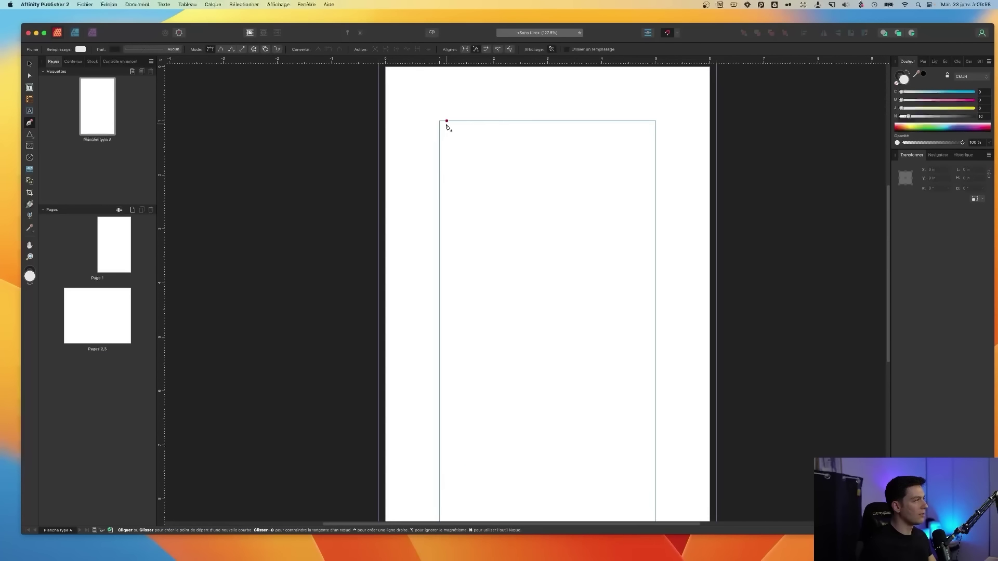
left_click(440, 121)
left_click(656, 121)
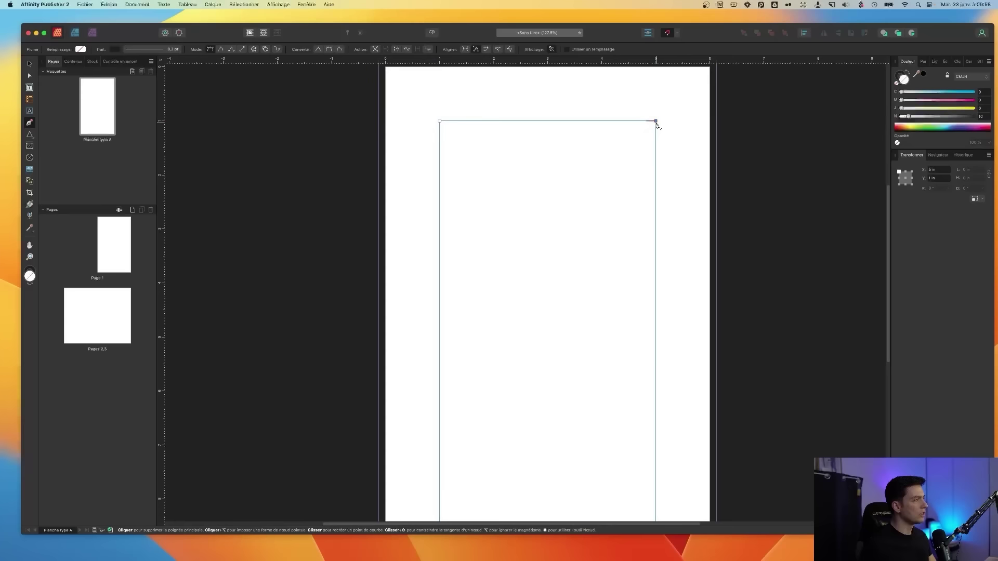
- Give the line along the master page's top margin a solid black stroke 0.3 pt wide
left_click(899, 74)
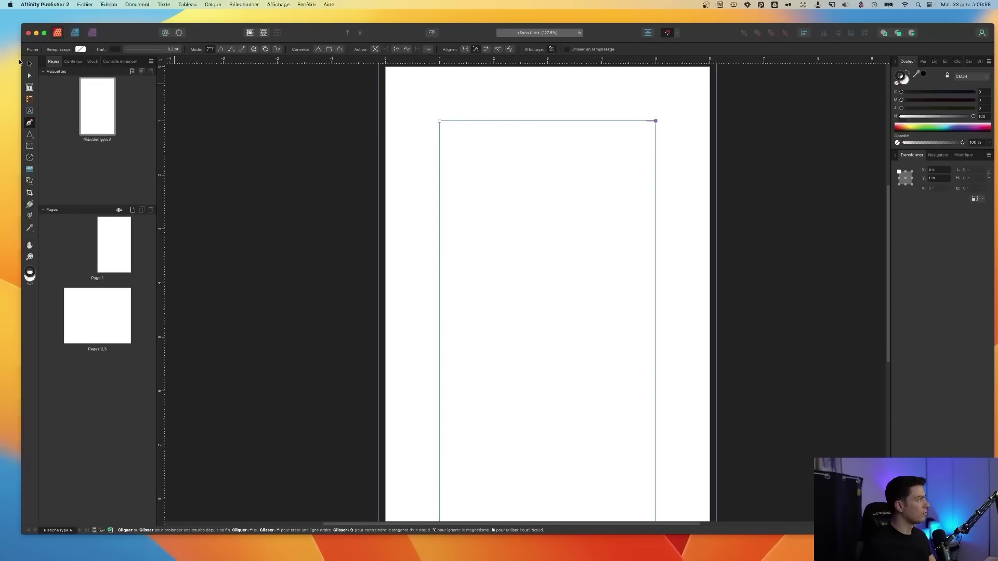
left_click(30, 64)
left_click_drag(404, 101, 594, 139)
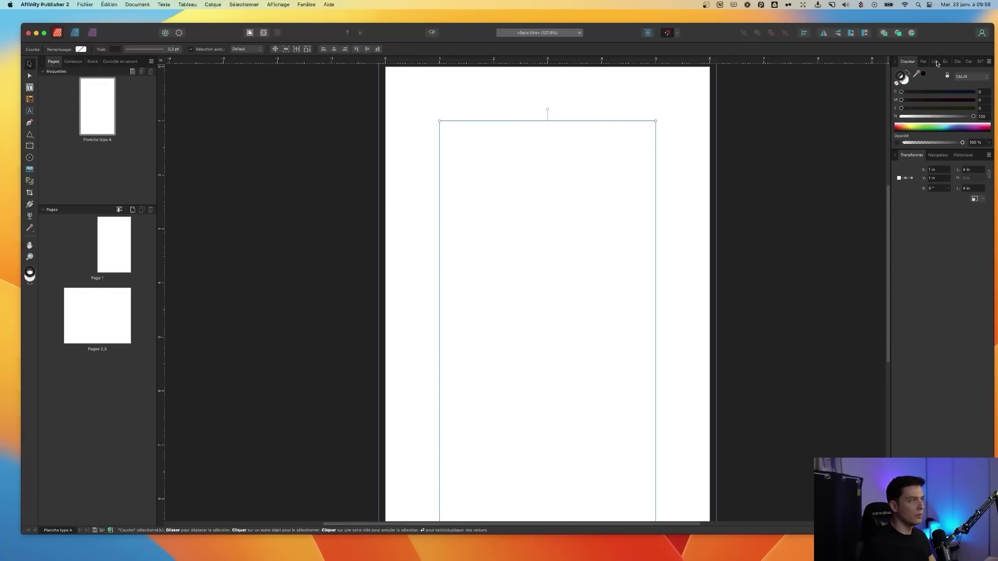
left_click(938, 63)
left_click_drag(917, 85, 919, 87)
- Duplicate the line down the upper part of the margin area at about 0.37 in spacing, copying growing groups of lines
left_click_drag(586, 121, 591, 143)
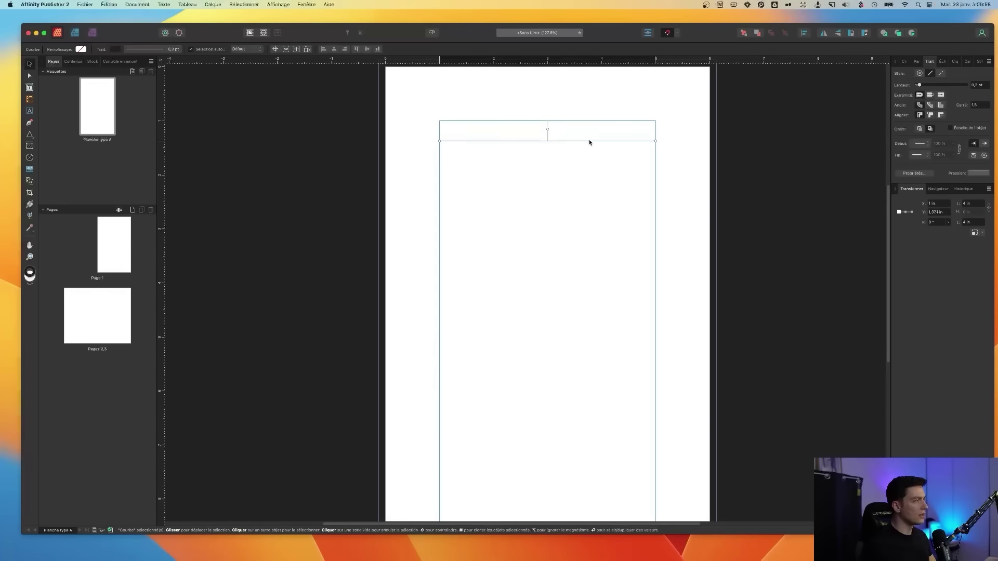
left_click_drag(408, 103, 623, 152)
left_click_drag(592, 141, 592, 159)
left_click_drag(408, 103, 624, 283)
left_click_drag(578, 208, 579, 343)
- Duplicate groups of lines down to the bottom margin and shift the whole set slightly down inside the margins
scroll(579, 343, "down", 5)
left_click_drag(423, 255, 668, 313)
left_click_drag(595, 282, 594, 338)
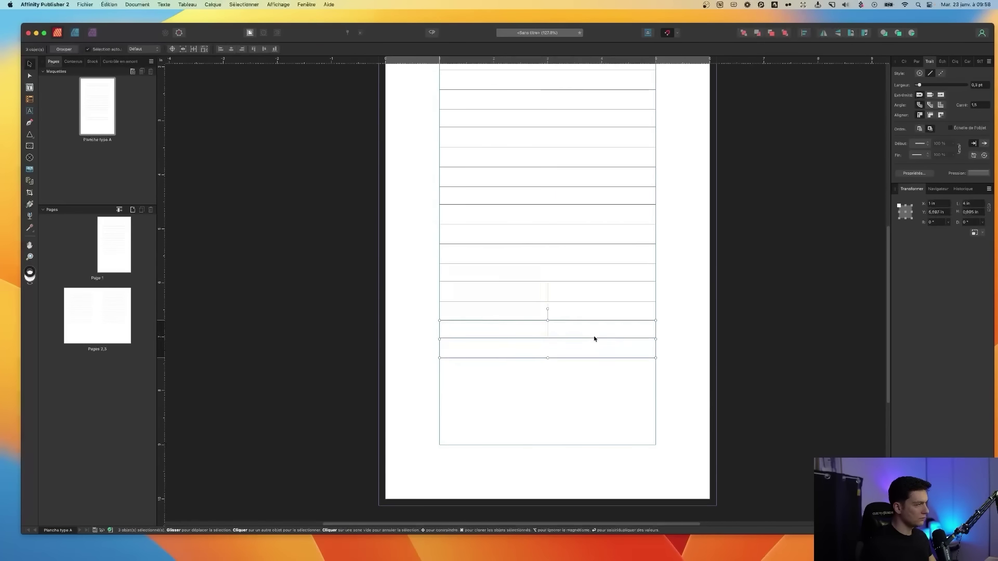
left_click_drag(423, 292, 668, 367)
left_click_drag(595, 338, 595, 413)
left_click_drag(424, 273, 671, 442)
key("super+0")
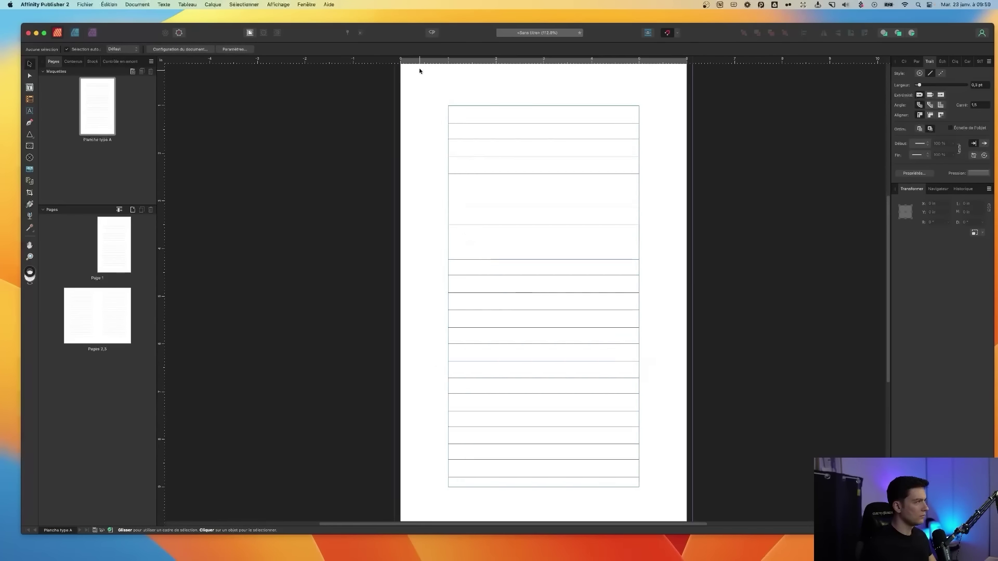
left_click(698, 342)
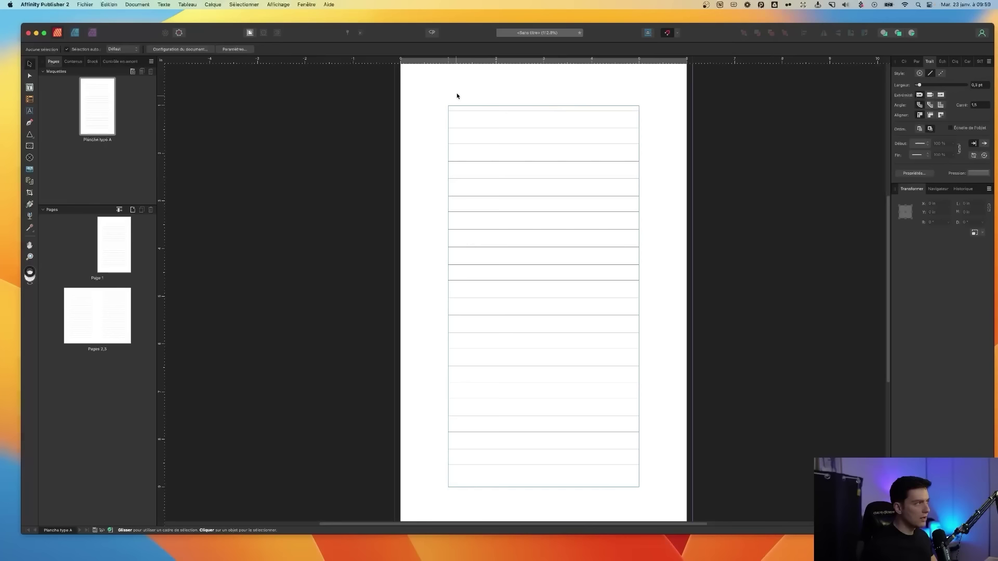
- Preview the lined master page without guides, restore the guides, and open page 1 to check its lines
left_click(432, 32)
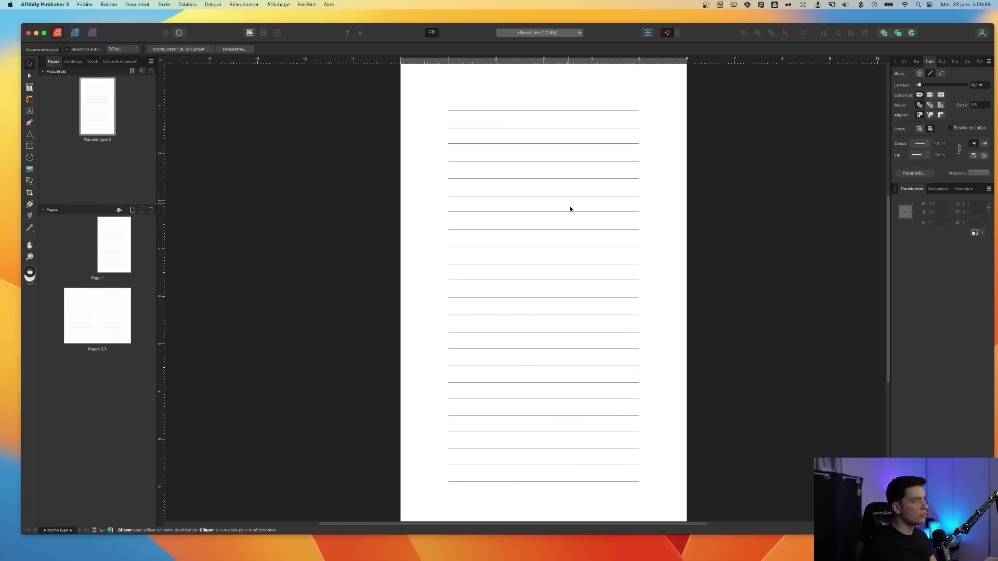
scroll(570, 208, "down", 3)
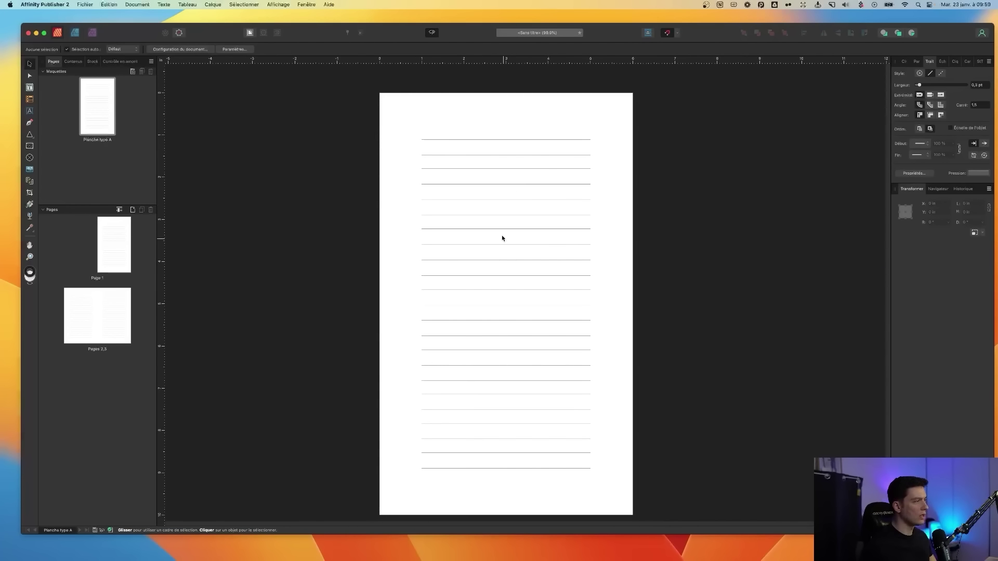
left_click(433, 33)
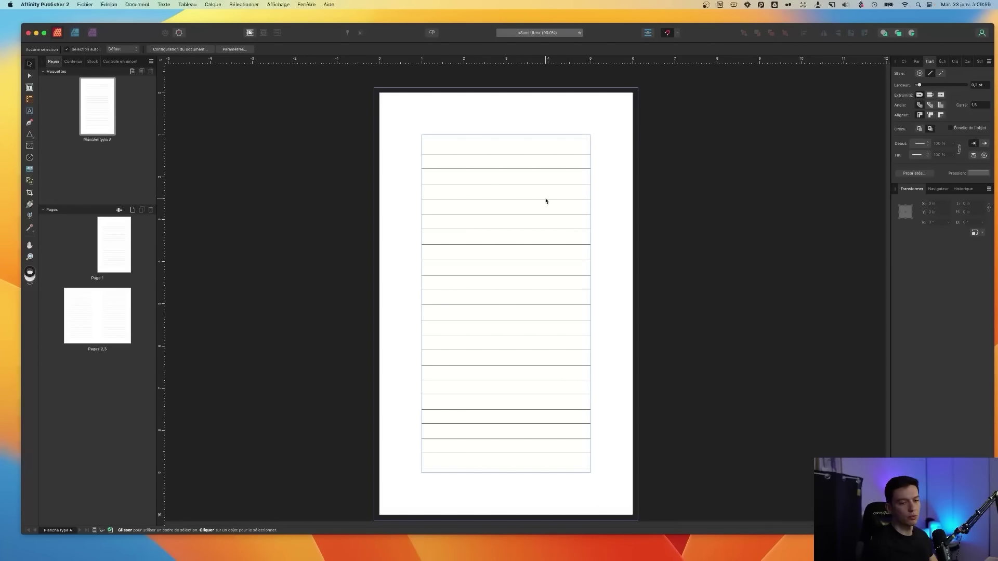
double_click(89, 113)
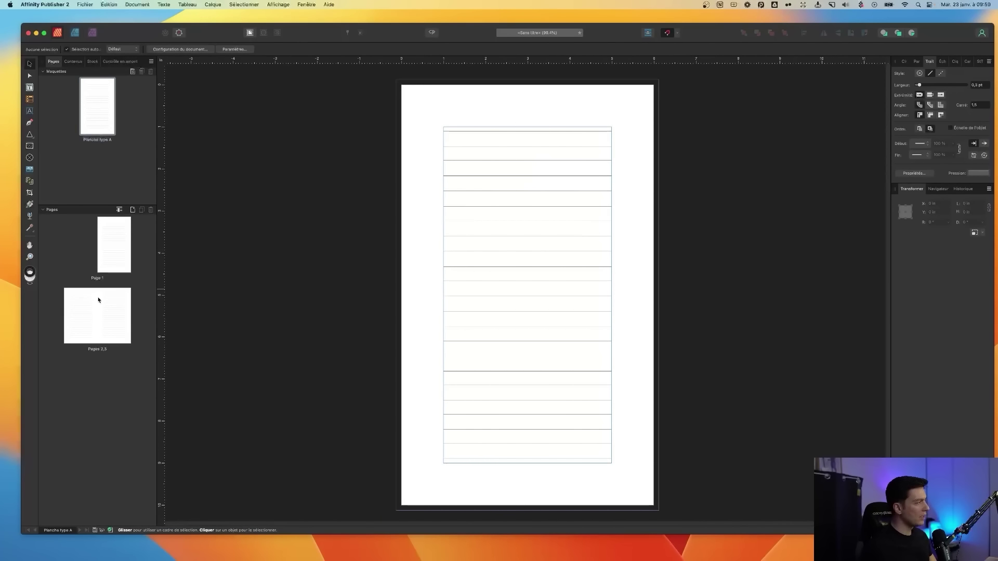
double_click(120, 240)
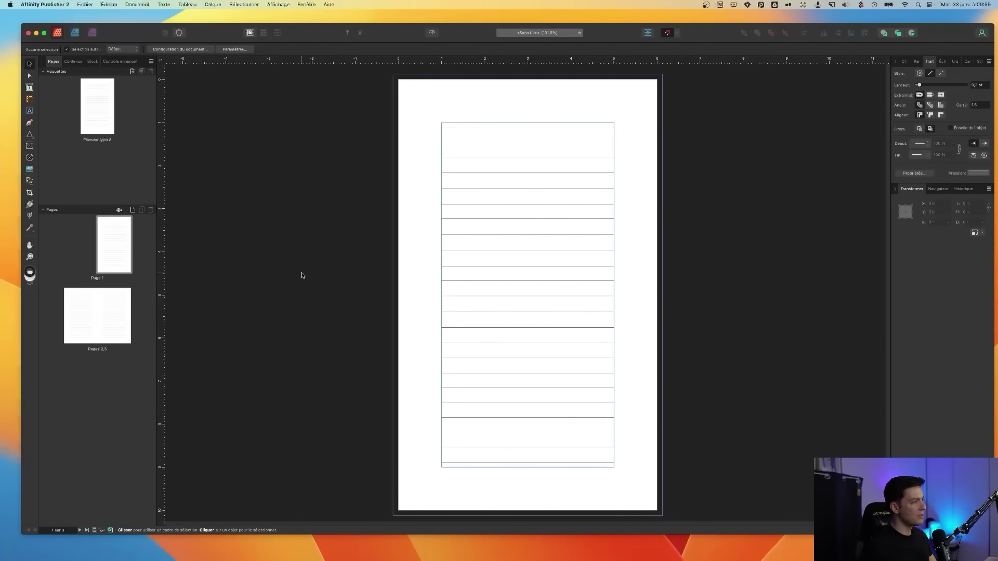
- Duplicate the spread of pages 2 and 3
left_click(100, 308)
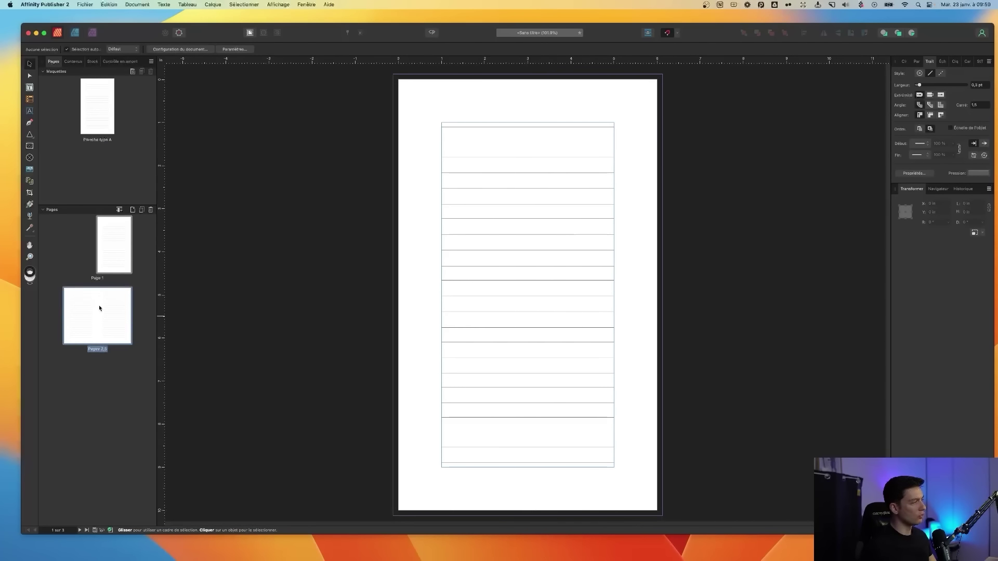
right_click(98, 327)
left_click(122, 346)
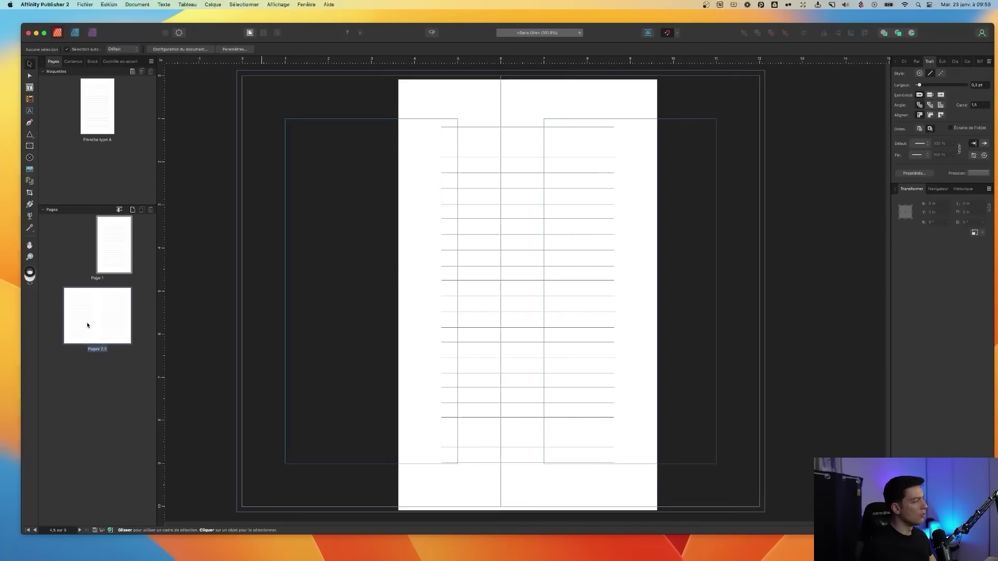
double_click(94, 109)
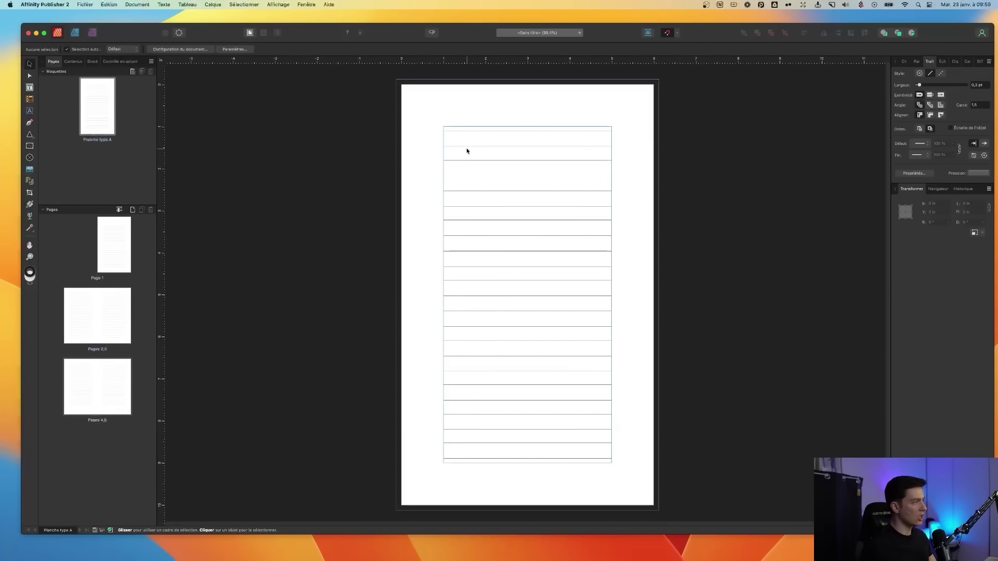
left_click(29, 147)
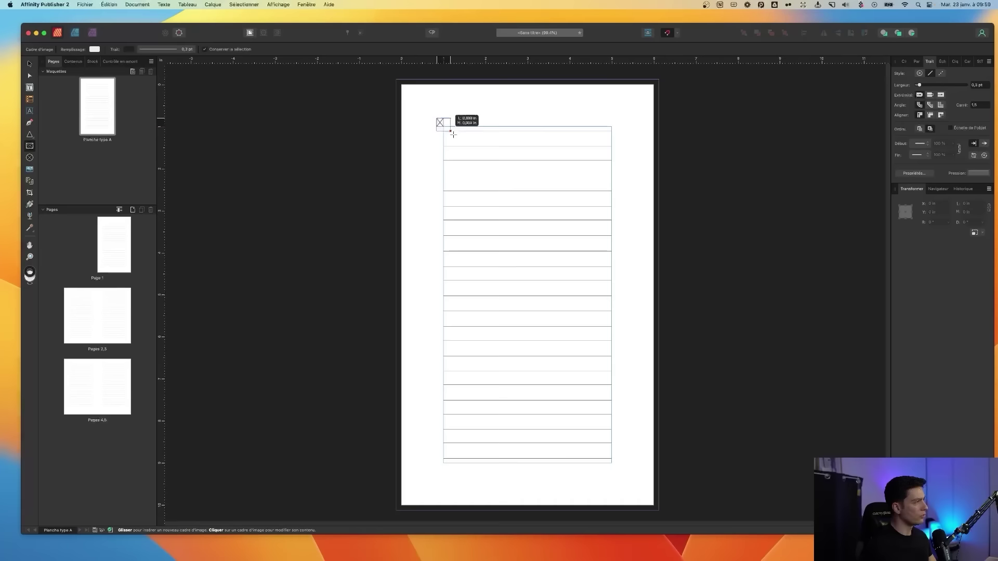
left_click_drag(436, 118, 519, 176)
key("super+z")
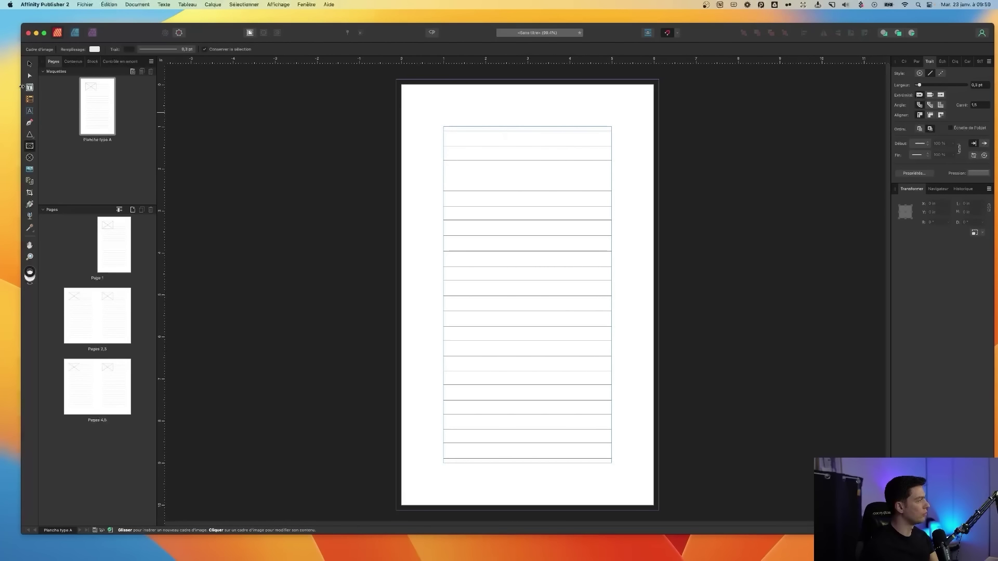
- Try a triangle about 1.9 in wide over the master page's top lines, check it on pages 2 and 3, and delete it
left_click(30, 134)
left_click_drag(448, 192, 529, 113)
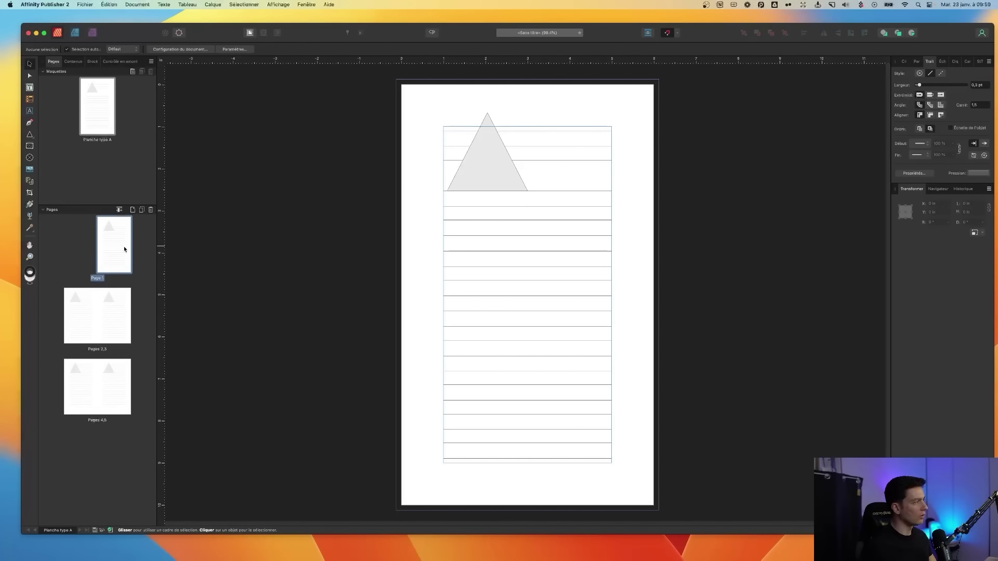
left_click(112, 314)
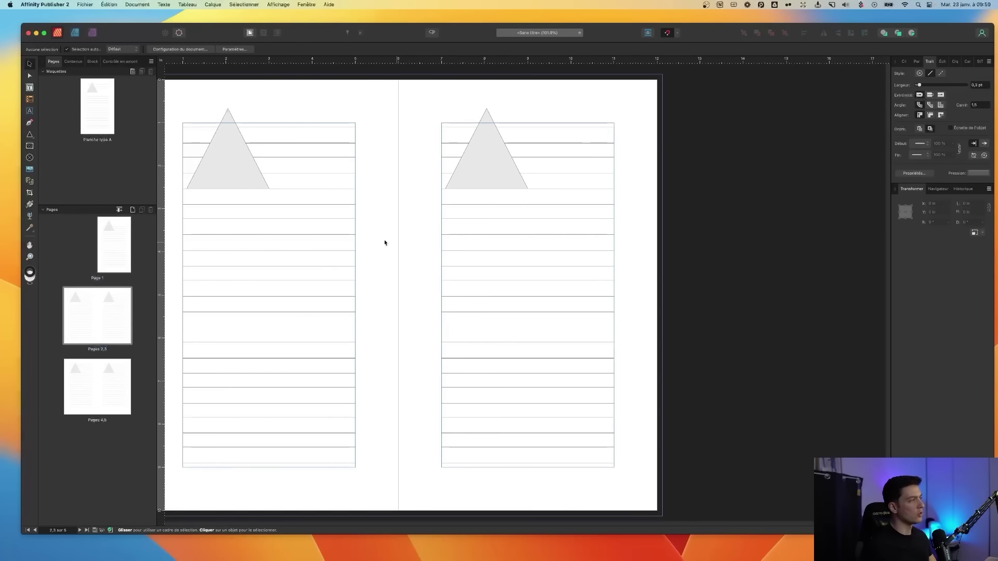
left_click(103, 103)
left_click(489, 117)
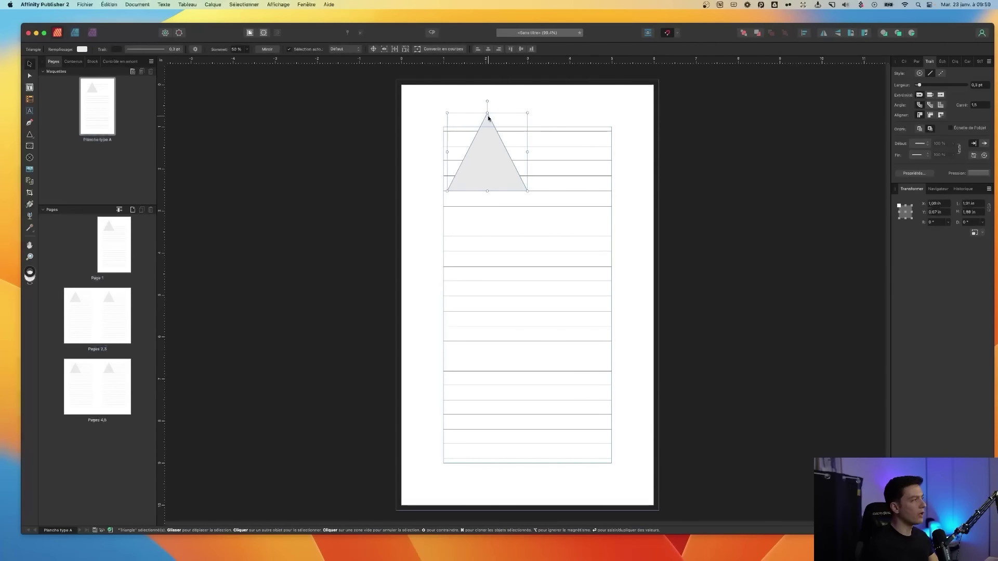
key("Delete")
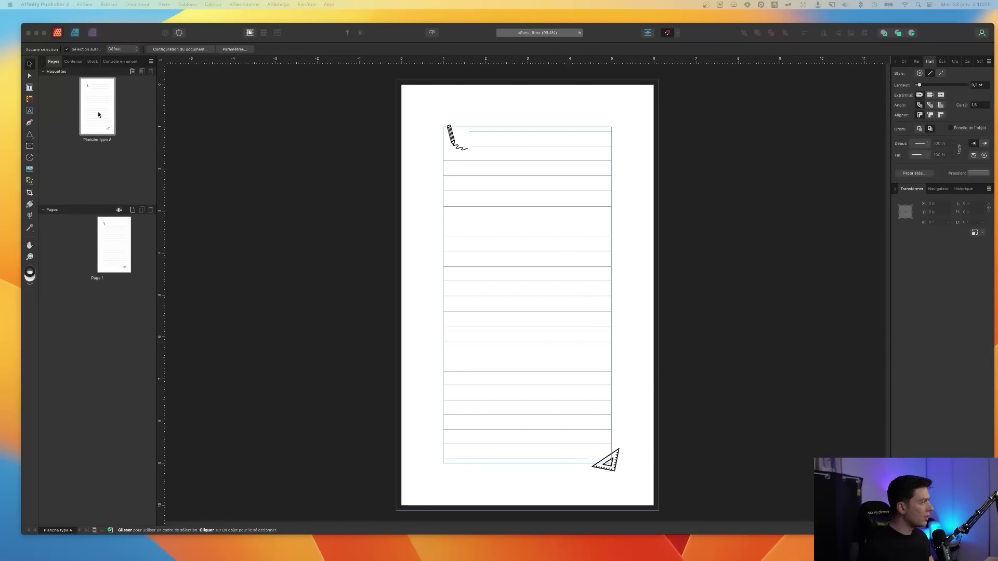
- Add two pages based on master Planche type A, inserted after with 99 as the page number, and select the new spread
left_click(117, 243)
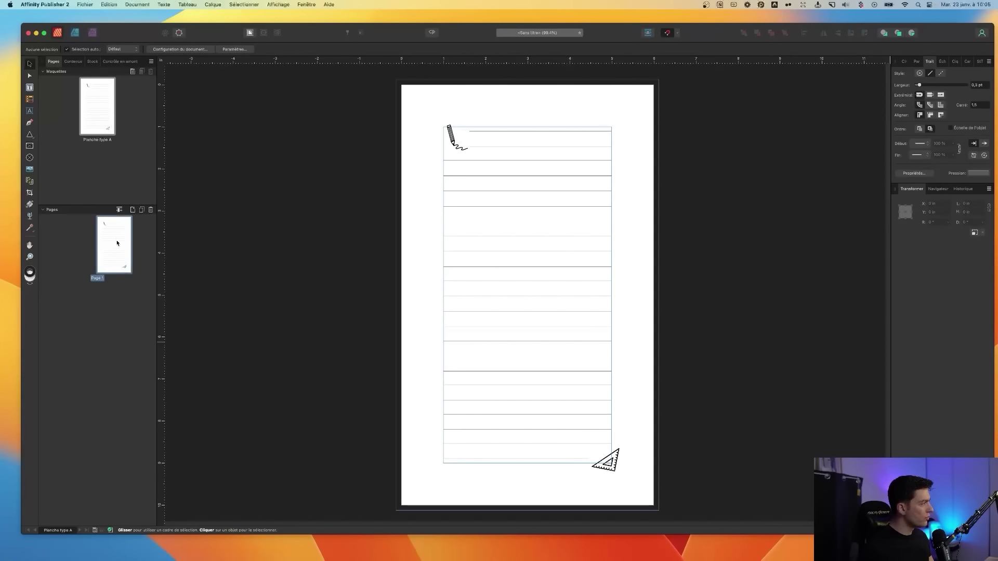
left_click(133, 211)
left_click(492, 171)
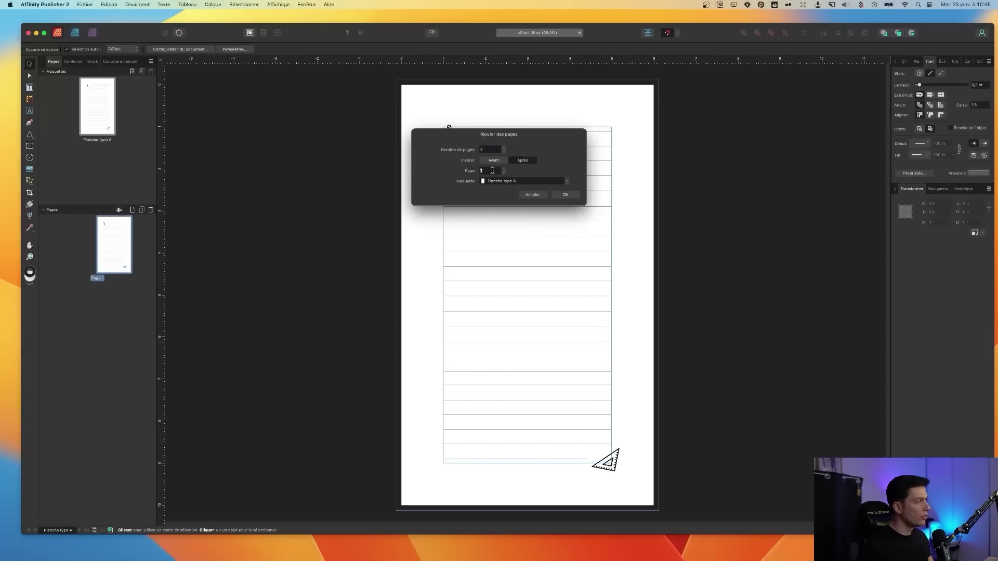
type("99")
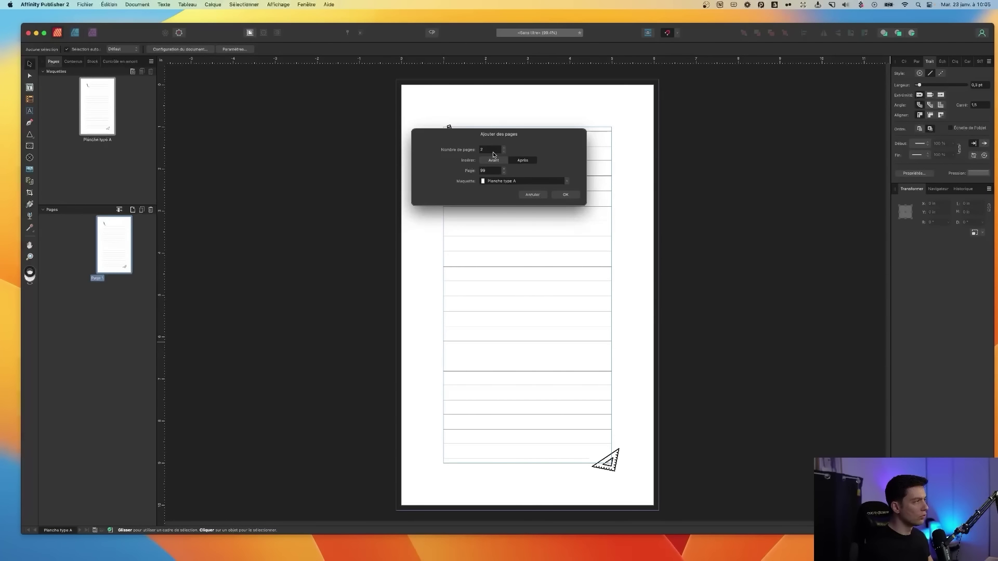
left_click(566, 194)
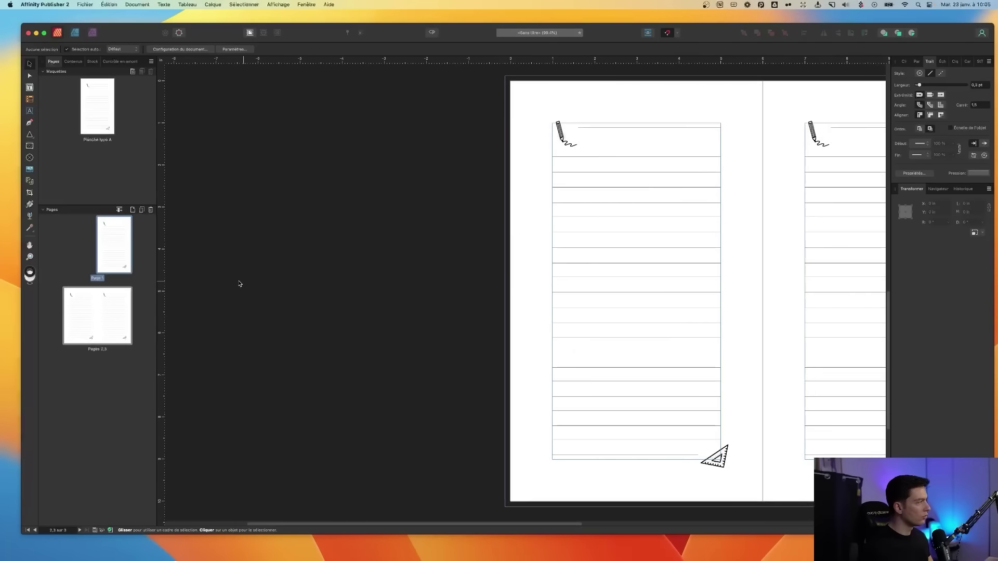
left_click(88, 310)
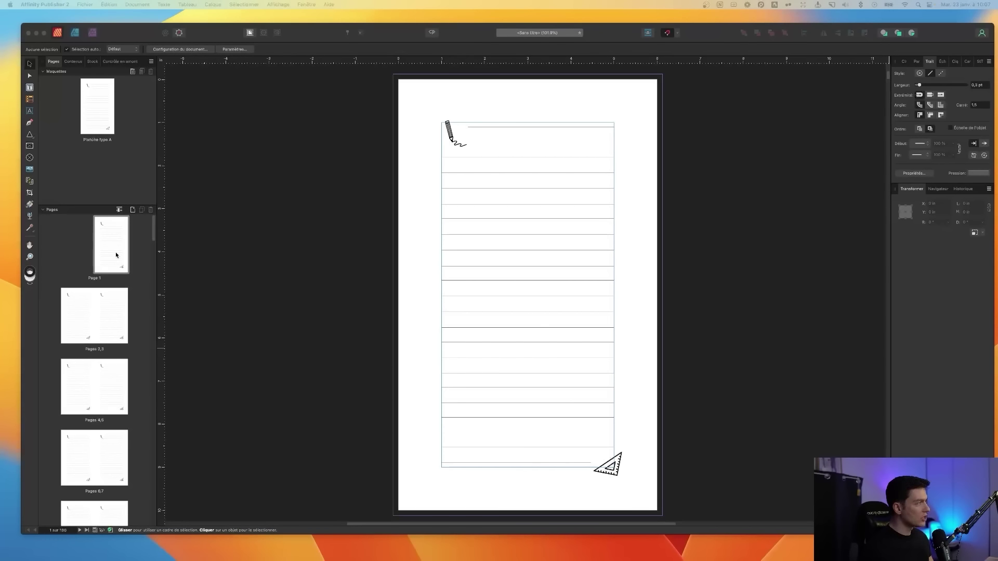
- Clear the master page from page 1 to leave it blank
left_click(117, 255)
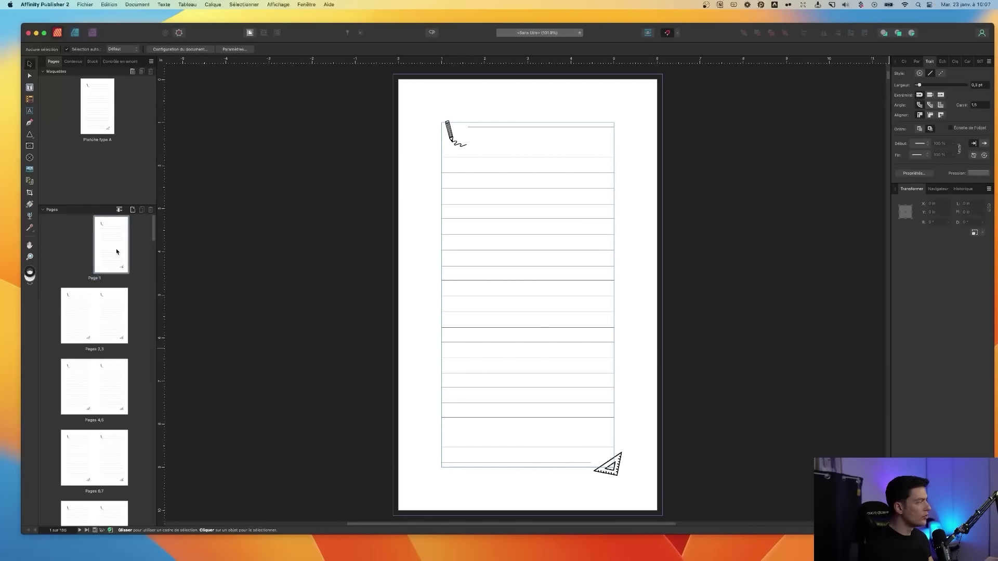
right_click(116, 254)
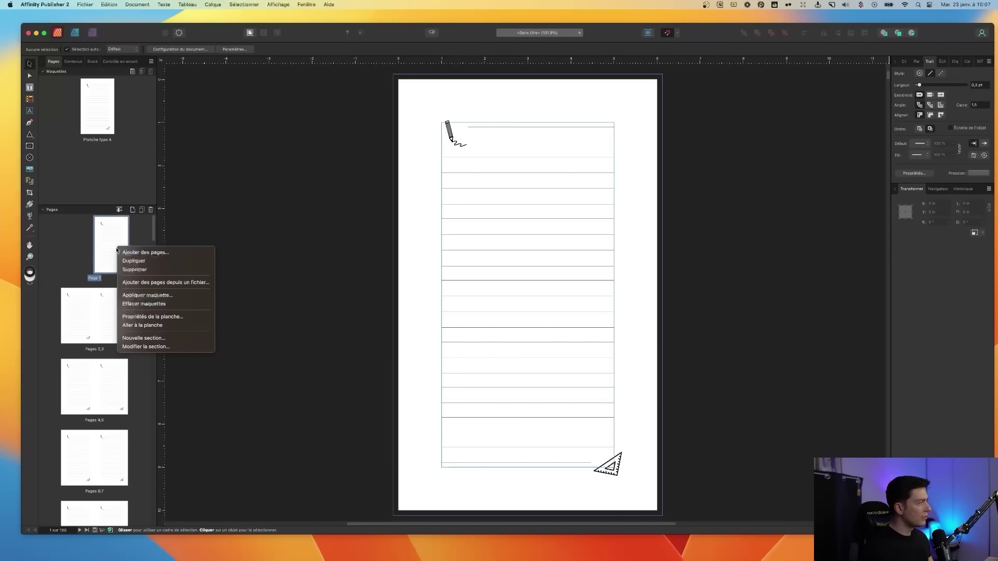
left_click(148, 303)
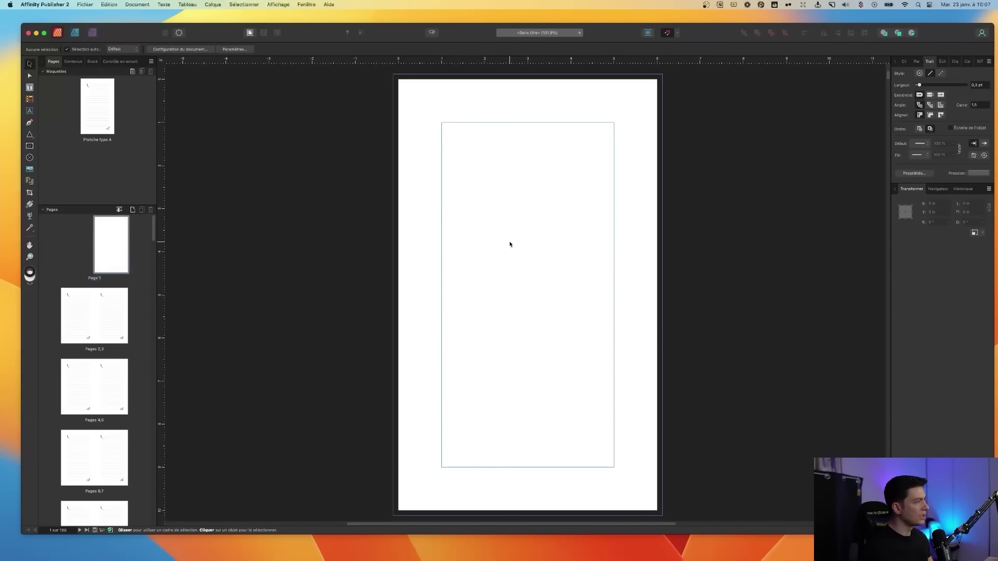
- Try a ruled line copied from the master low on page 1, shortened to about 2.7 in, and delete it
double_click(100, 134)
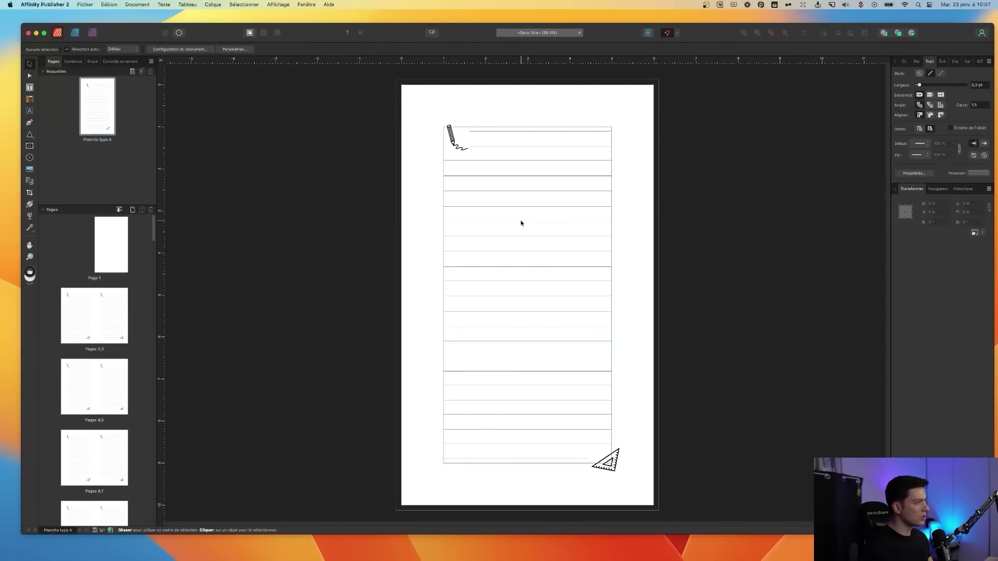
left_click(522, 221)
double_click(123, 254)
key("cmd+v")
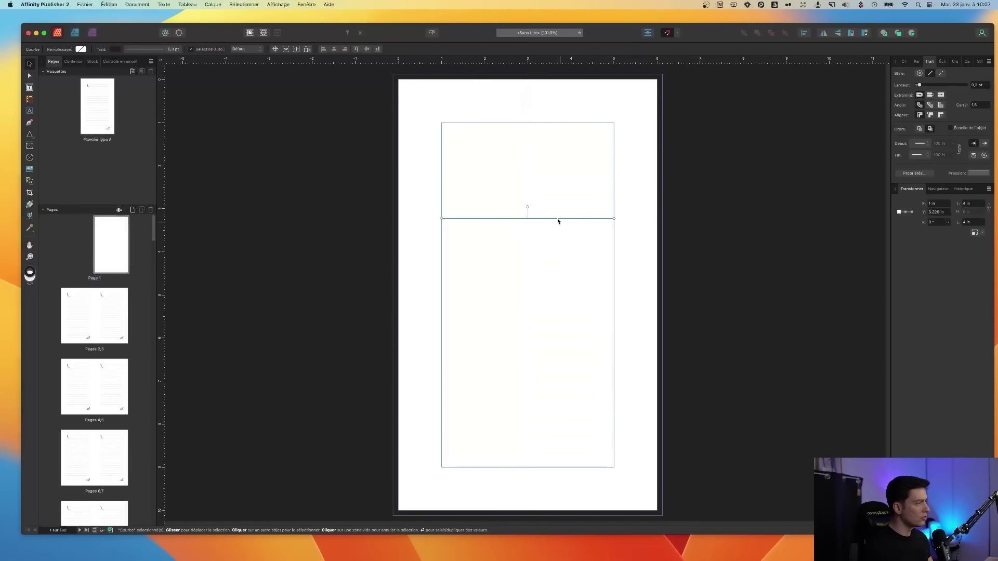
left_click_drag(556, 219, 557, 393)
left_click_drag(578, 393, 558, 391)
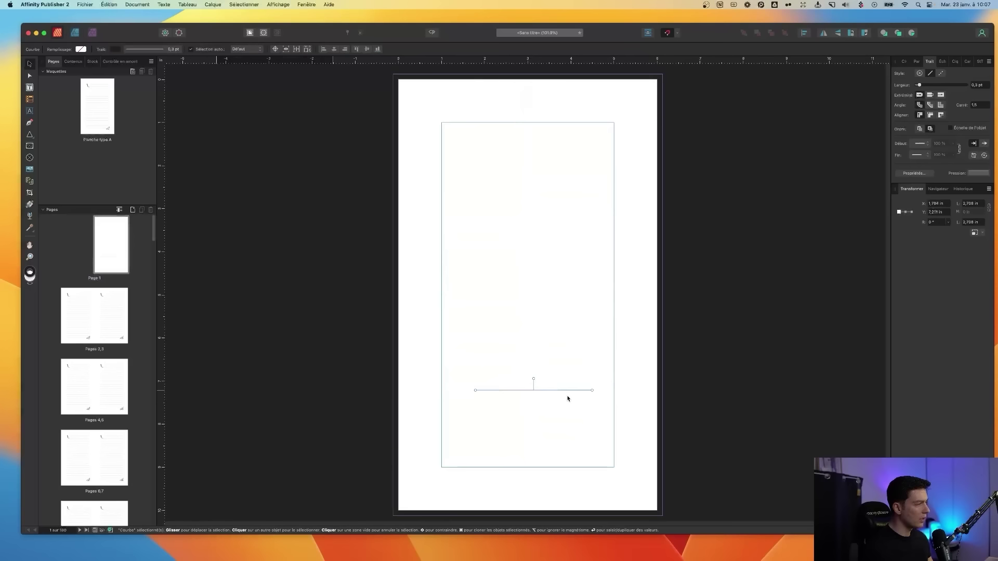
key("Delete")
- Add the artistic text "Ce livre t'a été offert par :" in the lower part of page 1
left_click(30, 111)
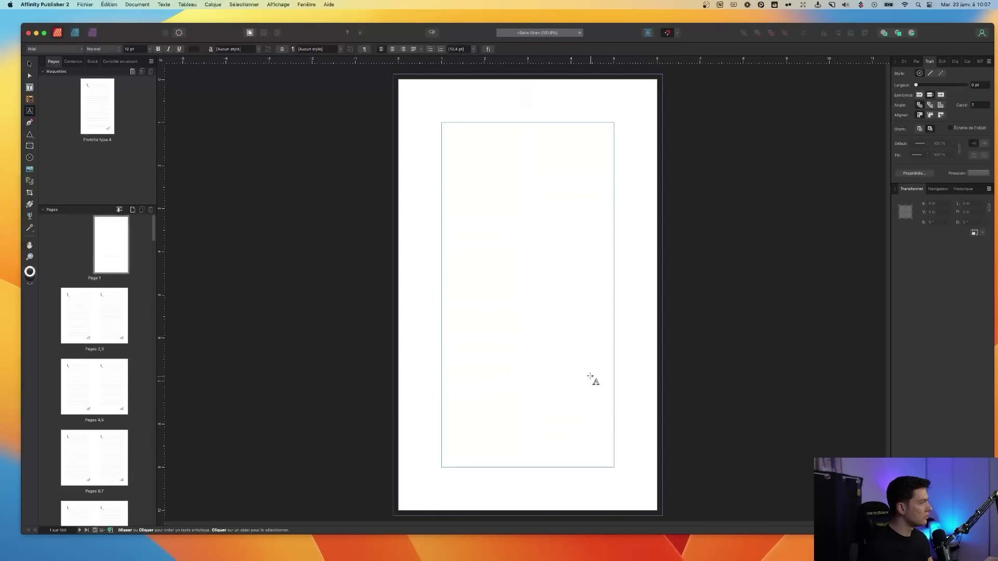
left_click_drag(483, 351, 514, 356)
type("Ce livre")
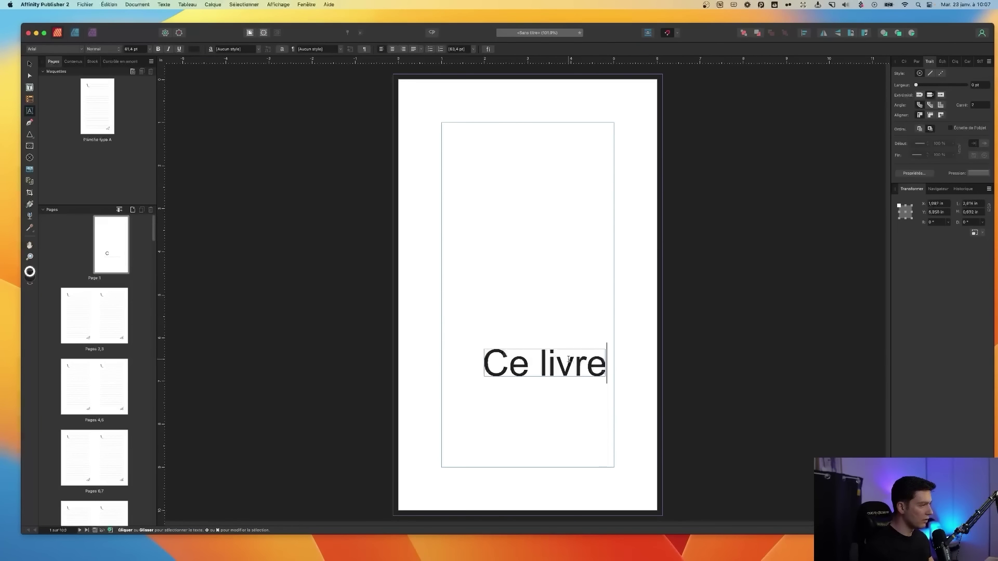
type(" g")
key("BackSpace")
type("t'as été o")
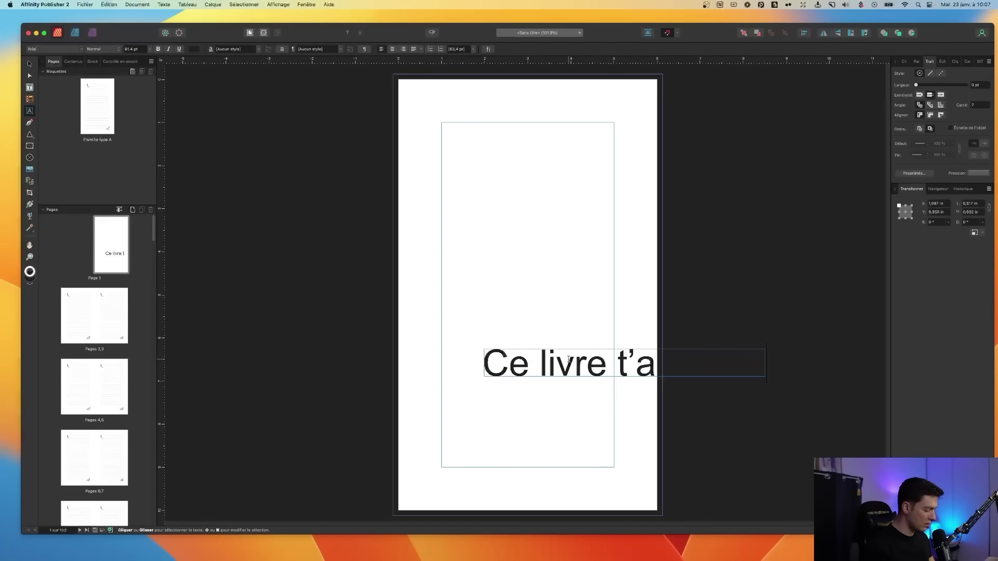
type("ffert par :")
- Format the "Ce livre t'as été offert par :" text on page 1 as 13 pt Avenir Next italic
key("super+a")
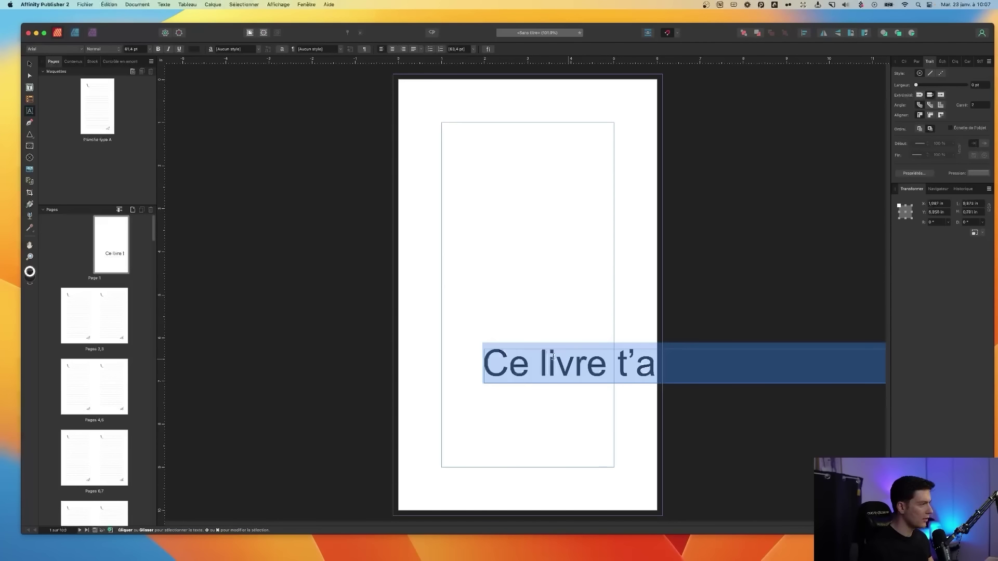
key("Escape")
left_click(149, 49)
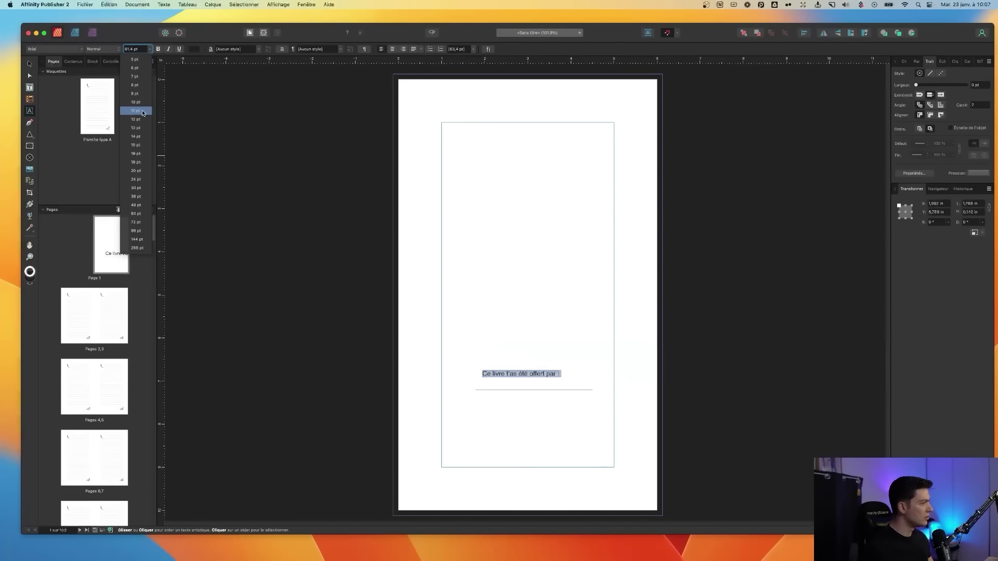
left_click(145, 129)
left_click(82, 51)
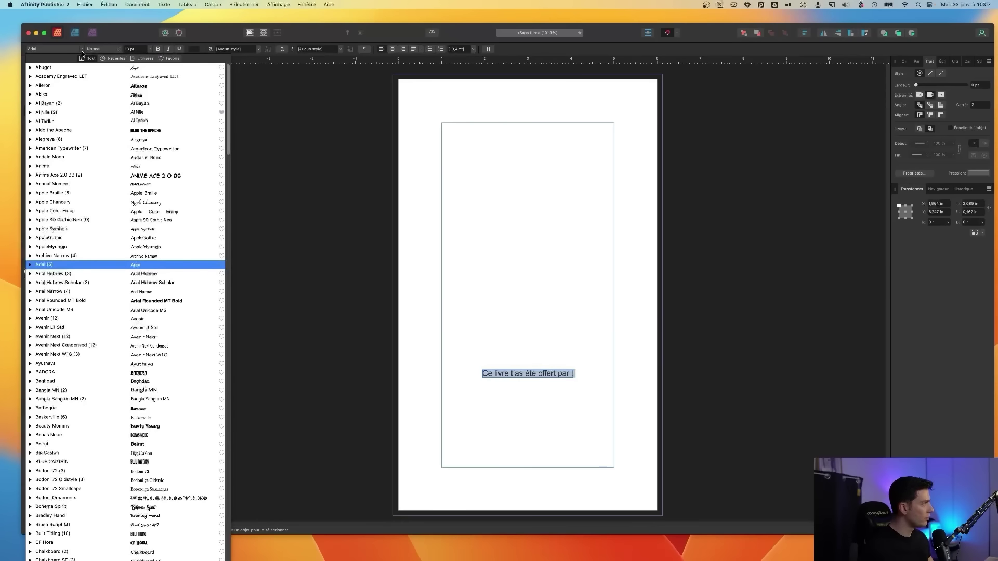
type("avenir")
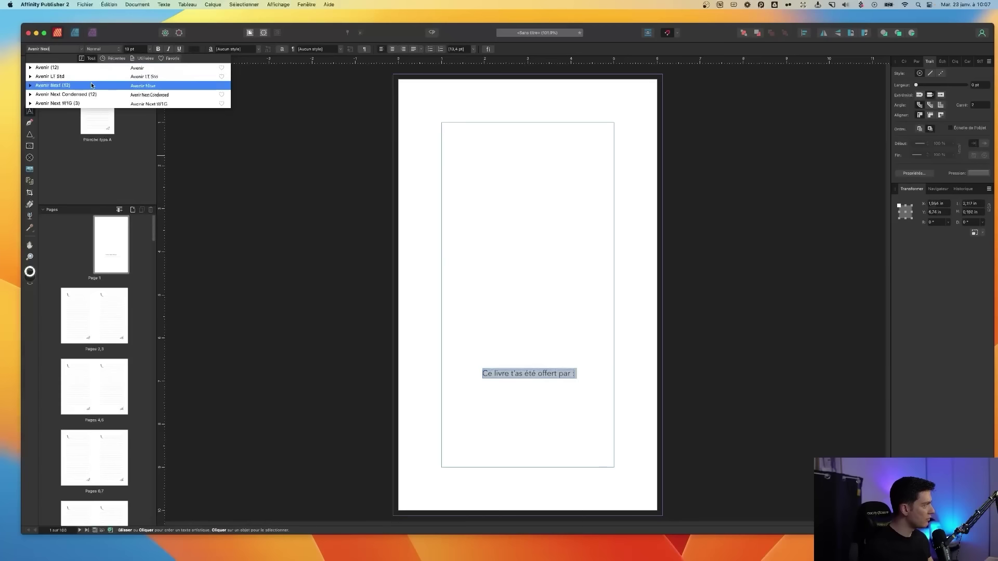
left_click(91, 85)
key("super+b")
key("super+b")
key("super+i")
left_click(29, 64)
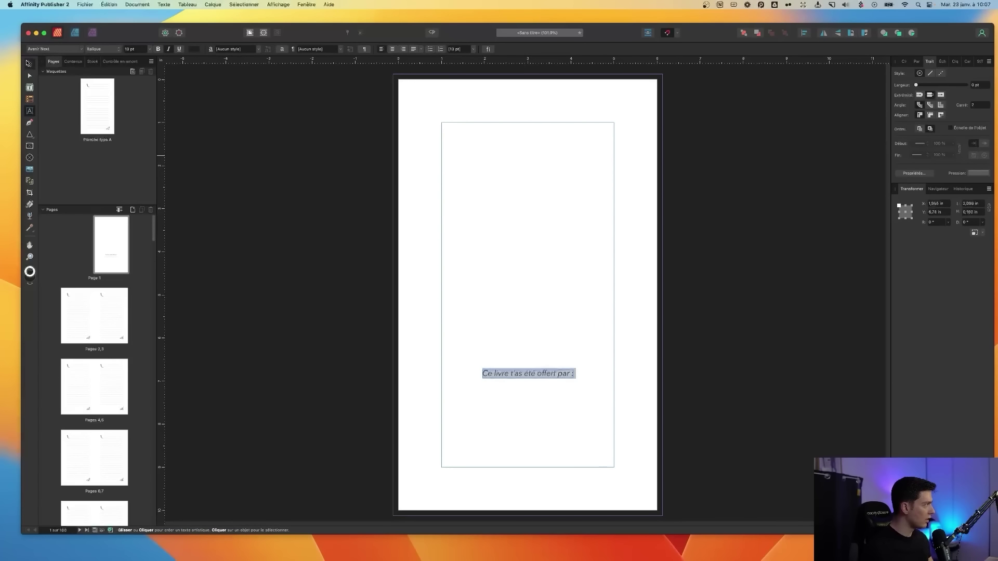
- Paste the ruled line beneath the gift text and enlarge both together, bringing the text to about 15.5 pt
left_click(530, 290)
left_click_drag(550, 373, 550, 365)
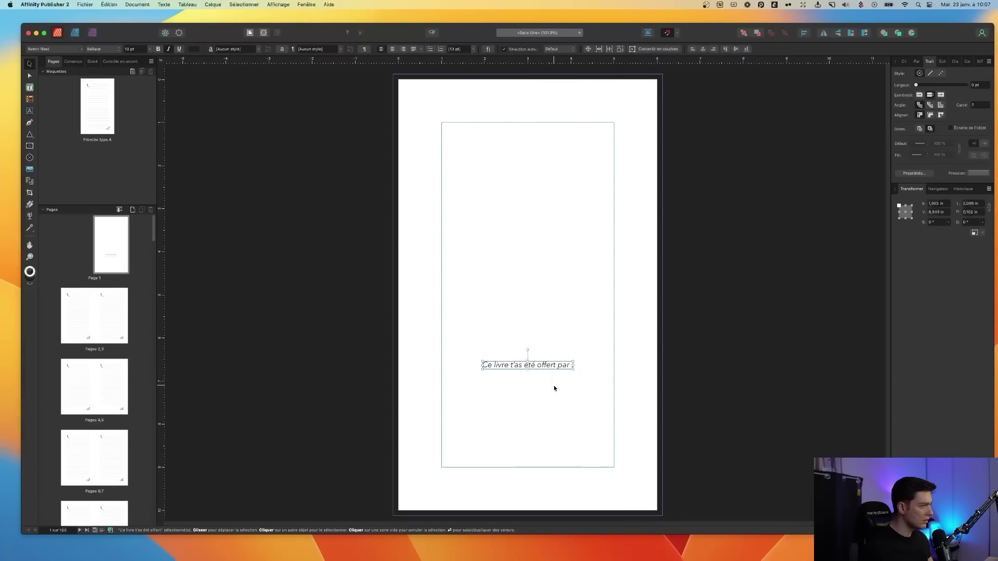
key("super+v")
key("super+a")
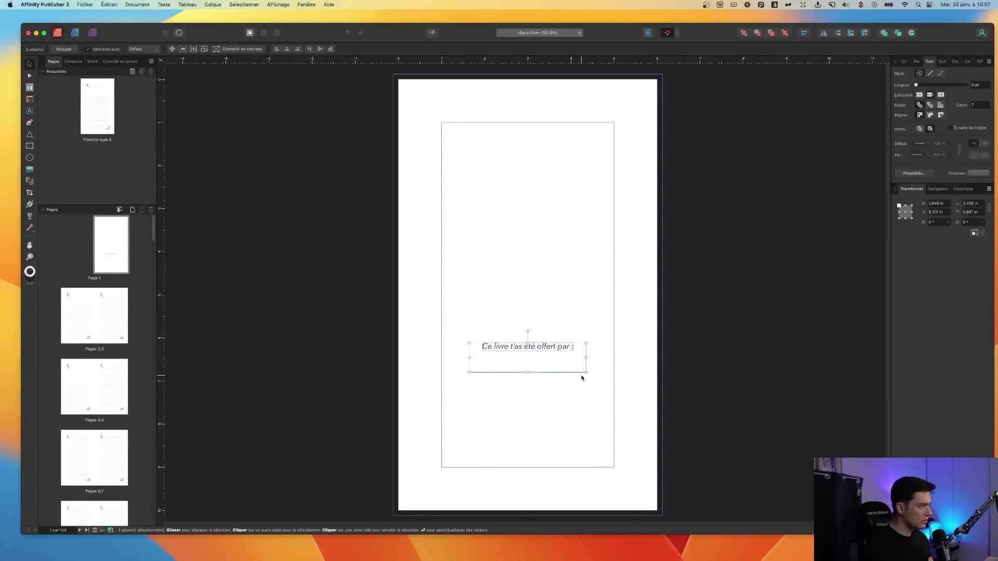
left_click_drag(586, 372, 606, 383)
- Duplicate the gift text into the upper half of page 1 and change the copy to "Merci"
left_click_drag(554, 363, 538, 232)
left_click(544, 363)
left_click(546, 348)
triple_click(538, 232)
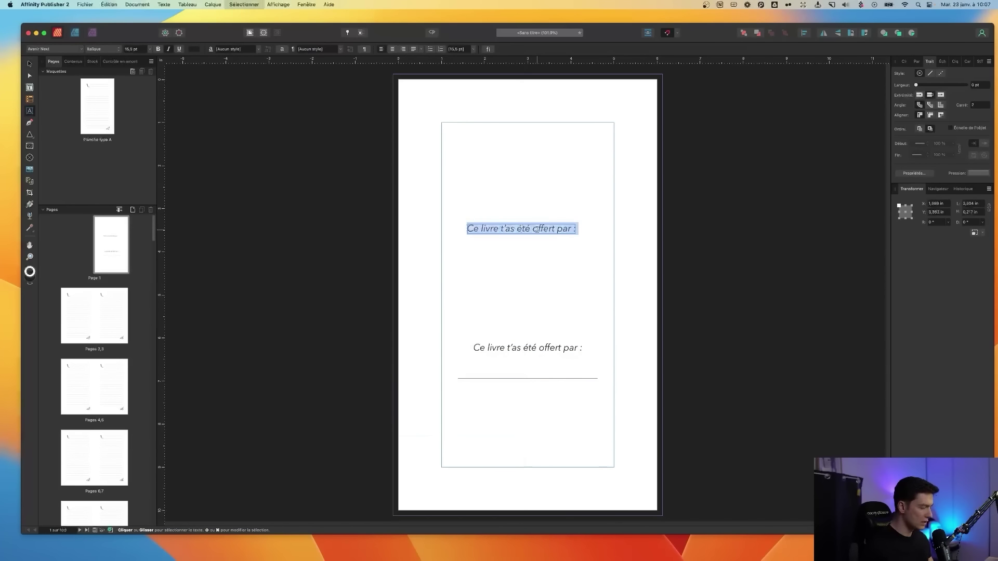
type("Merci")
- Search the fonts for "black" and apply the brush script font found to the "Merci" text
left_click(55, 48)
scroll(192, 229, "down", 5)
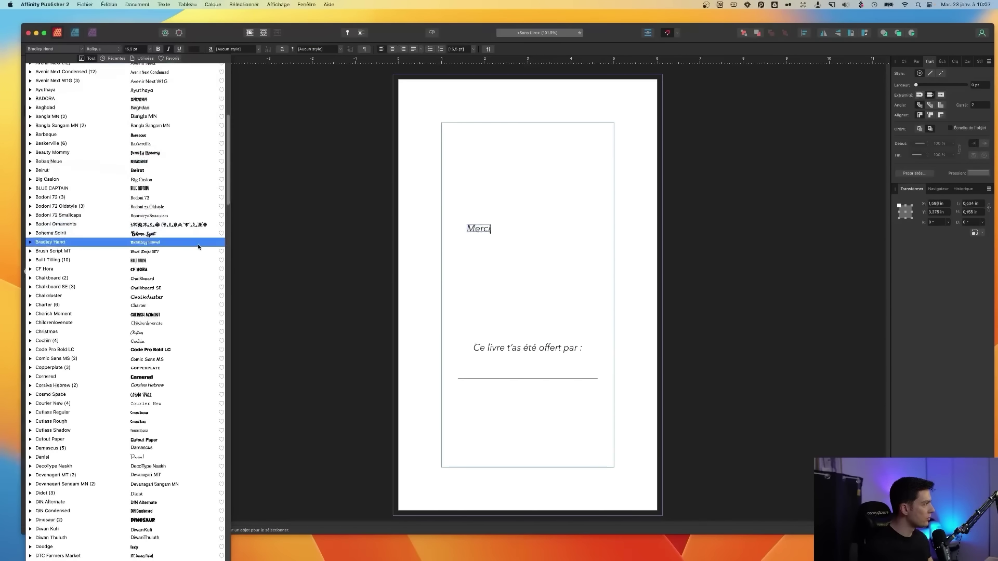
left_click(210, 100)
left_click(57, 49)
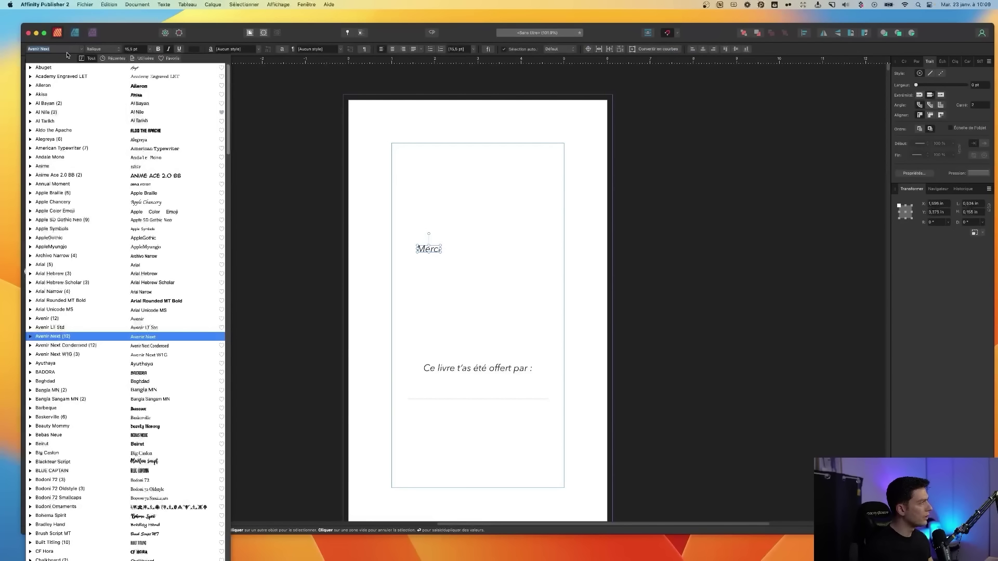
type("black")
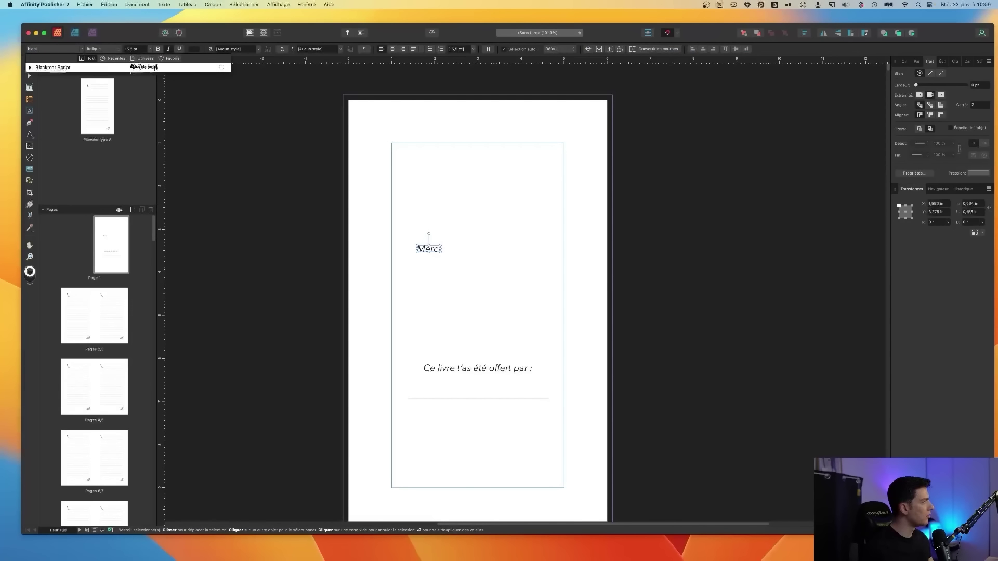
left_click(75, 67)
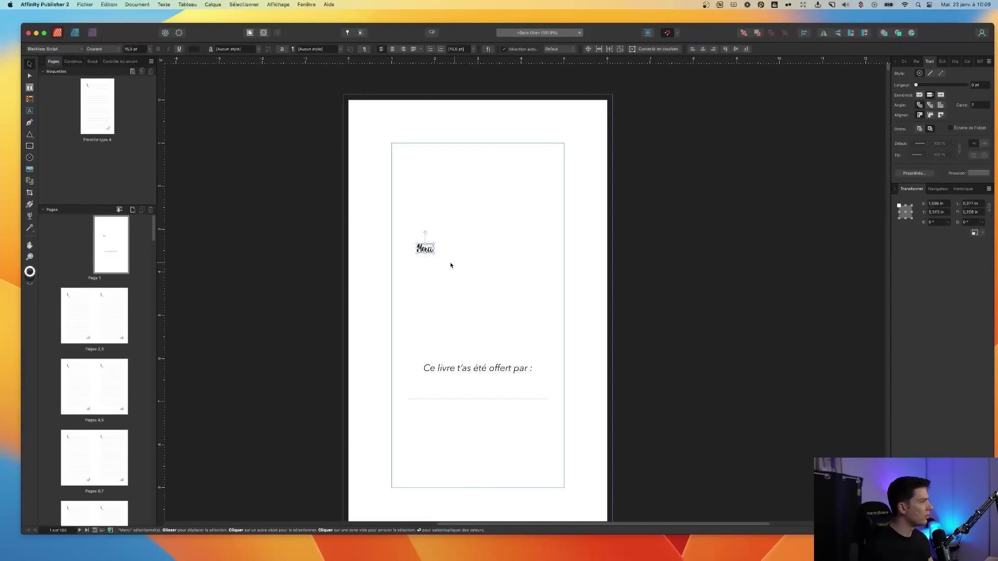
- Enlarge "Merci" into a title, duplicate it directly below with the text "Maitresse" and centre that line on the page
left_click_drag(434, 254, 493, 224)
double_click(478, 277)
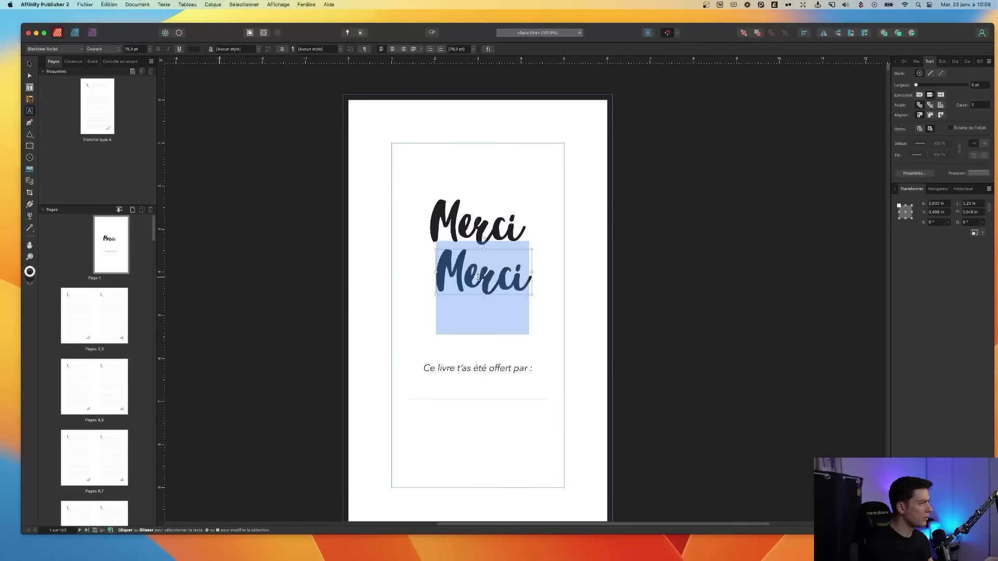
type("Maitresse")
key("Escape")
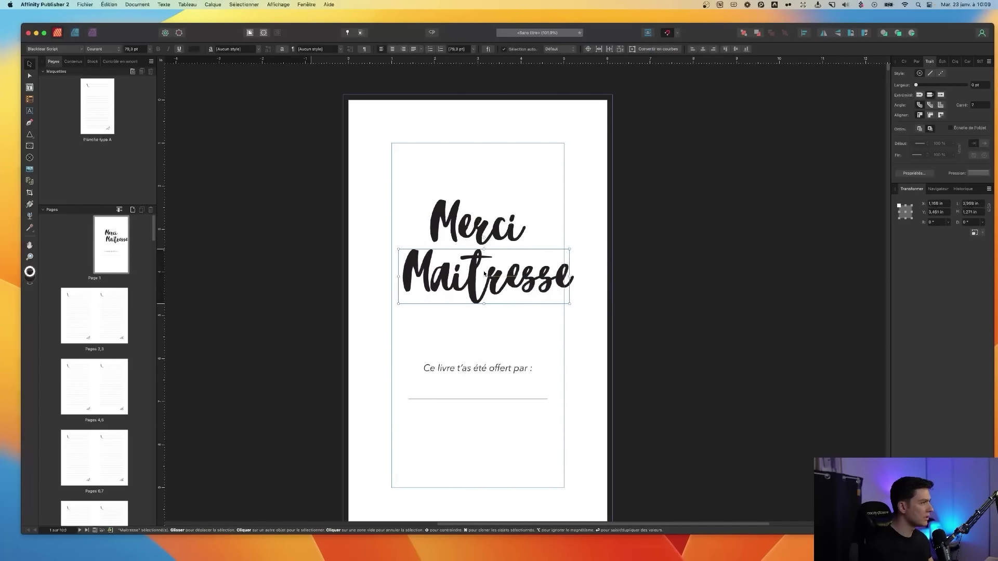
left_click_drag(484, 274, 482, 274)
- Add the artistic text "pour cette" below the "Maitresse" line
left_click_drag(335, 159, 524, 312)
key("t")
left_click(423, 291)
type("Pour c")
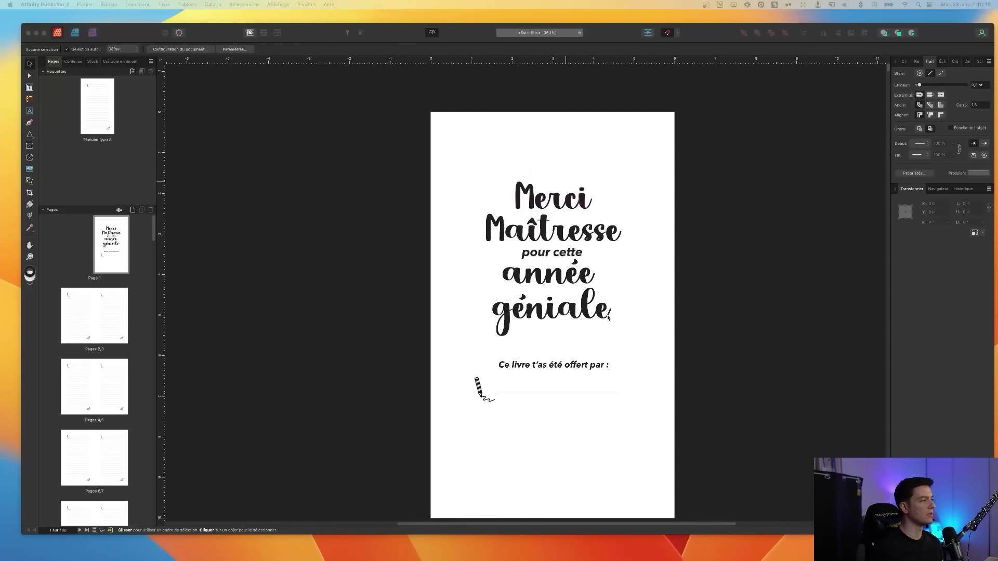
- Shift "Merci" slightly up and the gift text, pencil and signature line slightly to the right to balance page 1
scroll(608, 318, "down", 2)
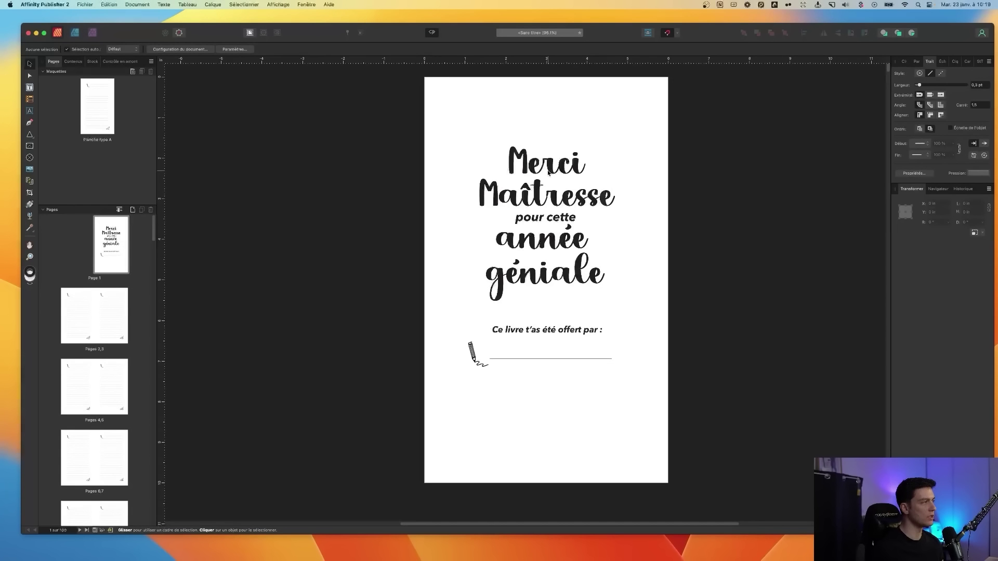
left_click(636, 181)
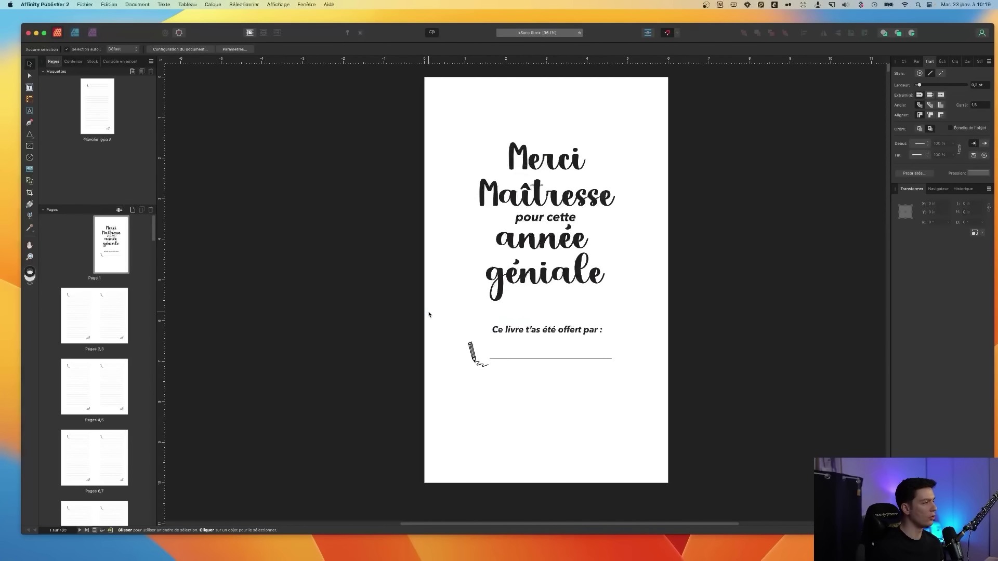
left_click_drag(428, 314, 658, 389)
left_click(610, 382)
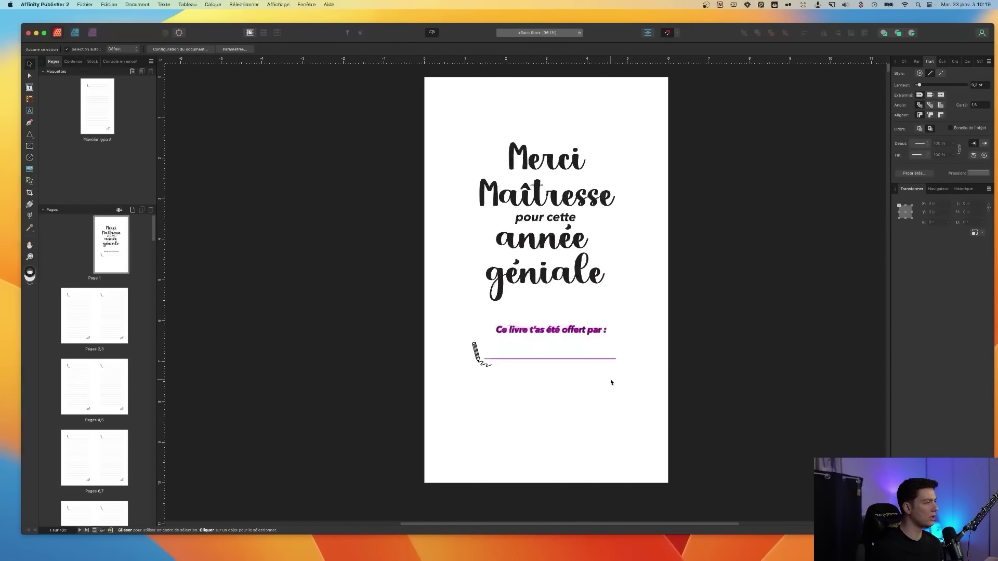
- Look through the lined spreads and the page list up to page 100, and return to page 1
scroll(493, 279, "down", 10)
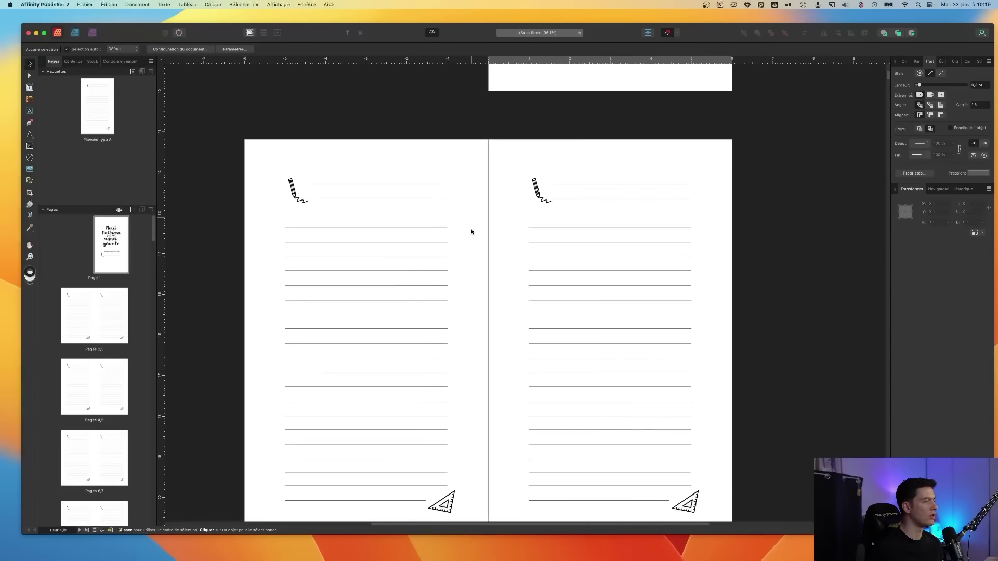
scroll(471, 245, "down", 20)
scroll(109, 349, "down", 5)
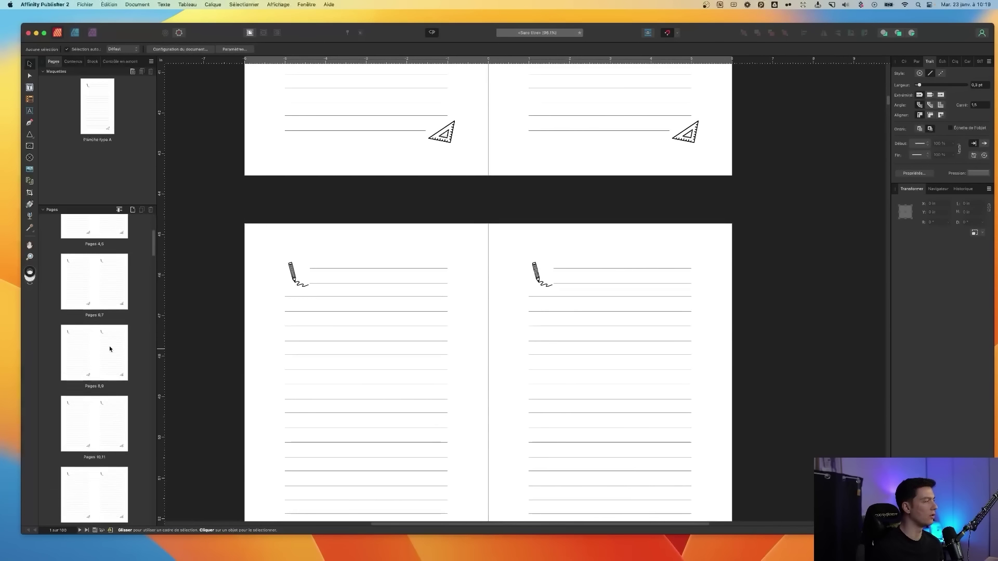
scroll(109, 345, "down", 20)
scroll(434, 298, "down", 15)
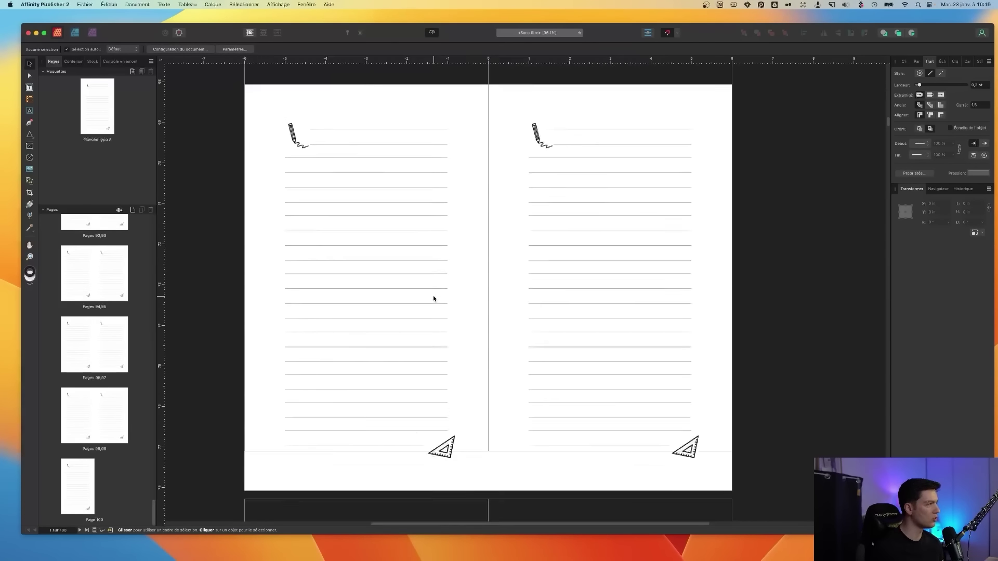
key("Home")
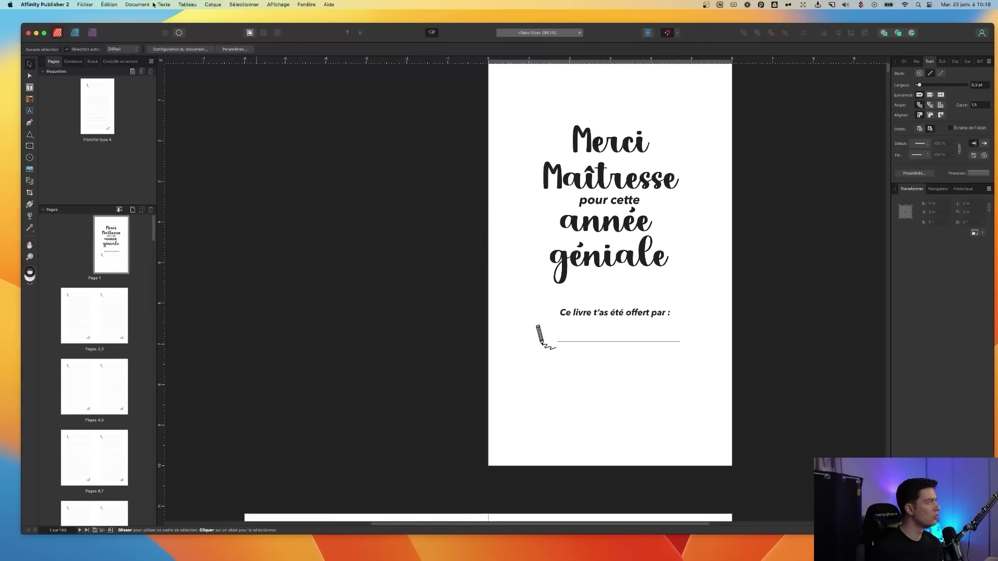
- Export all pages as "merci maitresse.pdf" with the PDF (pour impression) preset
left_click(85, 5)
left_click(110, 179)
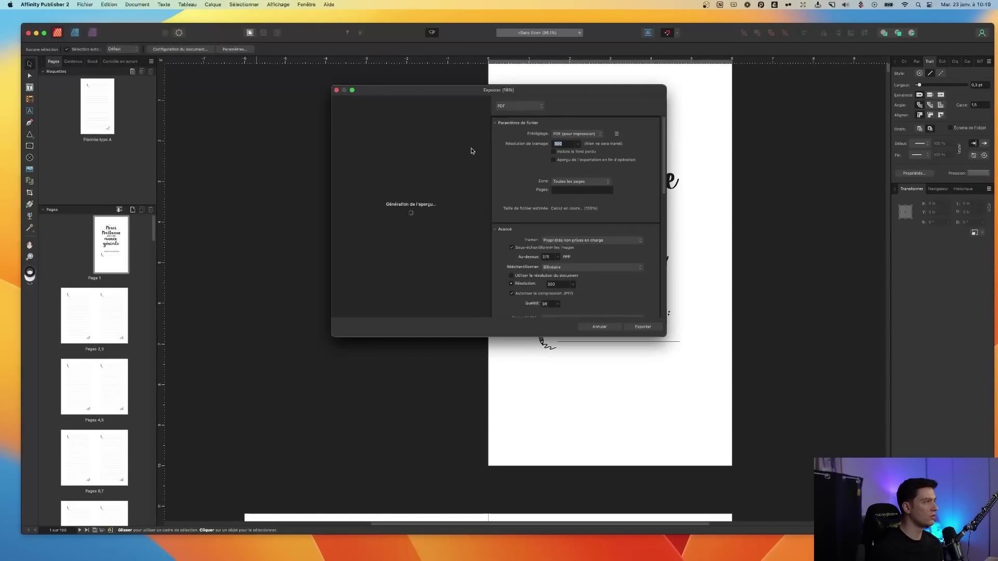
left_click(571, 181)
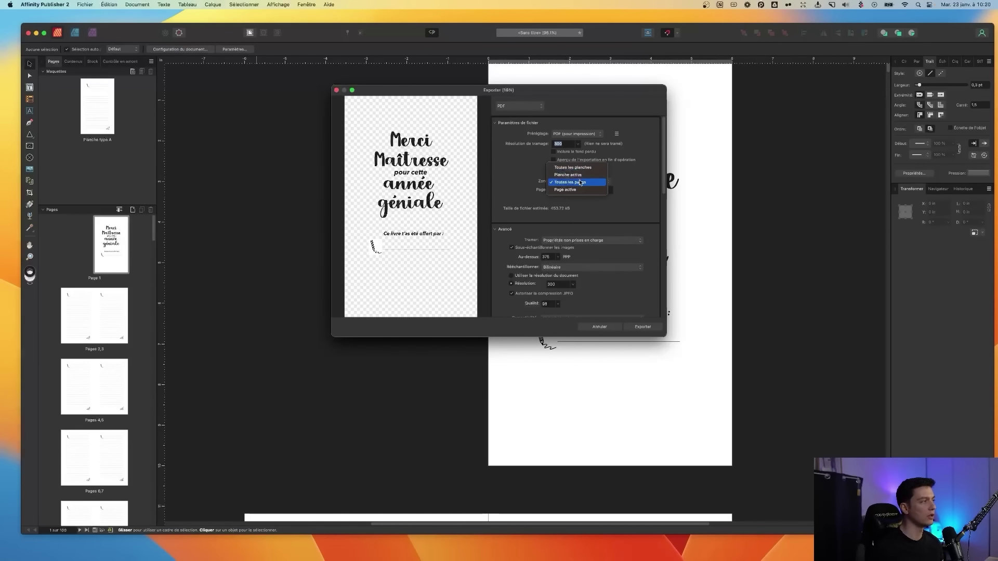
left_click(580, 182)
left_click(644, 329)
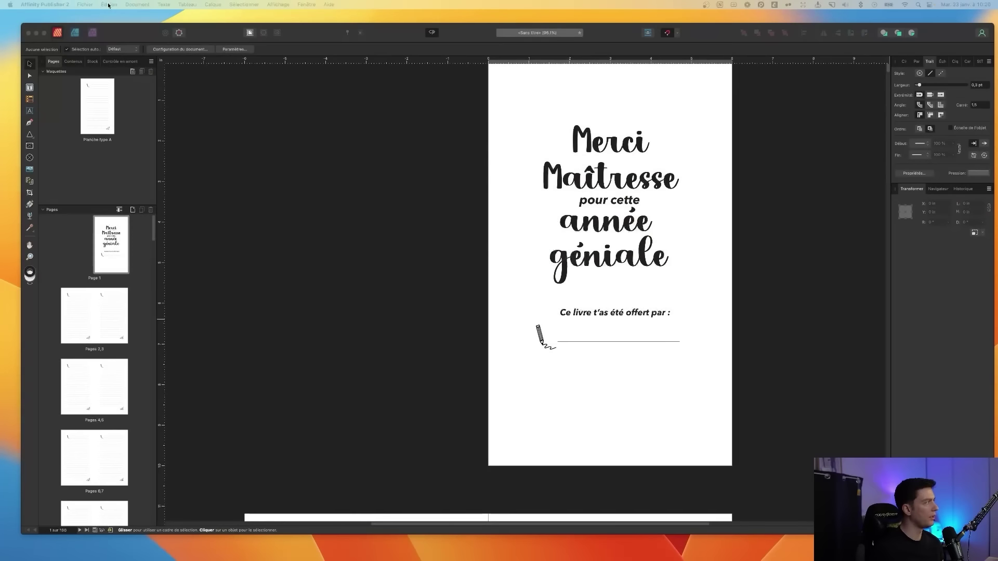
- Export all pages a second time as "merci maitresse fond perdu.pdf" with the bleed included
left_click(85, 4)
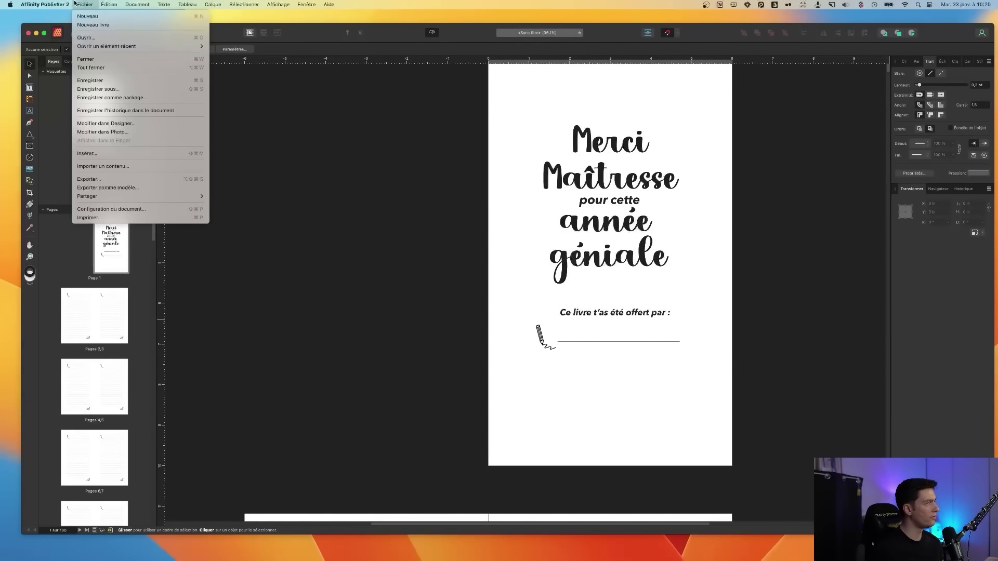
left_click(100, 179)
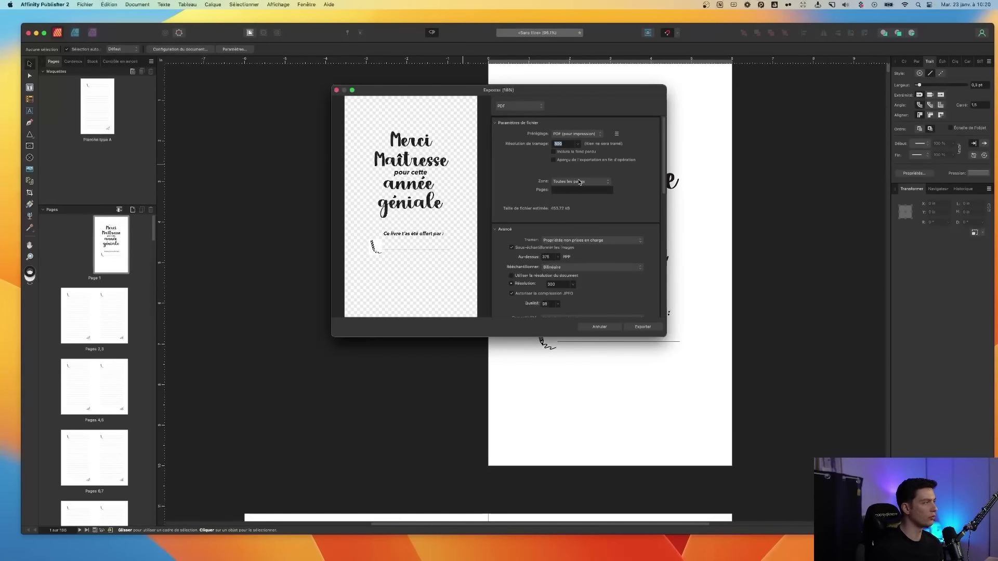
left_click(567, 153)
left_click(644, 329)
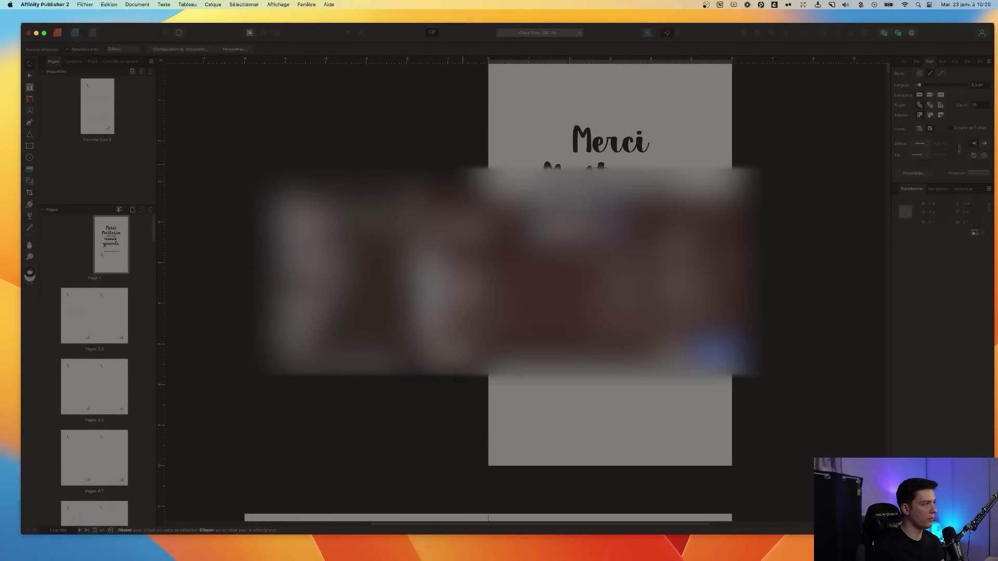
key("Return")
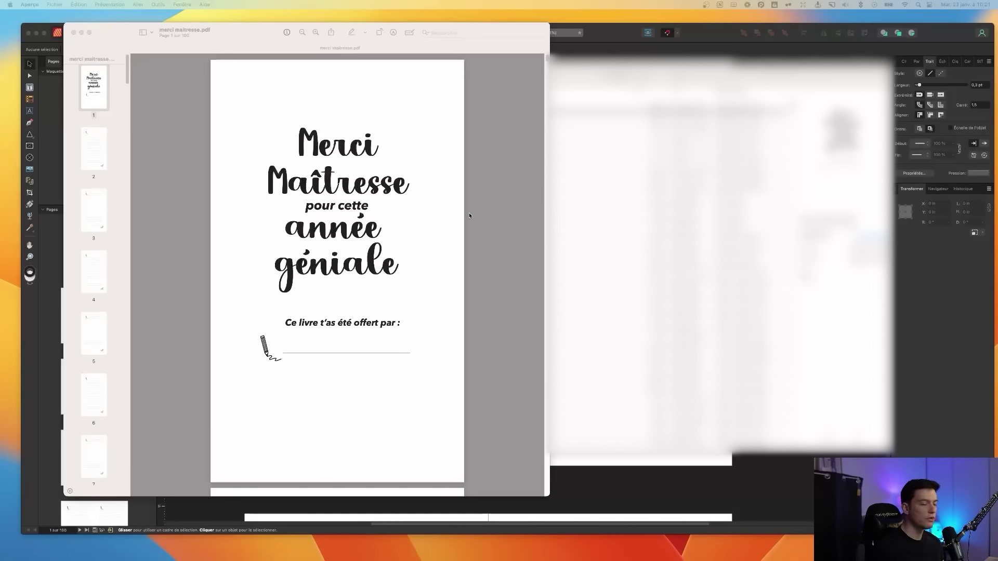
- Review the first pages of "merci maitresse.pdf" in Preview and go back to its cover page
left_click_drag(193, 33, 201, 33)
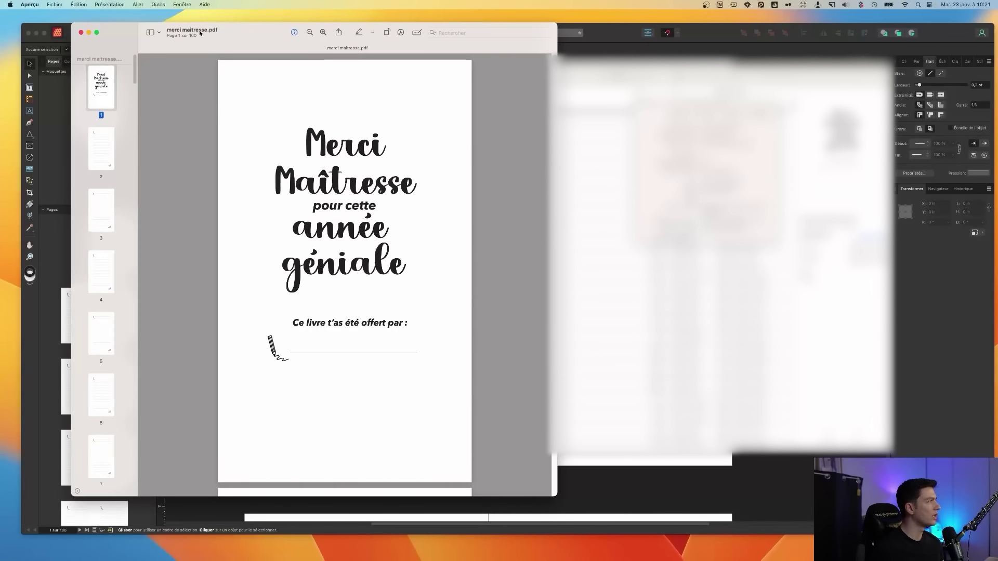
scroll(322, 223, "down", 15)
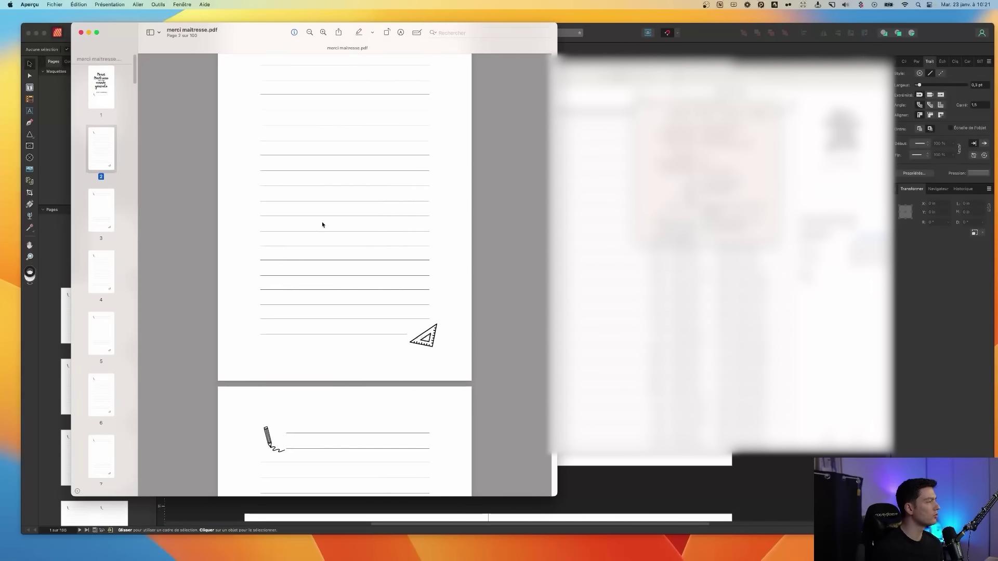
scroll(322, 225, "up", 15)
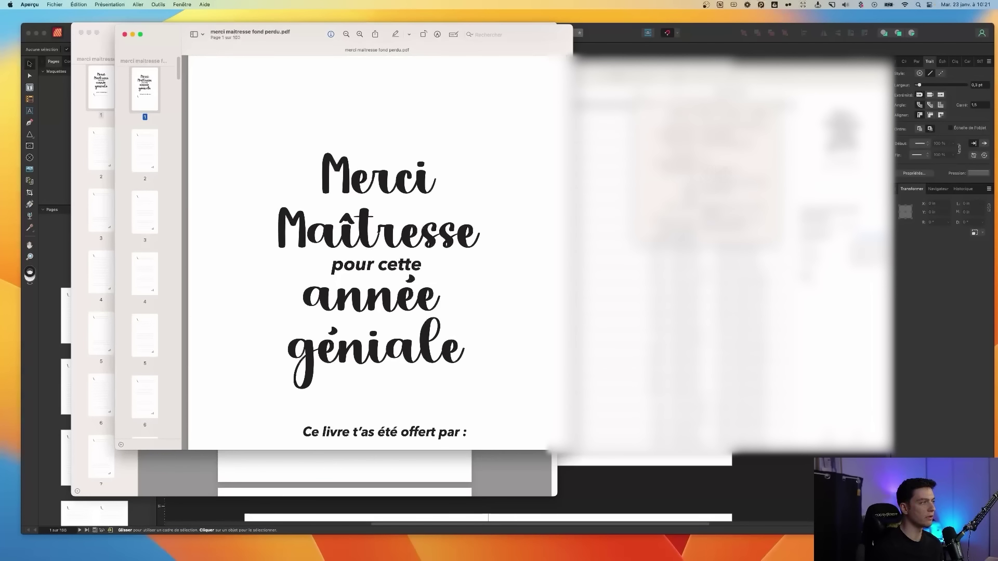
- Calculate 15,88/2.54 in Spotlight to convert the bleed PDF's page width from centimetres to inches
key("super+space")
type("1")
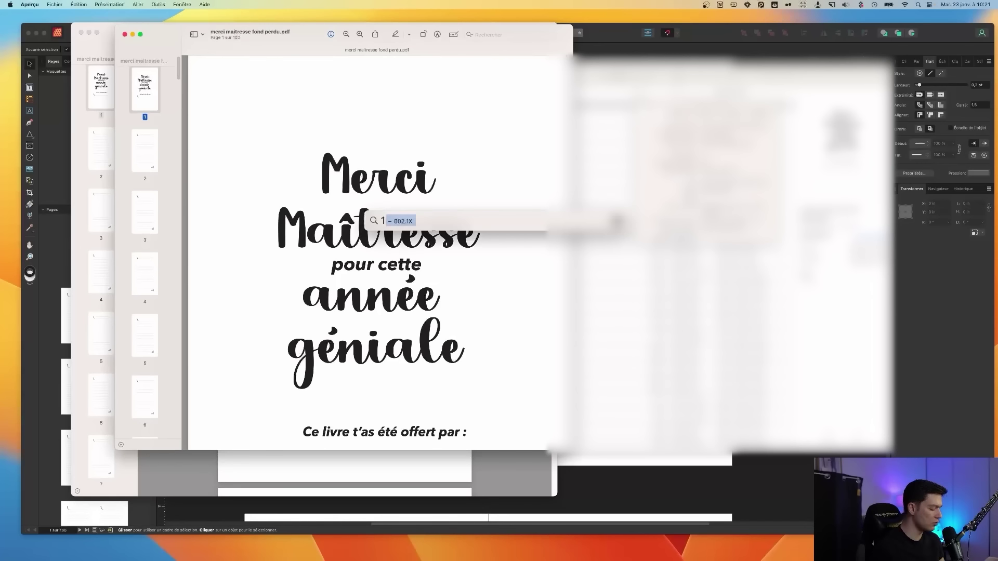
type("5,88/")
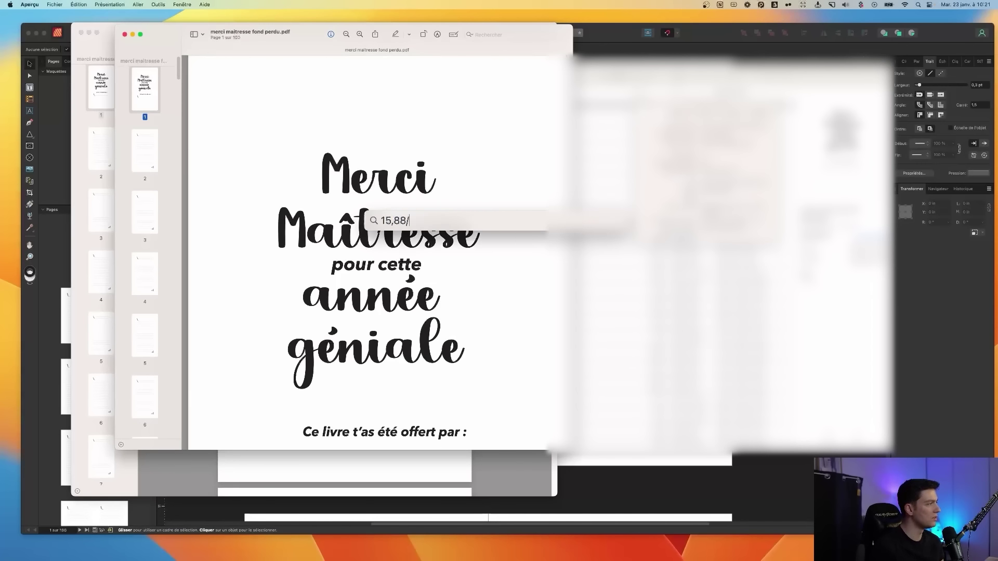
type("2.54")
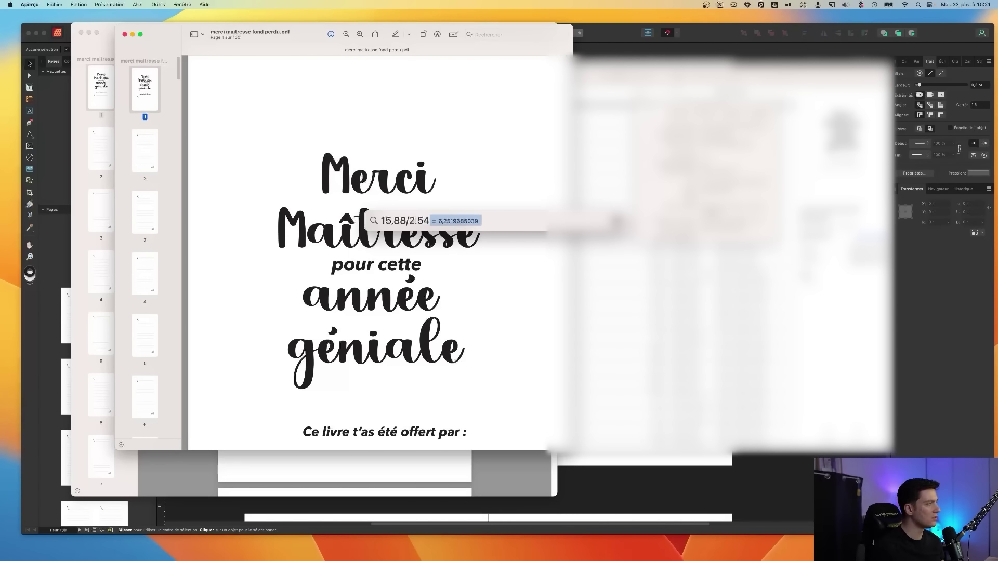
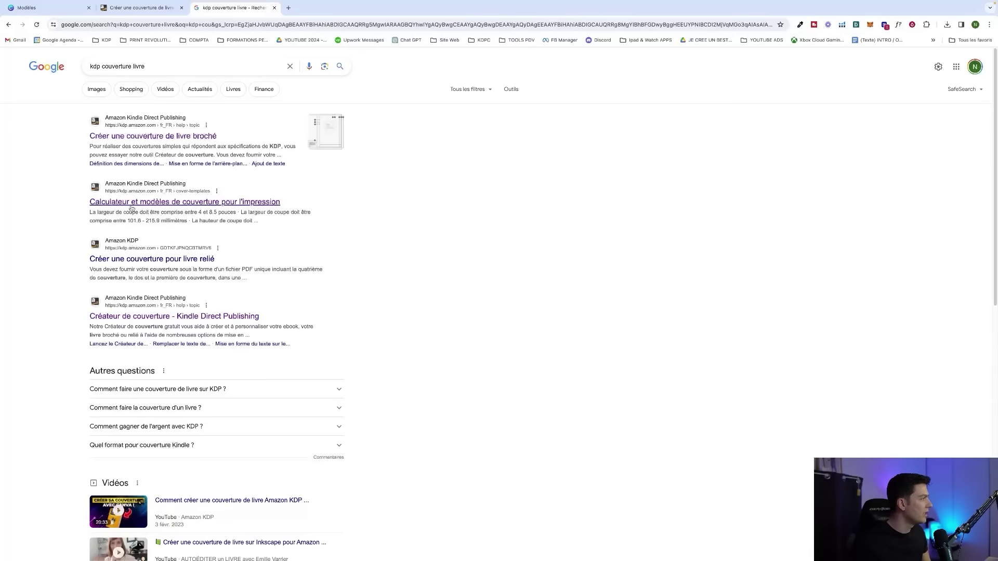
- Open Amazon KDP's print cover calculator from the search results, enlarge the page and set the binding type to Livre broché
left_click(176, 207)
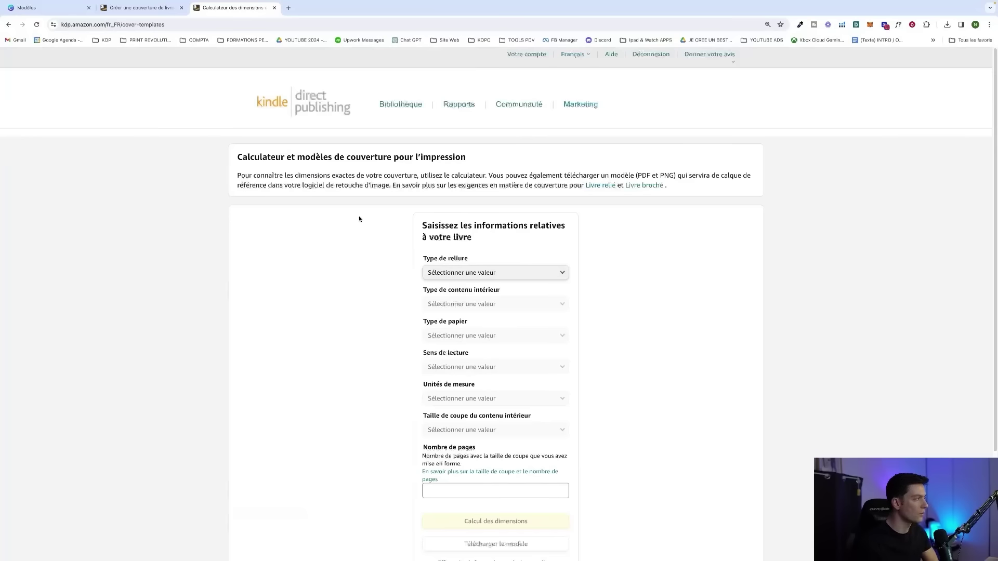
scroll(425, 271, "down", 1)
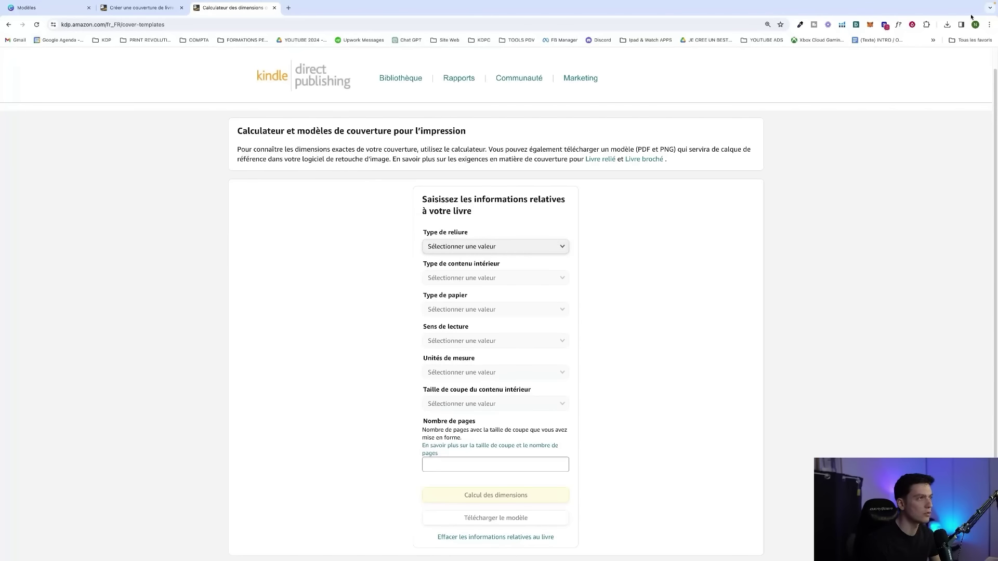
left_click(989, 25)
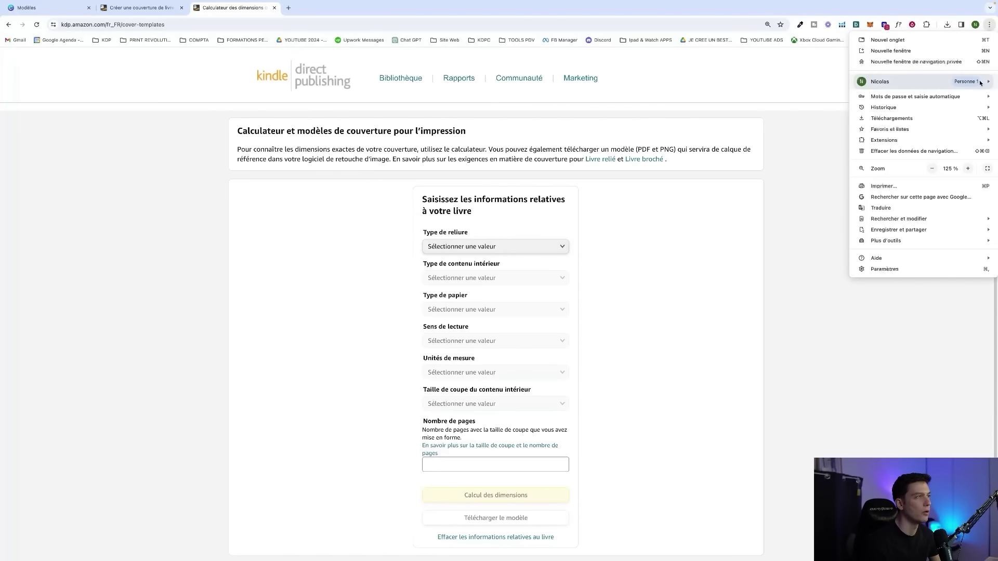
left_click(968, 168)
left_click(786, 249)
left_click(510, 281)
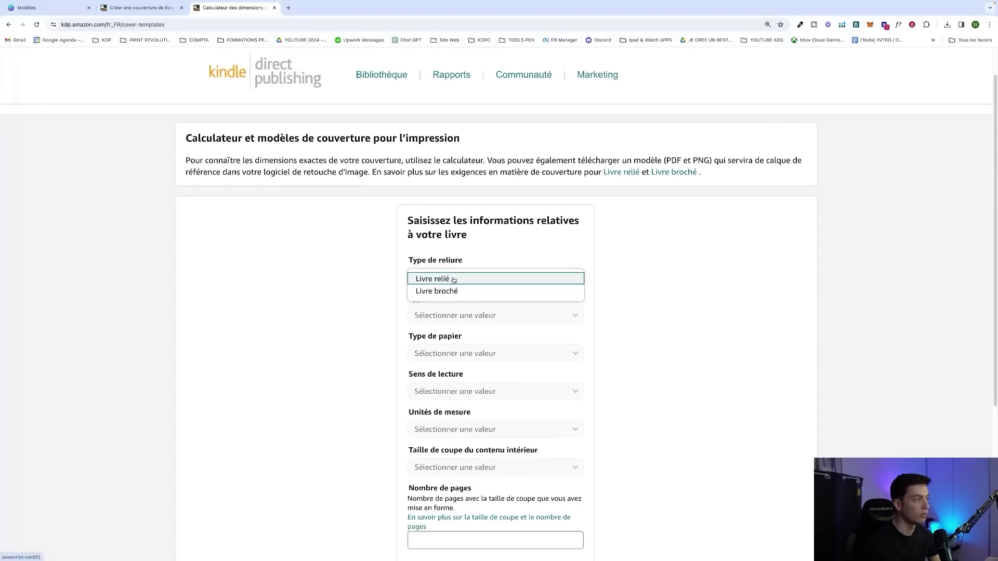
left_click(453, 291)
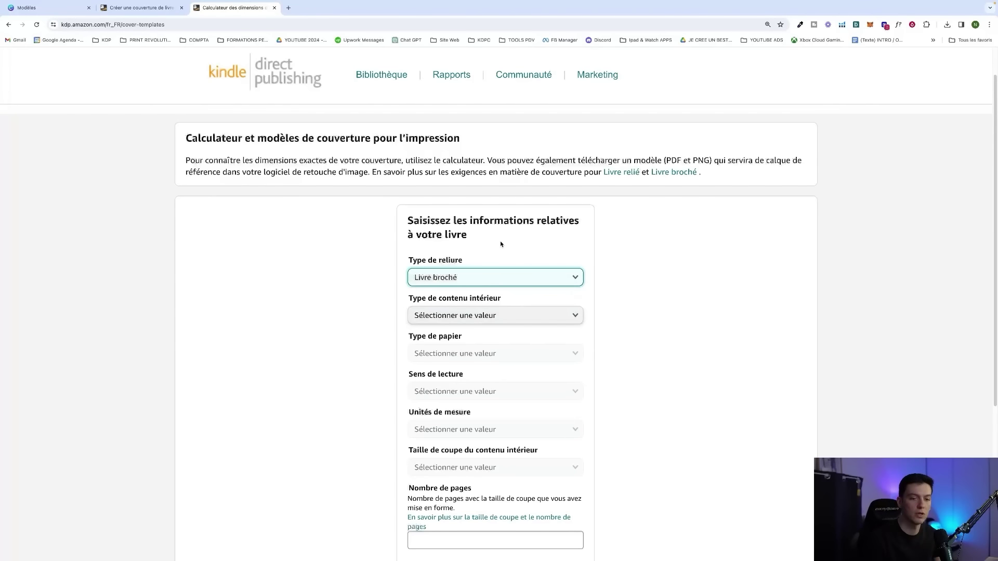
- Set the interior type to Noir et blanc, the paper to Papier blanc and the reading direction to De gauche à droite
scroll(500, 245, "down", 1)
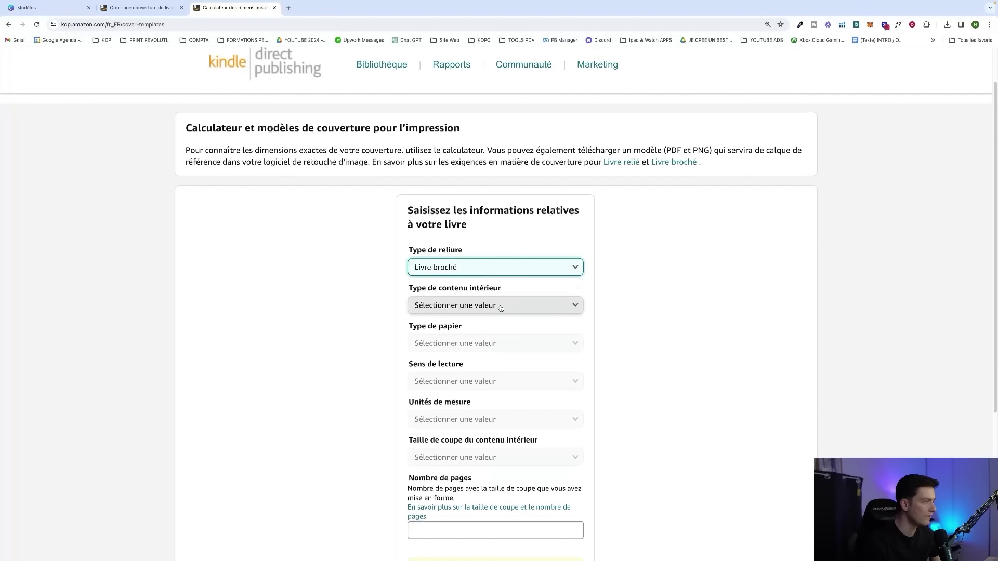
left_click(498, 307)
left_click(461, 308)
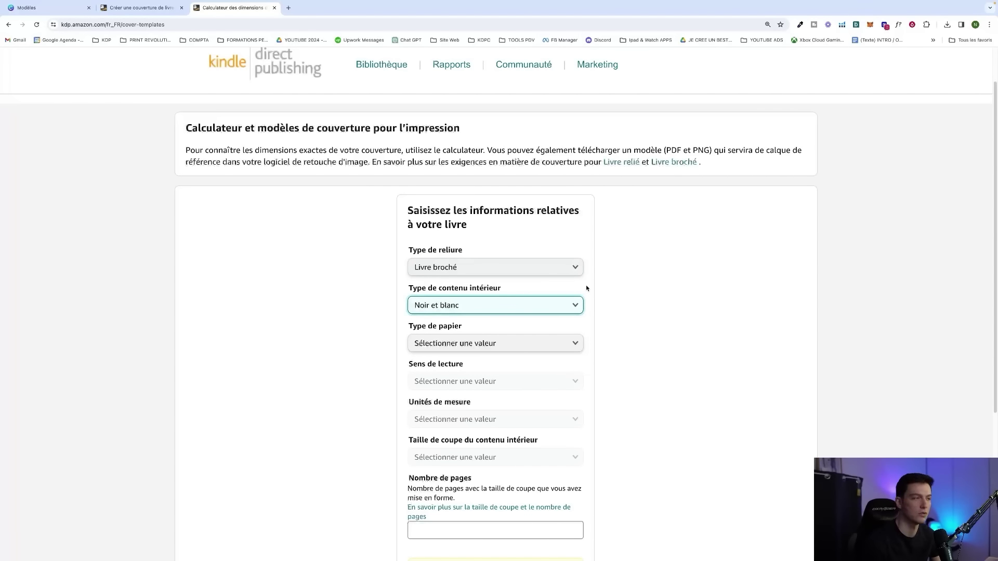
scroll(575, 296, "down", 1)
left_click(546, 328)
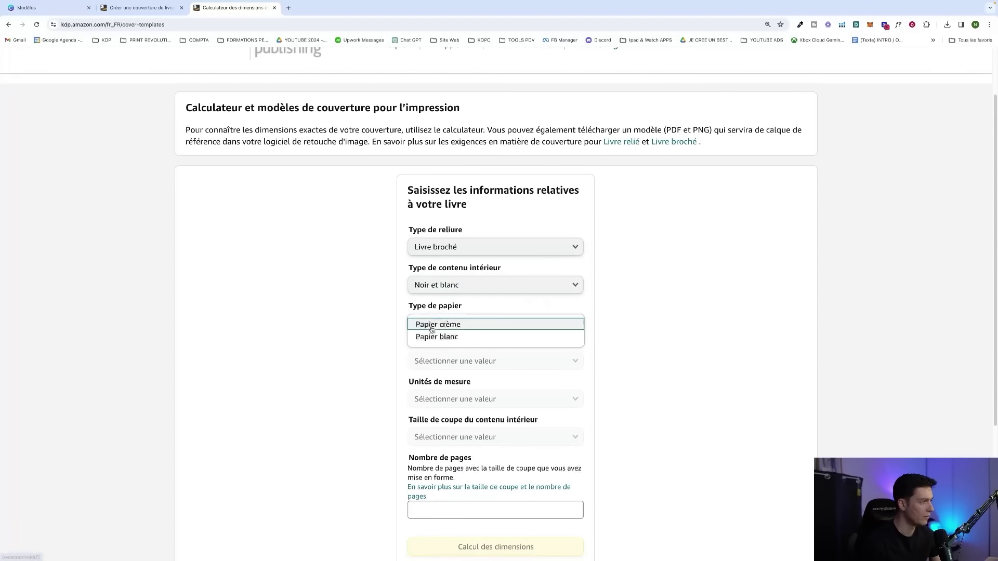
left_click(541, 339)
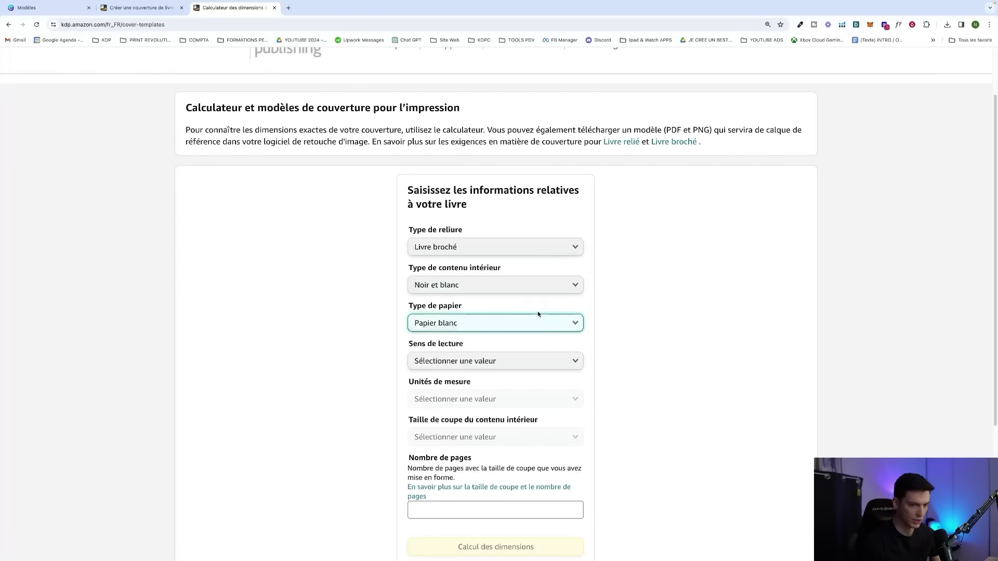
left_click(564, 360)
left_click(564, 369)
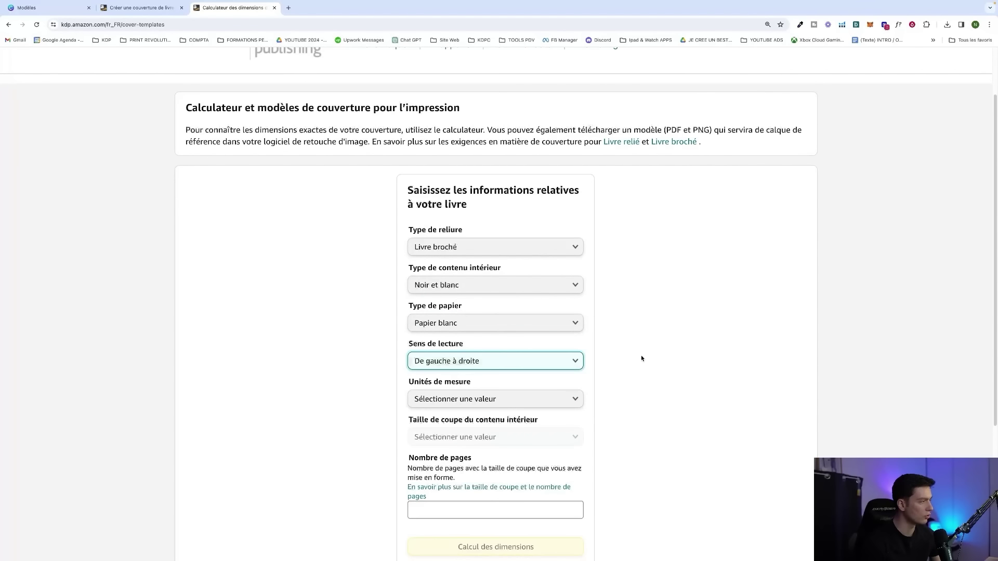
left_click(564, 365)
left_click(536, 360)
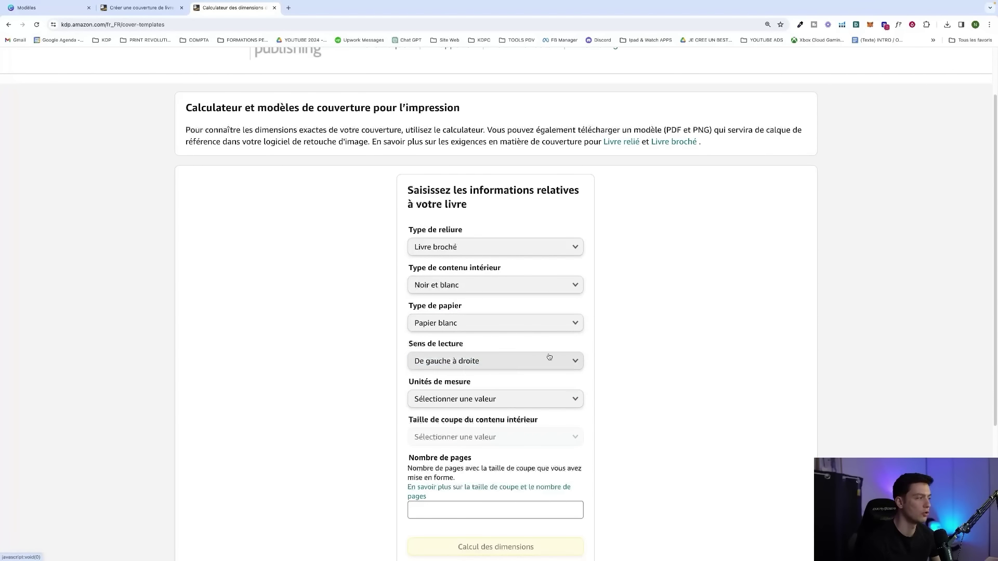
- Set the measurement units to Pouces and the interior trim size to 6 x 9 po
scroll(642, 355, "down", 1)
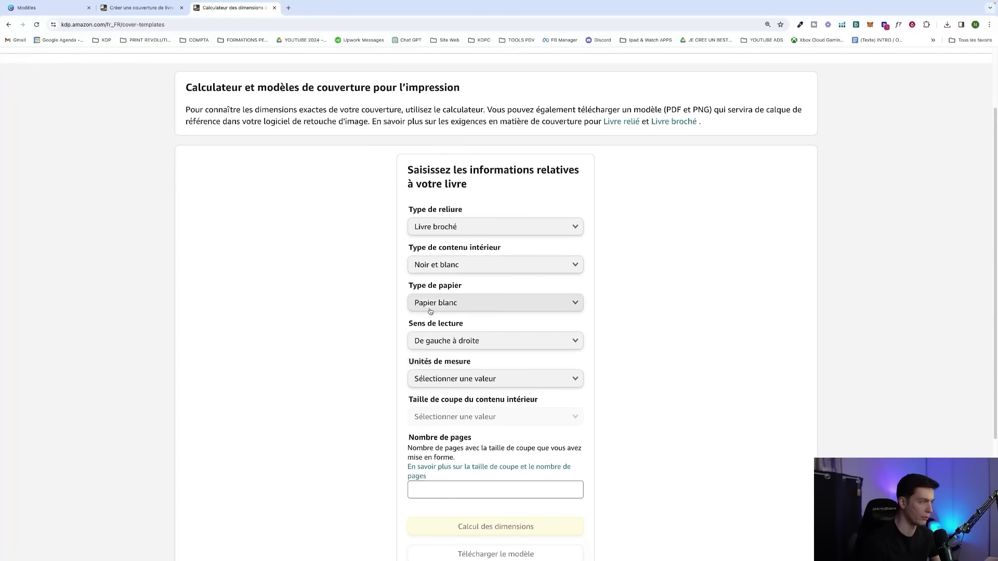
left_click(465, 379)
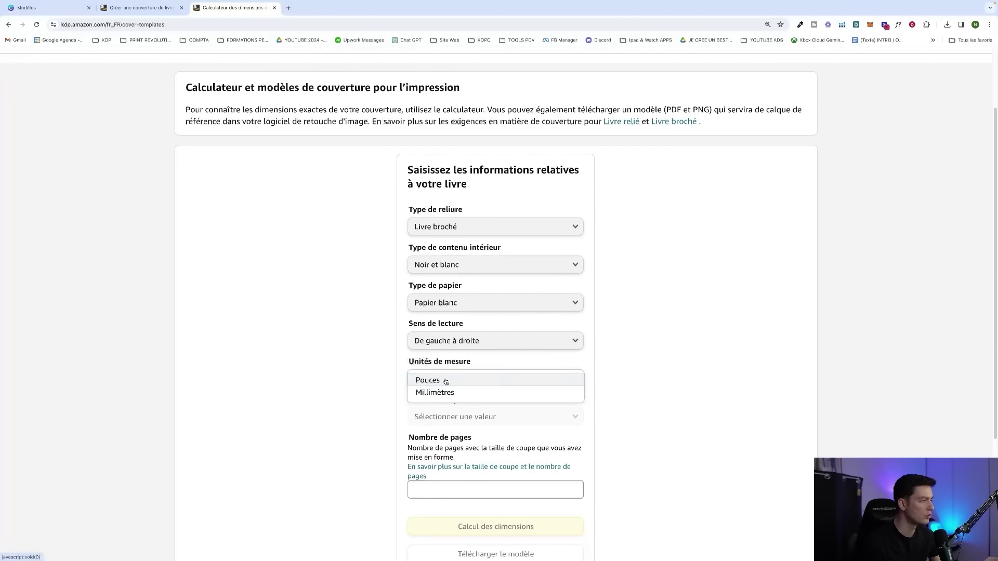
left_click(446, 381)
left_click(472, 418)
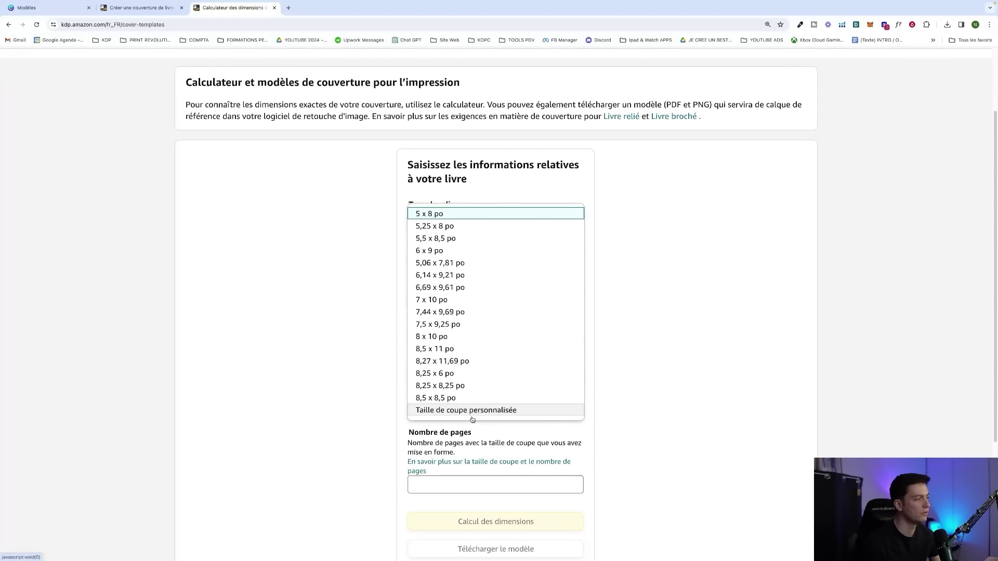
left_click(456, 254)
- Enter 100 as the number of pages and calculate the cover dimensions
scroll(519, 276, "down", 1)
left_click(531, 450)
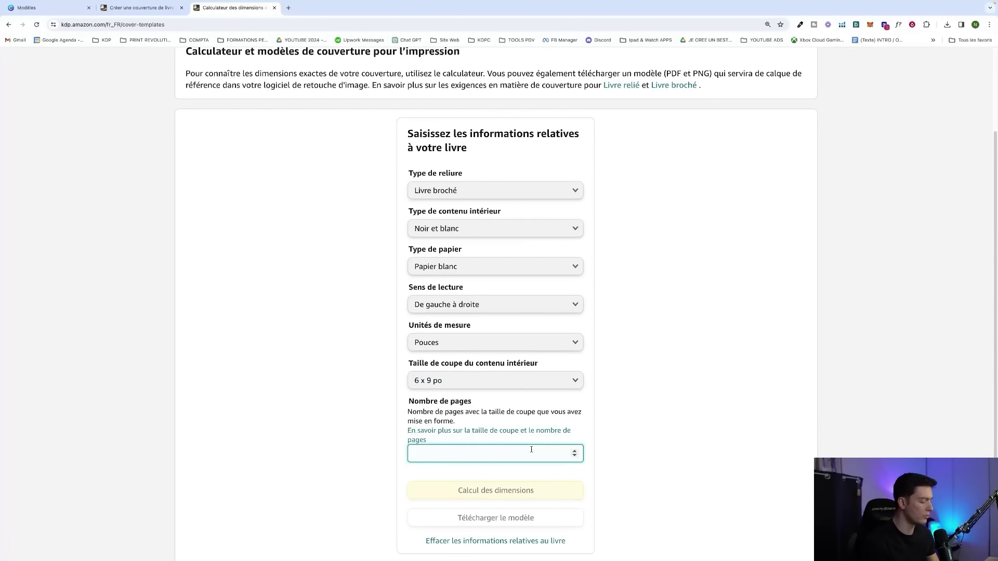
left_click(721, 435)
scroll(634, 279, "down", 1)
left_click(489, 488)
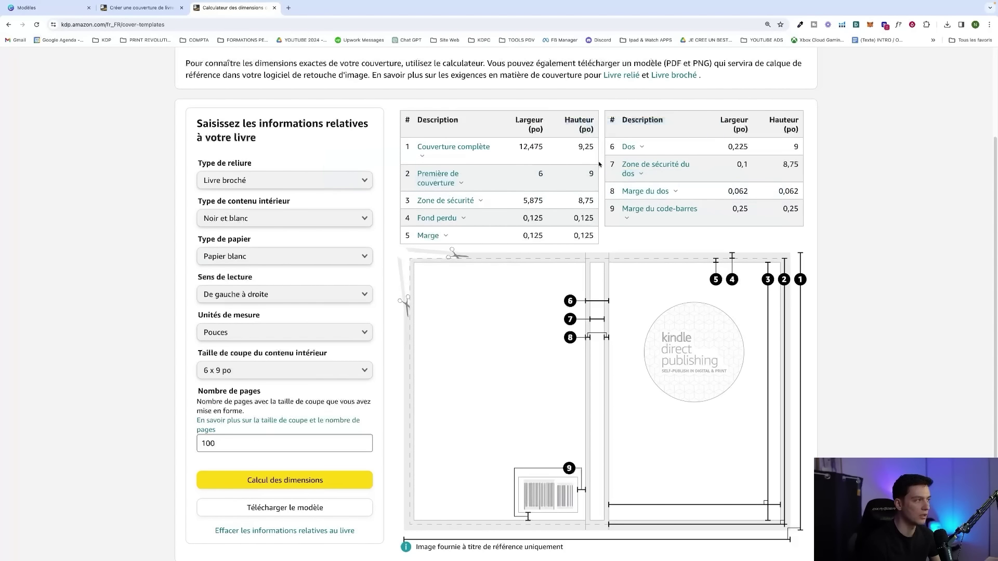
- Look over the calculated cover dimensions and download the matching cover template
scroll(624, 151, "down", 1)
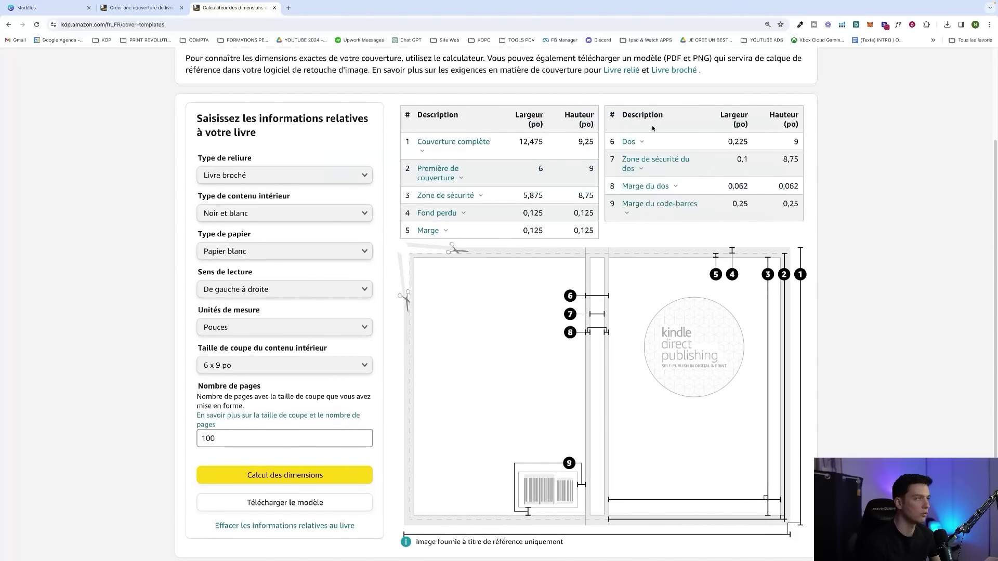
scroll(582, 284, "down", 1)
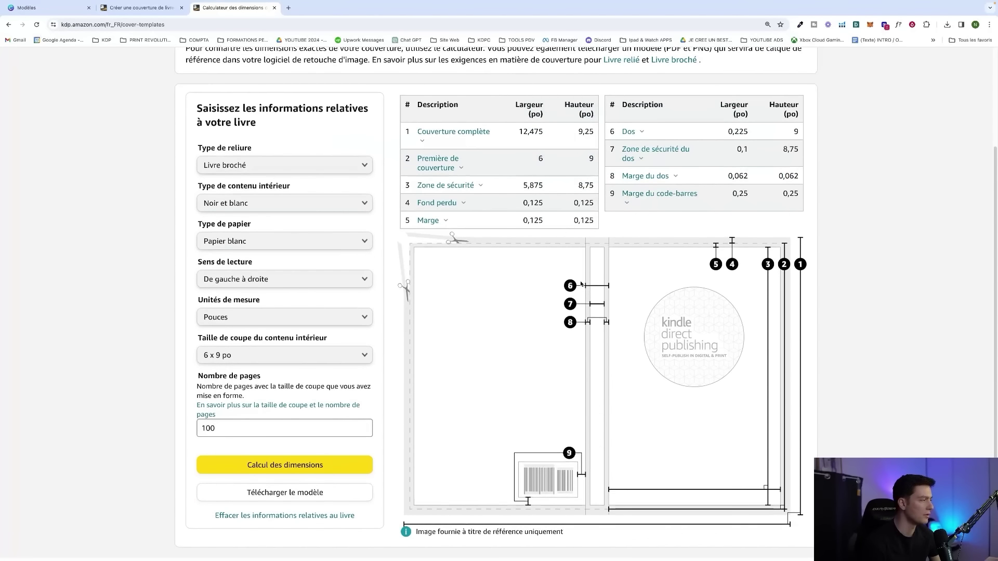
left_click(294, 498)
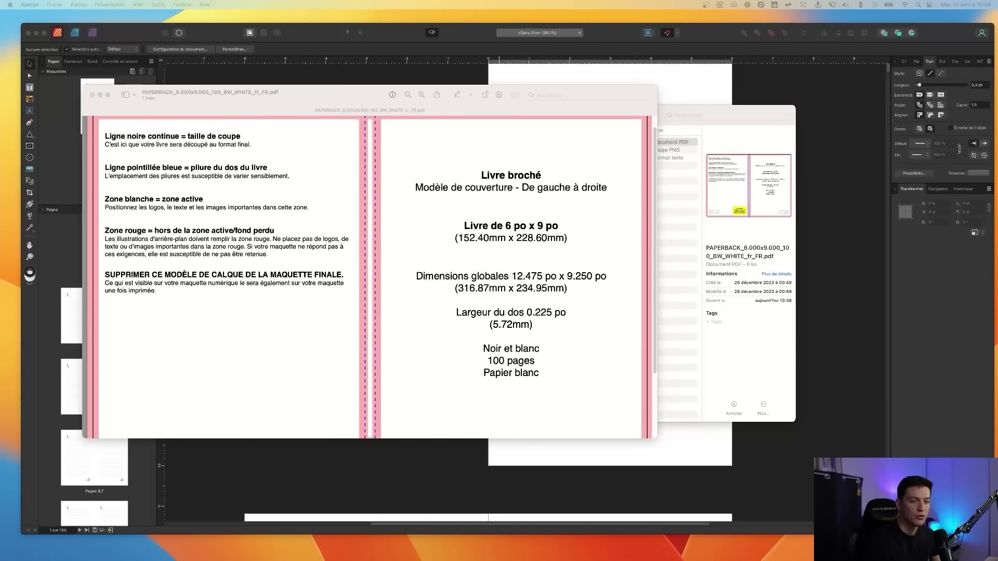
- Show the template PDF's document information in Preview and fit the whole cover in an enlarged window
left_click(532, 186)
key("super+i")
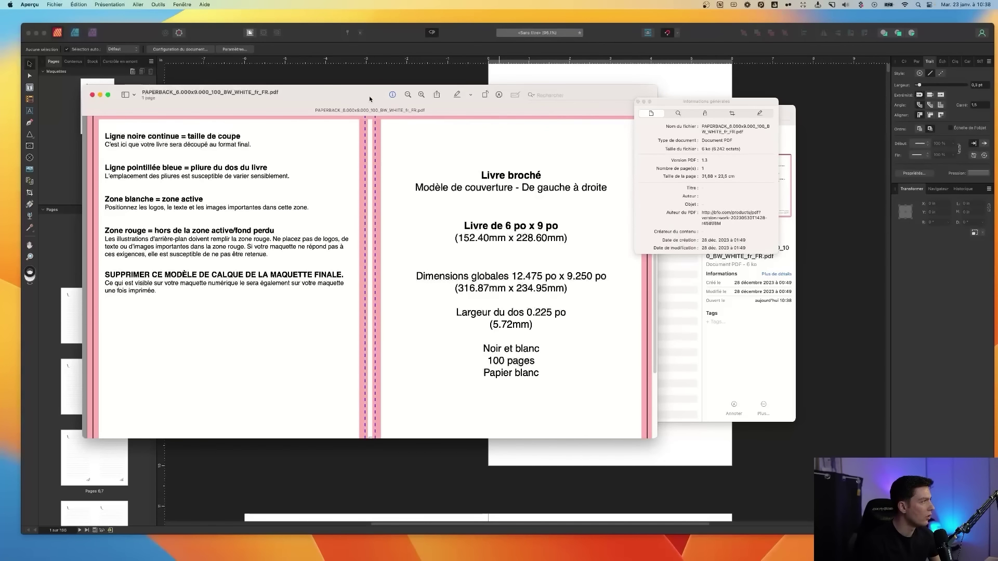
left_click(408, 95)
left_click(409, 96)
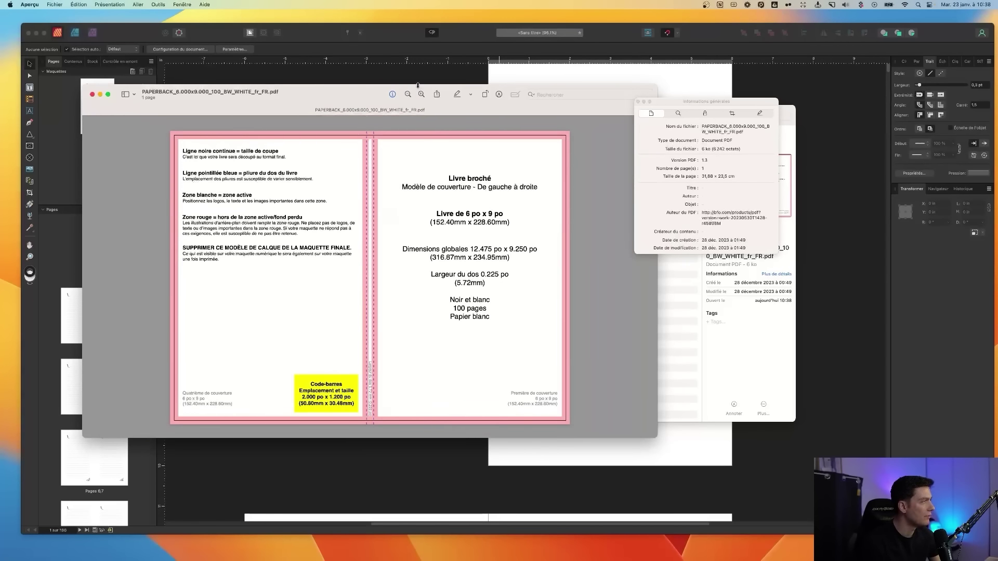
left_click_drag(418, 85, 415, 60)
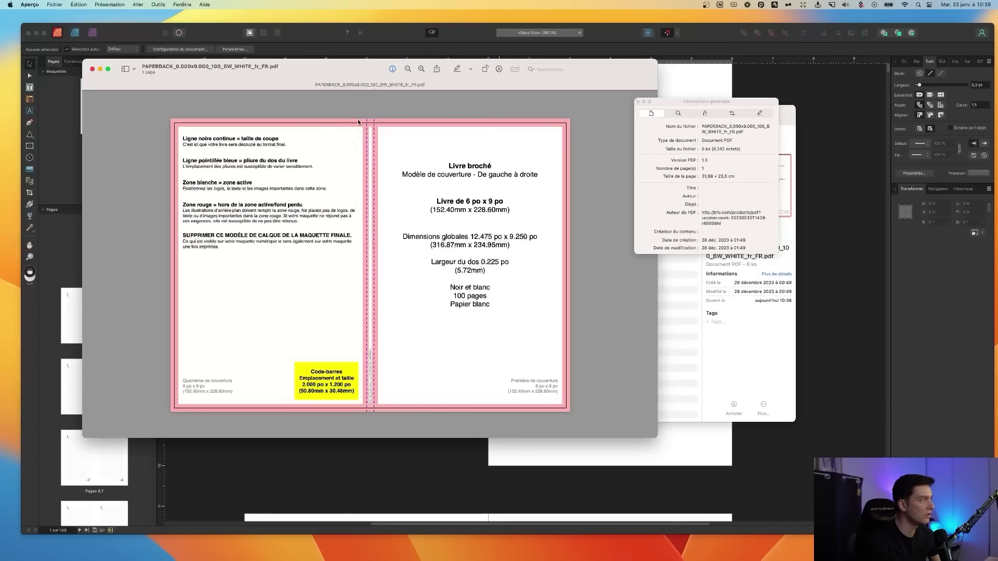
- Copy the template's page width 31,68 and height 23,5 from the document information
double_click(720, 157)
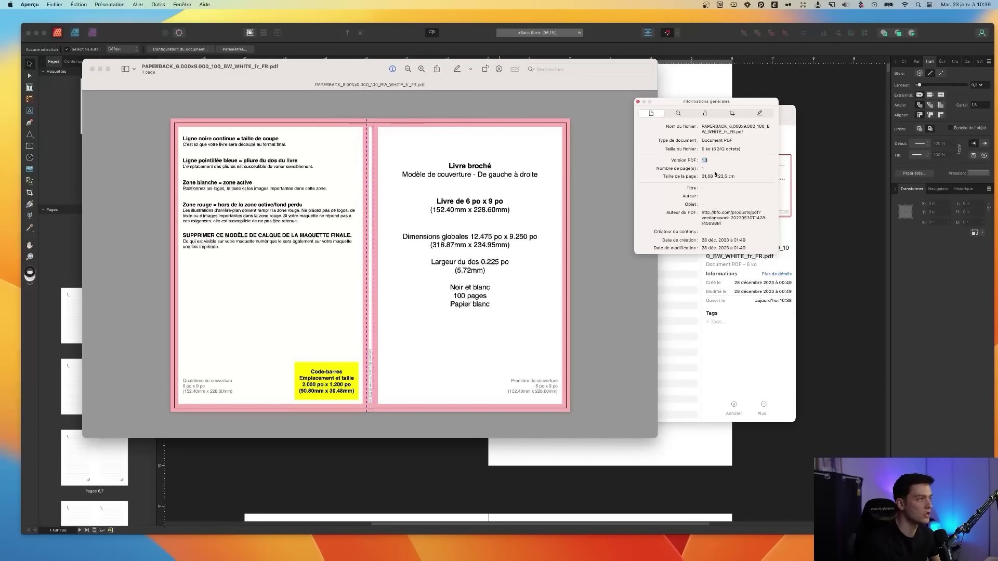
double_click(711, 176)
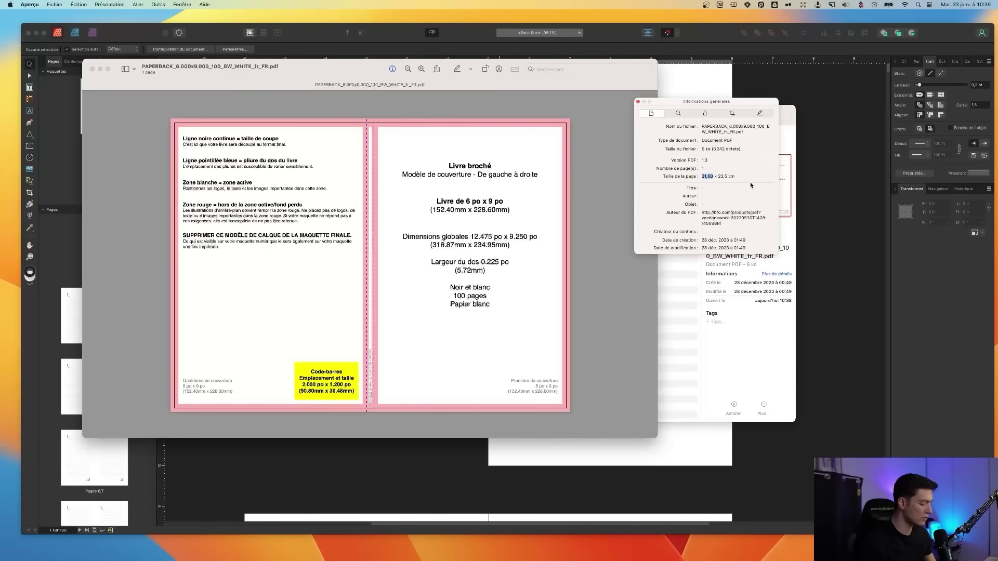
key("super+shift+c")
left_click(724, 176)
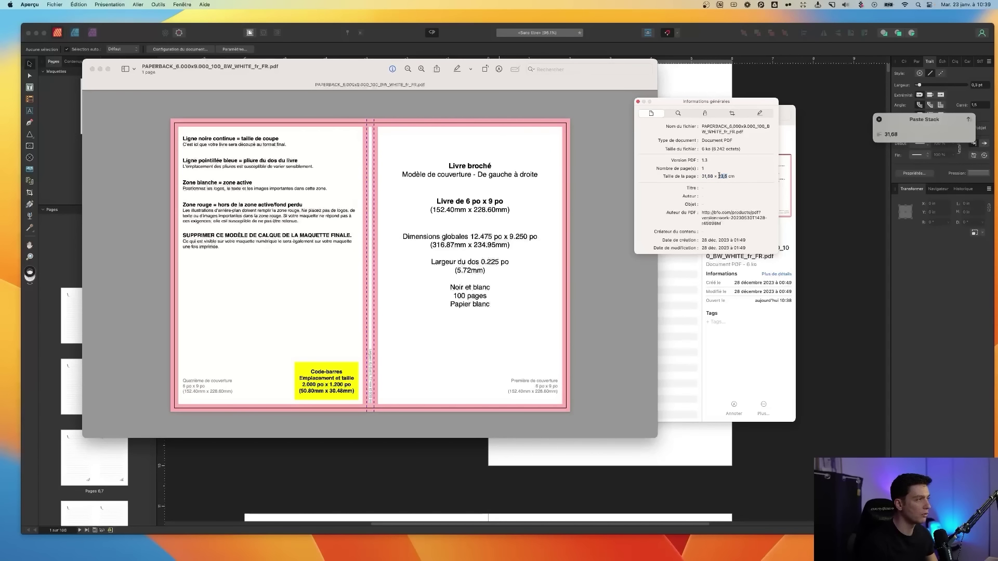
key("super+c")
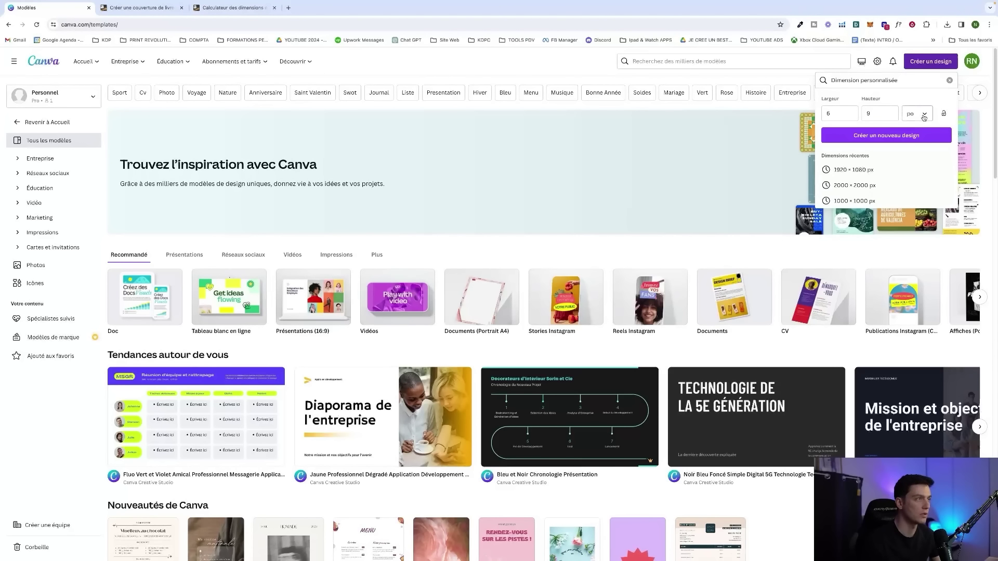
- Create a new custom-size design in Canva with centimetres as the unit, 31.68 wide and 23.5 high
left_click(924, 118)
left_click(912, 182)
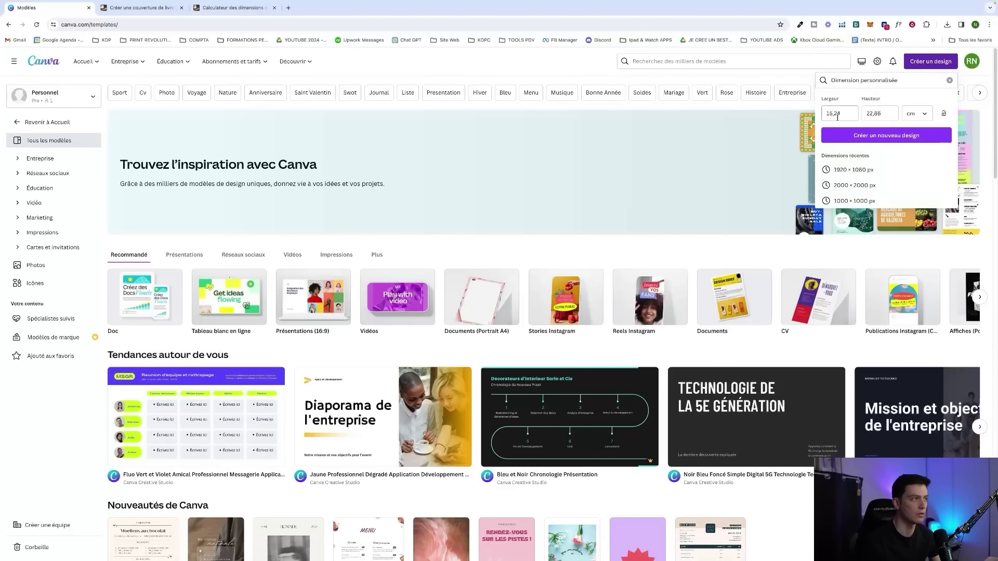
double_click(837, 114)
key("super+shift+c")
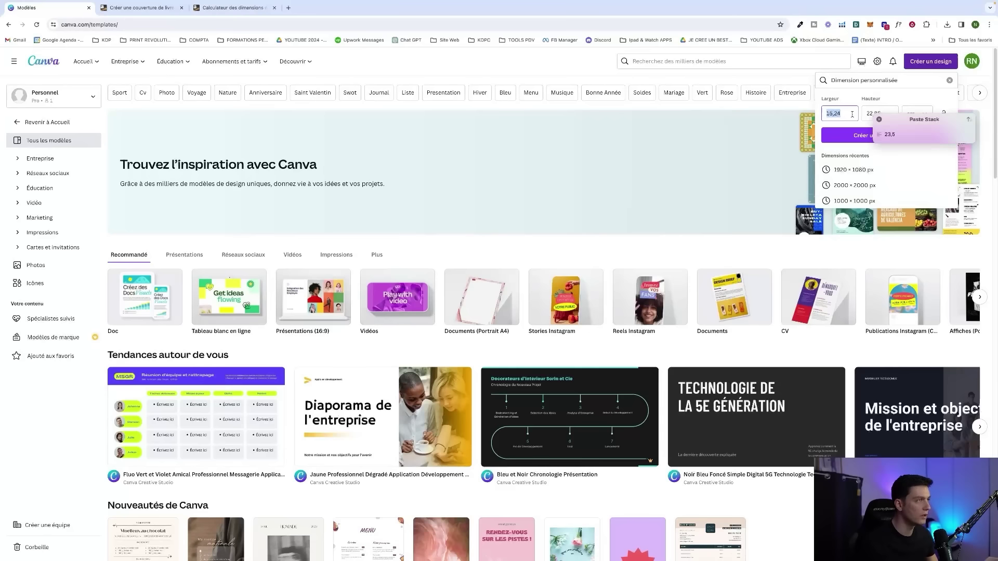
double_click(871, 113)
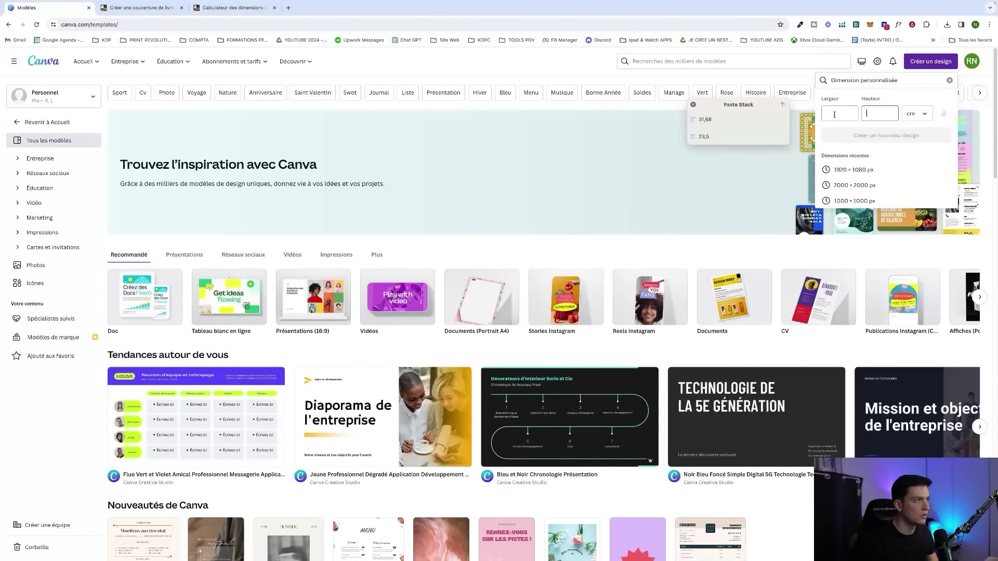
left_click(835, 115)
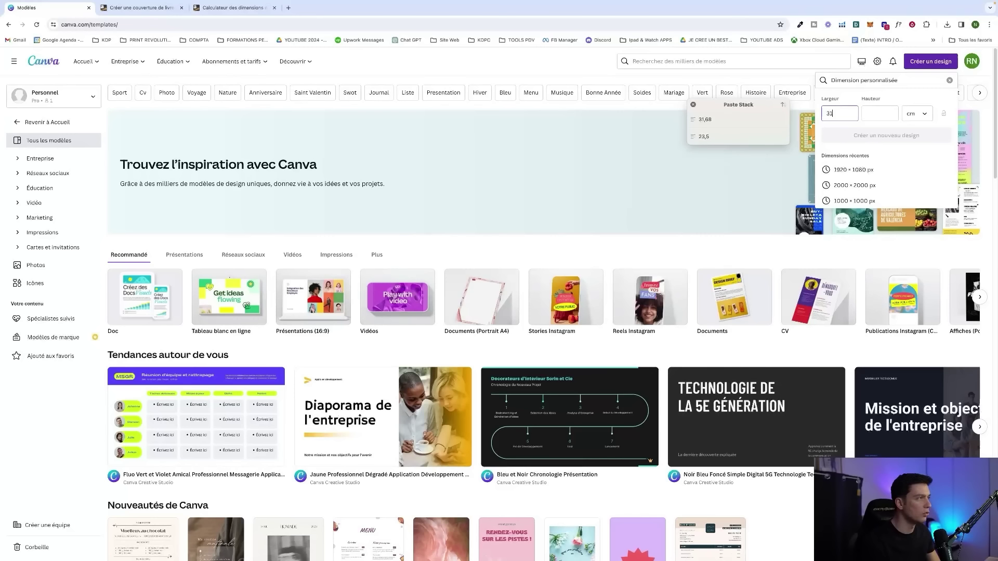
left_click(895, 109)
type("23")
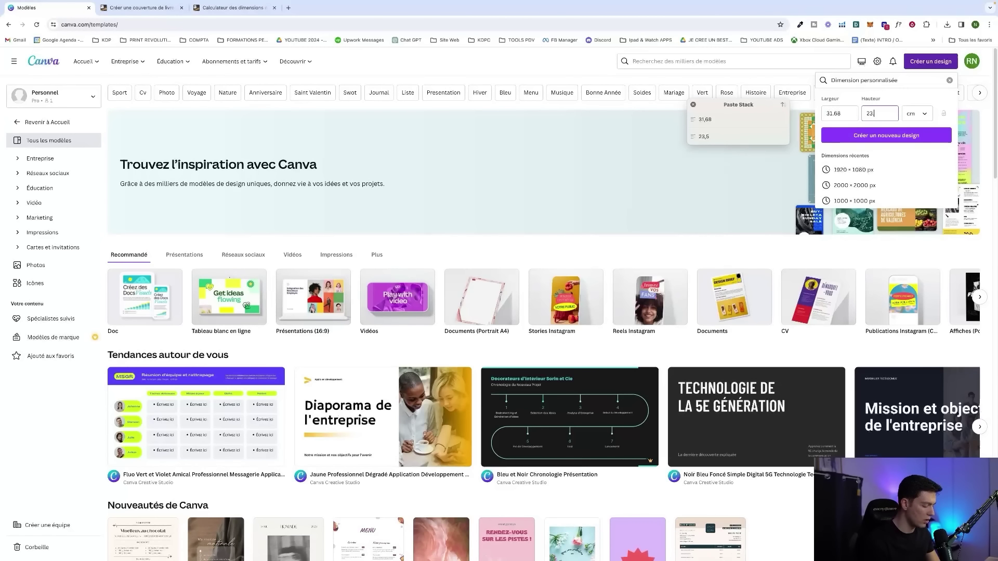
type(".5")
left_click(919, 136)
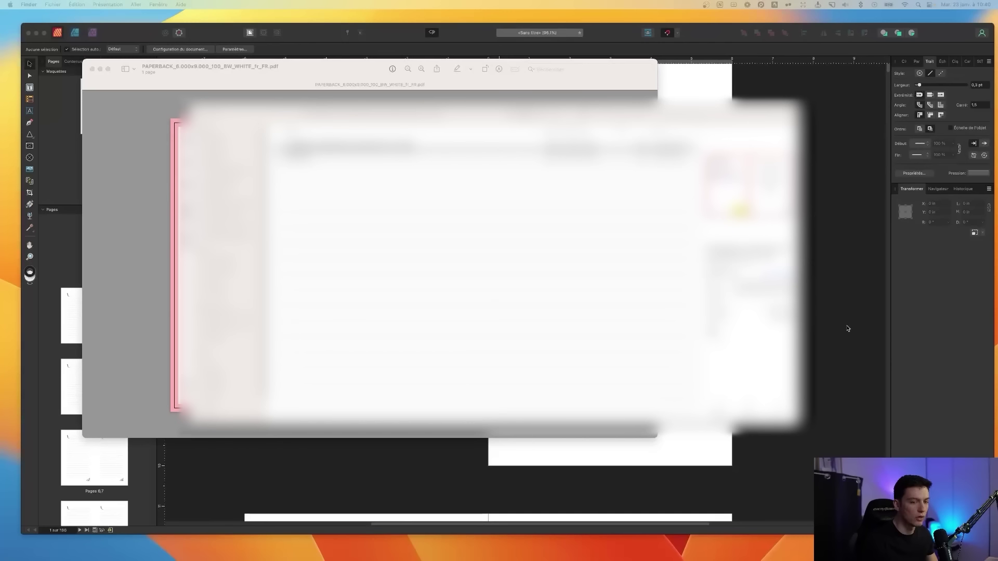
- Bring the PNG version of the downloaded cover template from Finder onto the blank Canva page
left_click_drag(332, 150, 369, 212)
key("ctrl+Right")
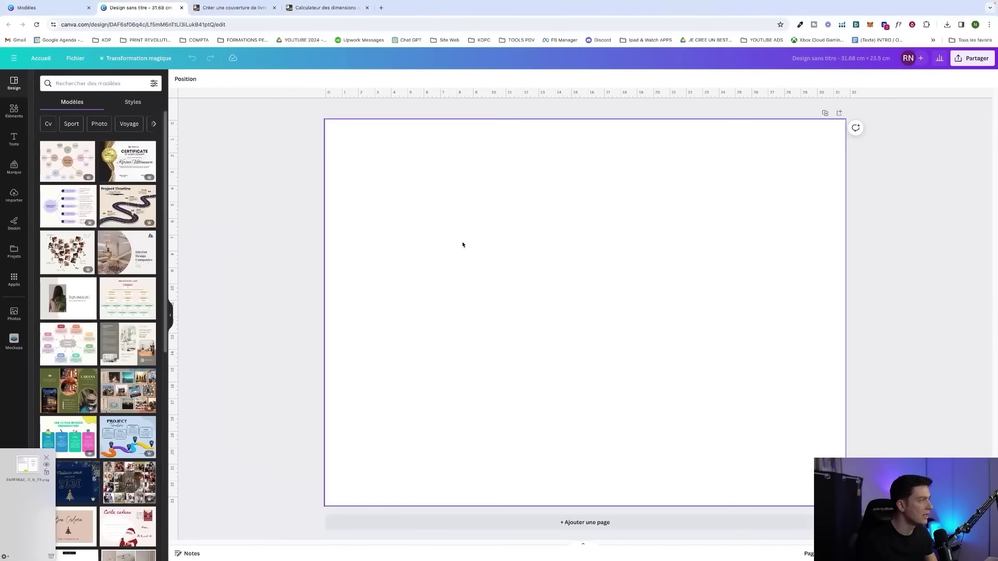
left_click_drag(27, 464, 430, 305)
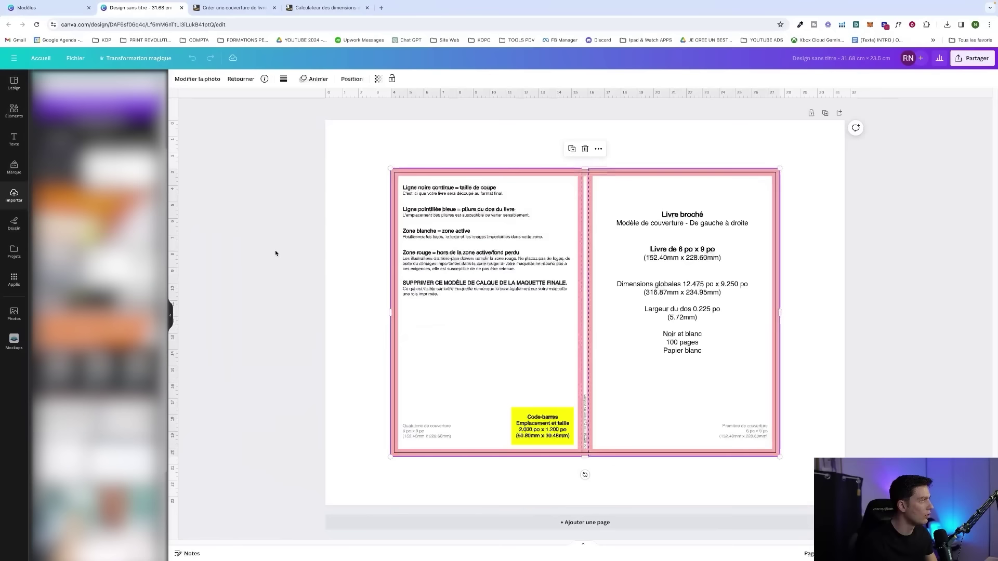
- Move the cover template image to the page's upper-left corner and enlarge it to fill the whole page
left_click(170, 316)
left_click(770, 245)
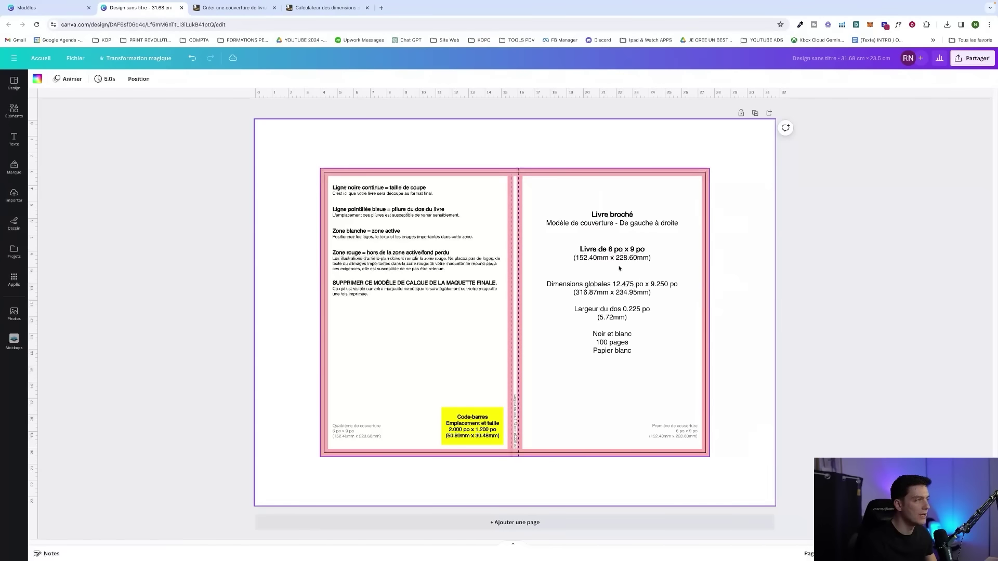
left_click_drag(570, 282, 506, 235)
left_click_drag(644, 408, 783, 492)
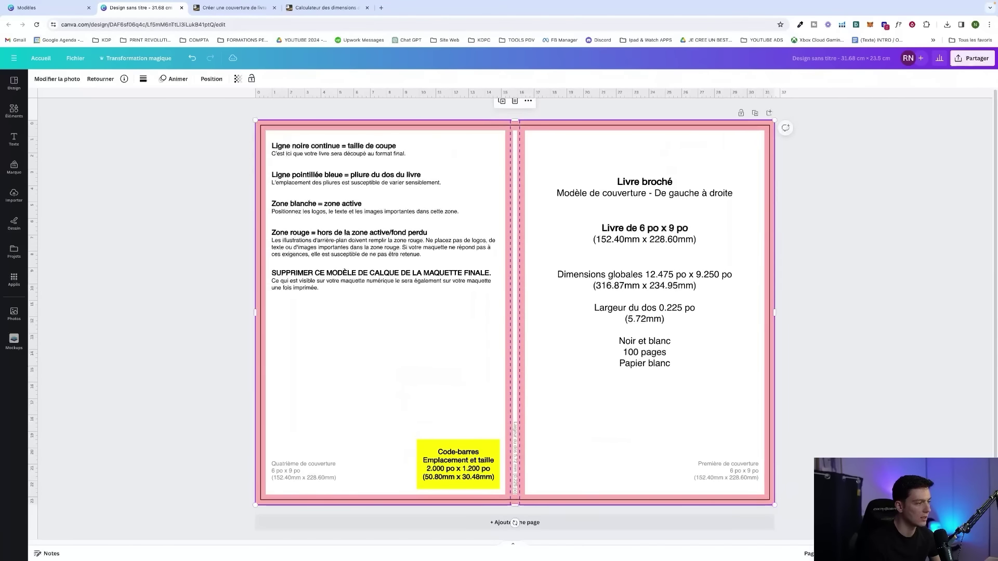
left_click(722, 301)
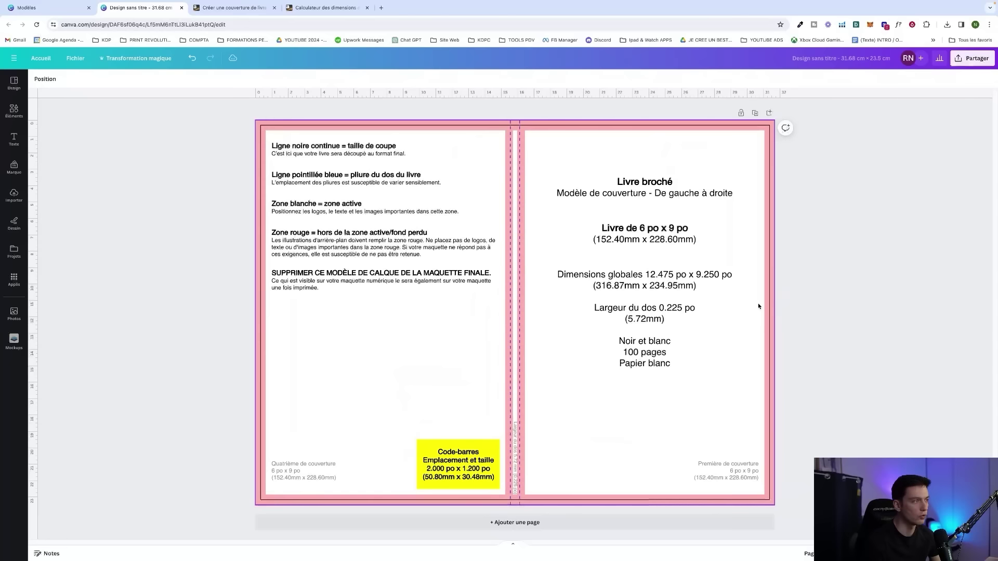
- Examine the template's zones up close: bleed areas, trim lines, spine fold lines and barcode placement
scroll(600, 271, "up", 3)
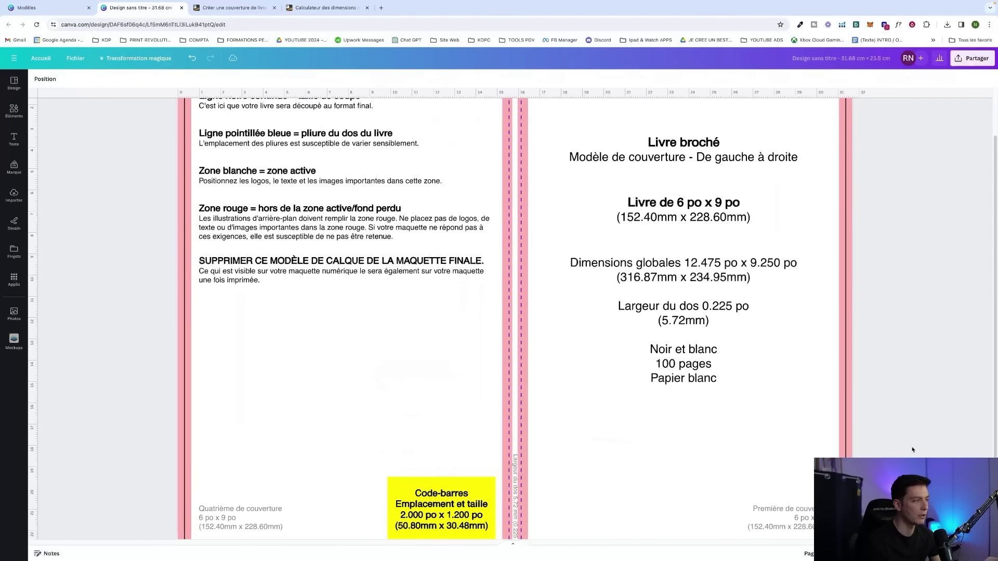
scroll(600, 270, "up", 2)
scroll(599, 287, "down", 1)
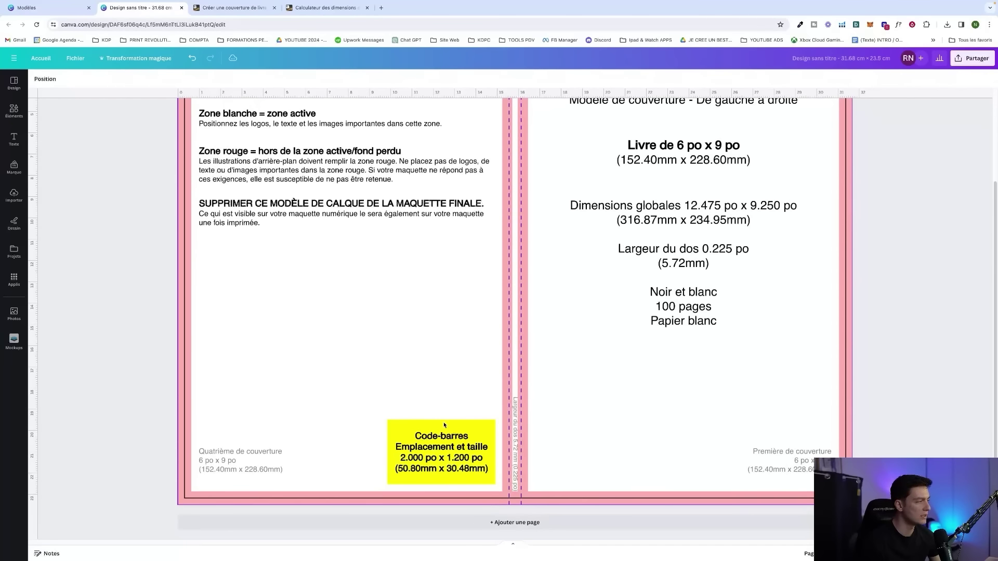
scroll(426, 441, "up", 1)
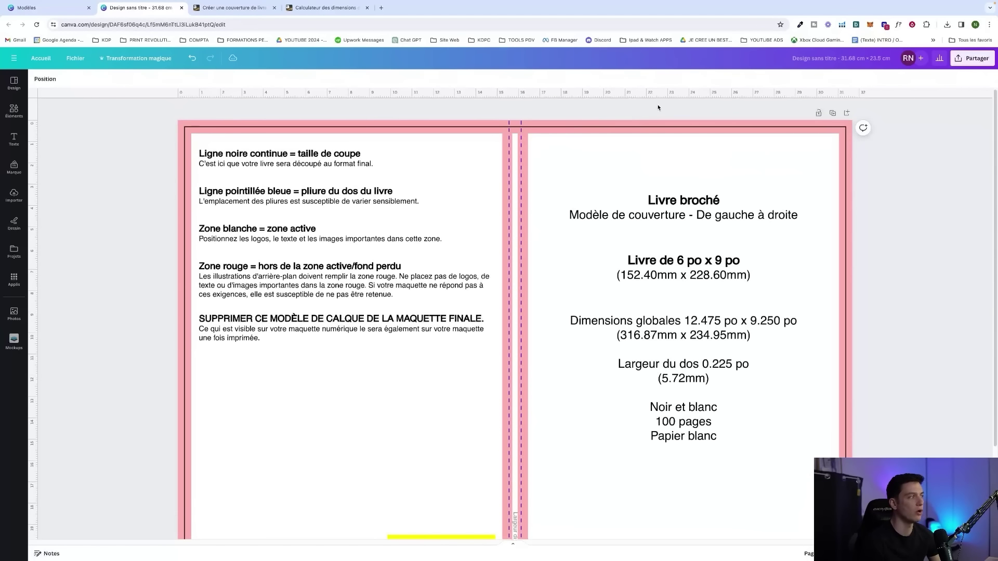
scroll(590, 137, "down", 1)
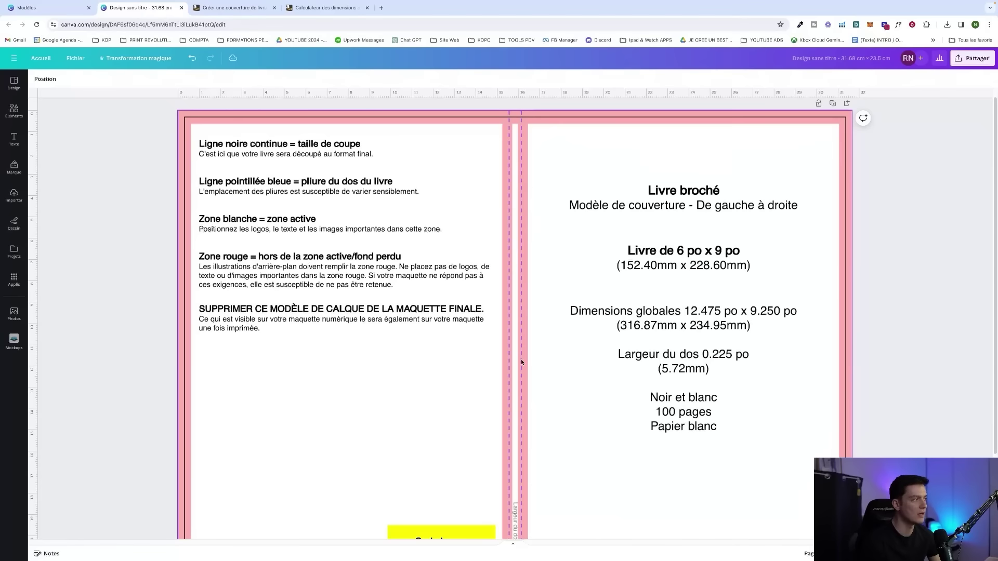
scroll(515, 395, "down", 4)
scroll(516, 292, "up", 3)
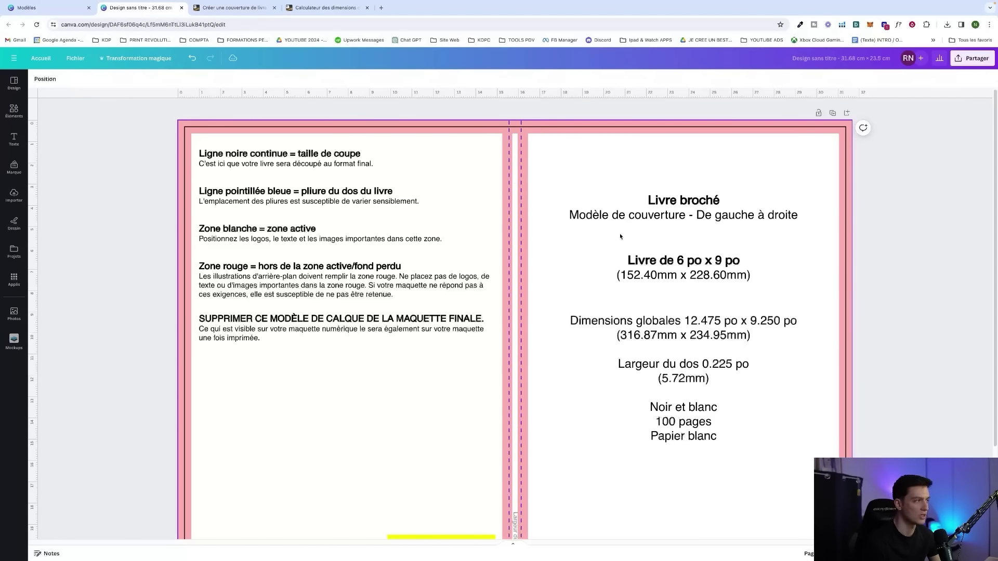
scroll(329, 245, "down", 1)
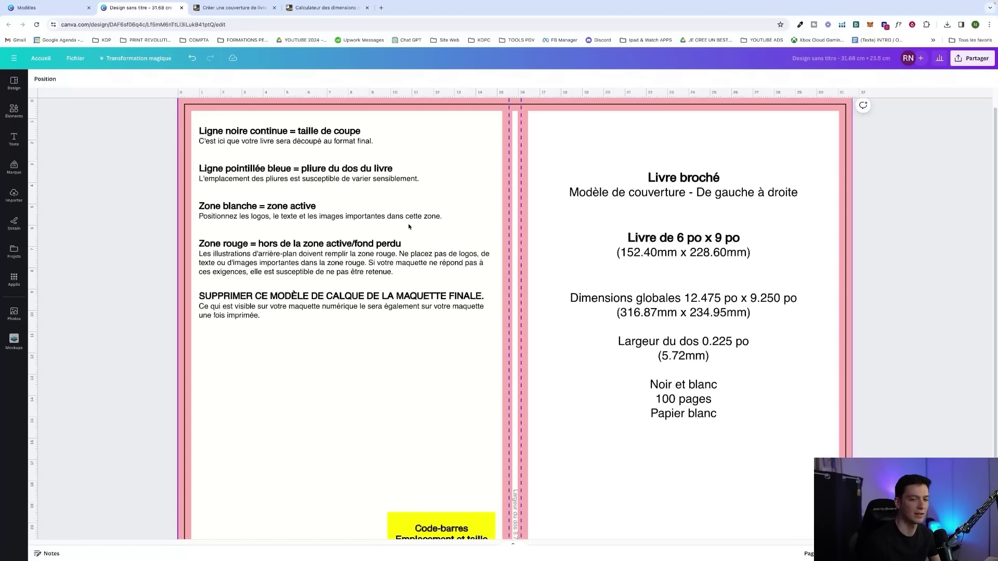
scroll(328, 246, "down", 1)
scroll(329, 246, "down", 5)
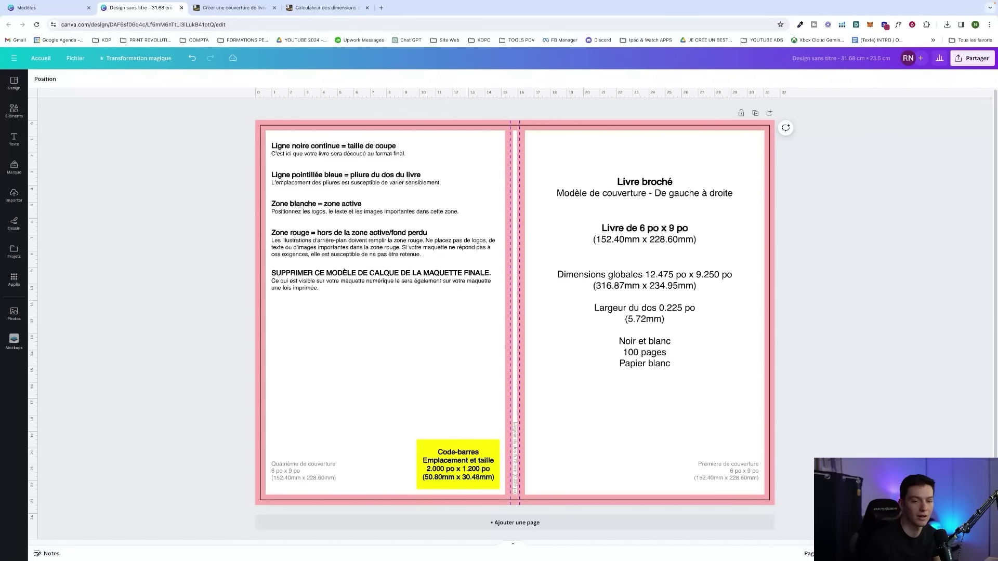
- Add a square shape, place it at the page's upper edge beside the spine and stretch it to full page height
left_click(14, 111)
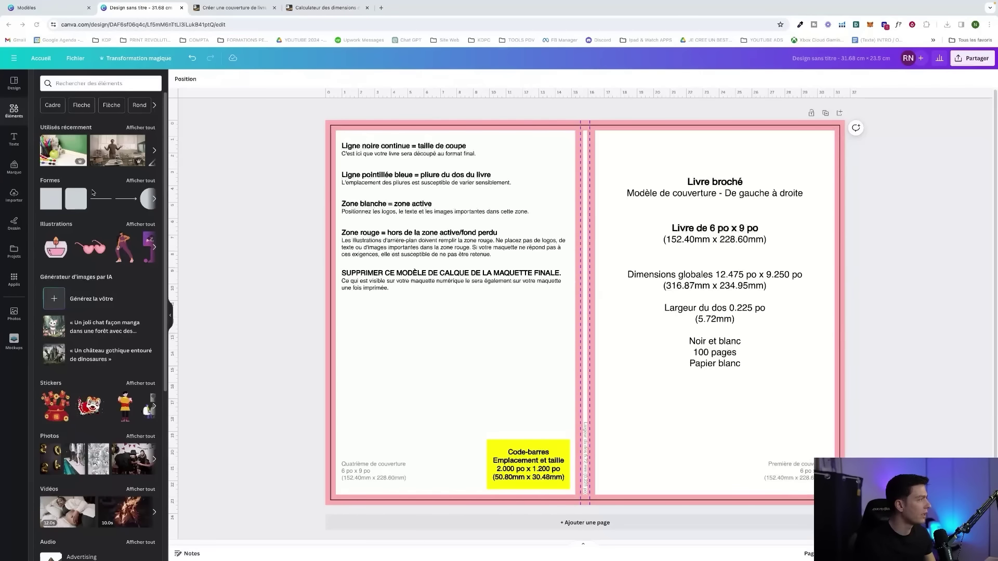
left_click(56, 197)
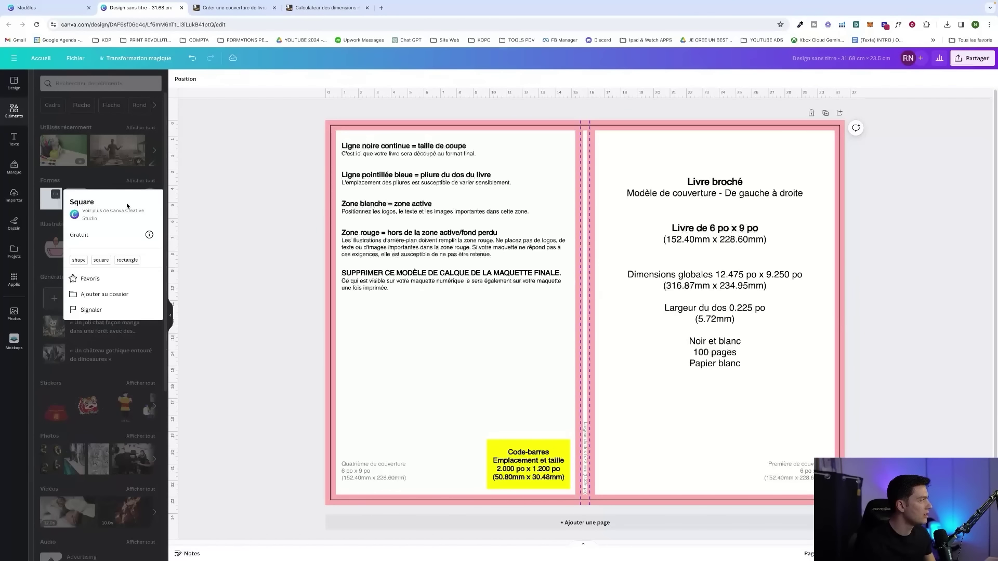
left_click(53, 200)
left_click(50, 203)
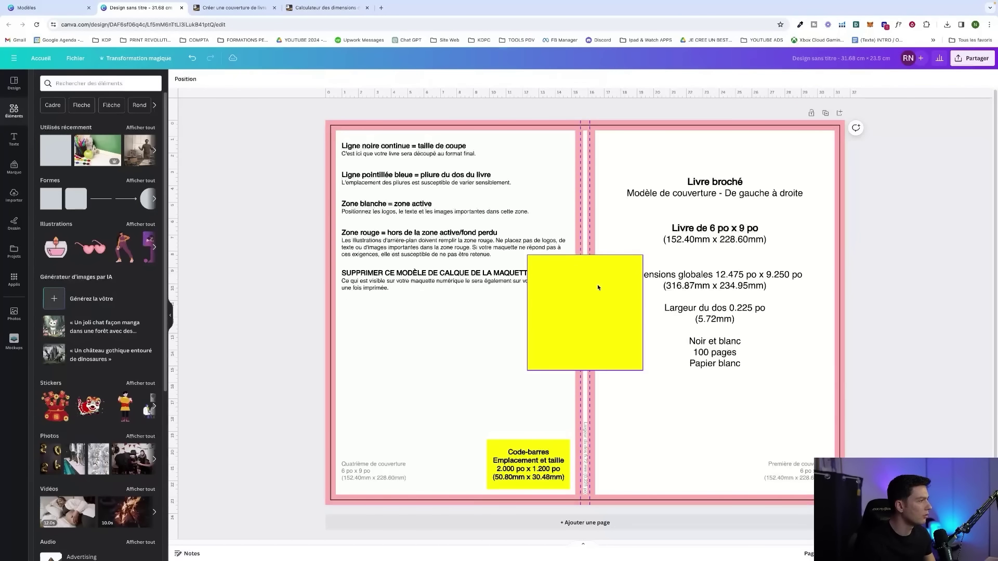
left_click_drag(597, 285, 645, 154)
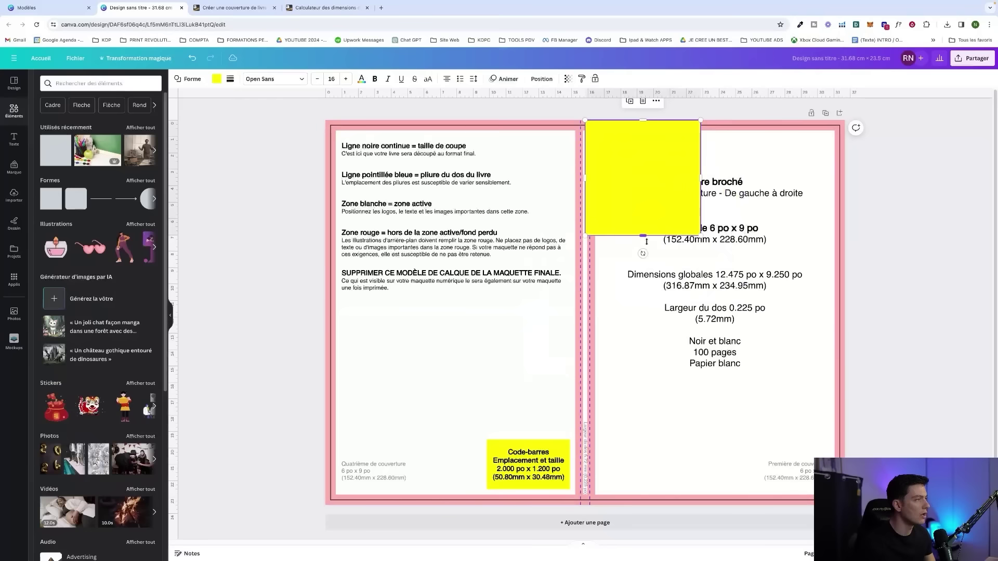
left_click_drag(643, 236, 663, 504)
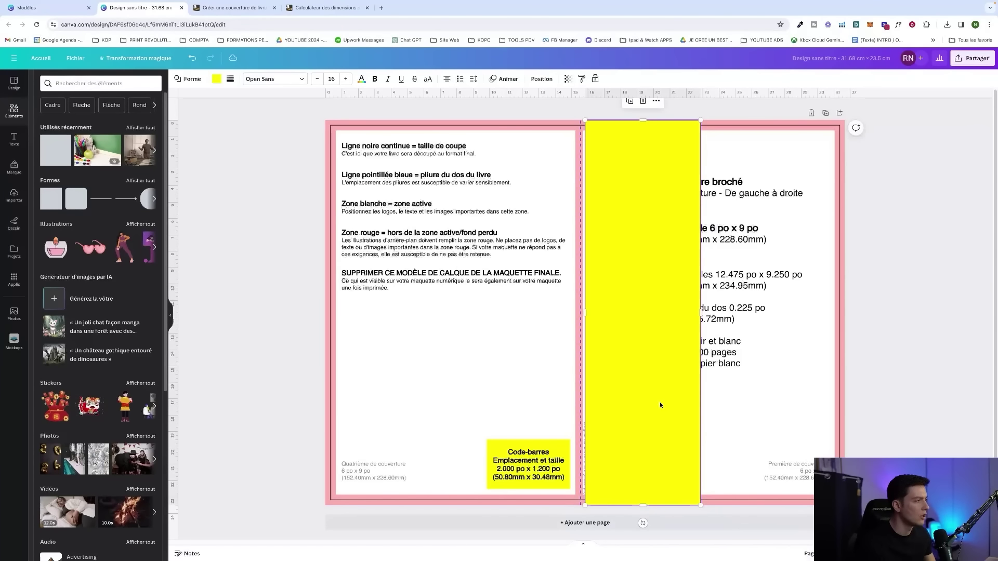
- Narrow the yellow rectangle to the spine's width and align it between the template's blue dashed fold lines
left_click_drag(661, 405, 655, 404)
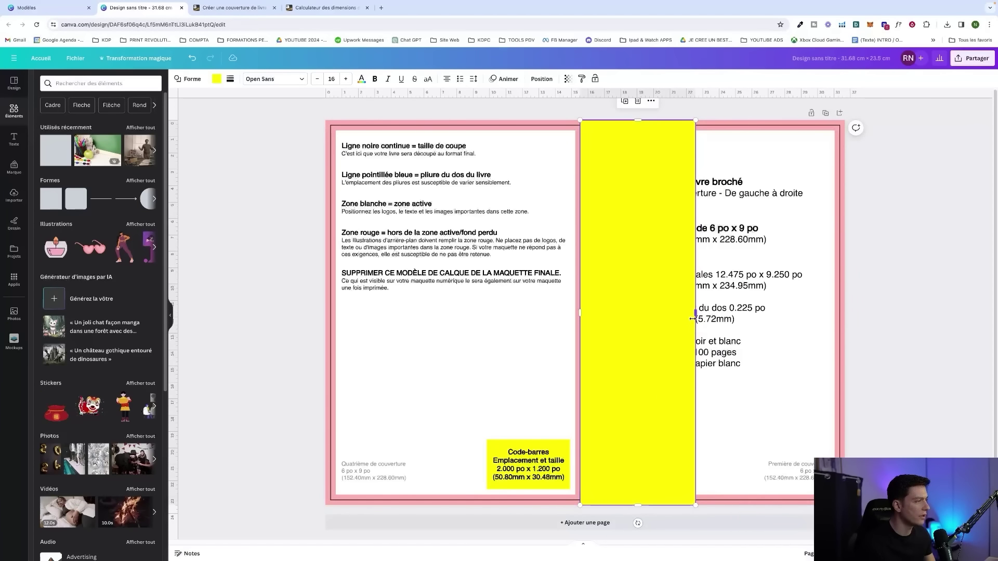
left_click_drag(693, 319, 586, 317)
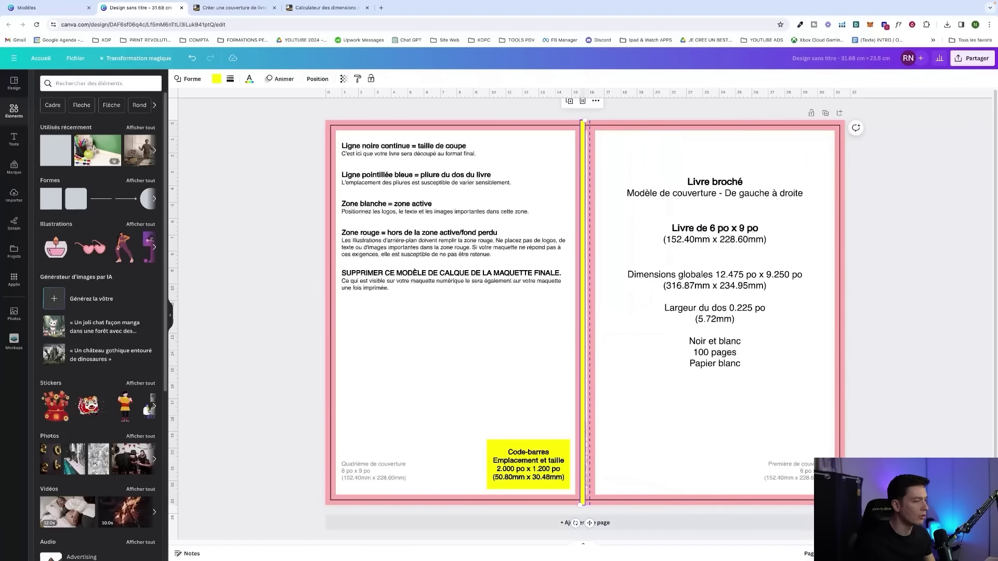
scroll(585, 315, "up", 3)
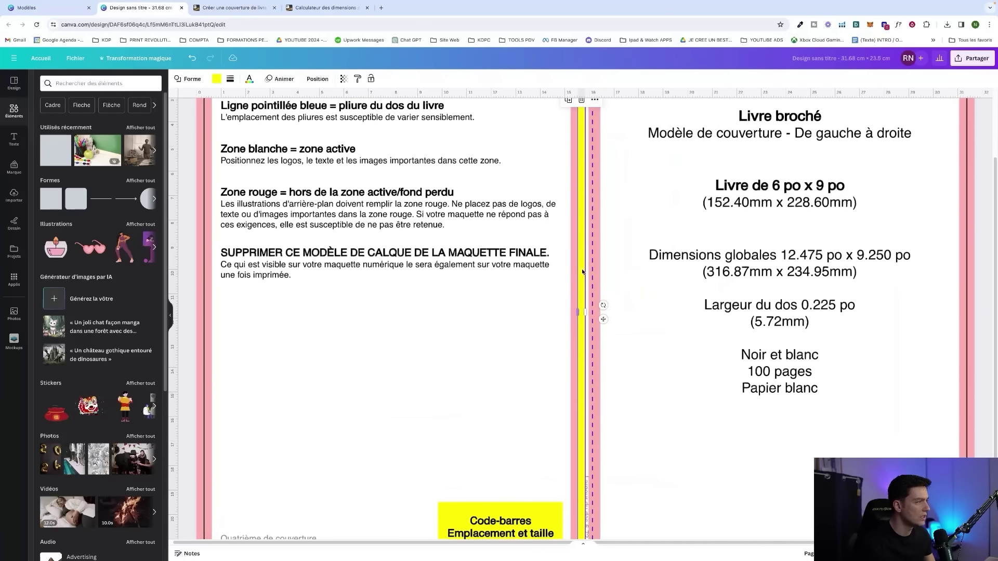
left_click_drag(603, 319, 608, 319)
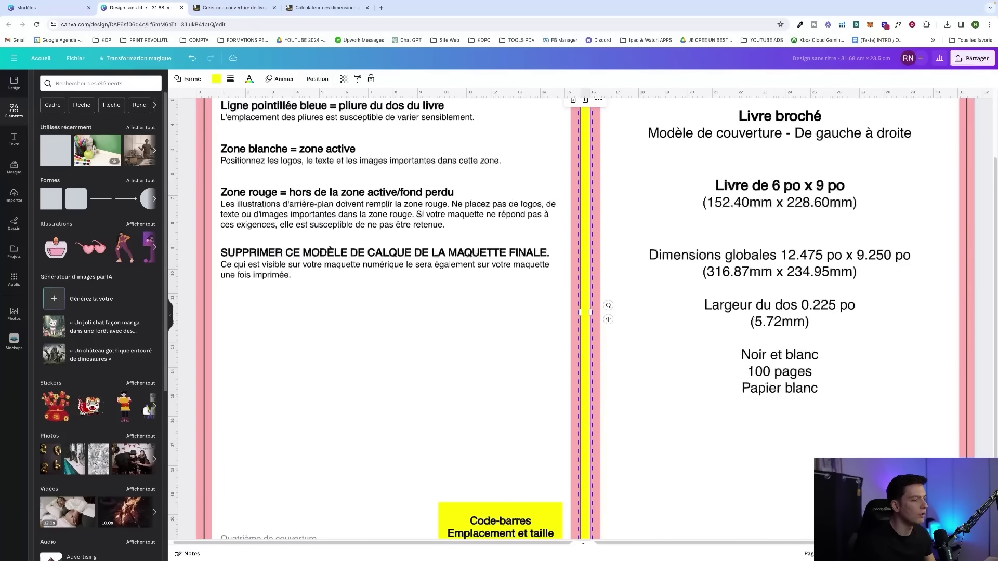
scroll(593, 312, "up", 5)
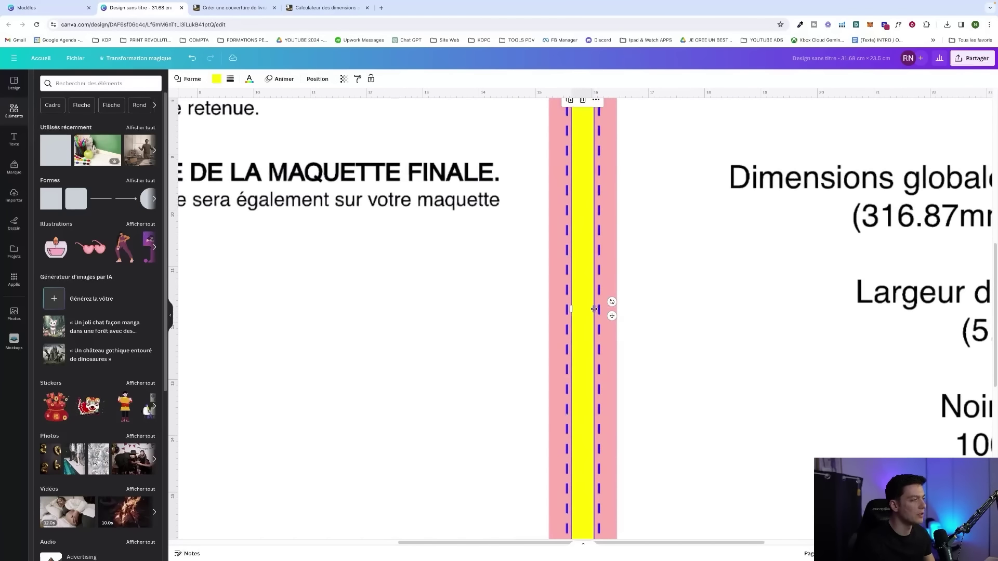
left_click_drag(595, 310, 566, 309)
key("ctrl+alt+0")
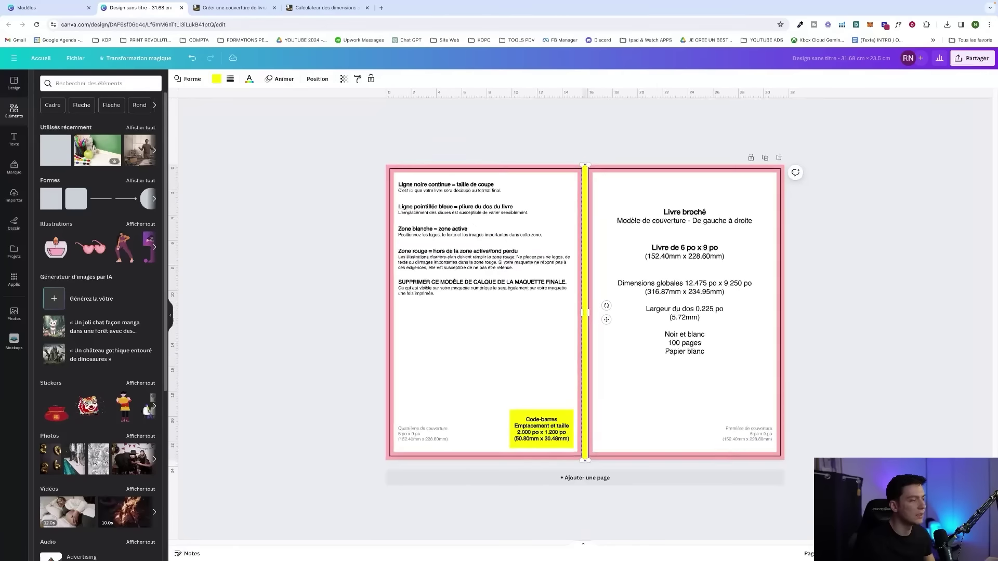
- Change the spine rectangle's fill colour to black
left_click(216, 78)
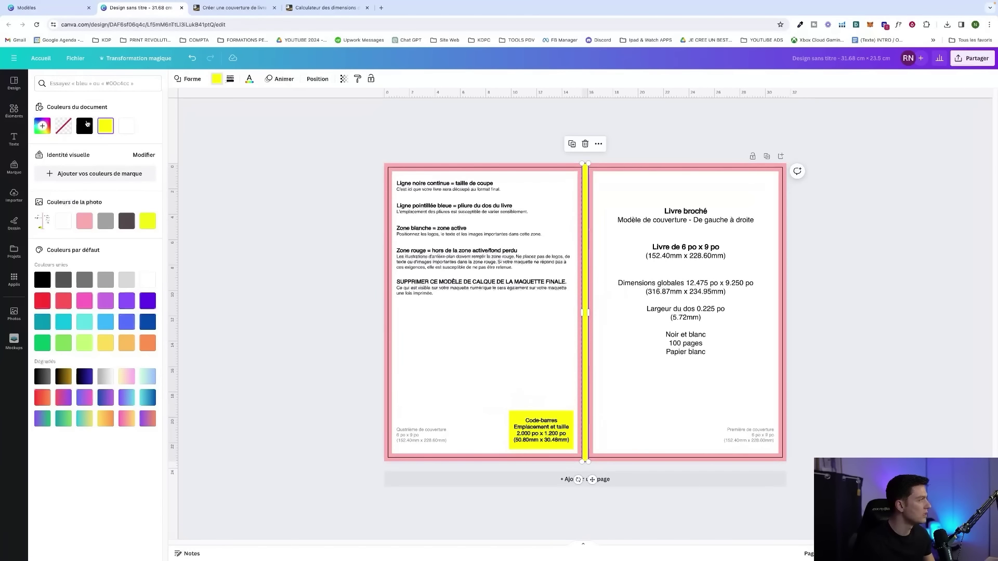
left_click(83, 125)
left_click(223, 176)
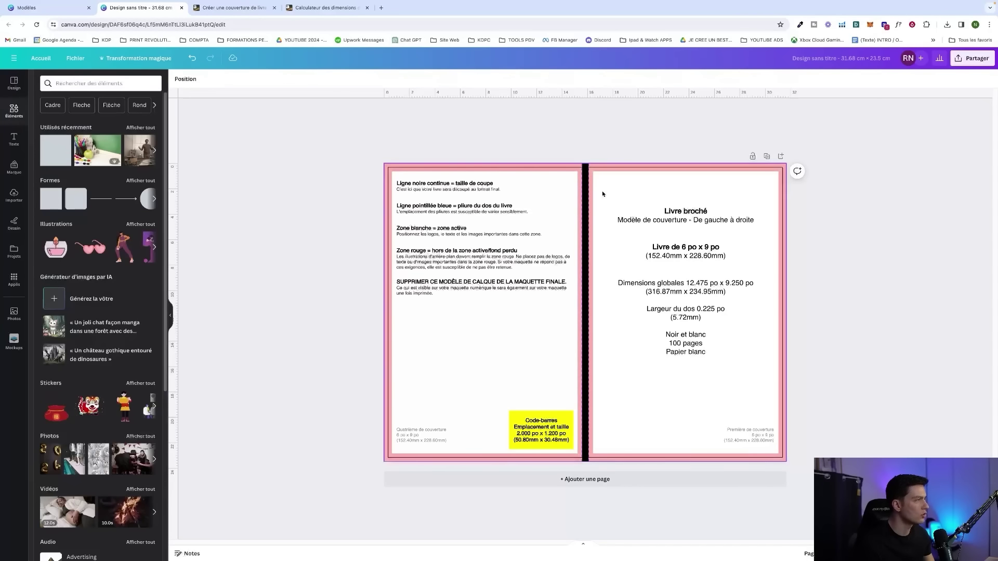
- Duplicate the black spine rectangle and stretch the copy to cover the entire page
left_click(586, 187)
left_click_drag(585, 189, 592, 239)
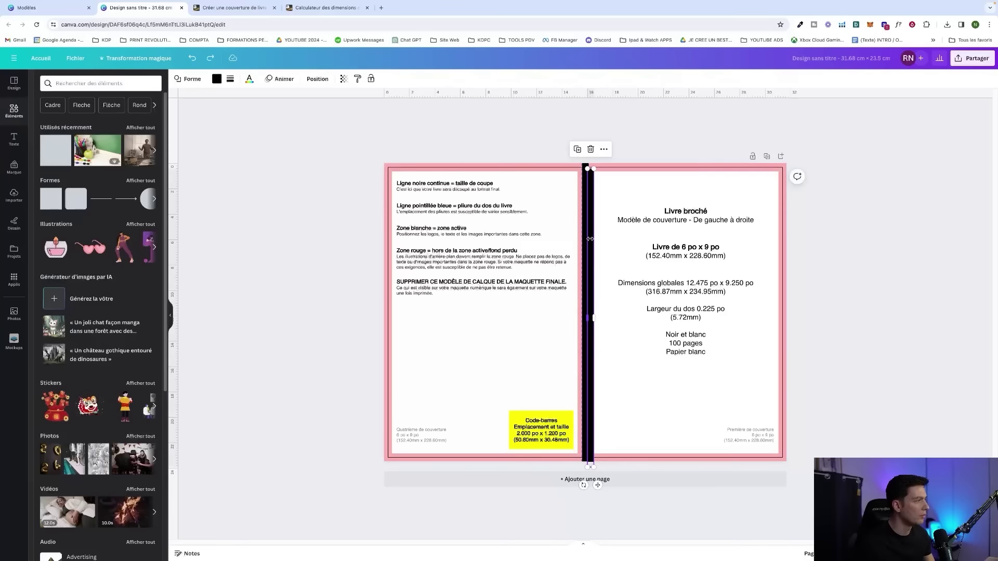
left_click(593, 238)
left_click(590, 243)
key("ctrl+d")
left_click_drag(512, 463, 786, 461)
left_click(551, 435)
key("ctrl+d")
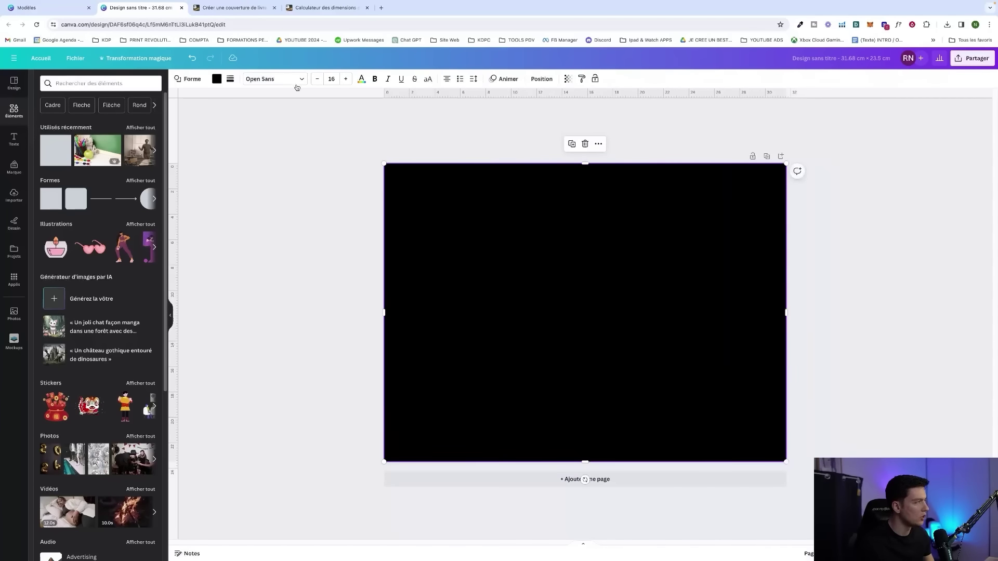
- Fill the full-page rectangle with white and send it backward behind the spine strip and barcode block
left_click(217, 79)
left_click(105, 126)
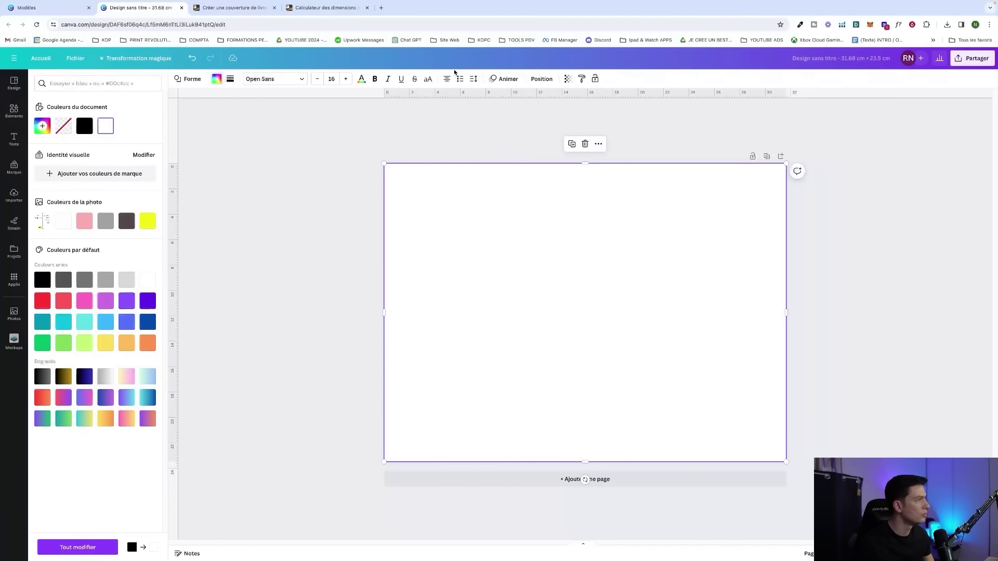
left_click(541, 79)
left_click(115, 101)
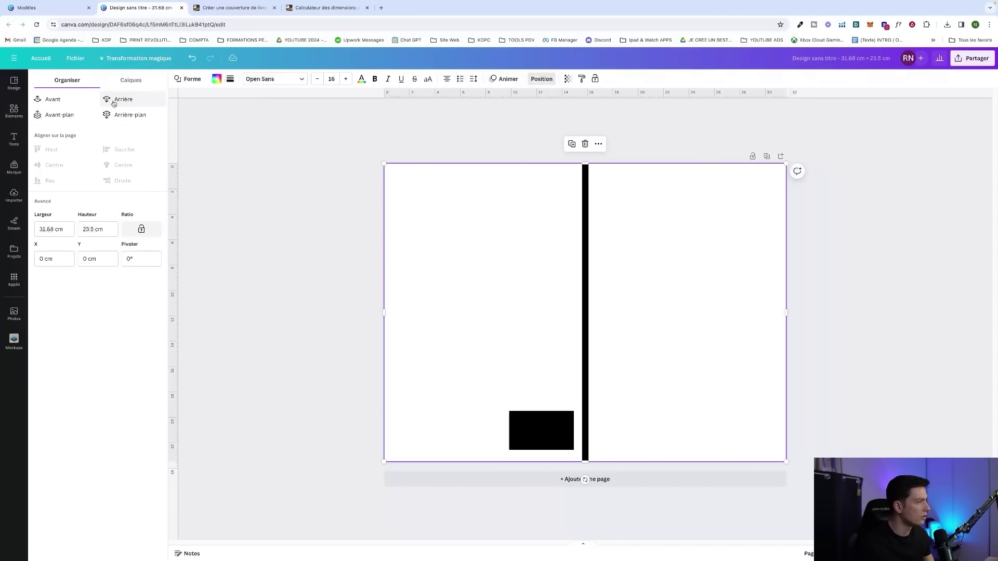
left_click(904, 338)
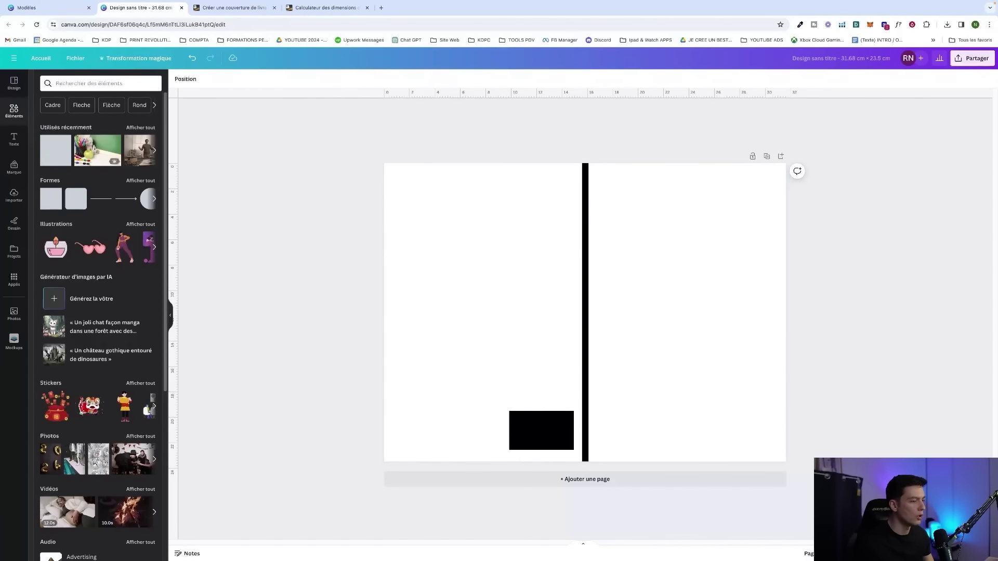
key("ctrl+plus")
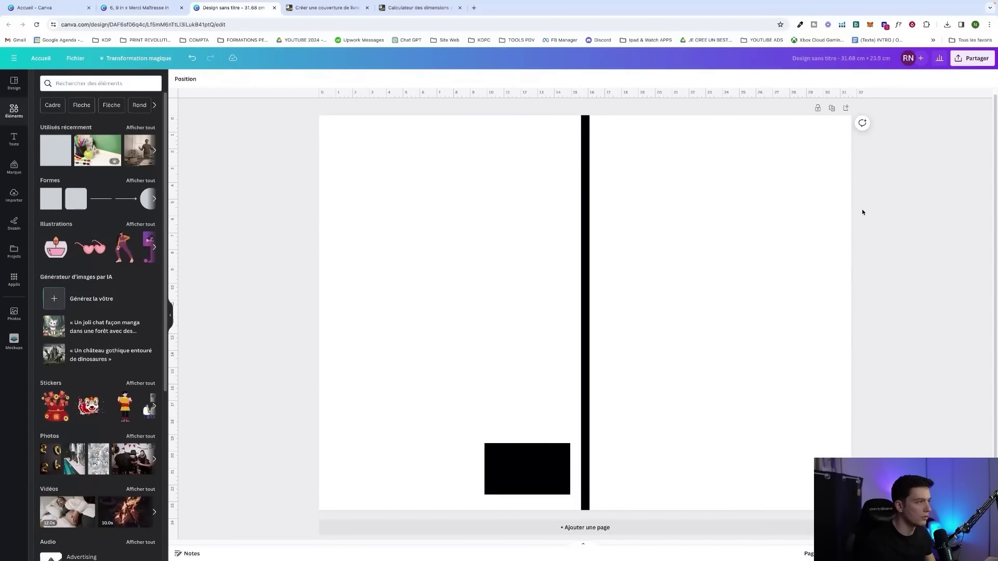
- Paste the "Merci Maîtresse pour cette année géniale" title, move it onto the front cover and resize it to fit
key("ctrl+v")
left_click_drag(446, 322, 816, 429)
left_click_drag(784, 395, 764, 377)
left_click(882, 353)
- Try a custom pink fill on the cover background rectangle, then select the title text
left_click(654, 171)
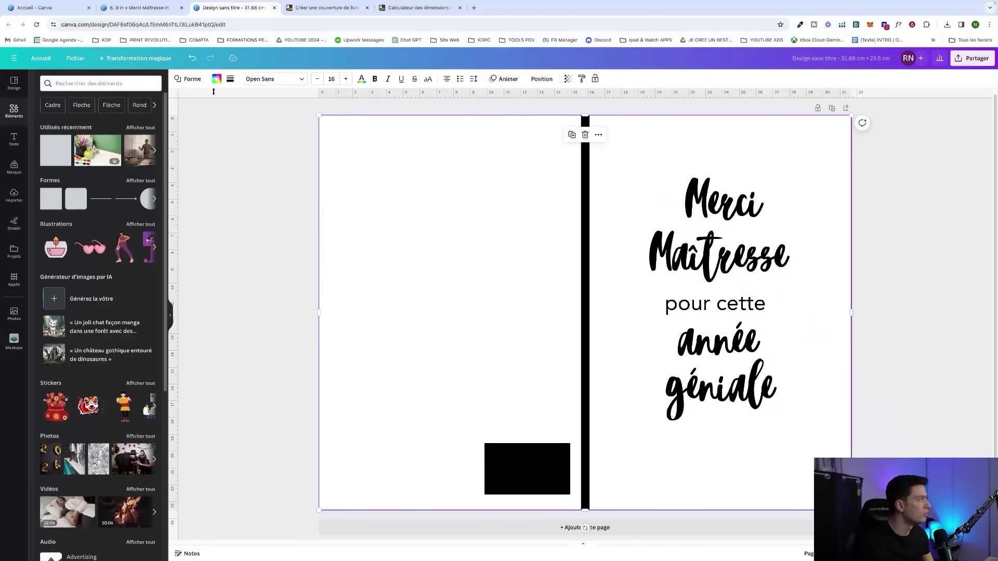
left_click(216, 78)
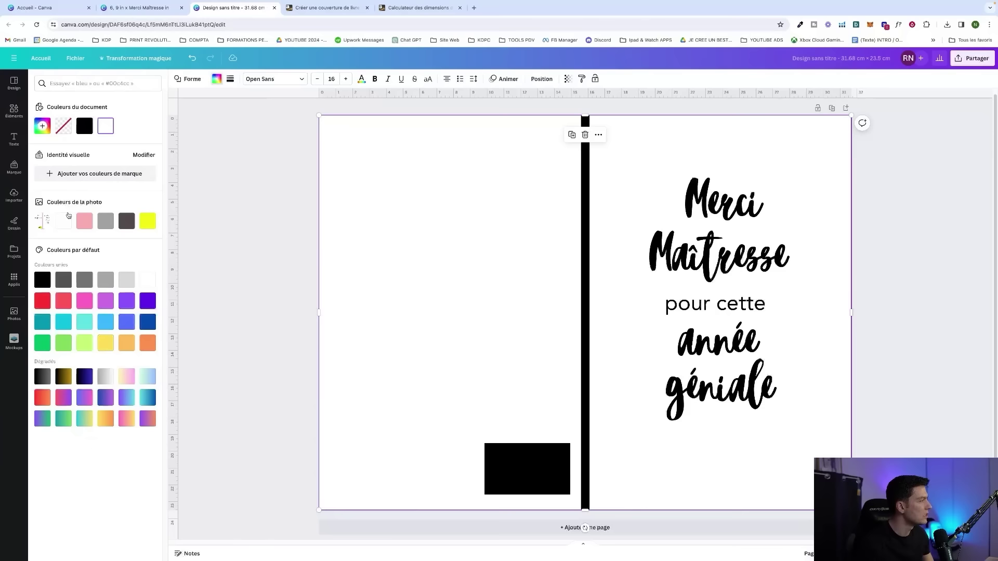
left_click(42, 125)
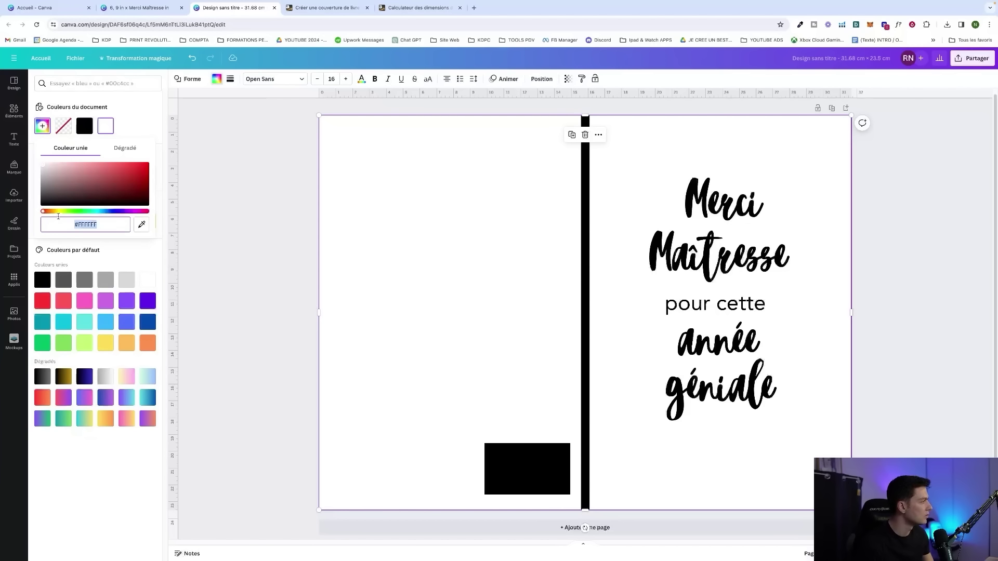
left_click(58, 211)
left_click_drag(130, 163, 69, 141)
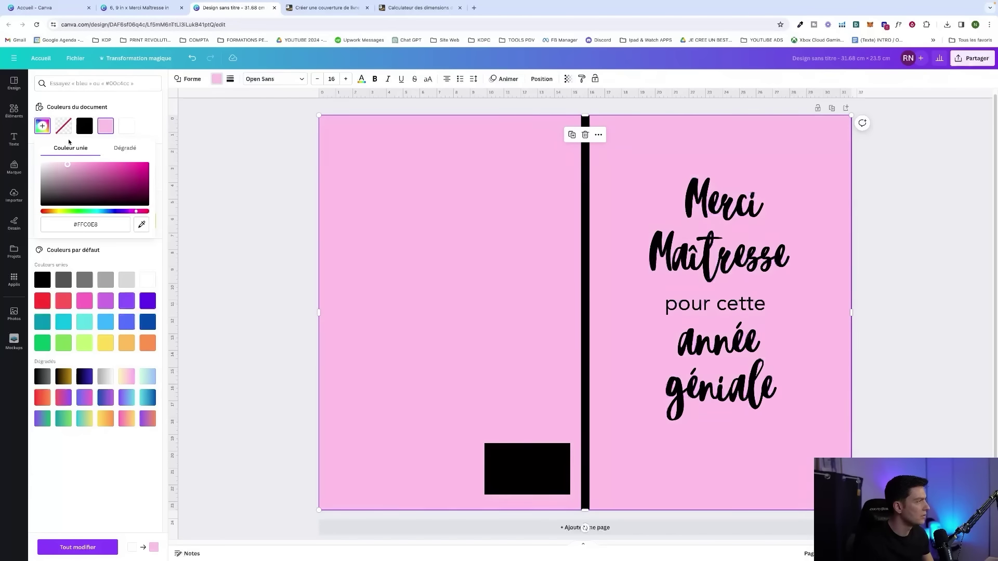
left_click(89, 166)
left_click(839, 211)
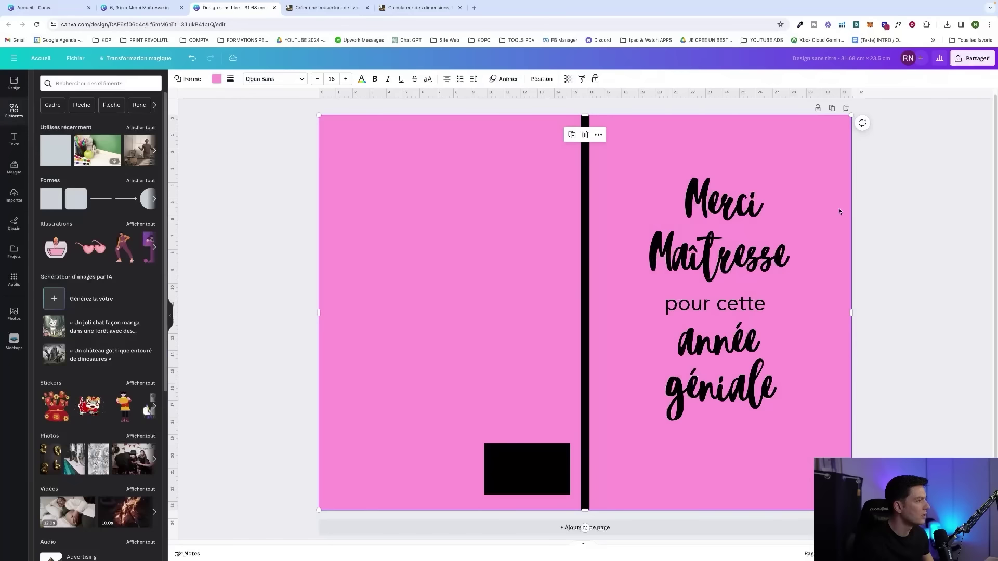
left_click_drag(906, 172, 616, 460)
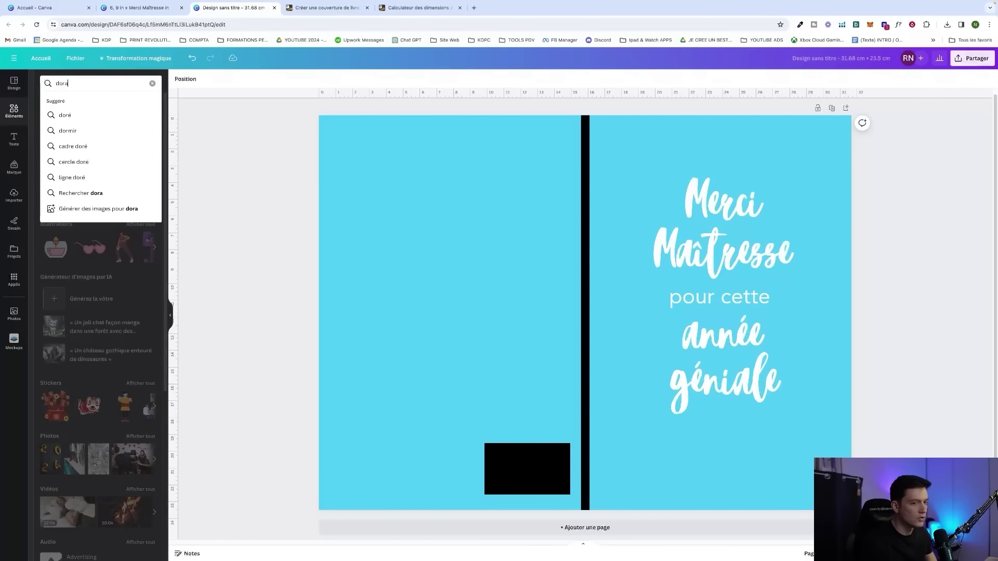
- Search the elements library for "decoration" and then for "fanions"
type("ratation")
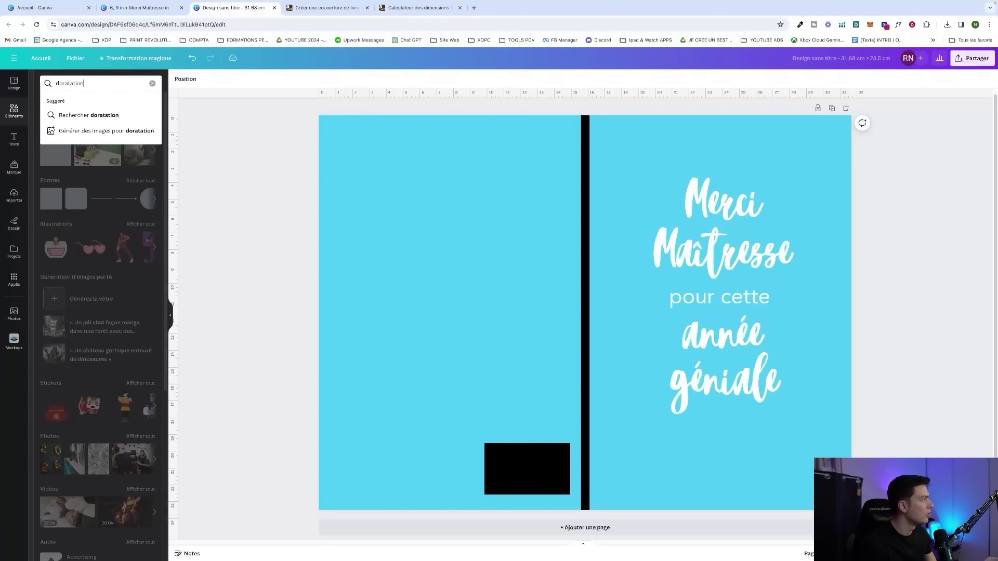
key("Return")
key("ctrl+a")
type("decora")
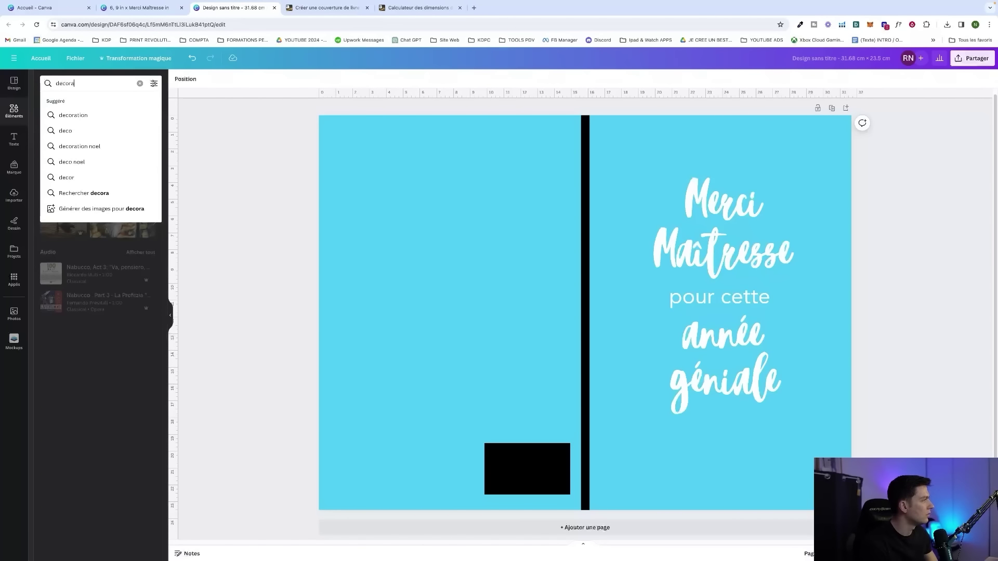
type("tion")
key("Return")
key("ctrl+a")
type("fan")
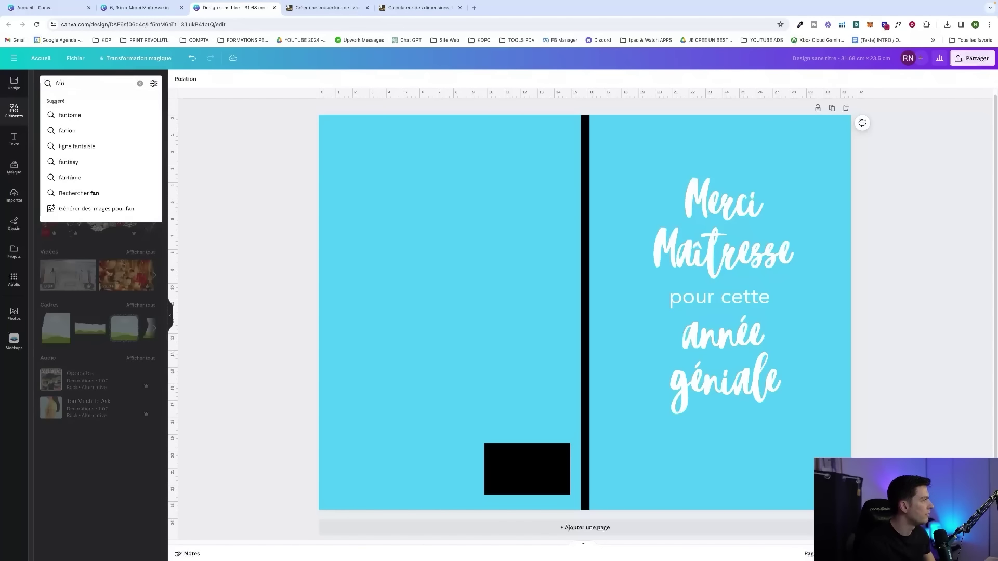
type("ions")
key("Return")
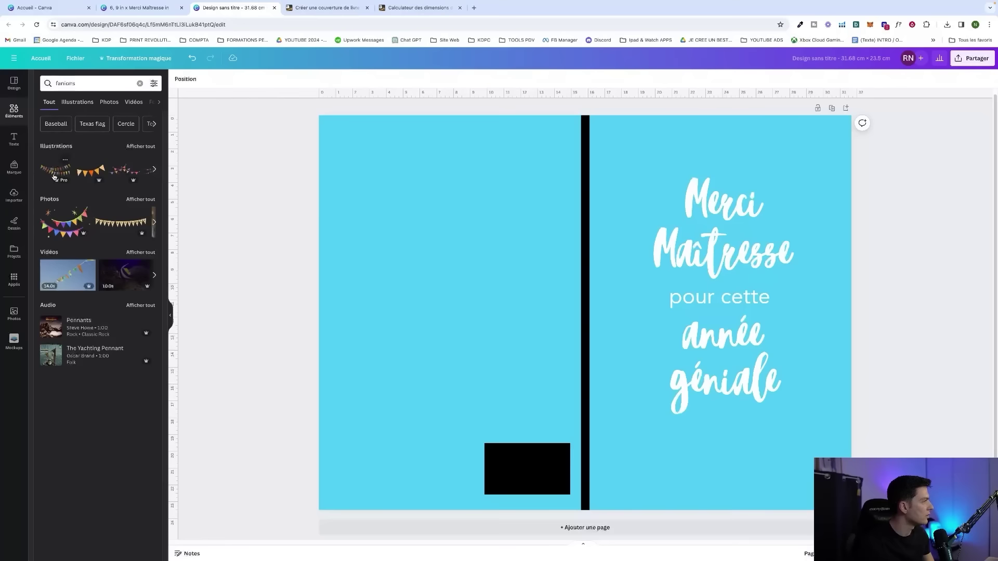
- Try the two-row orange bunting above the title on the front cover, then delete it
left_click(54, 177)
left_click_drag(814, 413, 771, 167)
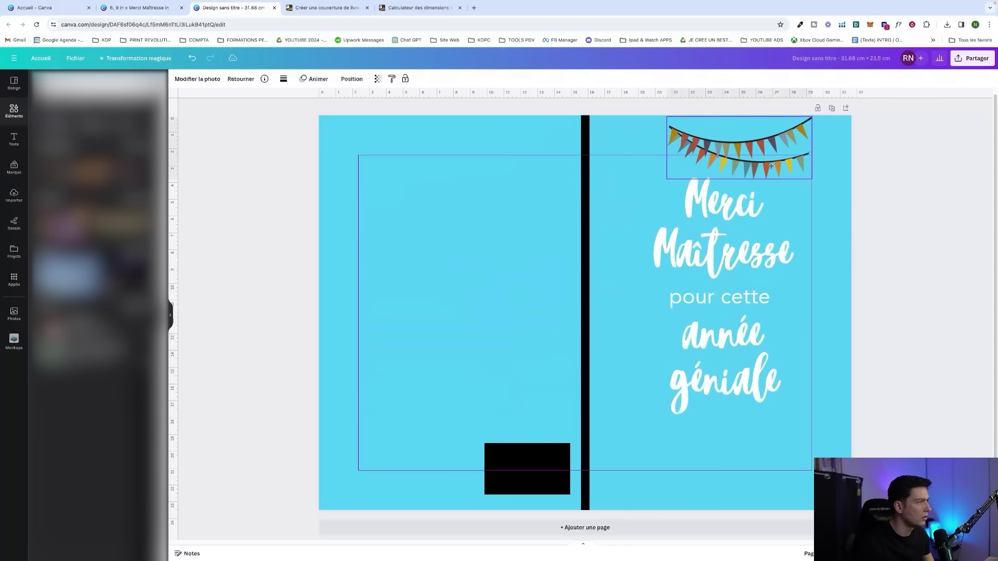
key("Delete")
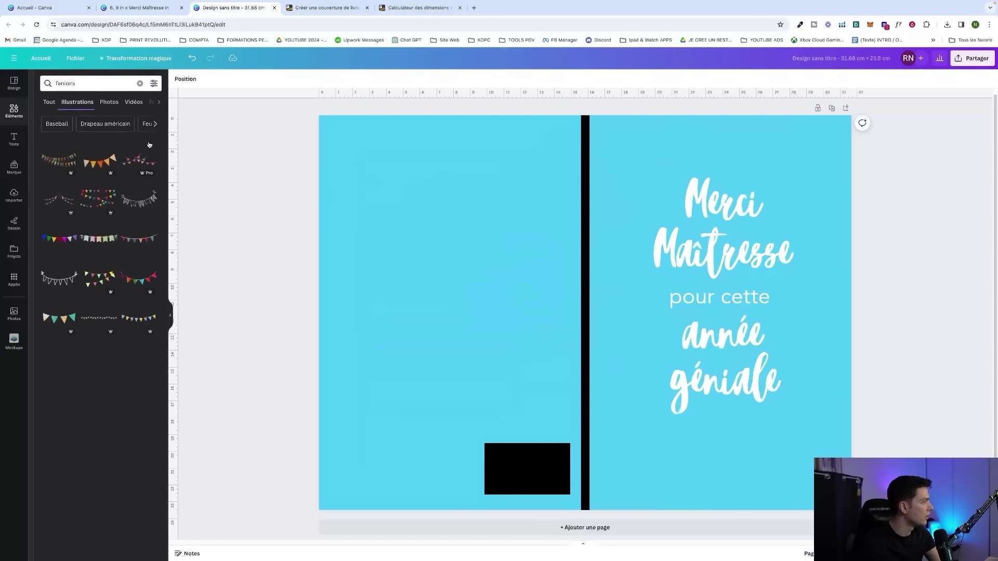
- Add the multicoloured pennant garland to the front cover and open the school doodle illustration's colour choices
left_click(59, 239)
left_click_drag(617, 321, 756, 496)
left_click_drag(724, 533, 712, 385)
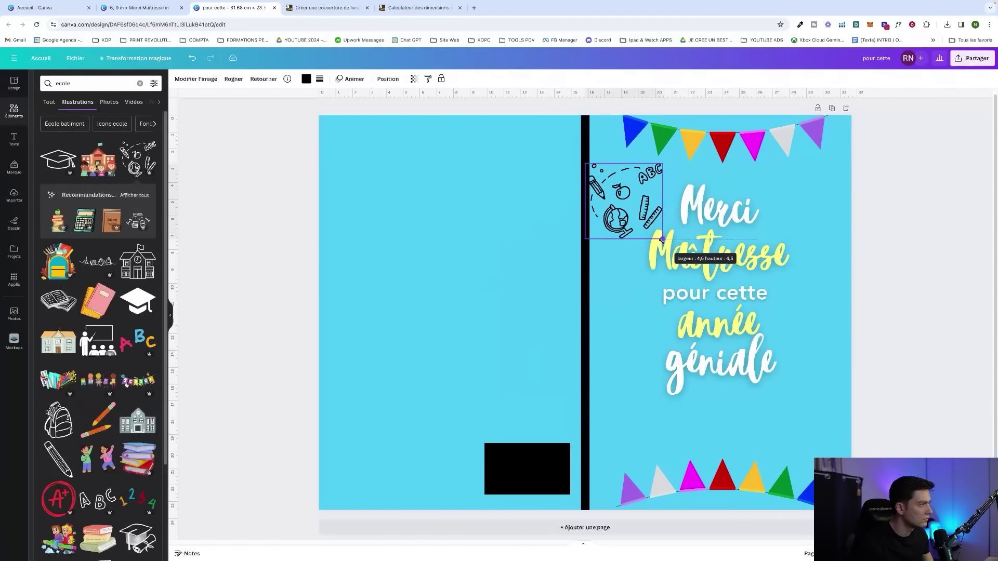
left_click(306, 78)
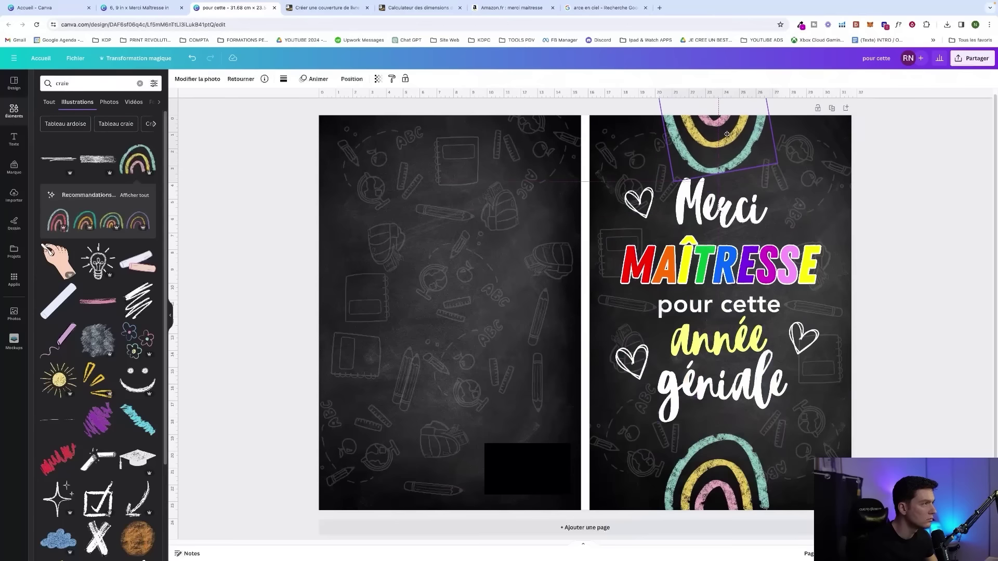
- Review the chalkboard cover's school doodles, title text and chalk drawings by selecting them one after another
left_click(698, 212)
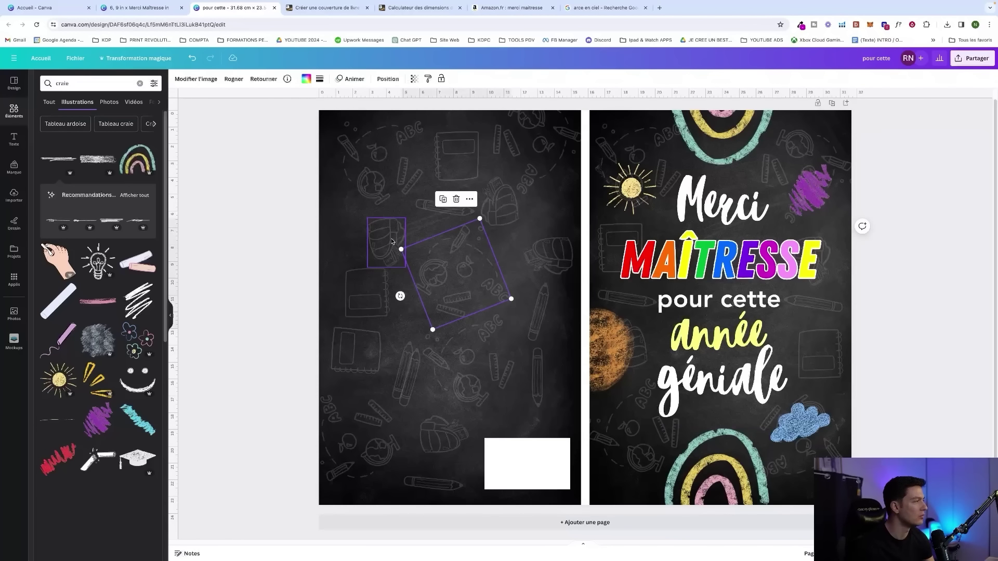
left_click_drag(434, 243, 369, 147)
left_click(728, 200)
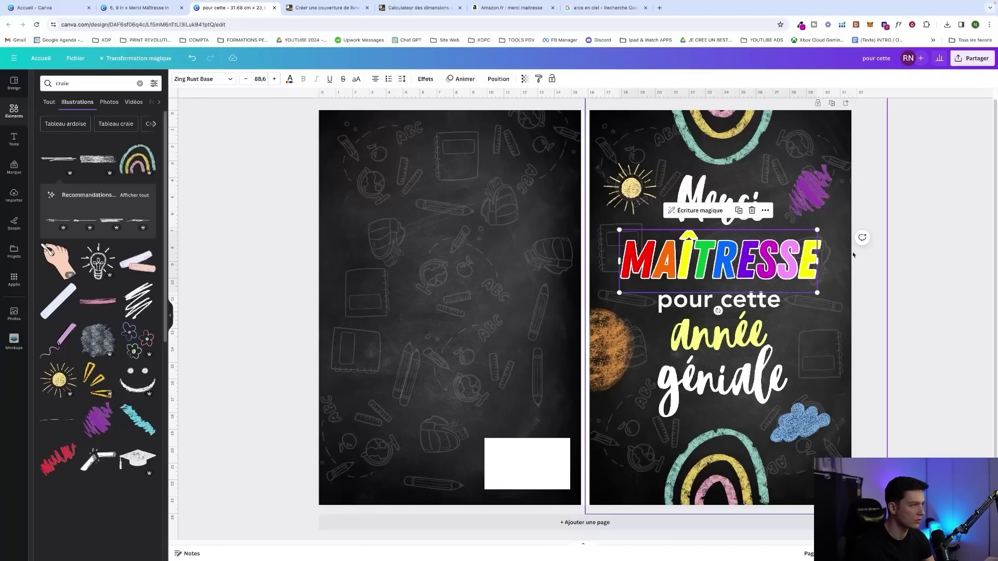
left_click(629, 188)
left_click(809, 190)
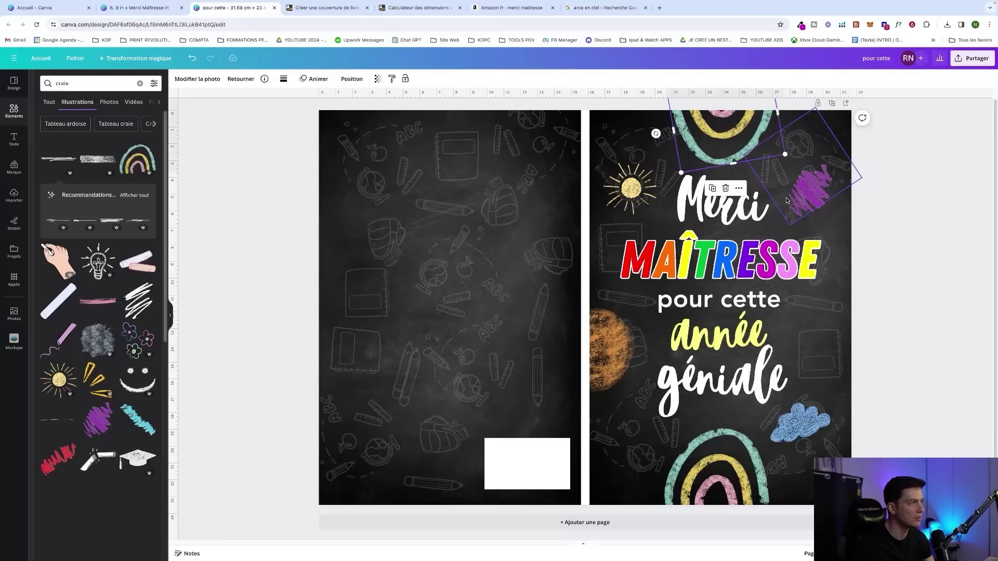
left_click(611, 348)
left_click(904, 372)
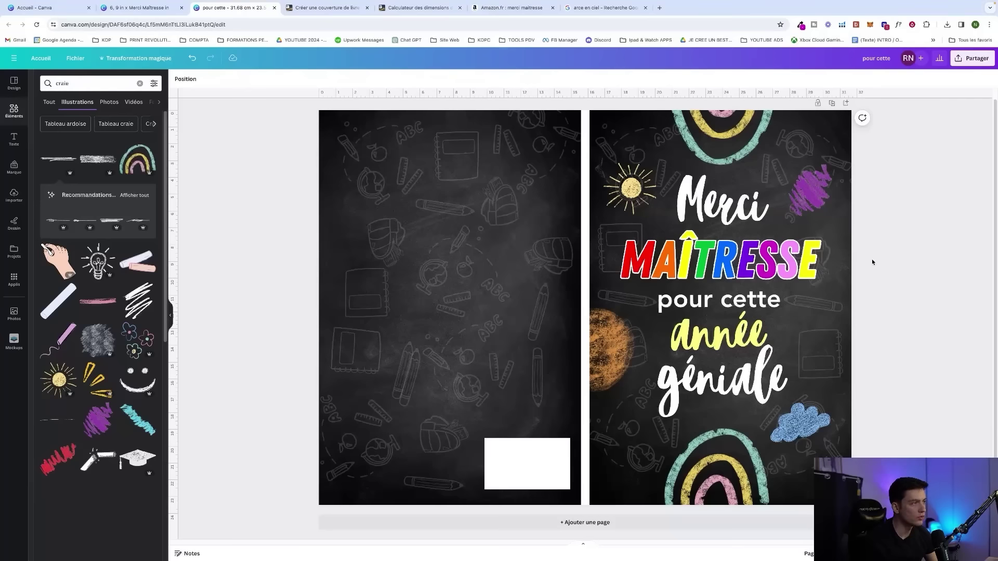
- Download the cover design as "PDF pour impression" without crop marks and bleed
left_click(972, 58)
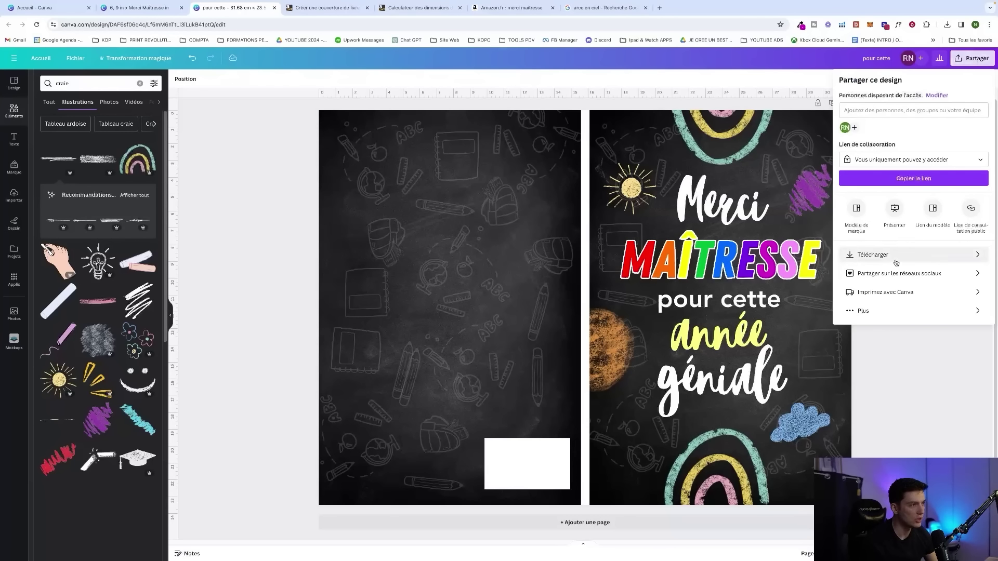
left_click(884, 255)
left_click(907, 113)
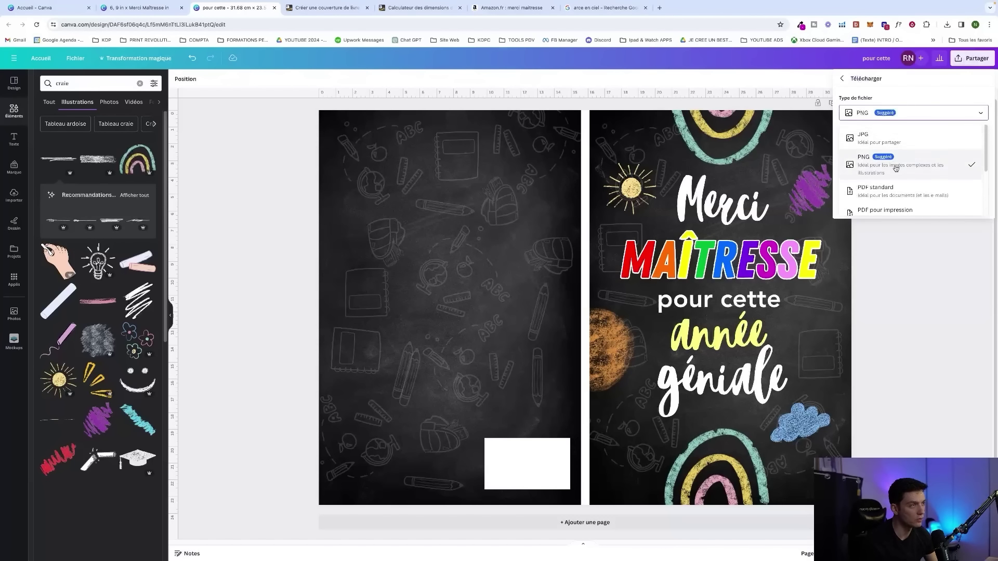
left_click(885, 202)
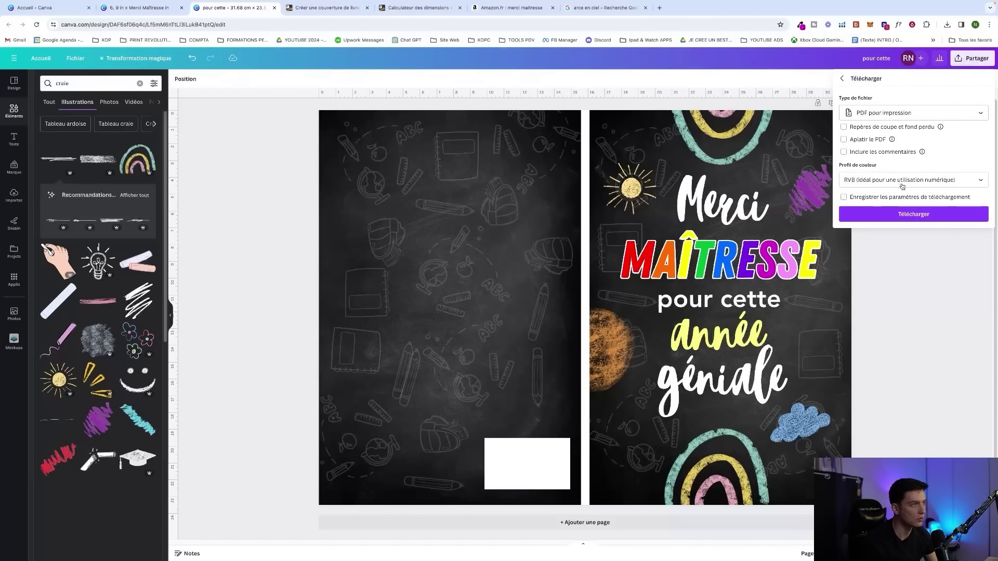
left_click(891, 129)
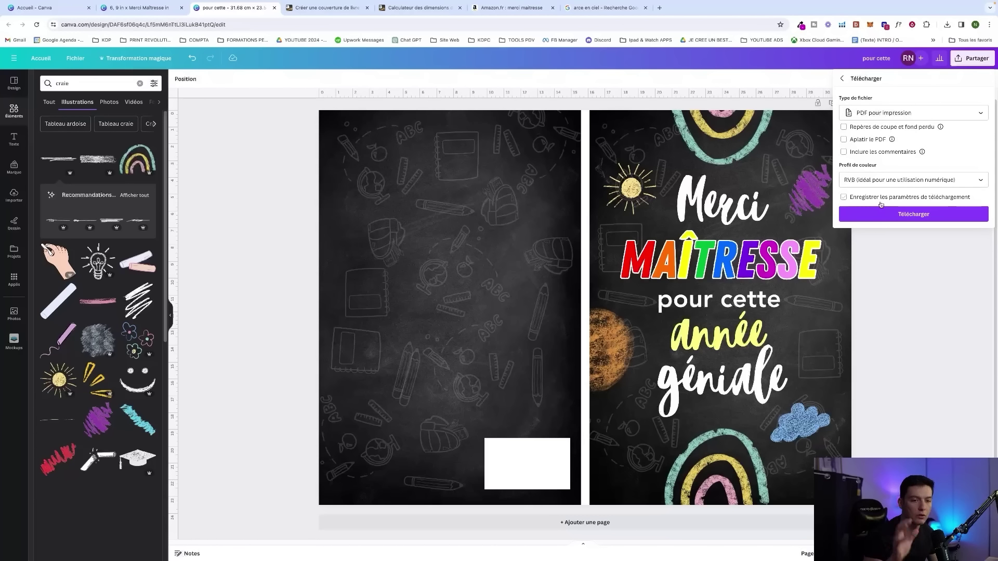
left_click(907, 214)
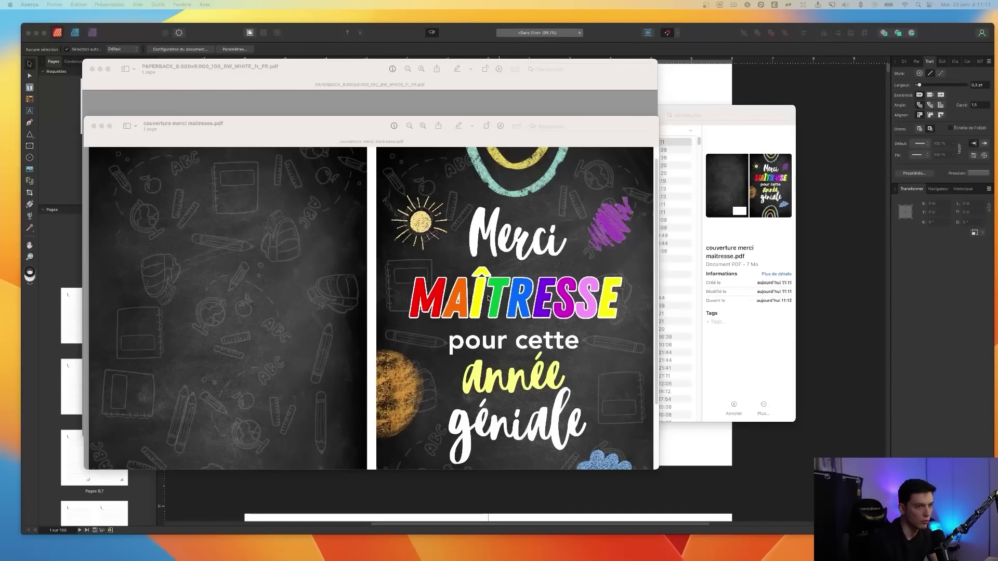
- Examine couverture merci maitresse.pdf in Preview and show its document information to read the page size
scroll(408, 290, "down", 5)
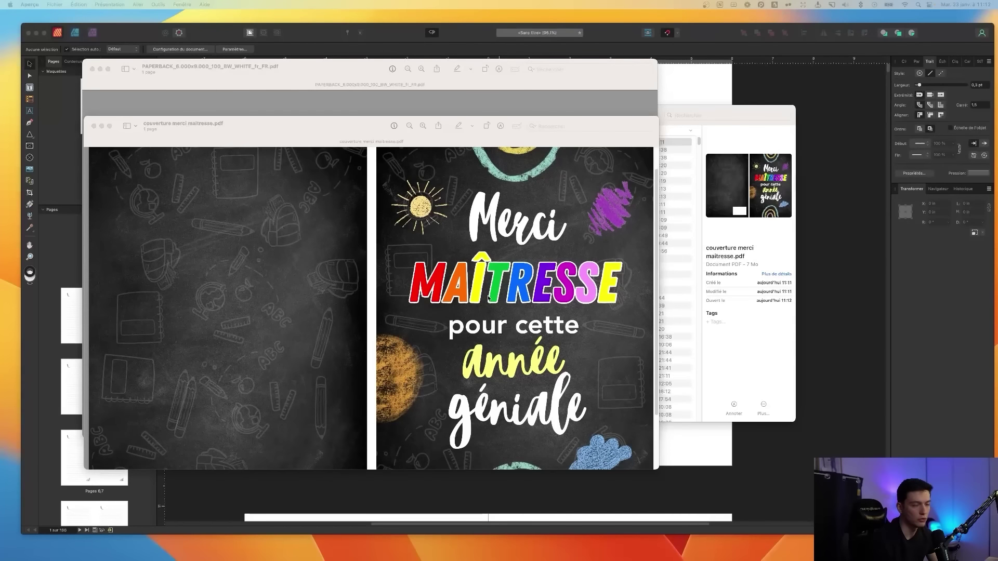
key("super+i")
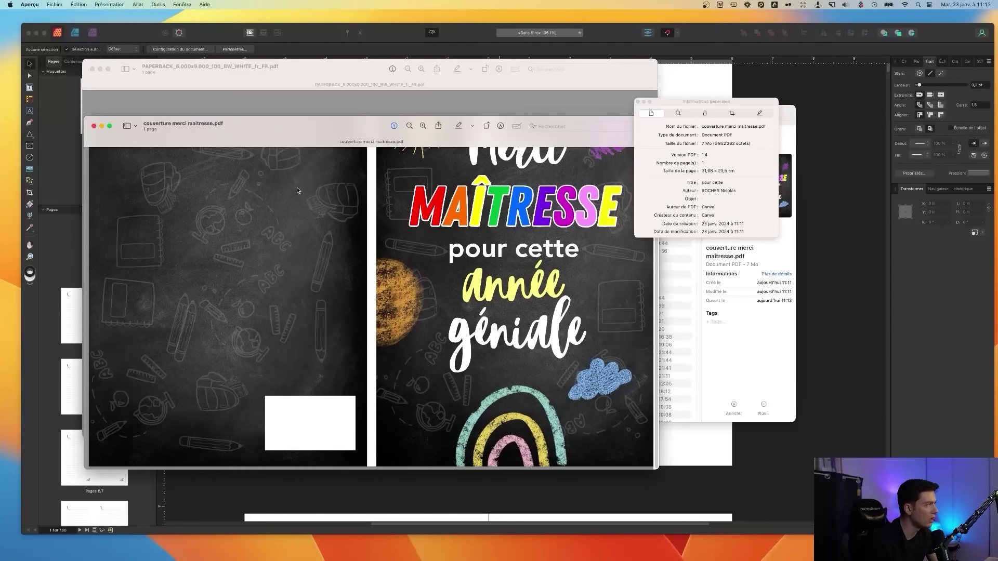
scroll(367, 247, "up", 4)
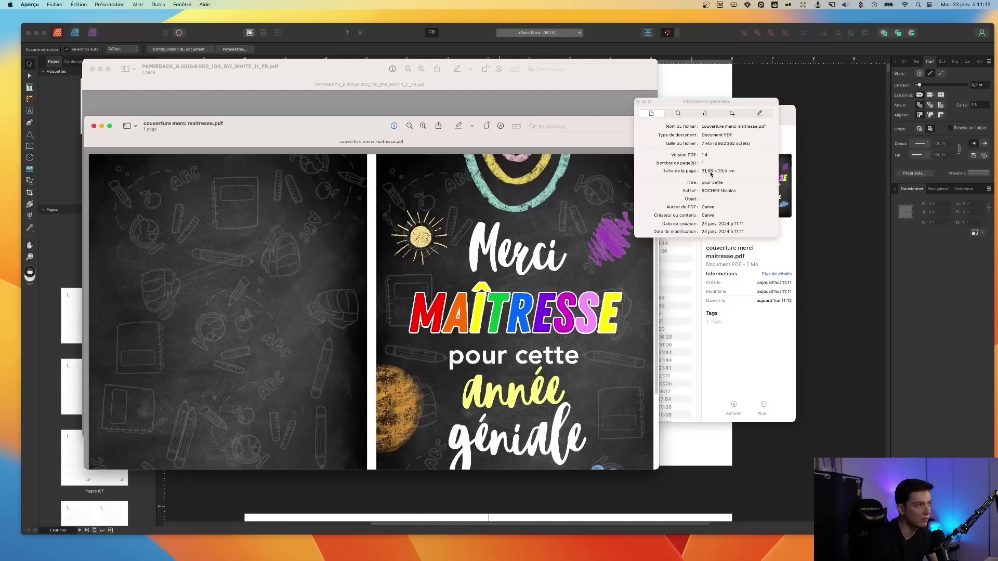
left_click_drag(676, 106, 727, 122)
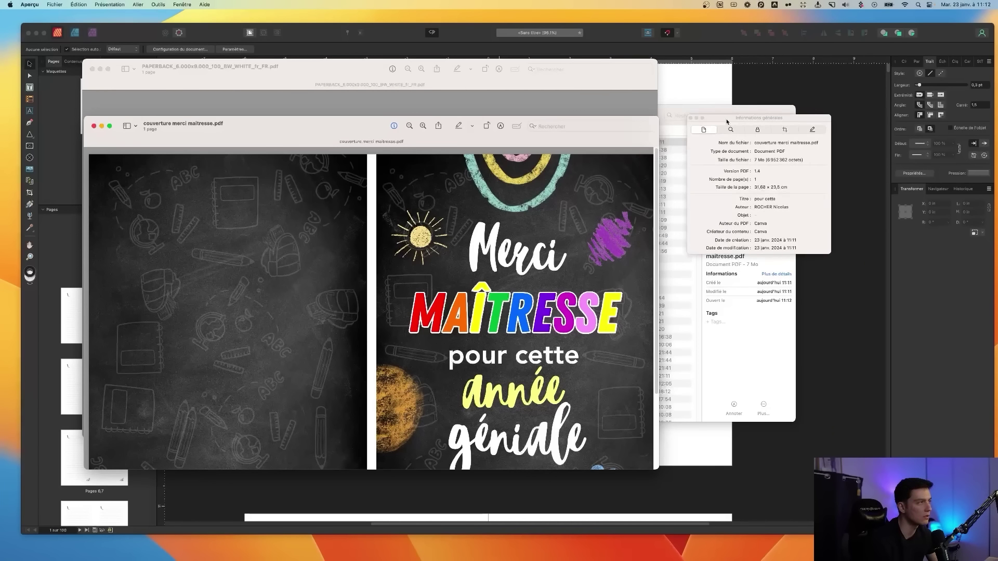
- Compare the page size and barcode area of PAPERBACK_6.000x9.000_100_BW_WHITE_fr_FR.pdf with those of the exported cover
left_click(593, 102)
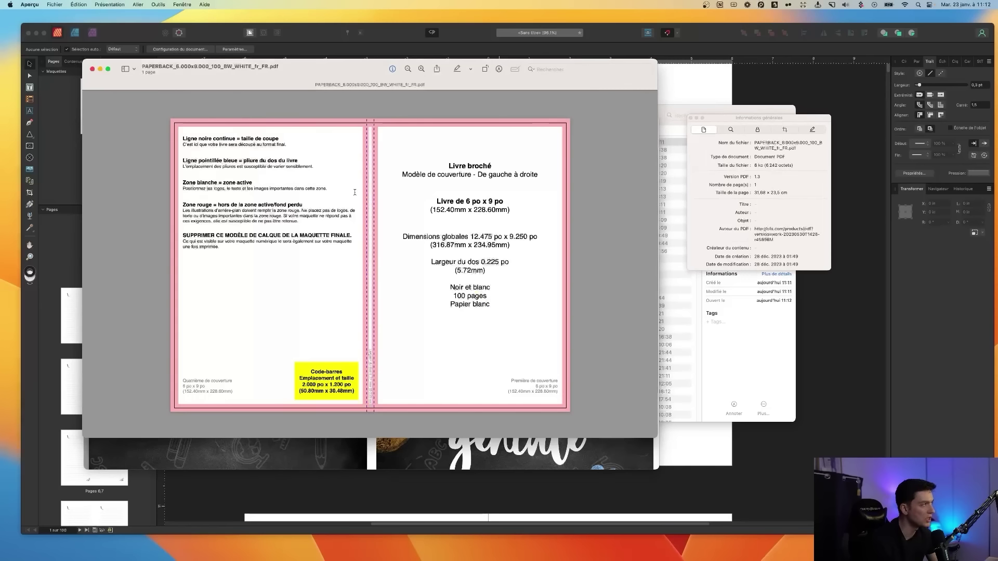
left_click_drag(759, 193, 796, 192)
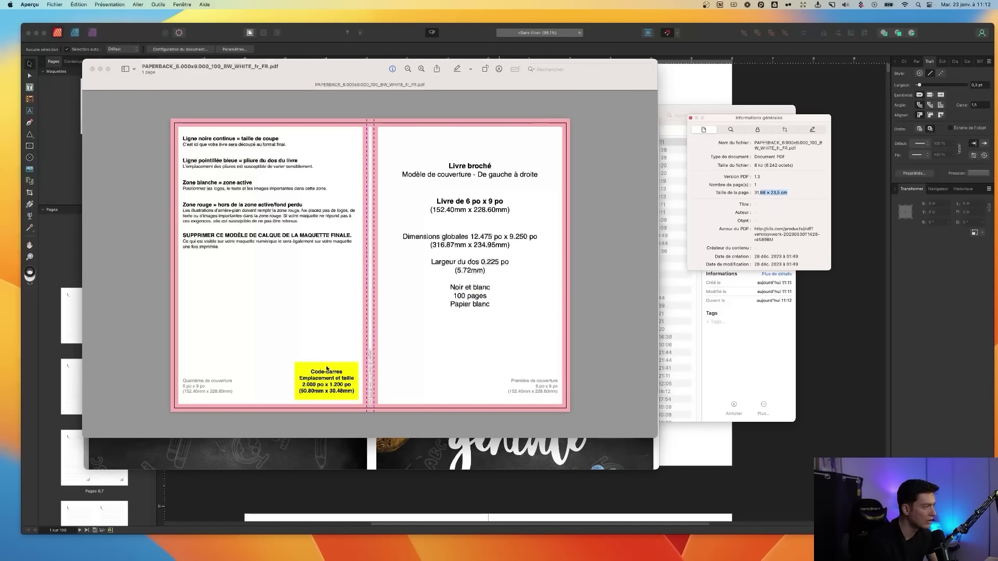
left_click(403, 453)
scroll(500, 311, "down", 4)
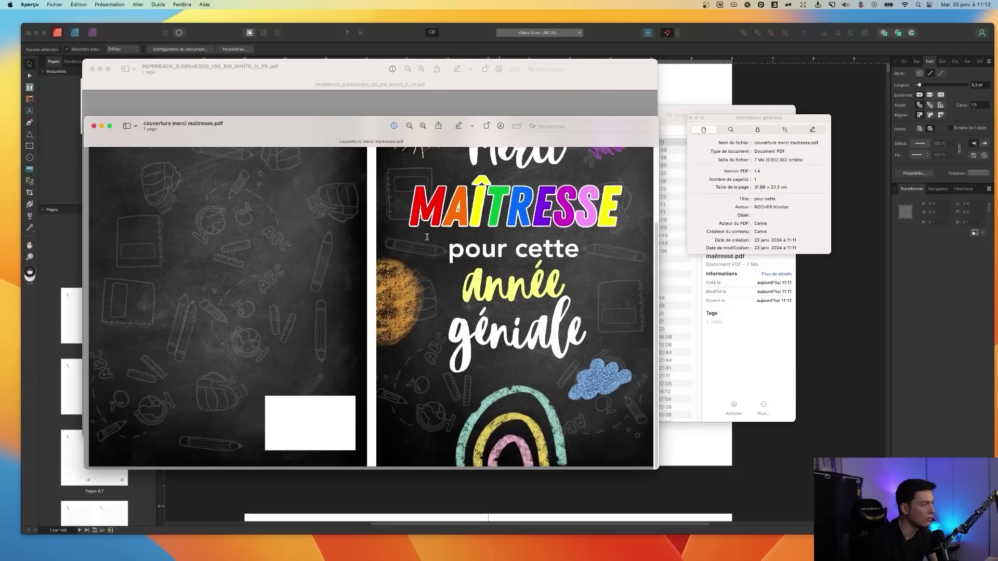
scroll(427, 237, "up", 3)
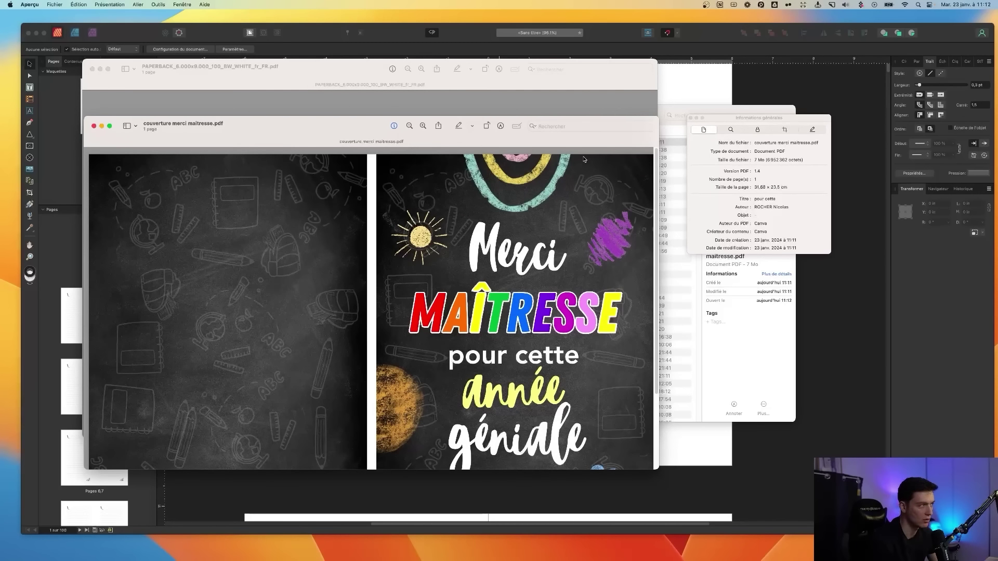
- Look over the exported cover, switch to Affinity Publisher 2 and start a new document with its units set to centimetres
scroll(556, 204, "down", 5)
scroll(448, 263, "up", 5)
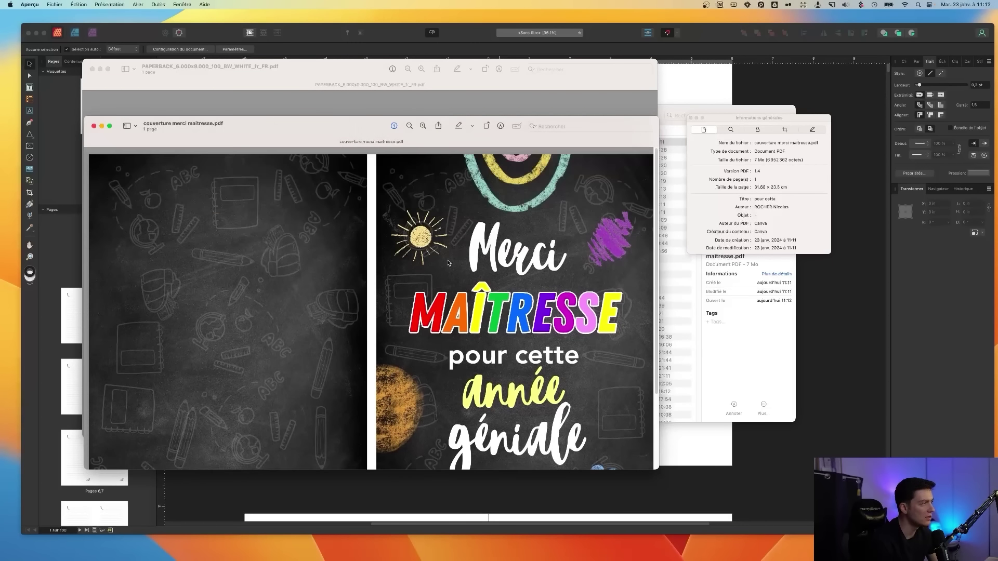
scroll(526, 299, "down", 4)
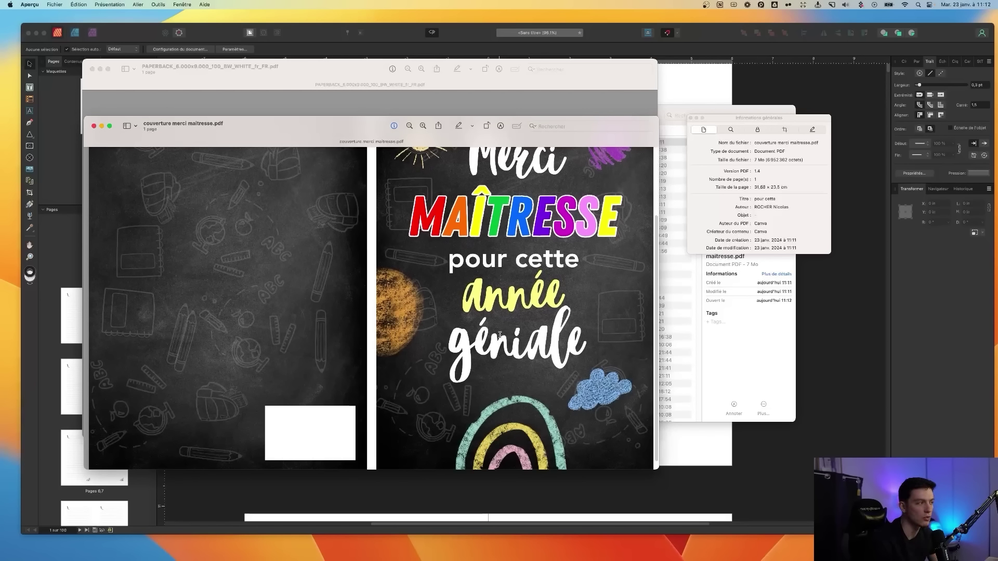
left_click(840, 90)
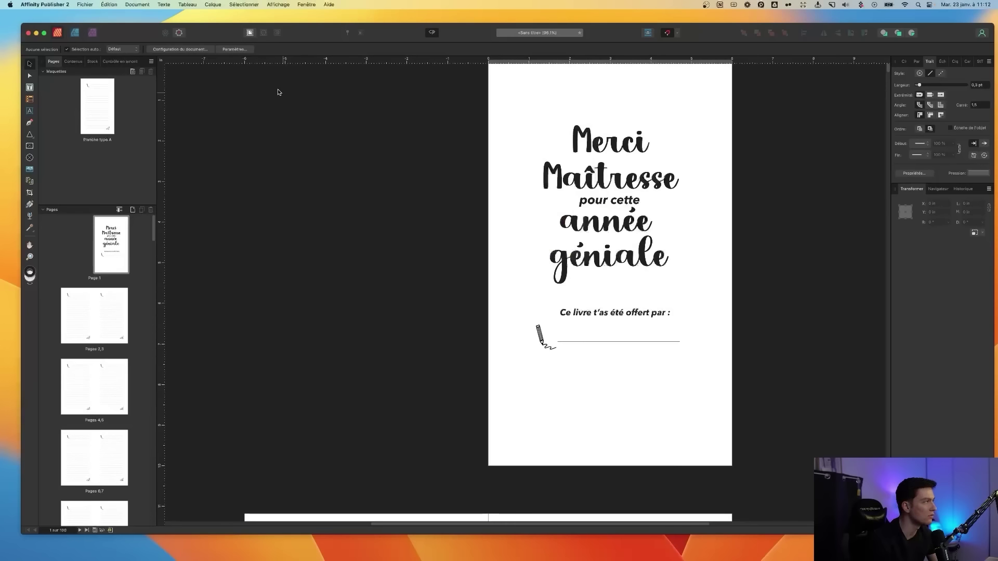
left_click(85, 4)
left_click(95, 18)
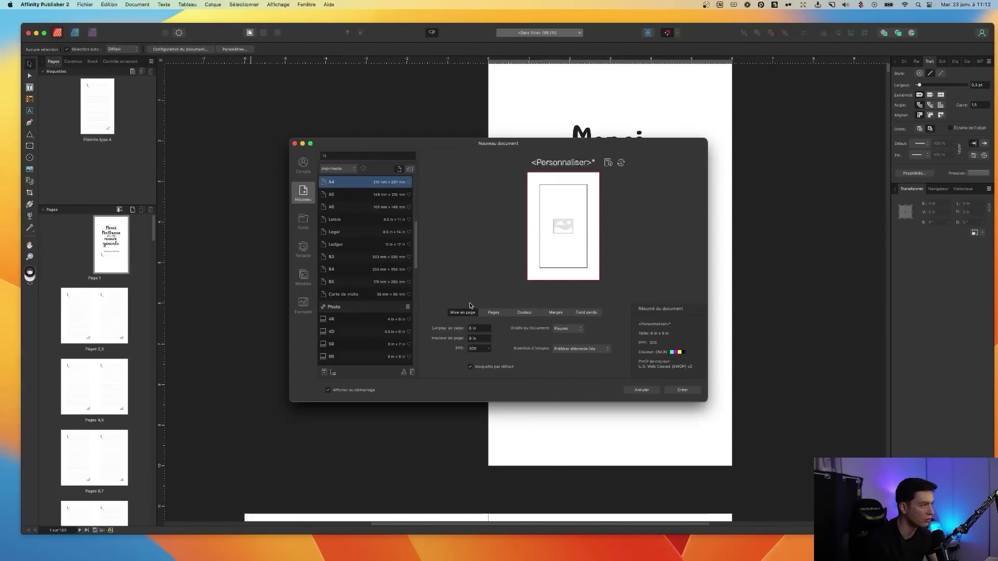
left_click(554, 327)
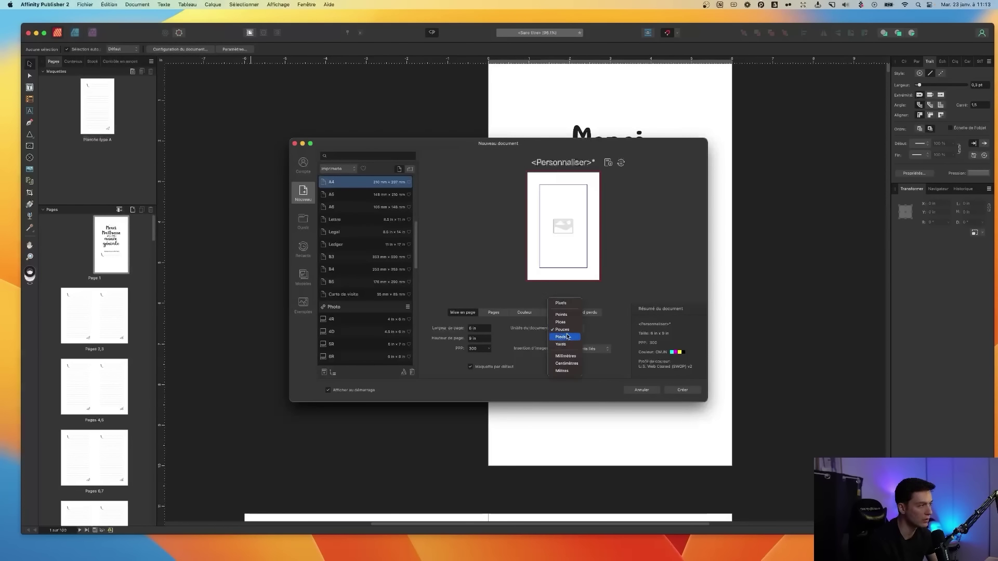
left_click(566, 363)
- Copy the page size from the cover PDF's information and create the new document at 31.68 cm wide by 23.5 cm high
key("super+shift+v")
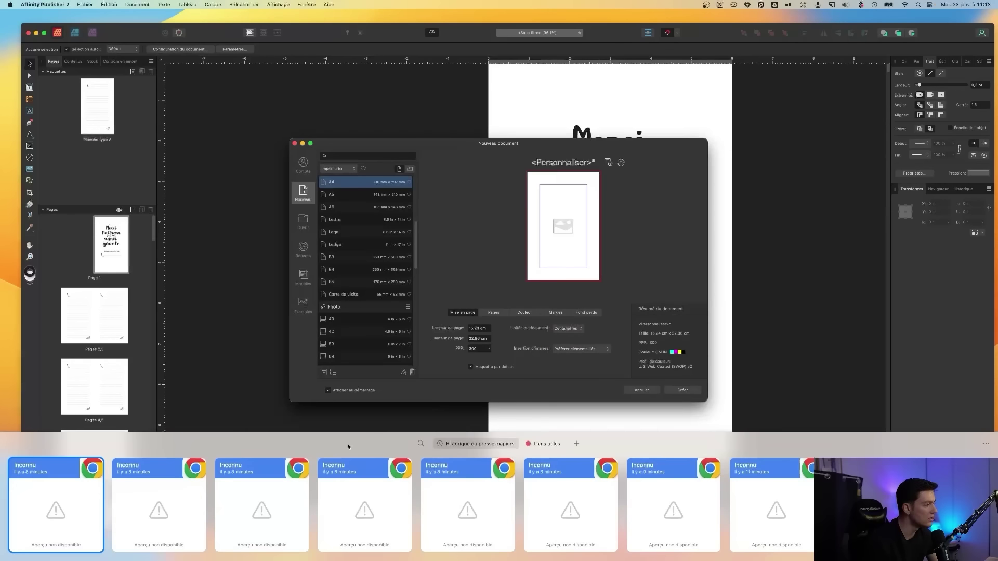
left_click(360, 441)
key("ctrl+Up")
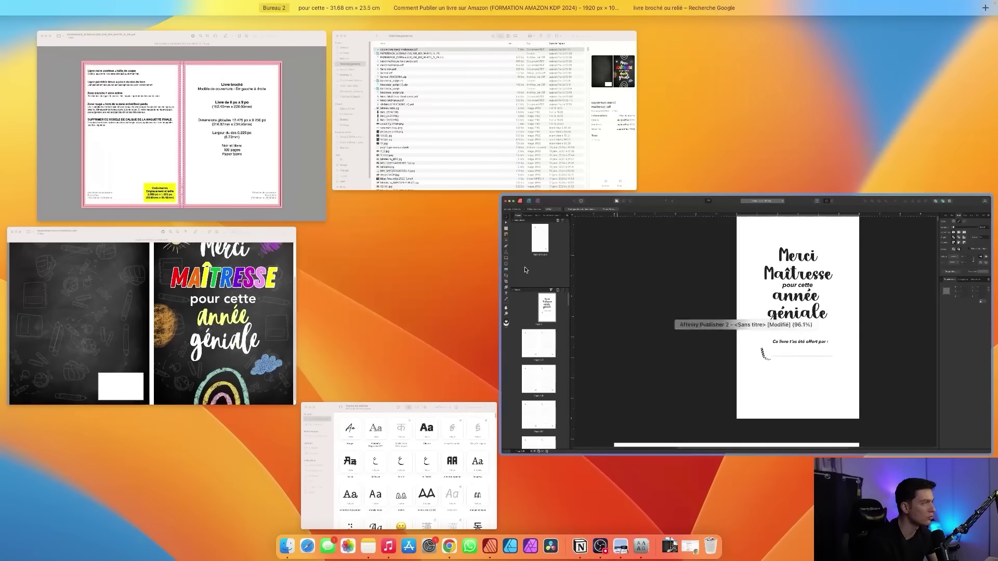
left_click(237, 307)
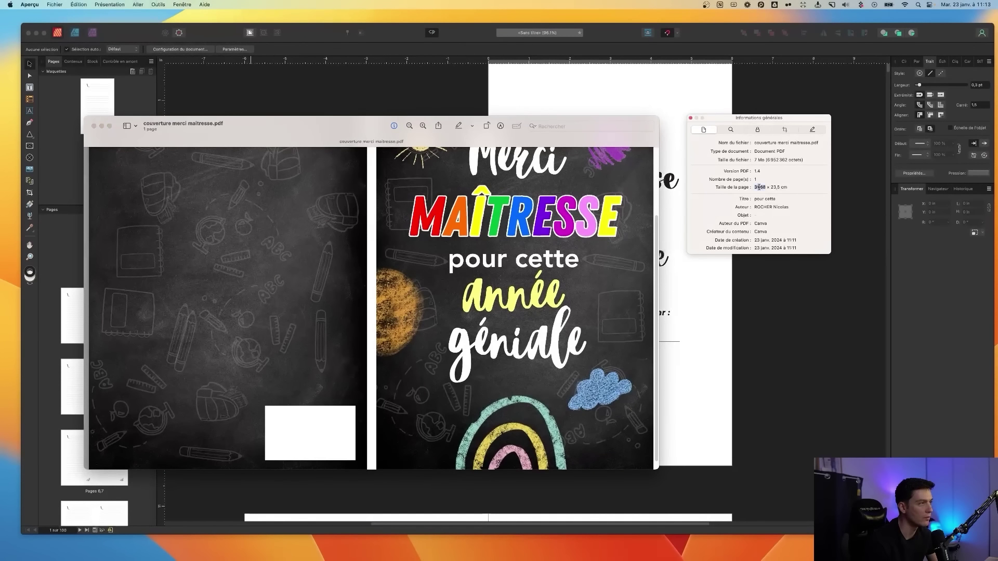
double_click(774, 188)
key("super+c")
key("super+Tab")
double_click(479, 338)
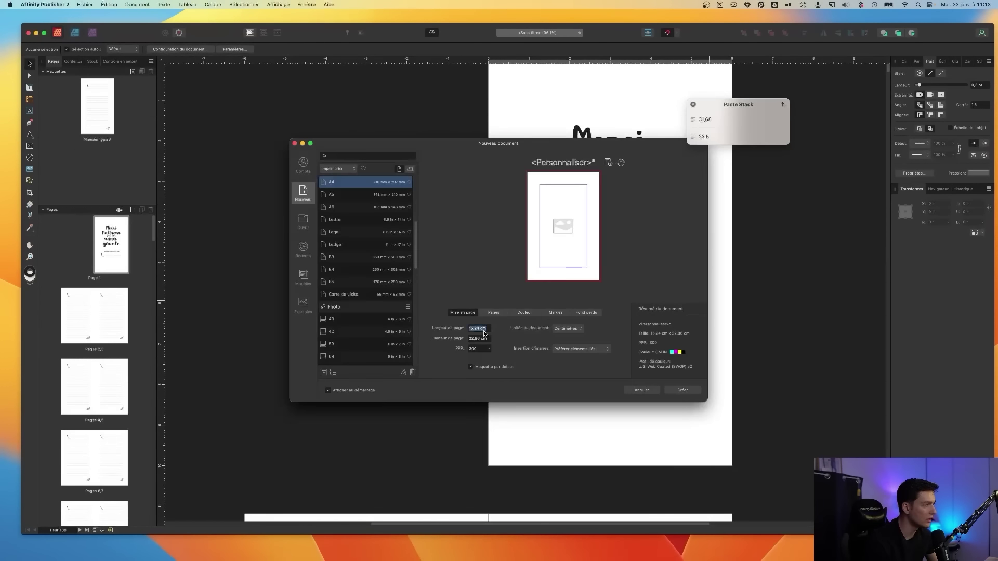
key("super+v")
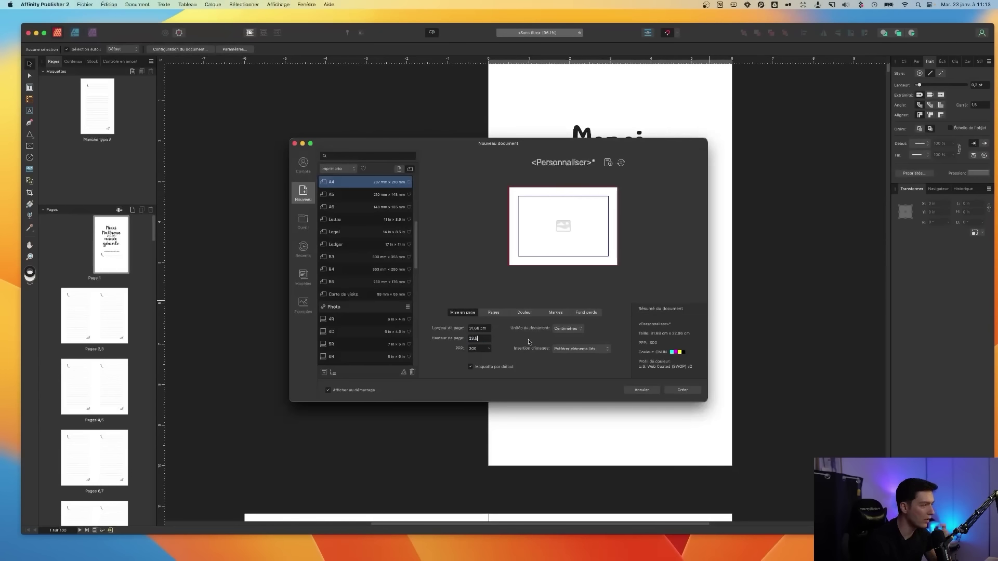
left_click(691, 390)
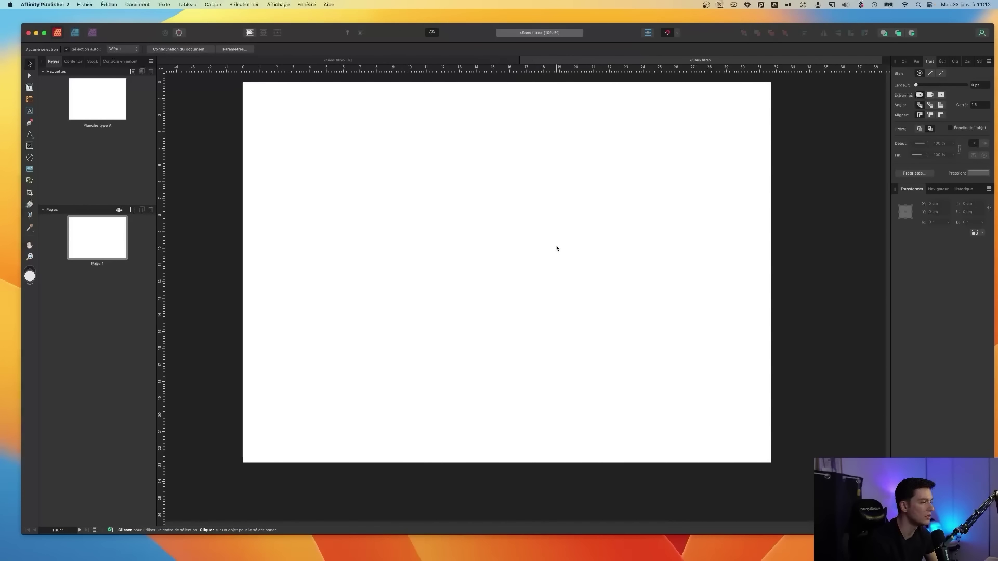
- Place the PAPERBACK_6.000x9.000_100_BW_WHITE_fr_FR.pdf template on the blank page and scale it towards the page's size
left_click_drag(29, 499, 385, 245)
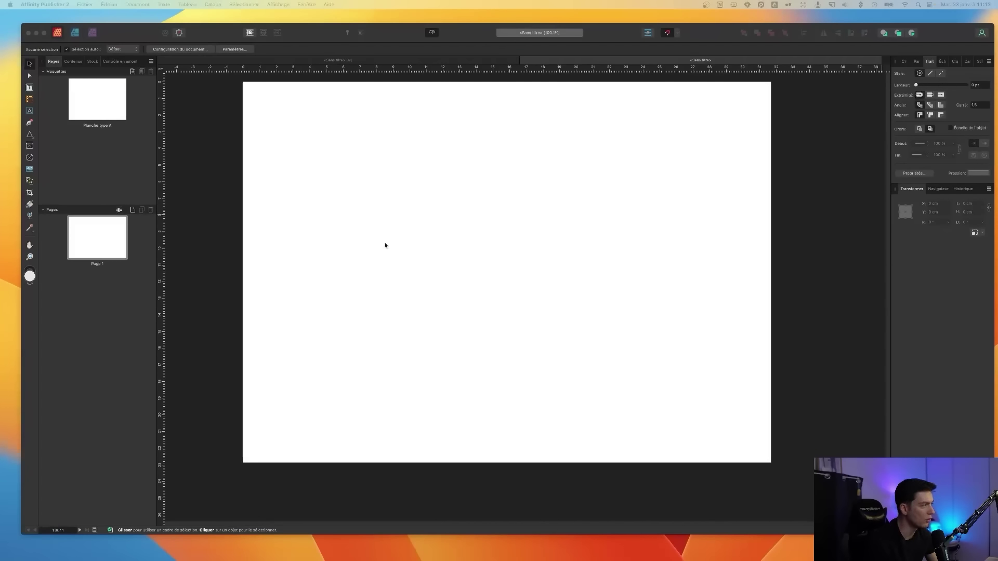
scroll(470, 250, "down", 5)
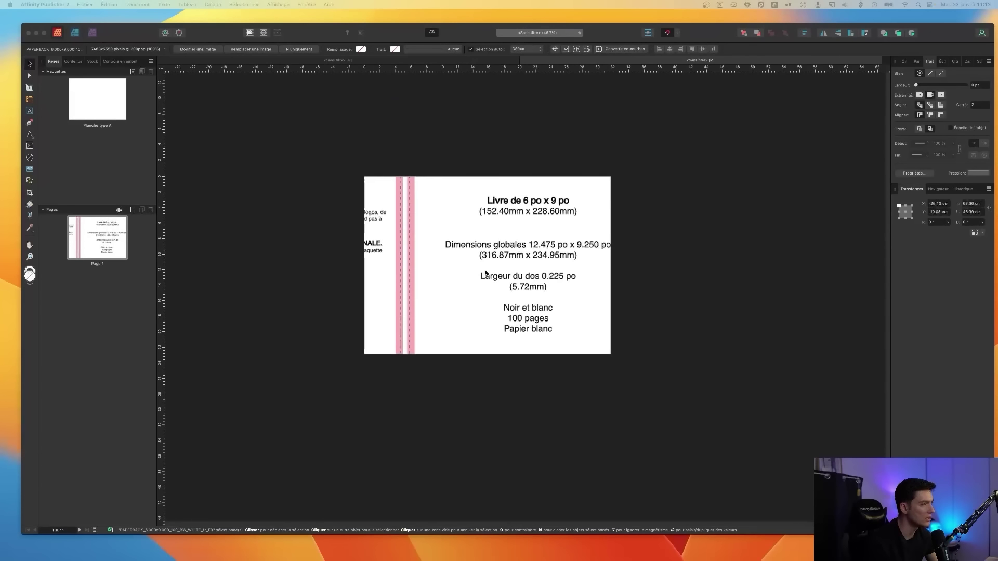
left_click_drag(584, 397, 595, 329)
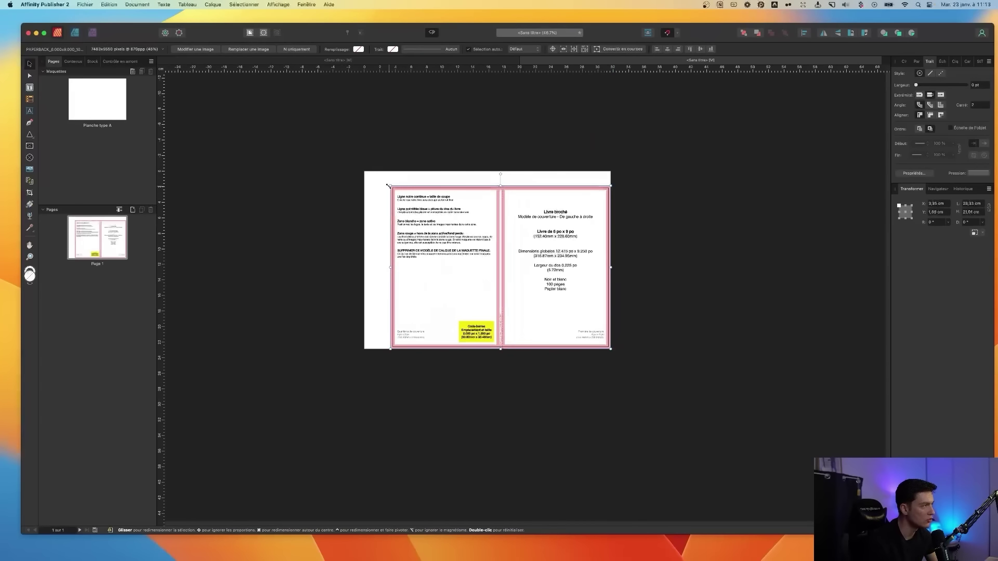
left_click_drag(391, 186, 352, 183)
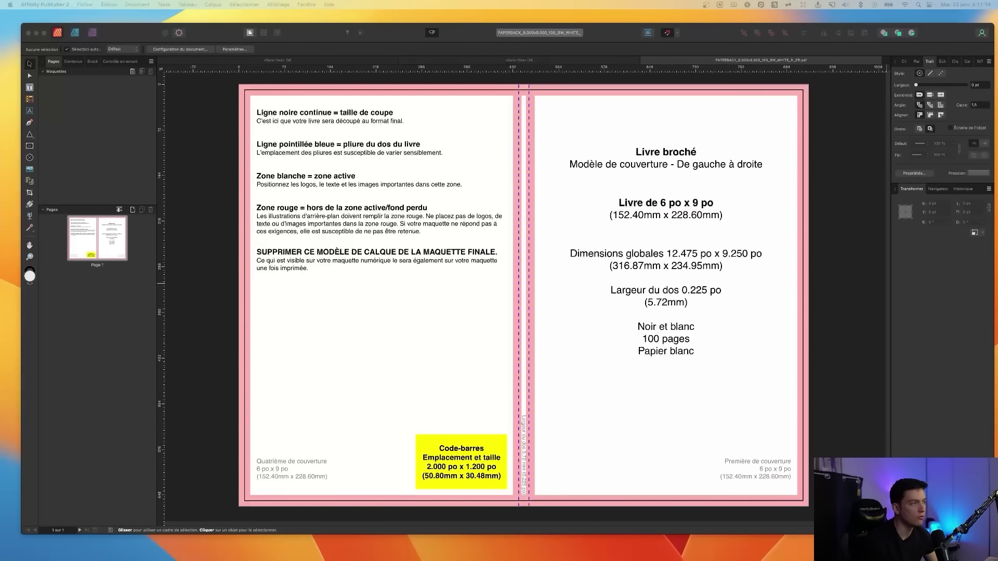
- Try to move the white background rectangle in the separately opened cover template
scroll(464, 213, "down", 2)
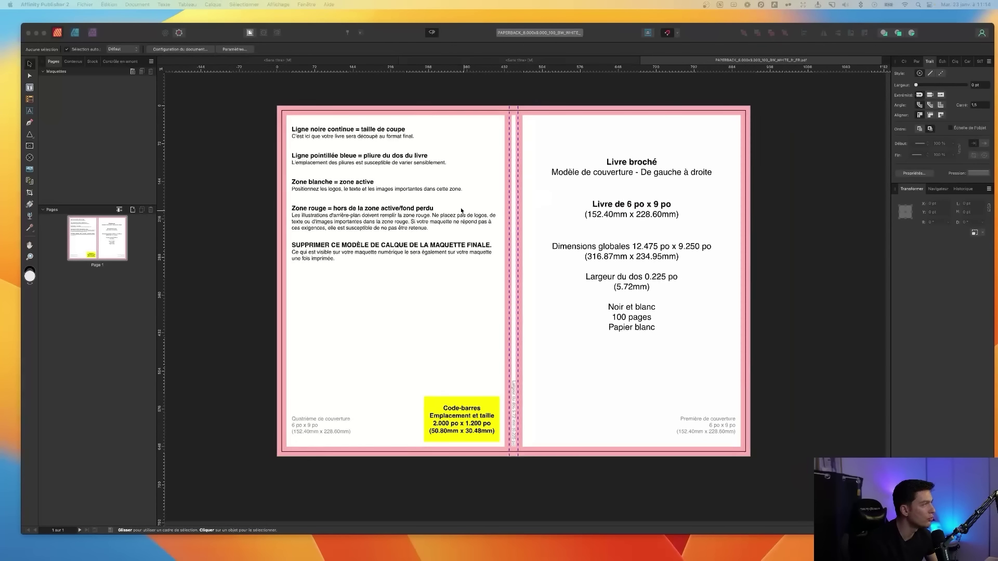
left_click(516, 125)
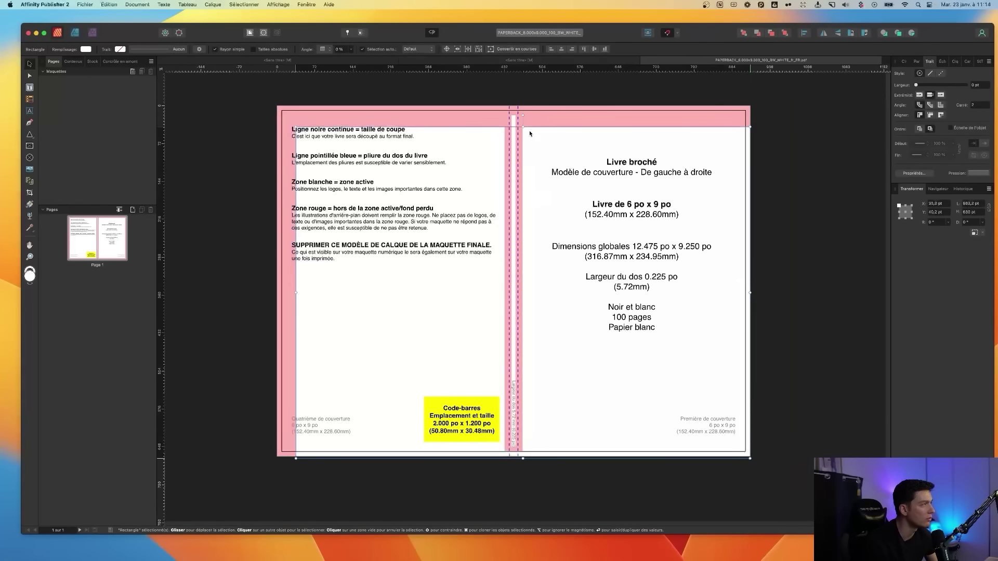
left_click(249, 144)
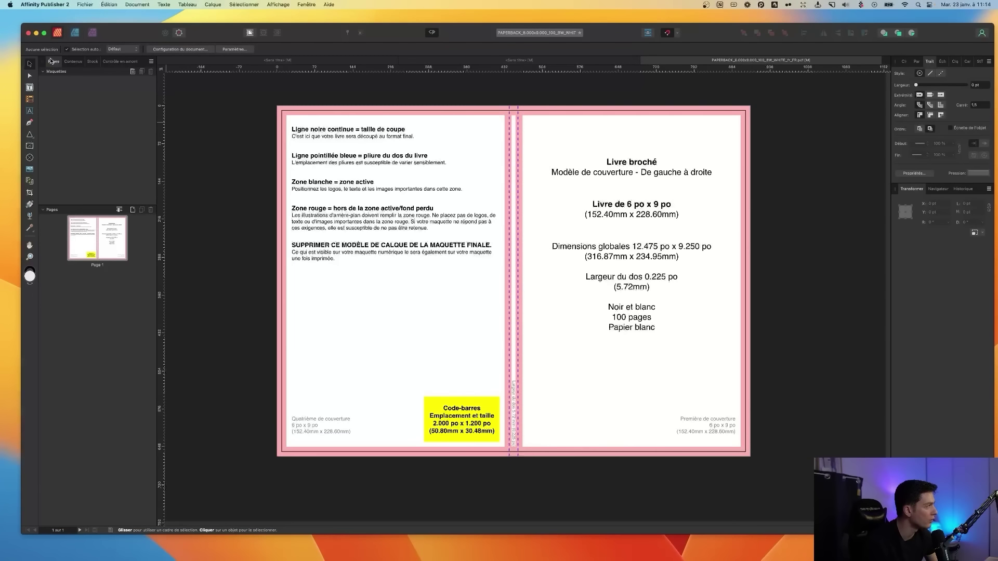
- Switch to the Designer persona and draw a dark red rectangle across the back cover and spine of the template
left_click(74, 32)
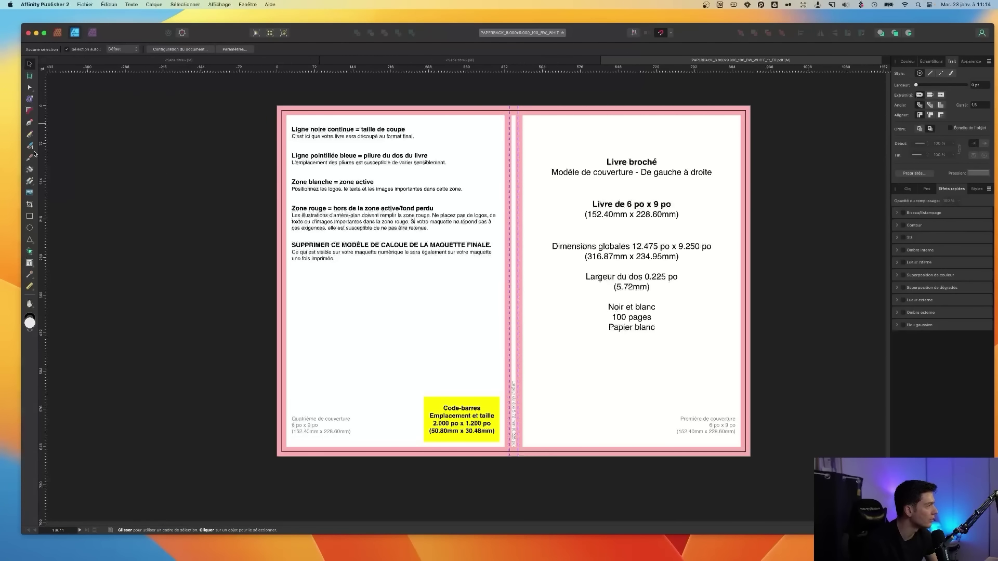
left_click(30, 216)
left_click_drag(302, 194, 541, 352)
left_click(908, 61)
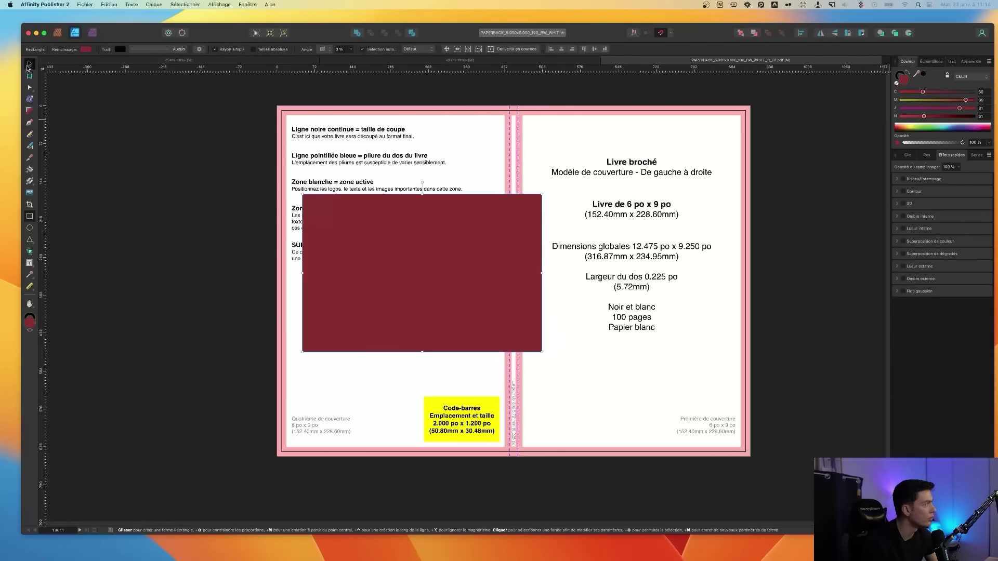
left_click(106, 114)
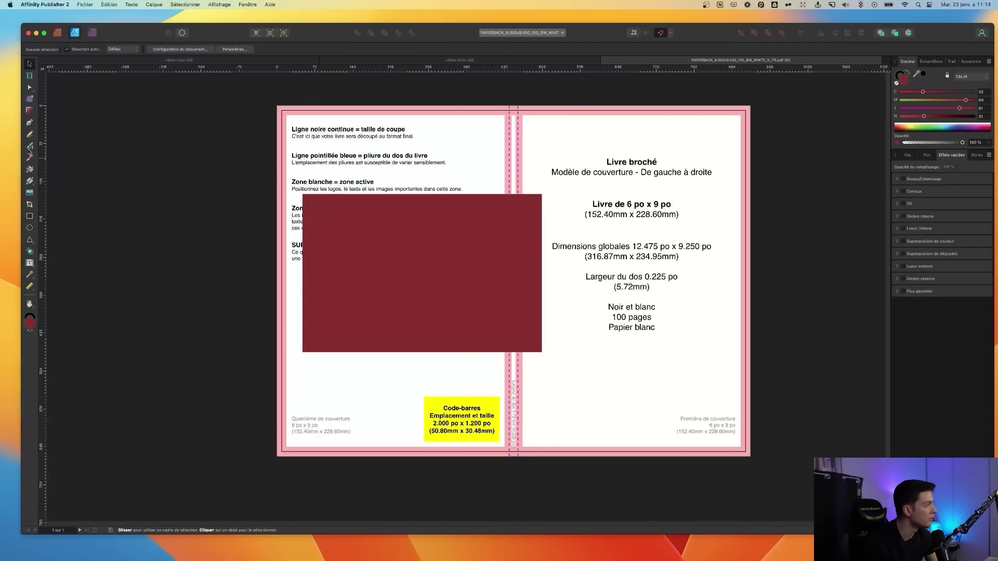
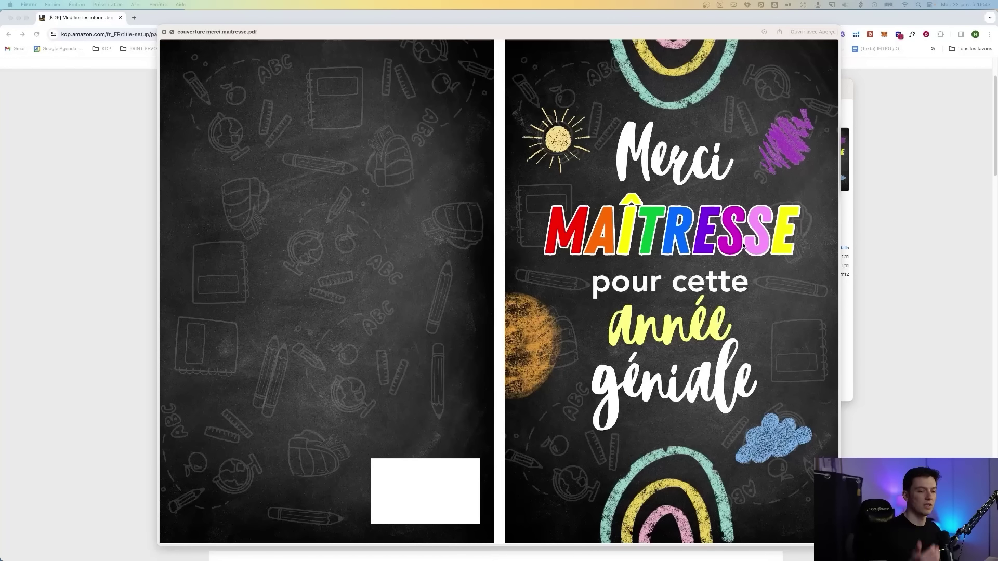
- Close the cover preview and enter "Merci maîtresse pour cette année géniale" as the book title in the KDP paperback details
left_click(939, 213)
left_click(410, 321)
type("M")
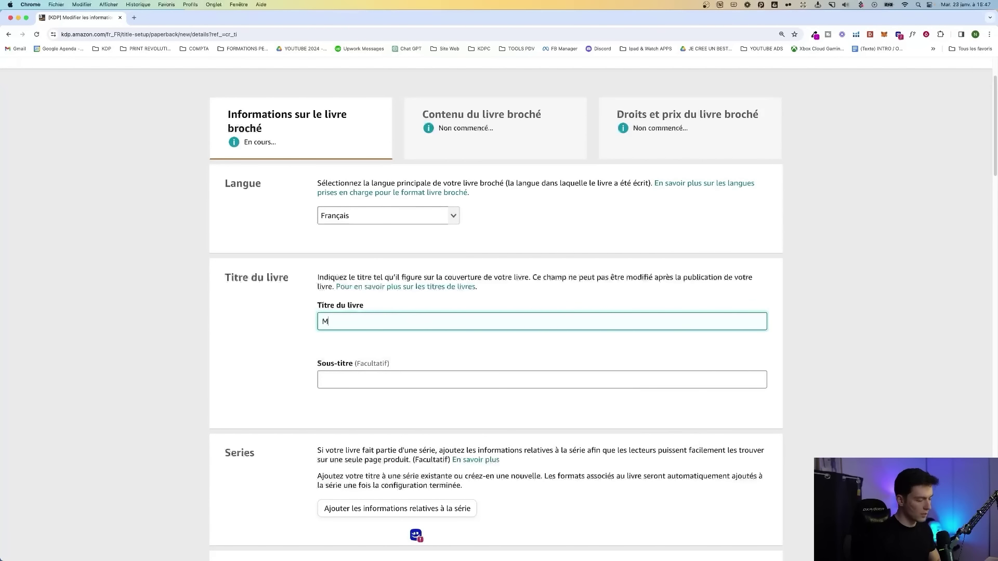
type("erci maîtresse pour")
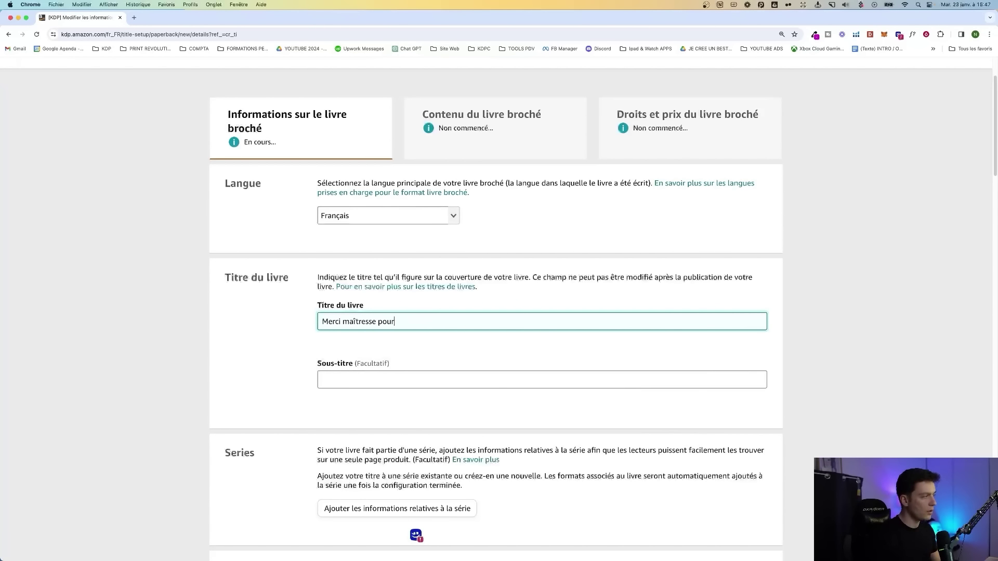
type(" cette année géniale")
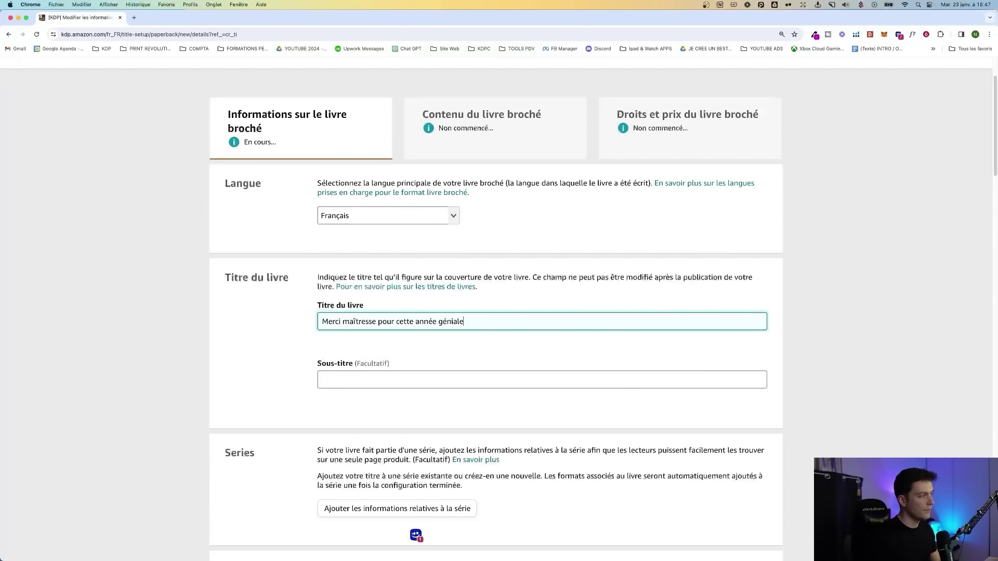
left_click(379, 352)
scroll(379, 352, "down", 1)
- Enter the subtitle "Carnet maîtresse à offrir en cadeau à la fin de l'année", dismissing the Dashlane prompt
left_click(358, 368)
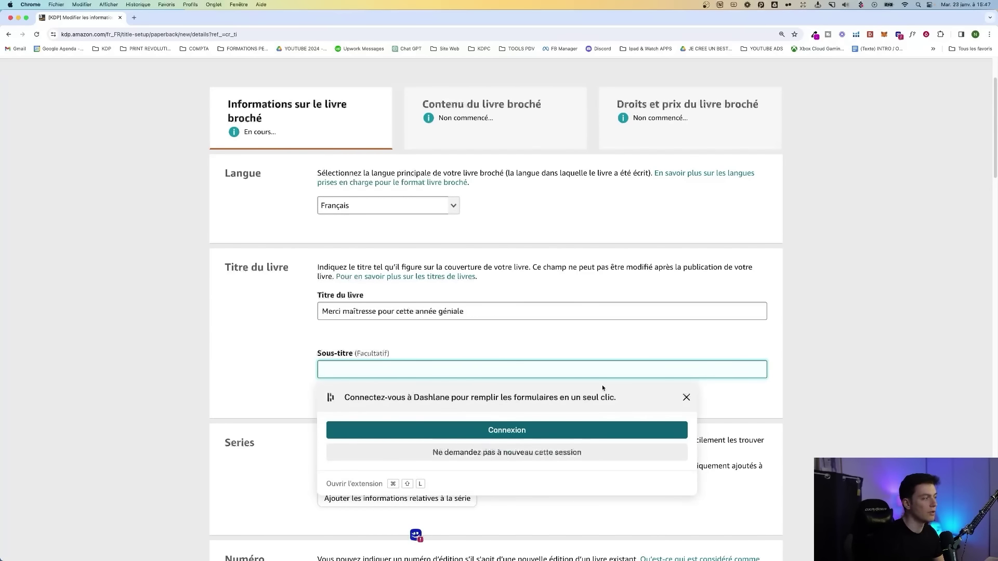
left_click(686, 397)
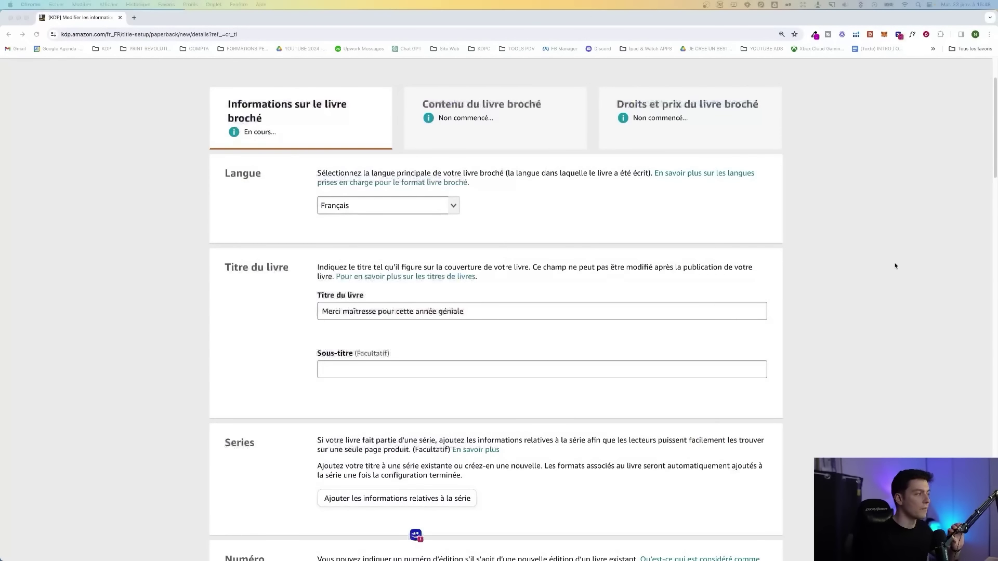
left_click(613, 367)
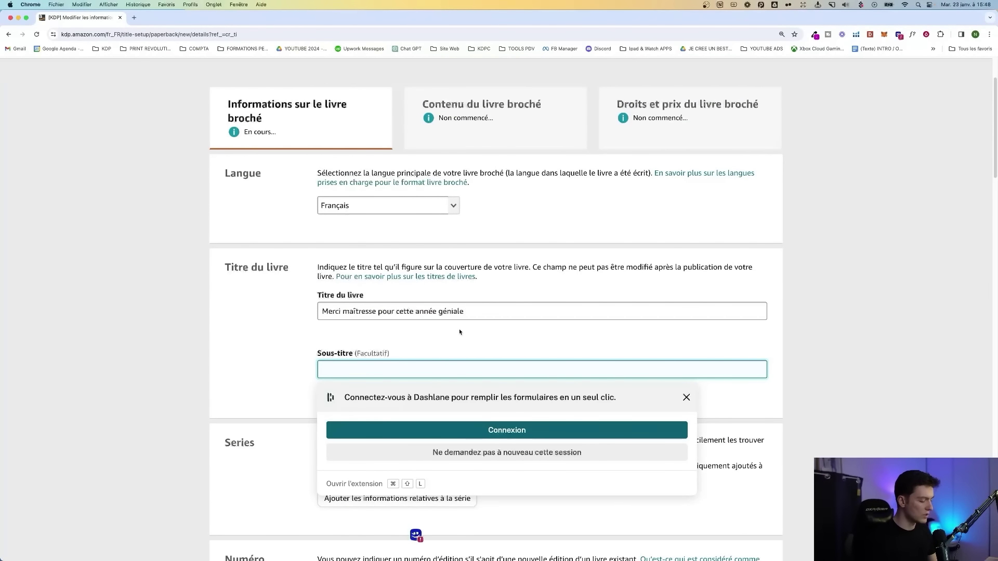
type("Carnet ma^")
type("itresse à fof")
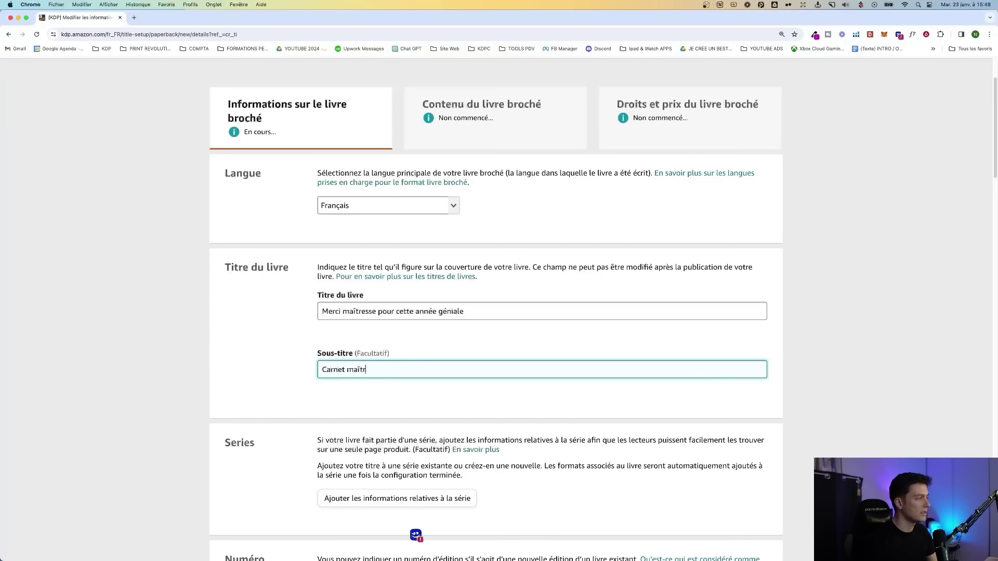
key("BackSpace")
key("BackSpace")
key("BackSpace")
type("offrir en cadeau à la fin de l'année")
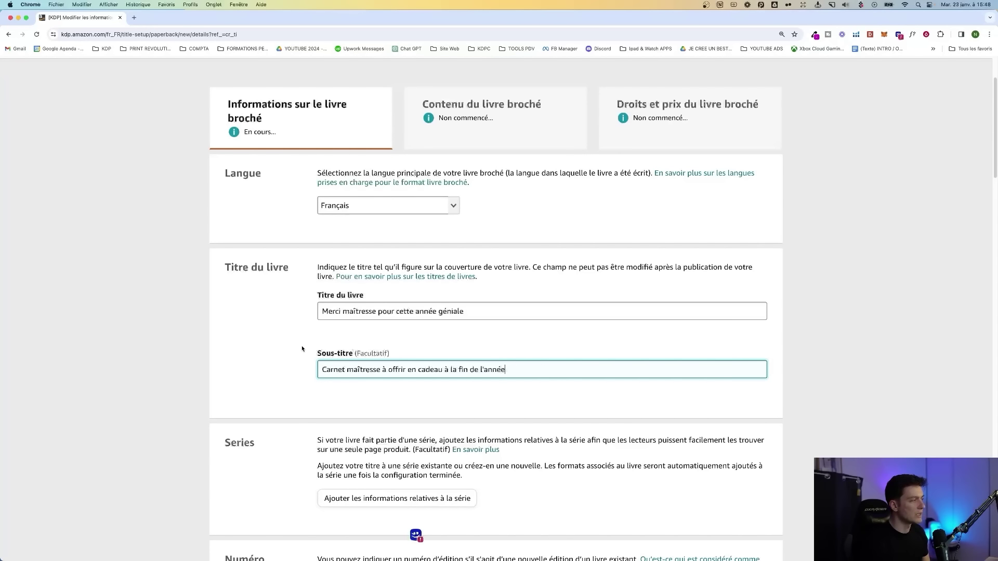
- Review the wording of the book title and subtitle, and continue to the series, edition number and author sections
left_click(334, 369)
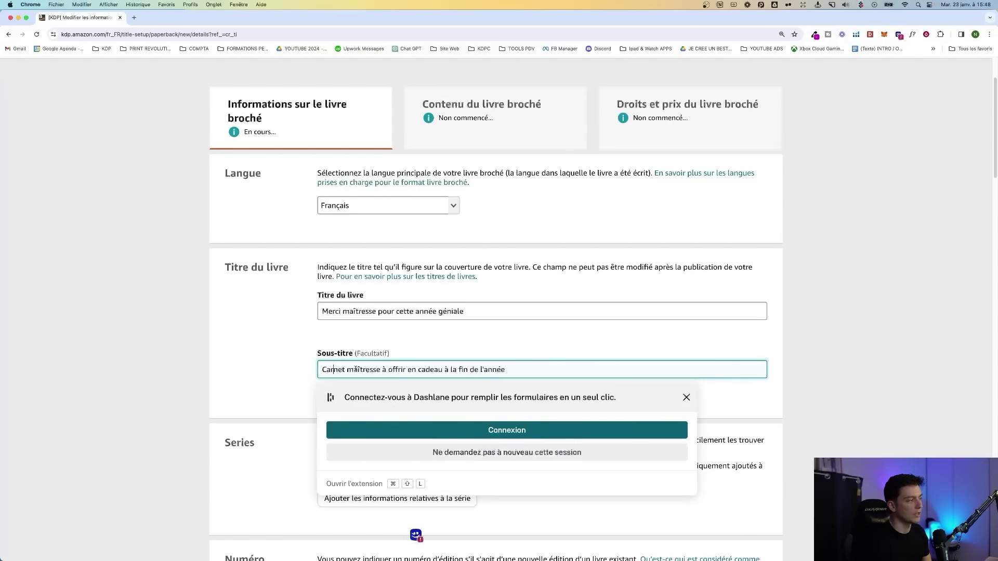
left_click(347, 312)
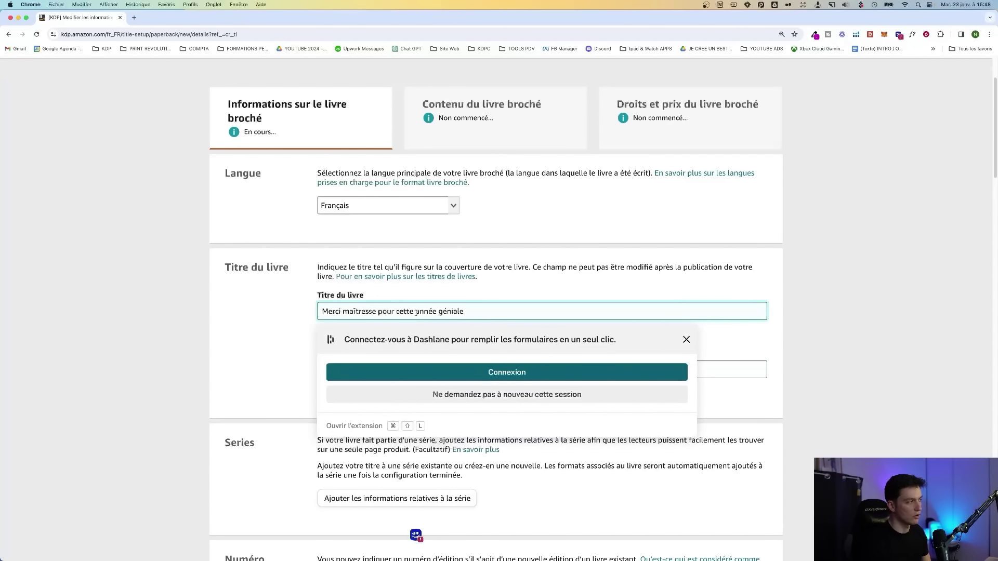
left_click(687, 340)
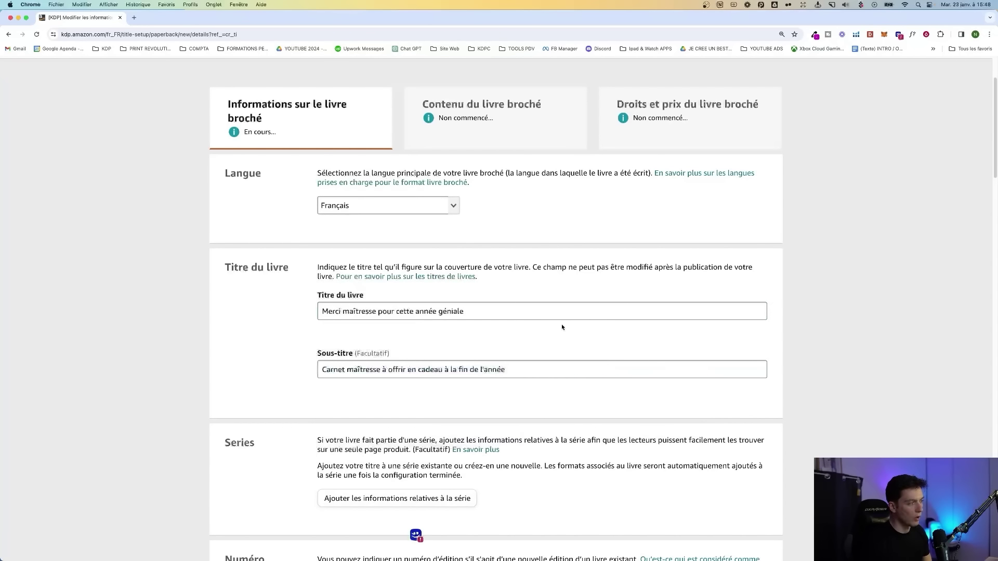
scroll(649, 336, "down", 1)
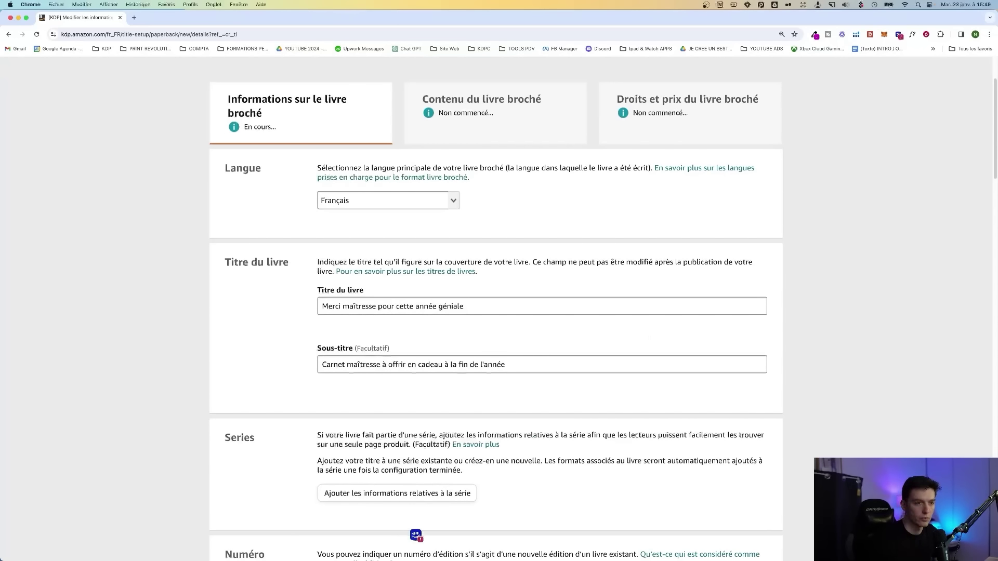
scroll(366, 345, "down", 5)
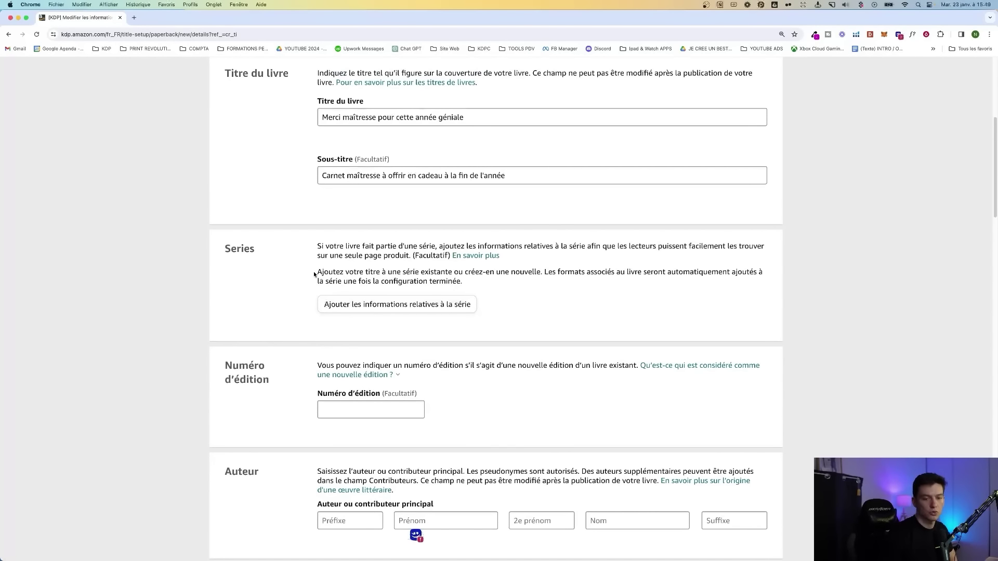
- Enter "Carnet" as the first name and "Maitresse" as the last name of the main author, dismissing the Dashlane prompts
scroll(279, 272, "down", 8)
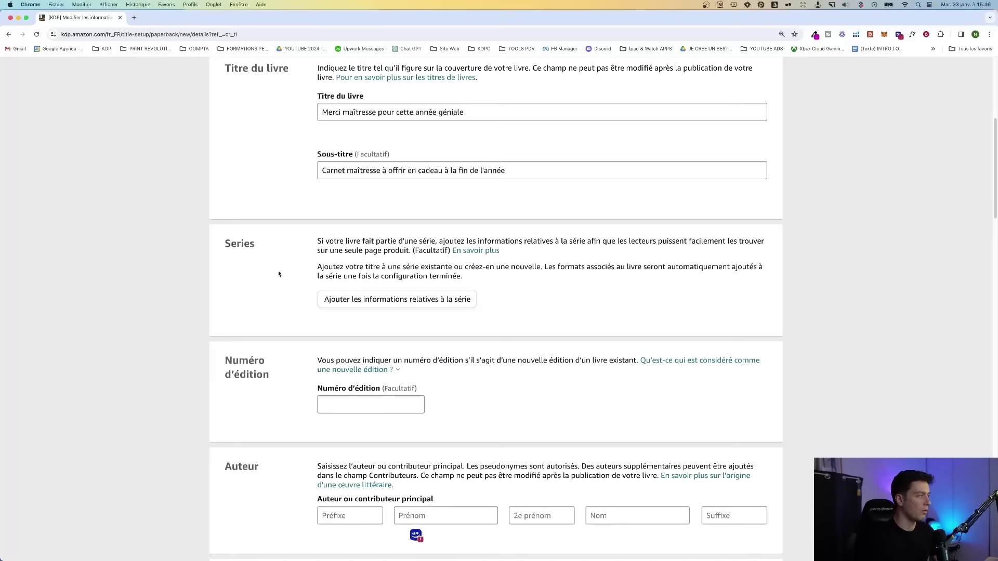
scroll(277, 236, "up", 6)
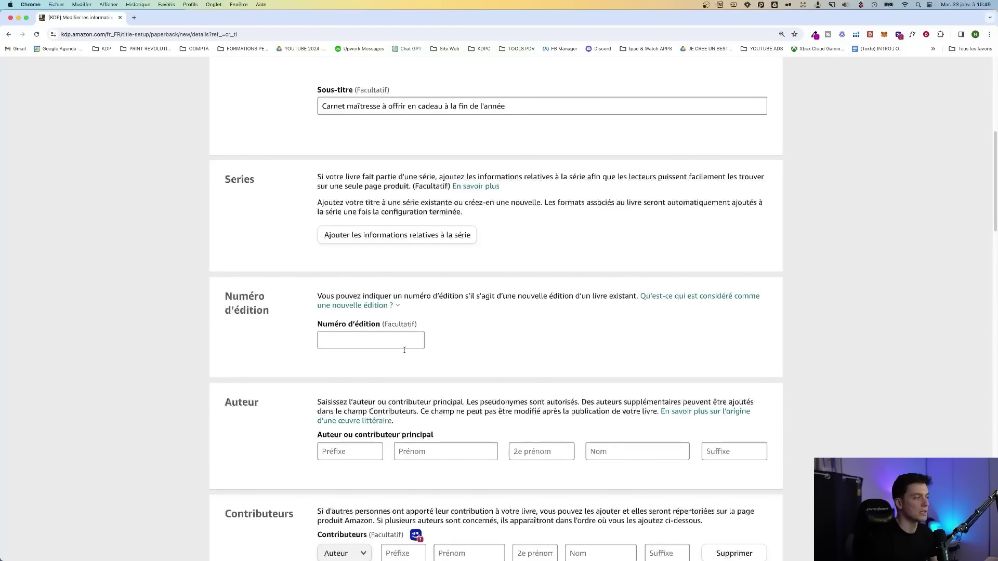
scroll(254, 336, "down", 3)
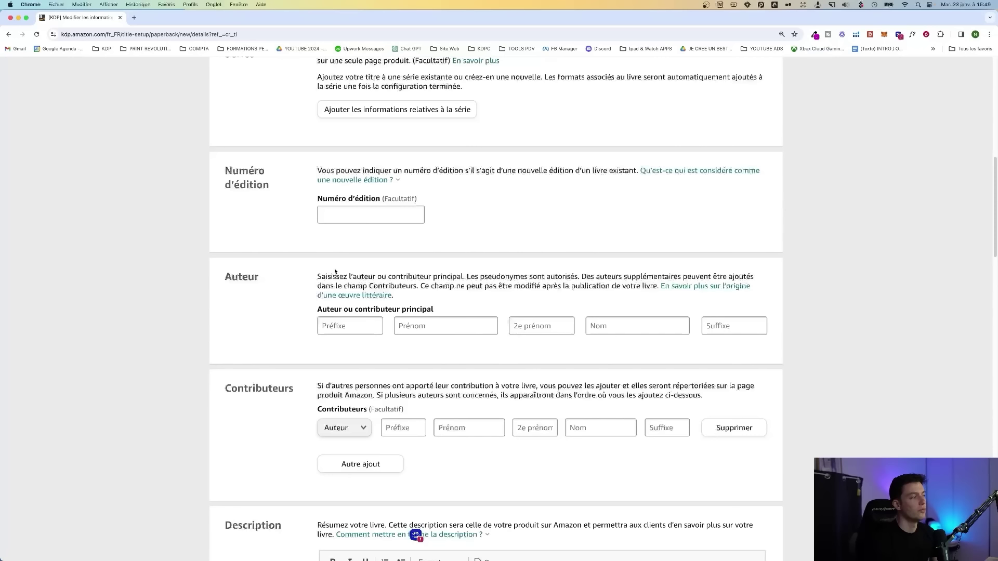
left_click(490, 325)
left_click(593, 280)
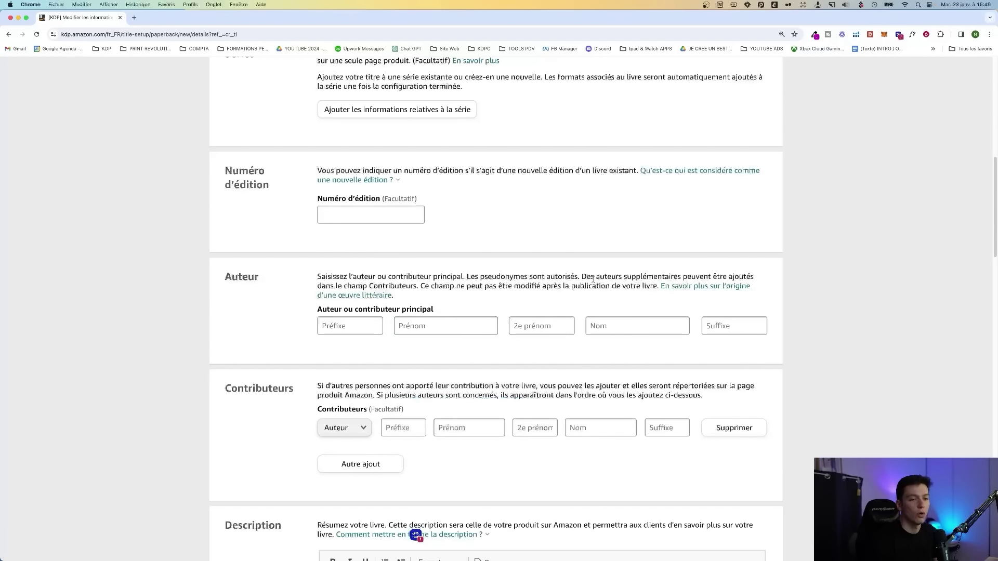
left_click(450, 323)
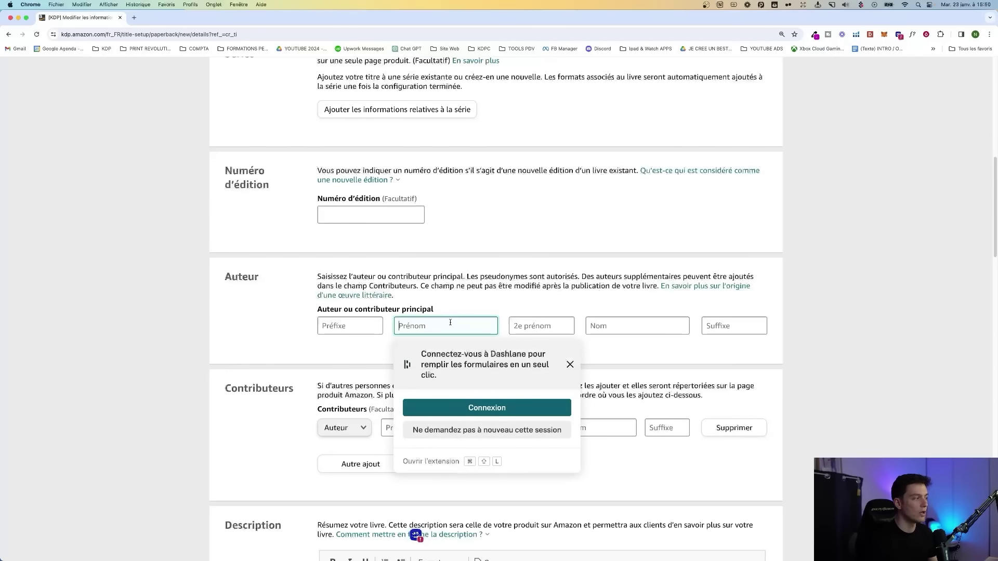
key("Escape")
type("Carnet")
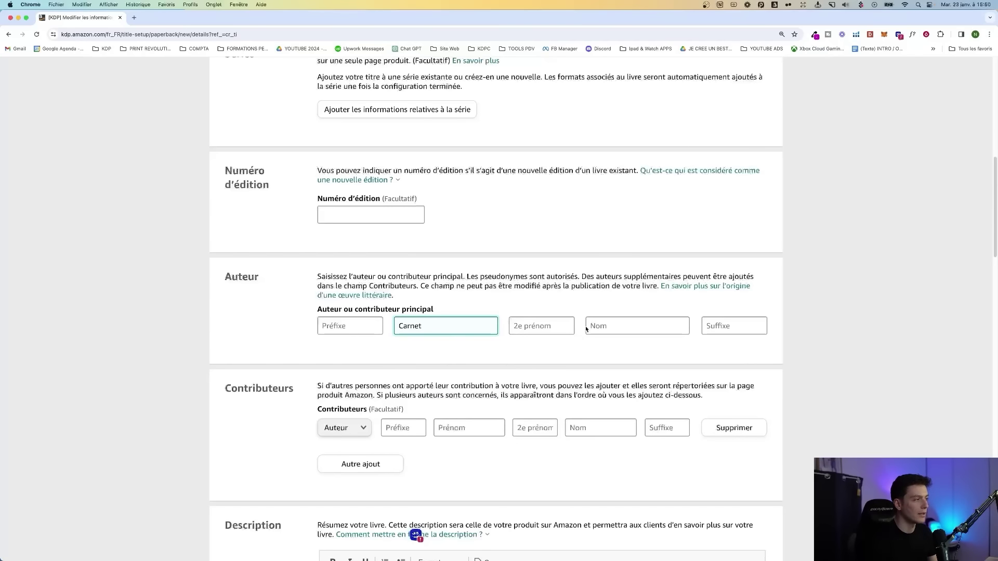
left_click(587, 327)
key("Escape")
type("Maitres")
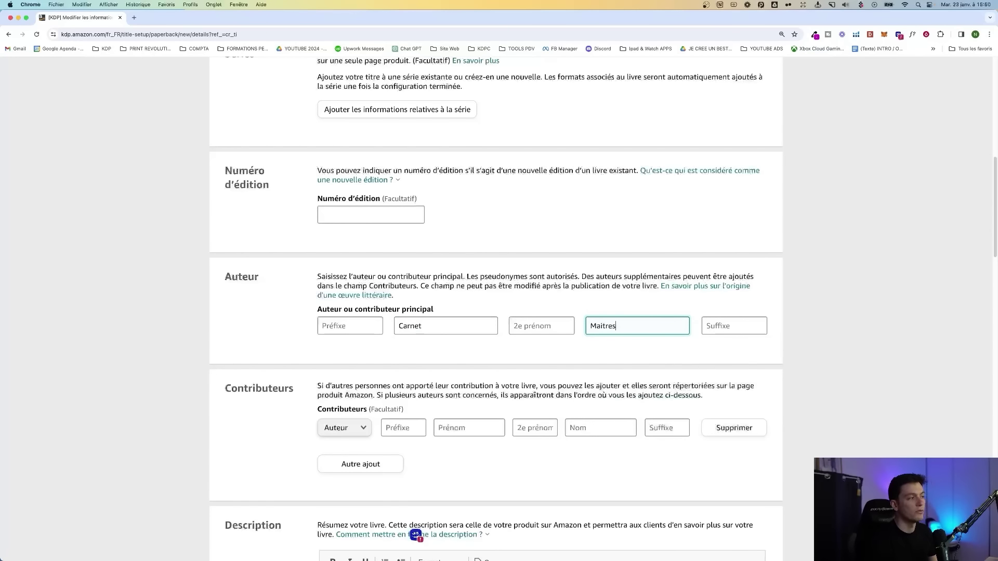
type("se")
- Replace the main author's first and last name with a realistic pen name
double_click(457, 327)
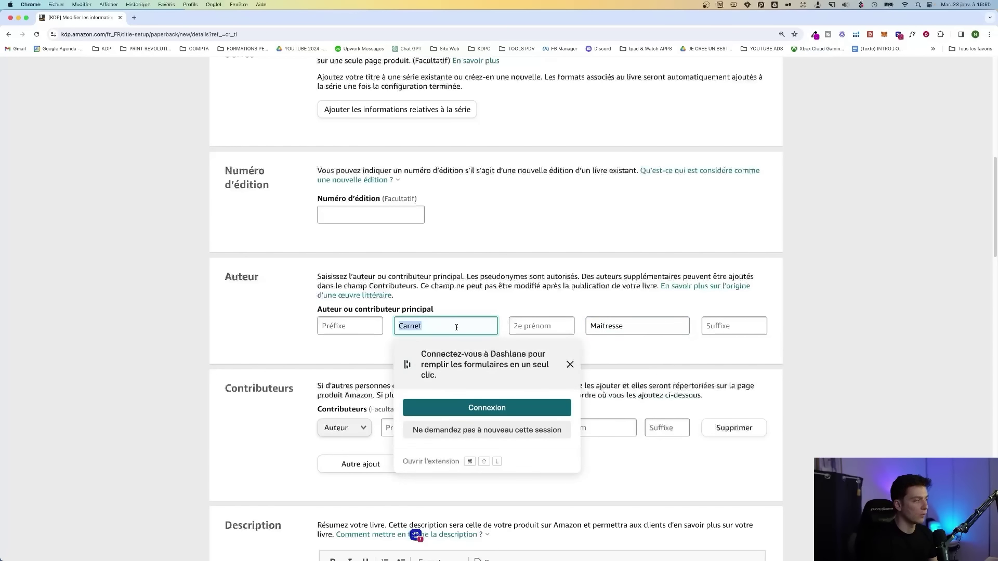
key("Escape")
type("Delphine")
double_click(632, 328)
key("Escape")
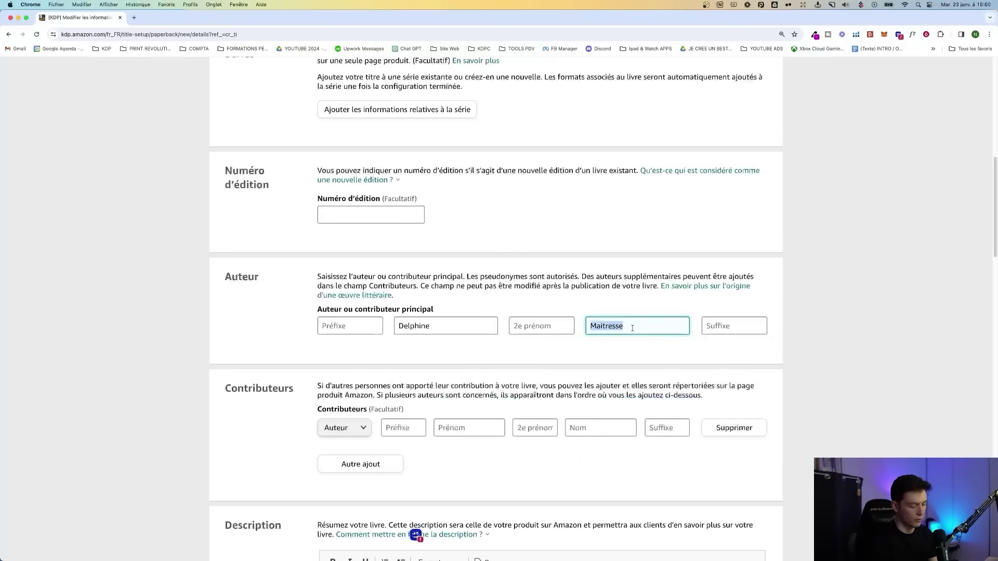
type("Duchemin")
left_click(758, 310)
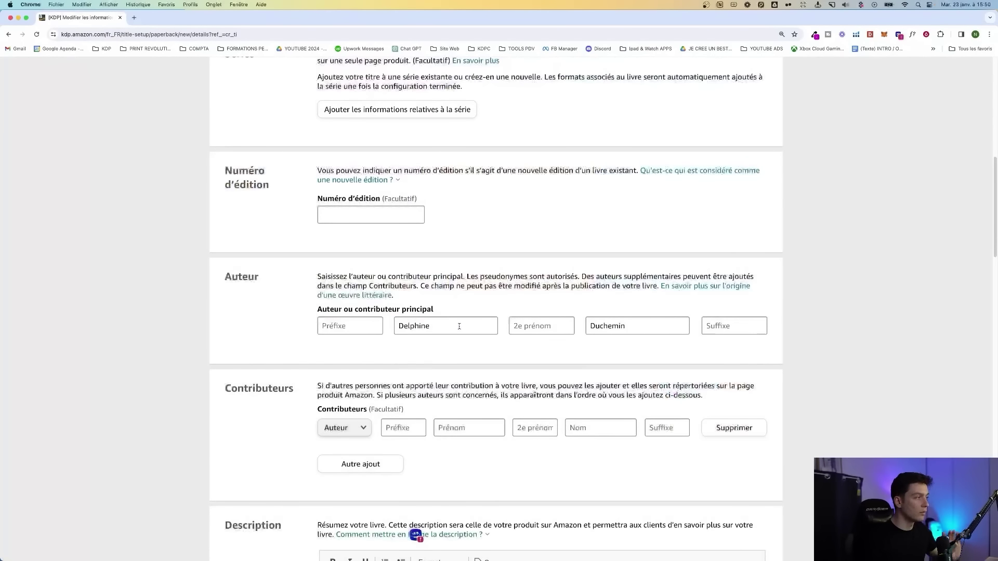
- Change the main author to a publisher-style name, with "Edition" as first name and "Petit Soleil" as last name
double_click(459, 326)
type("Edition")
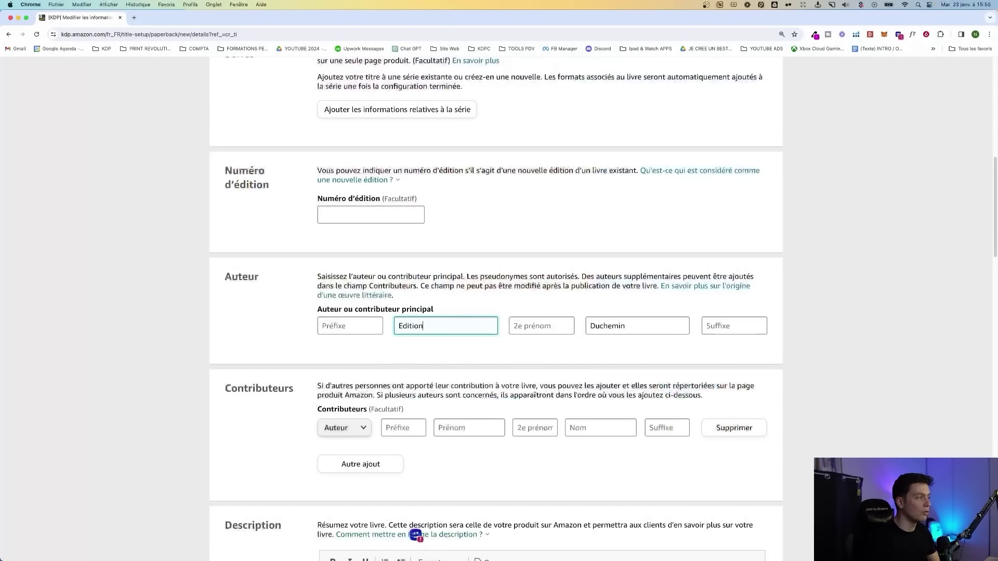
double_click(629, 327)
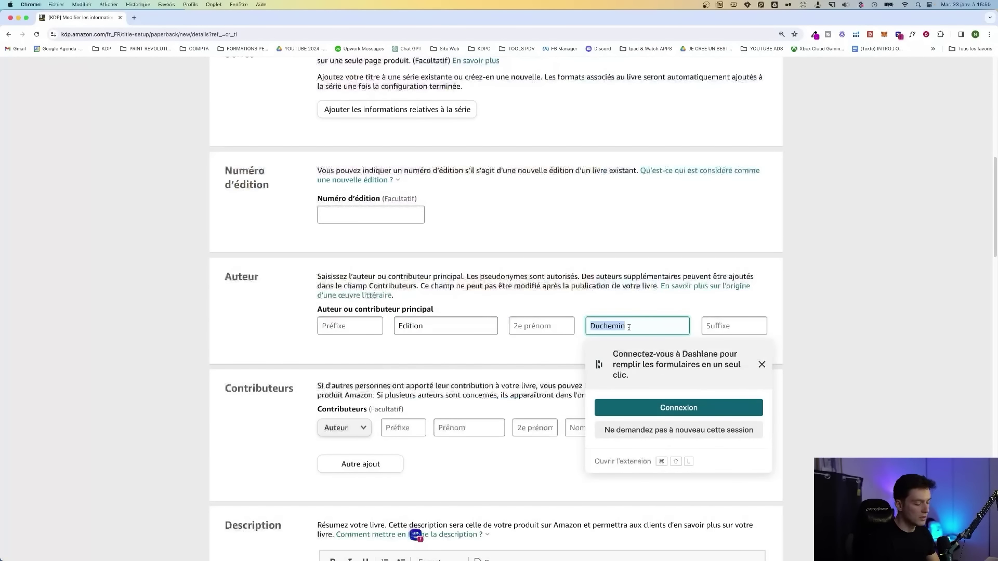
type("Petit Soleil")
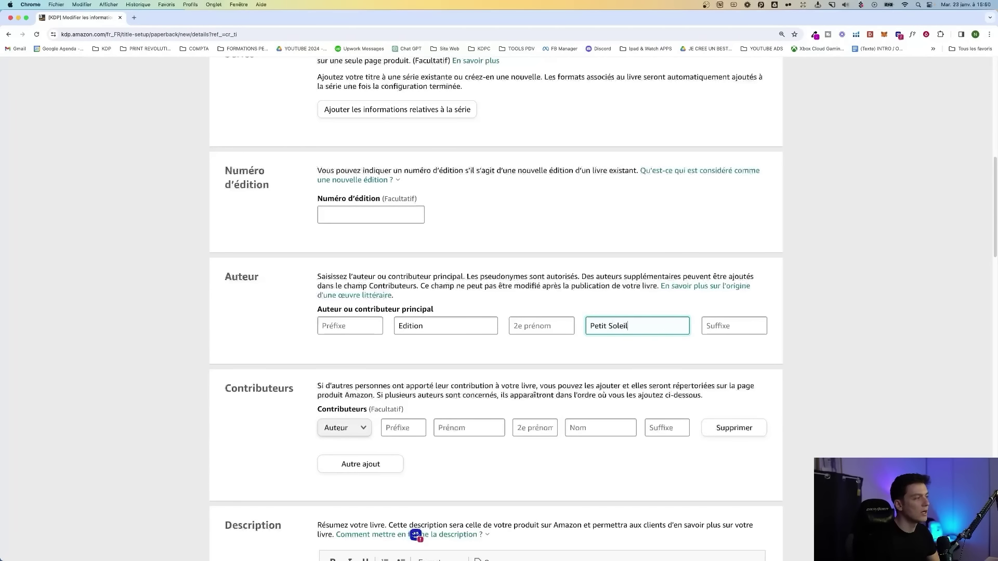
left_click(816, 326)
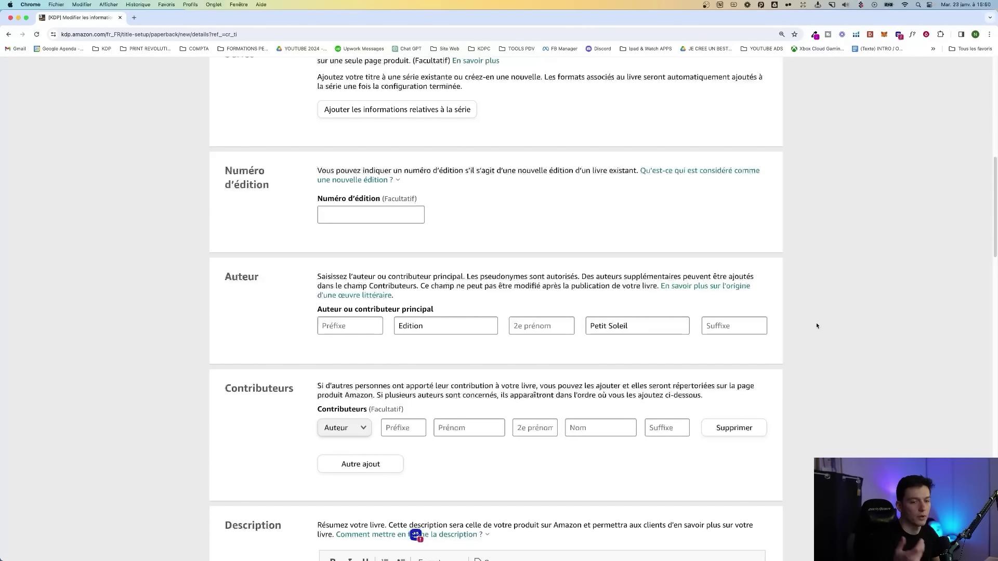
- Set the main author's first and last name back to the personal pen name instead of the publisher-style name
double_click(494, 325)
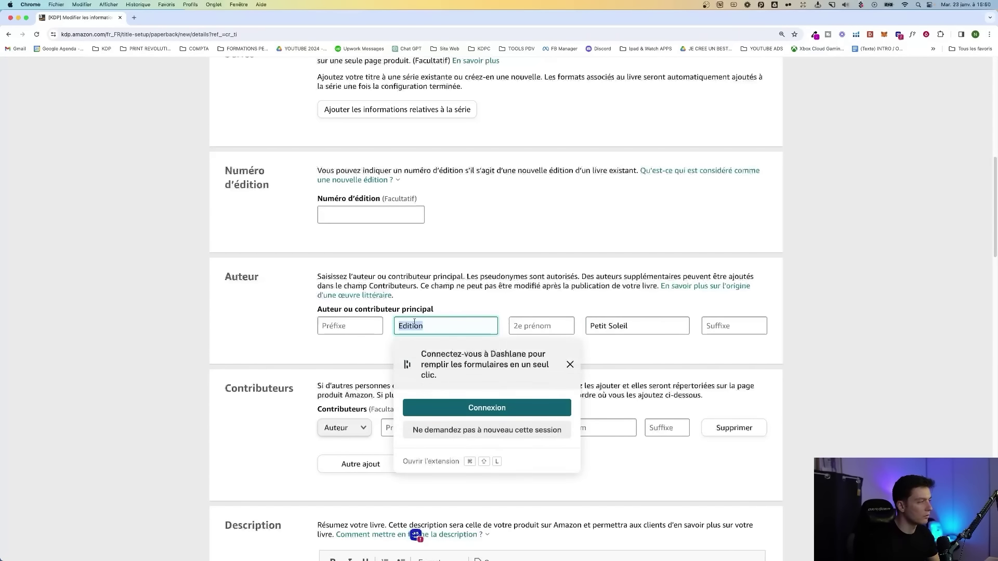
type("Delphine")
key("Tab")
key("Tab")
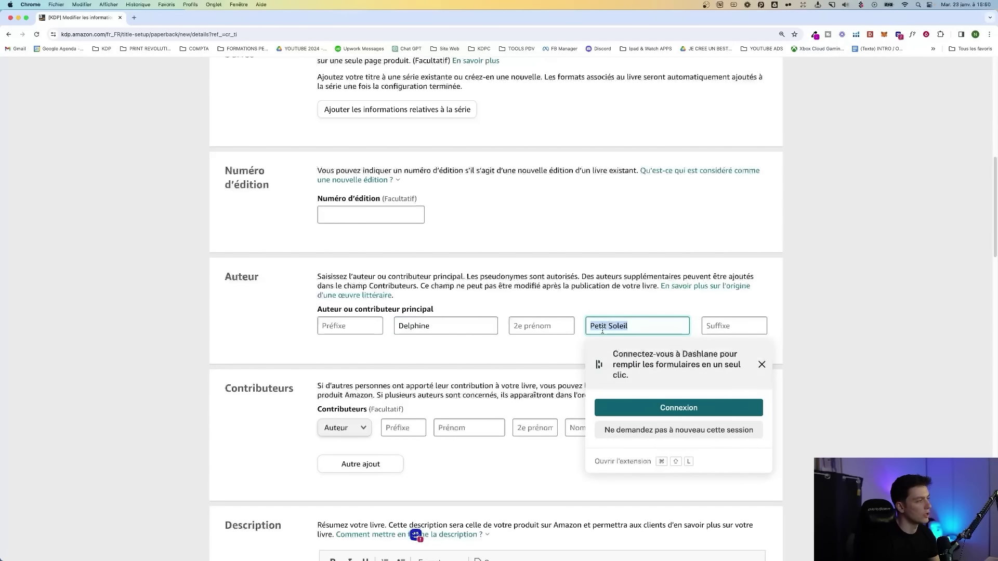
type("Duchemin")
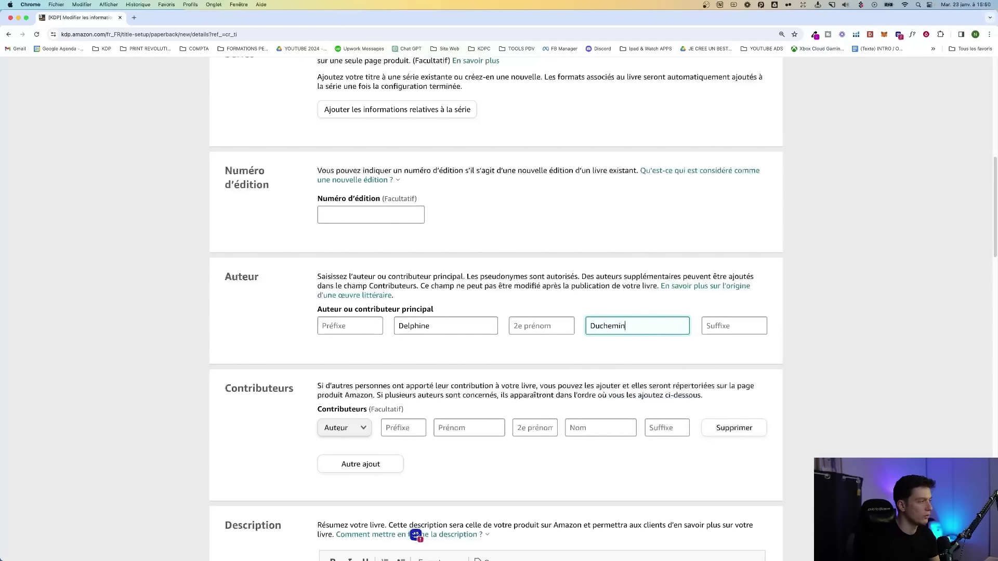
left_click(769, 358)
scroll(537, 296, "down", 2)
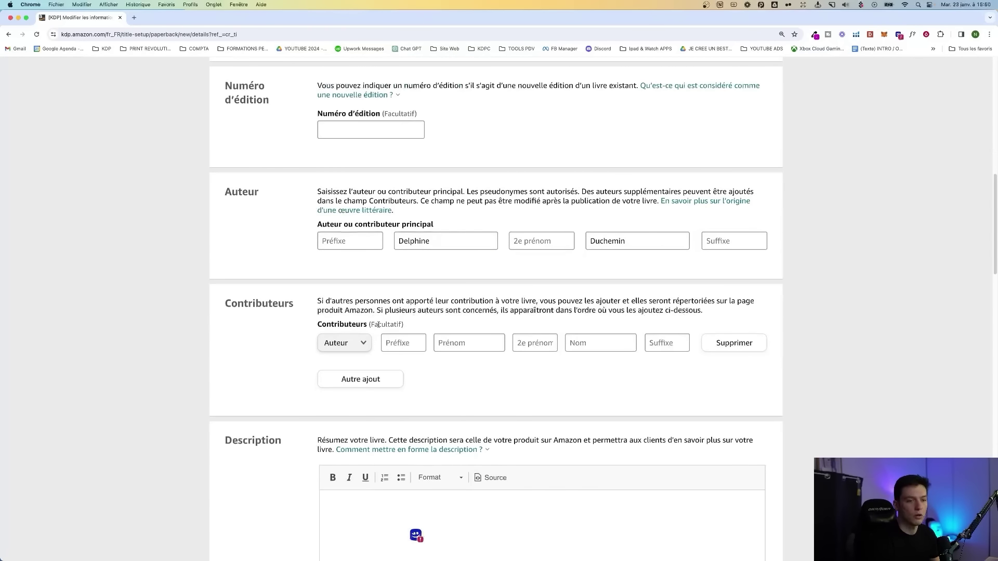
- Write "Merci Maîtresse pour cette année géniale" in bold as the opening line of the book description
scroll(498, 364, "down", 3)
left_click(352, 397)
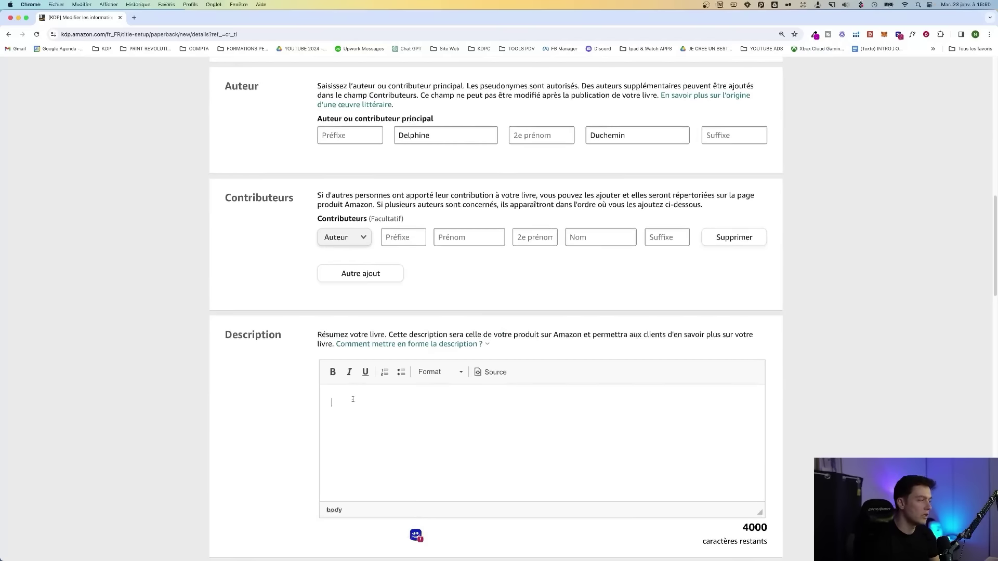
scroll(397, 423, "down", 1)
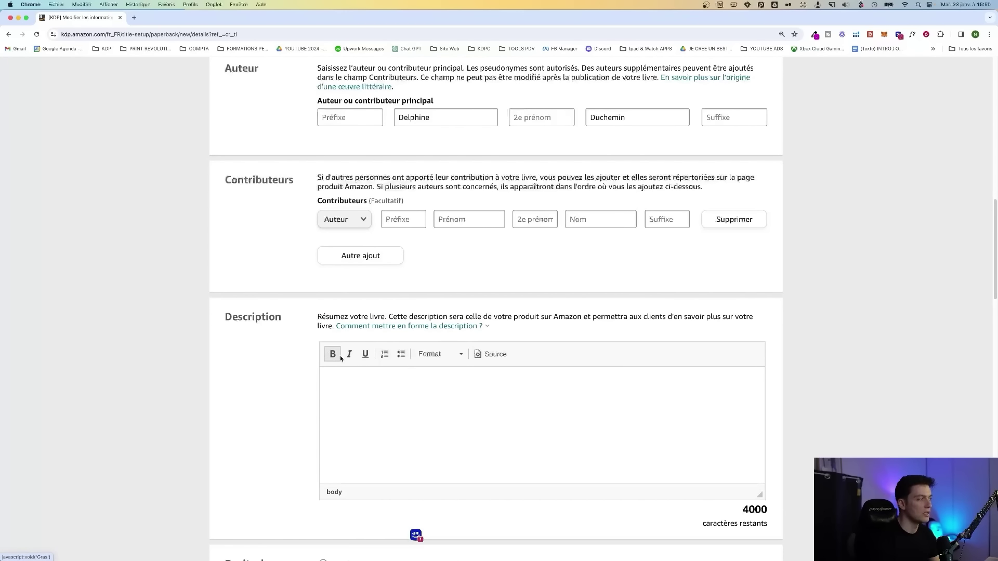
left_click(434, 354)
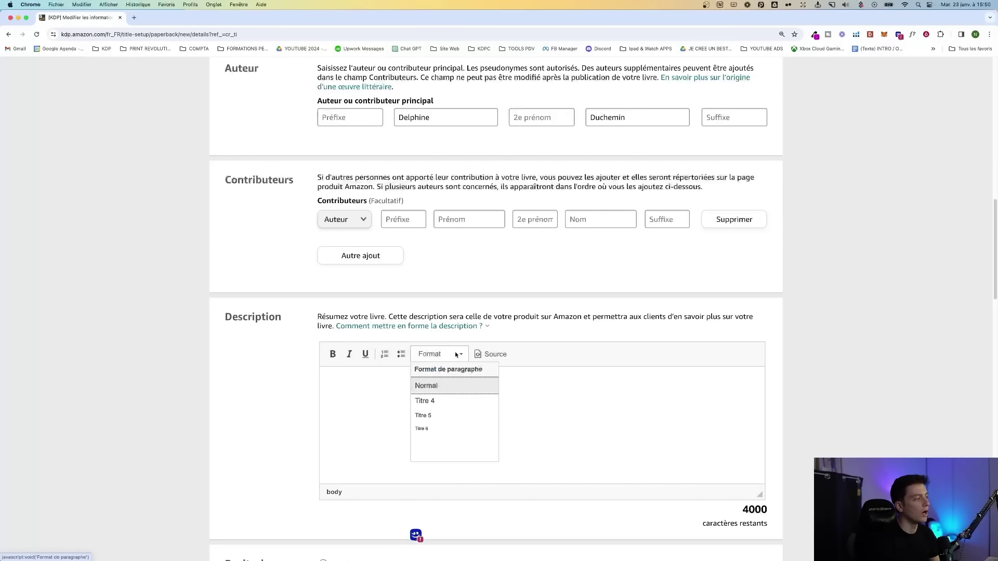
left_click(511, 413)
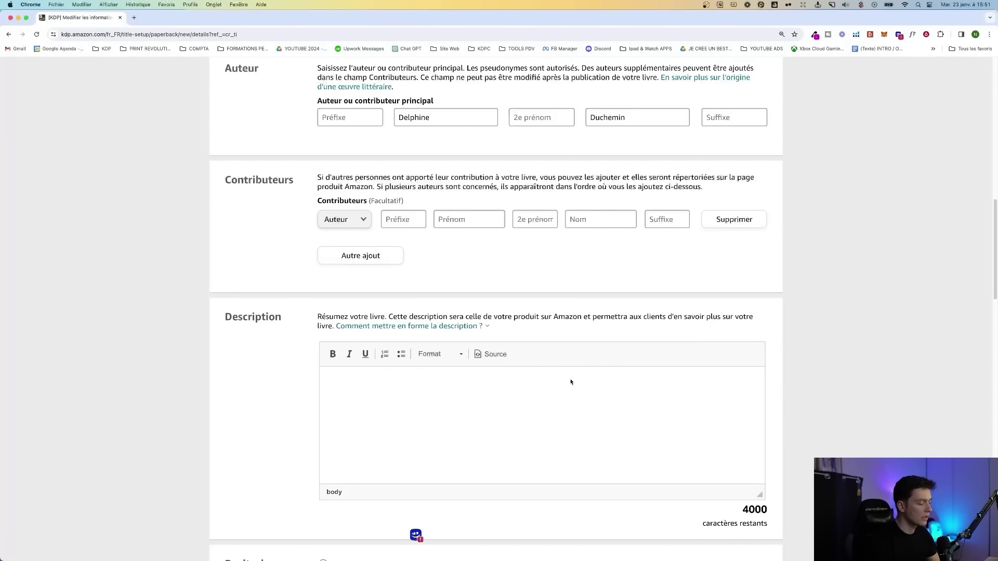
type("Merci ")
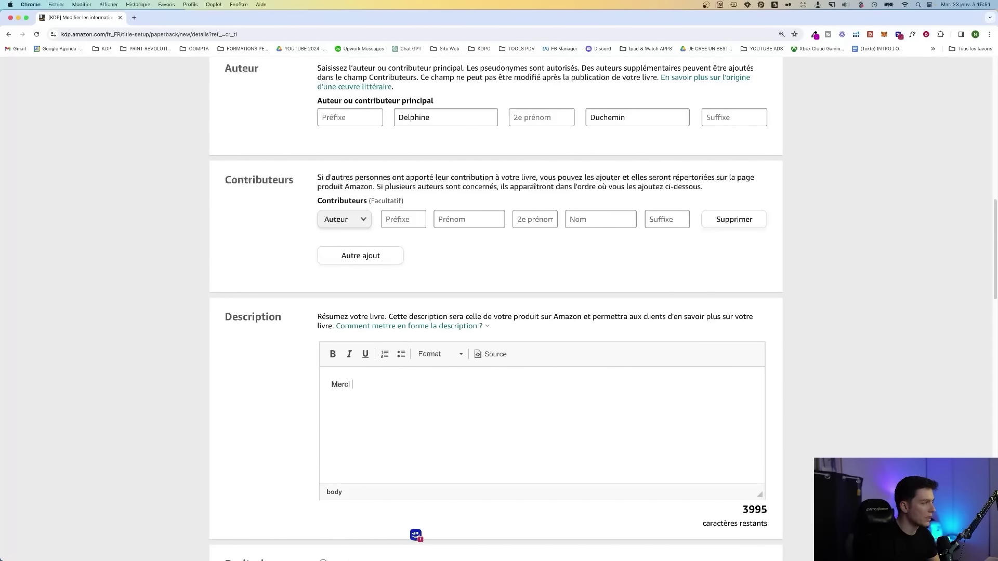
type("Maîtresse pour cet")
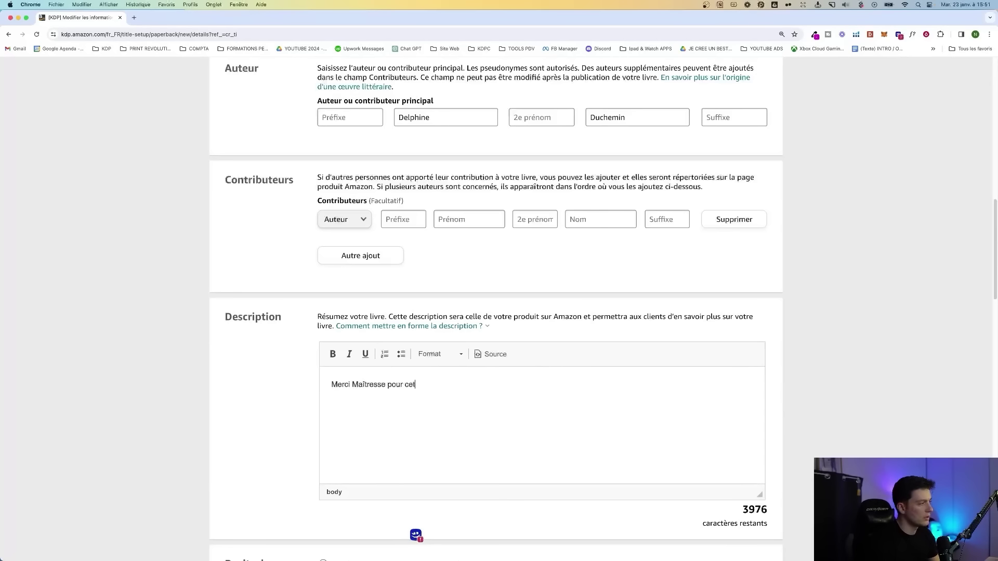
type("te année géniale")
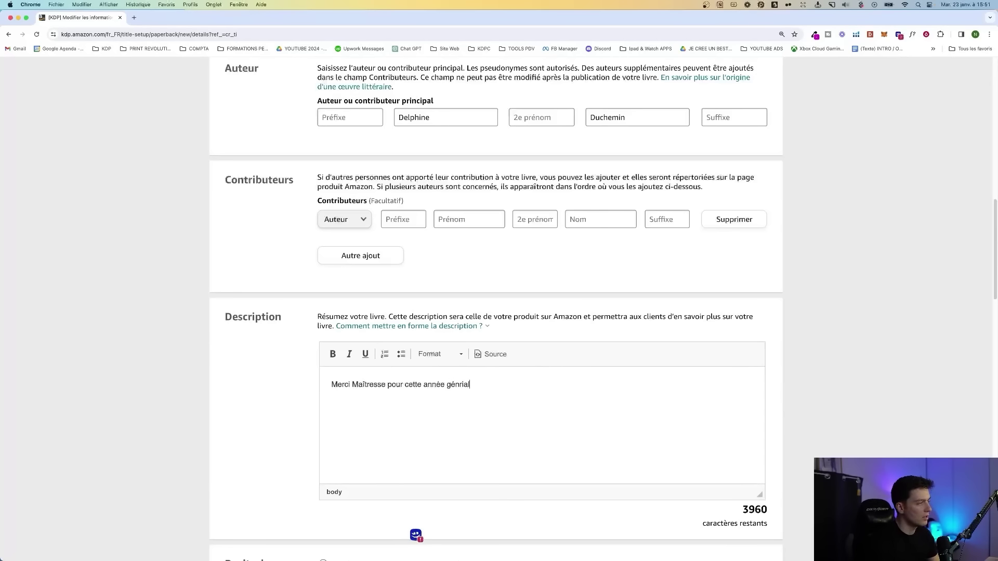
key("super+a")
key("super+b")
- Add the non-bold line "Ce petit carnet est idéal comme cadeau à offrir à sa maîtresse." below the bold line of the description
scroll(410, 328, "up", 4)
scroll(409, 323, "up", 4)
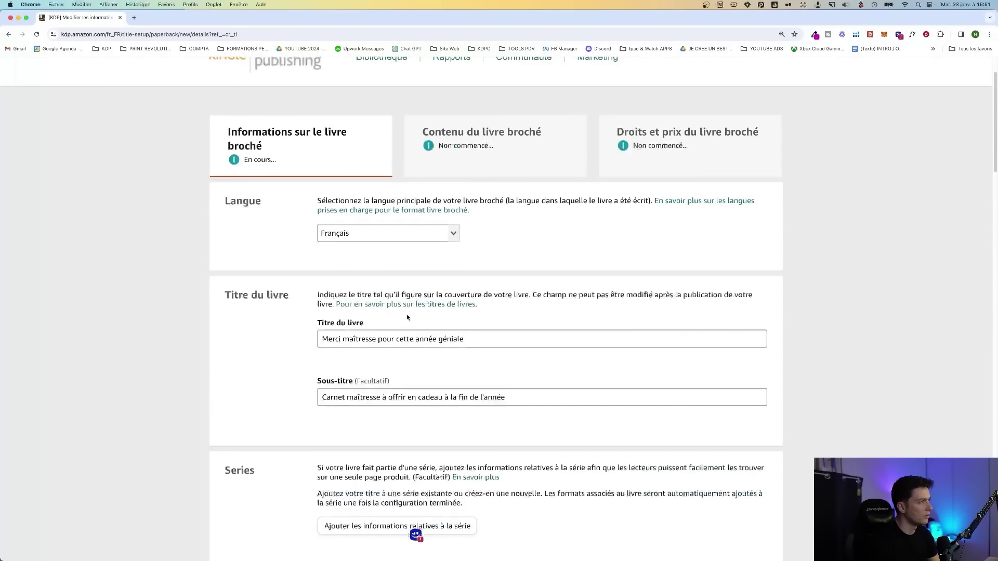
scroll(406, 330, "down", 10)
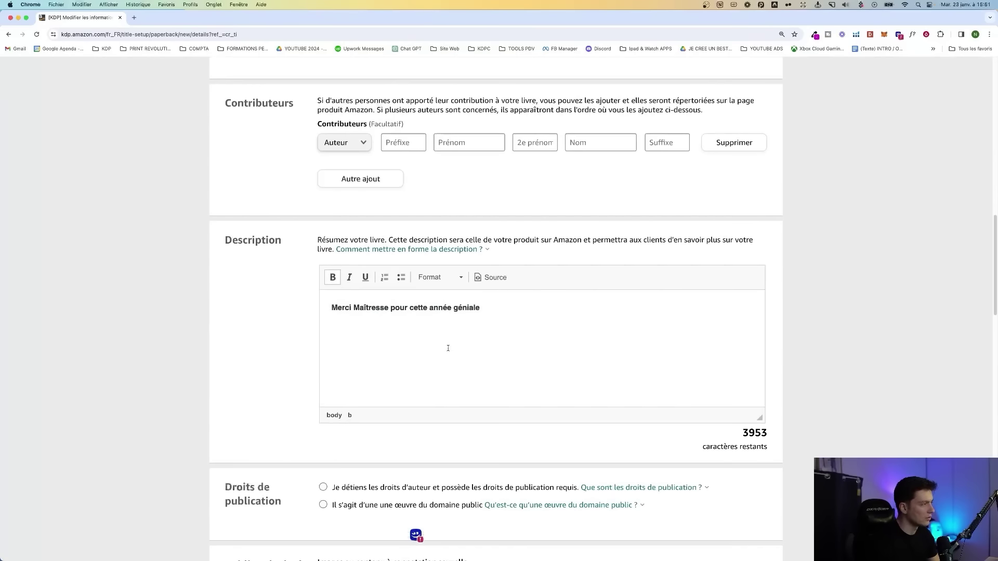
key("Return")
key("super+b")
type("Ce petit ca")
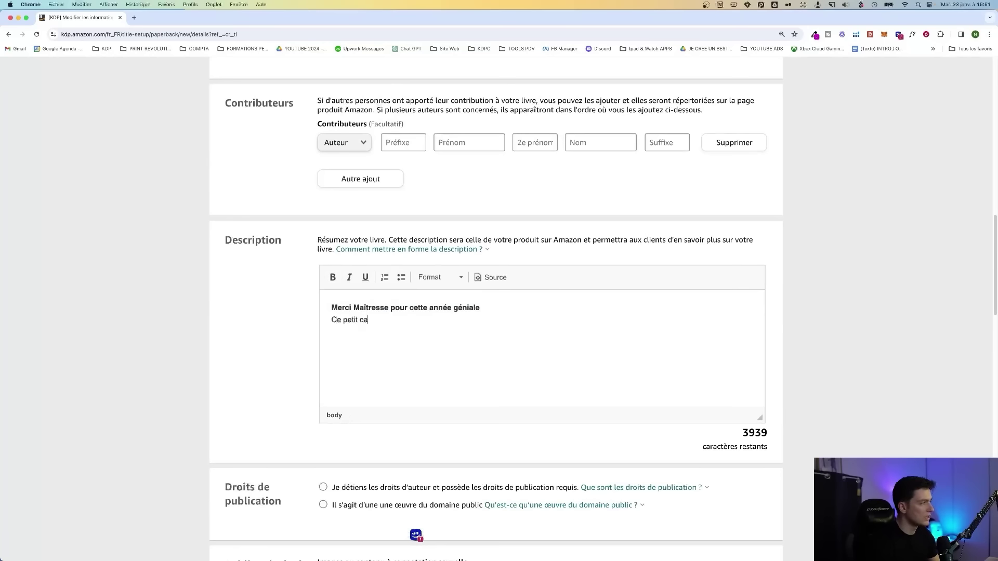
type("rnet est idéal ")
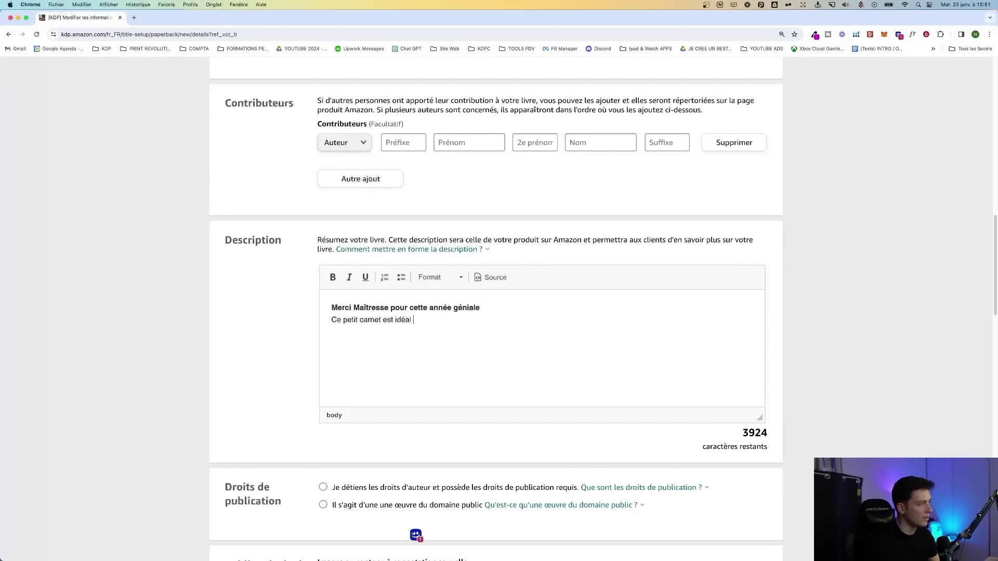
type("comme cadeau à offrir à sa maîtresse.")
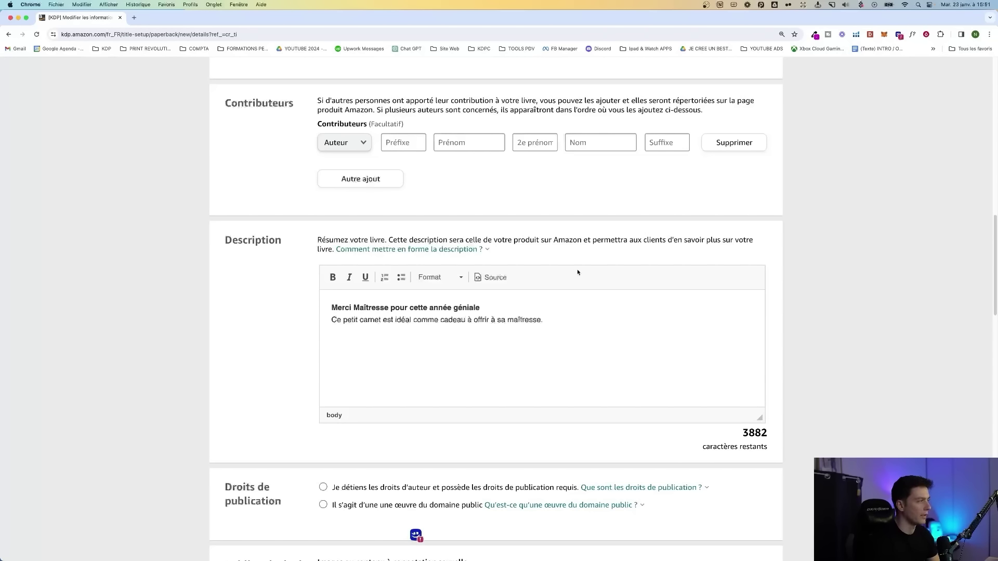
- Start a bulleted list in the description with the item "Cadeau mignon de fin d'année à offrir à la maîtresse"
left_click(401, 277)
type("Cade")
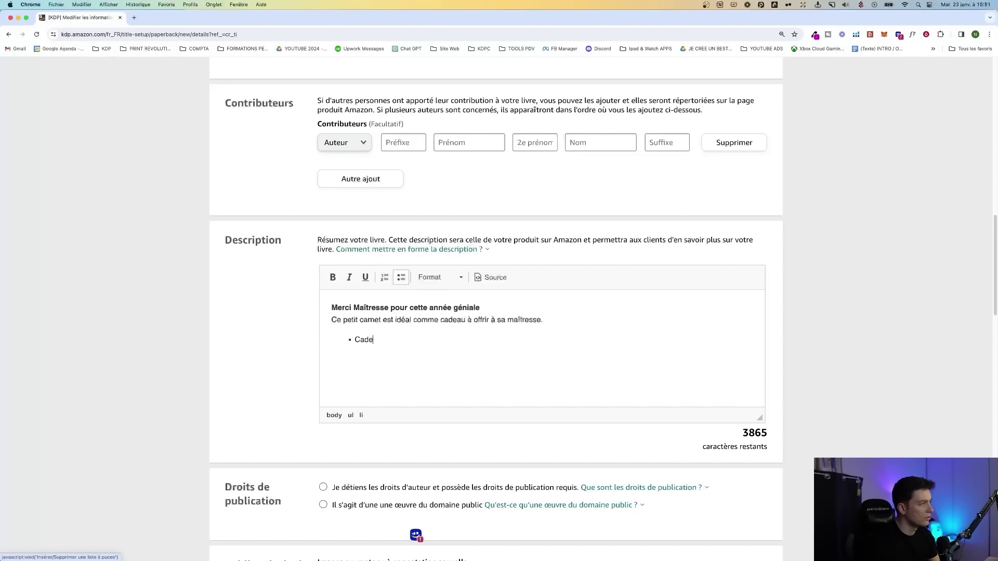
type("au mignon de fin d'année à o")
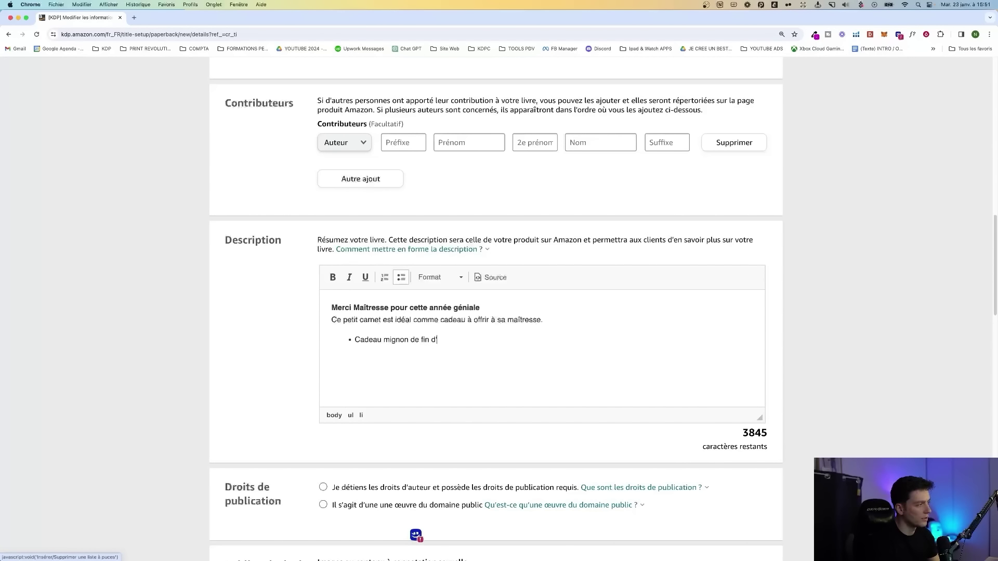
type("ffrir à la maîtresse")
key("Return")
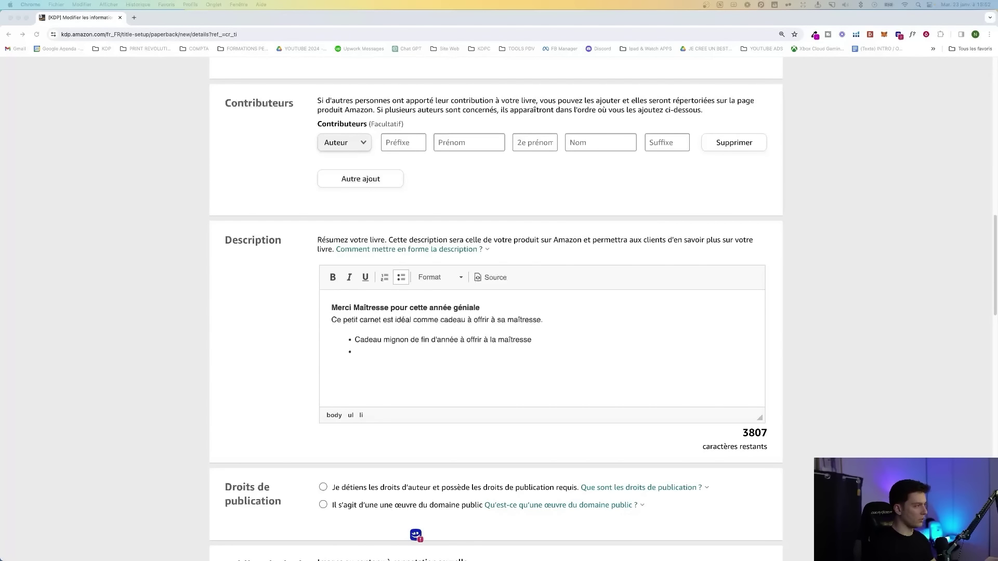
- Add the description bullets "Idéal en maternelle ou primaire" and "Laissez un souvenir inoubliable à la meilleure maîtresse du monde."
type("Idéal en ")
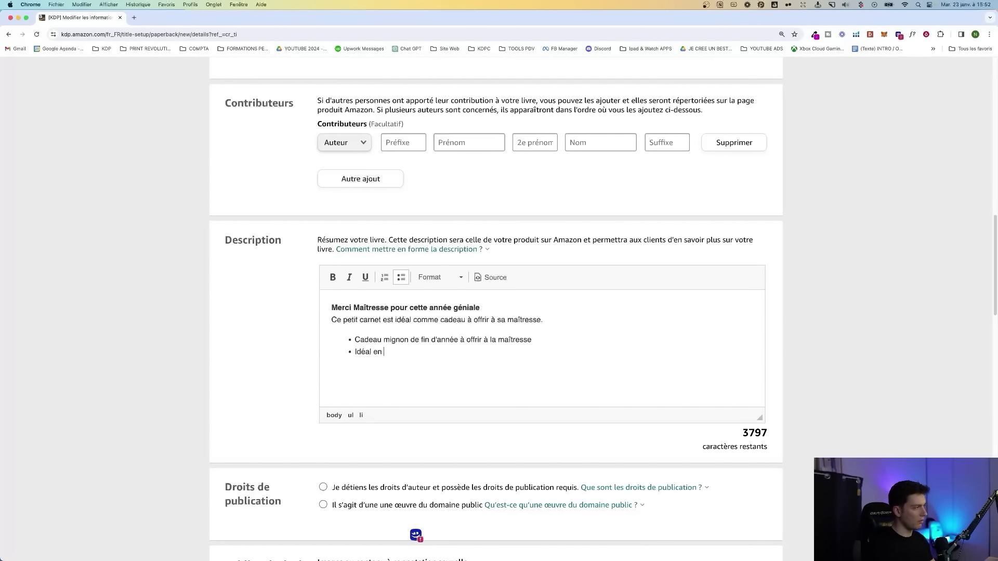
type("maternelle ou primai")
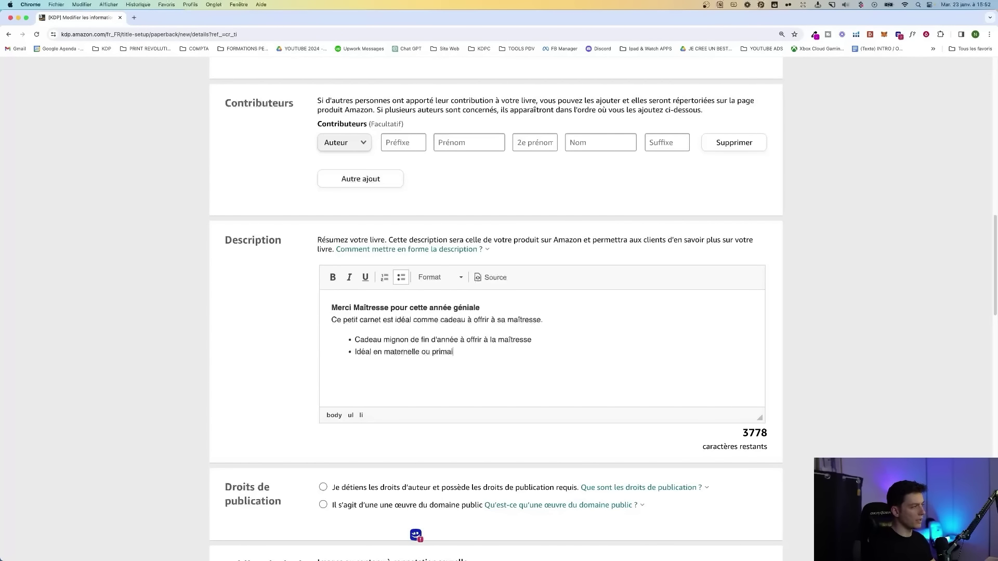
type("re")
key("Return")
type("Laissez un ")
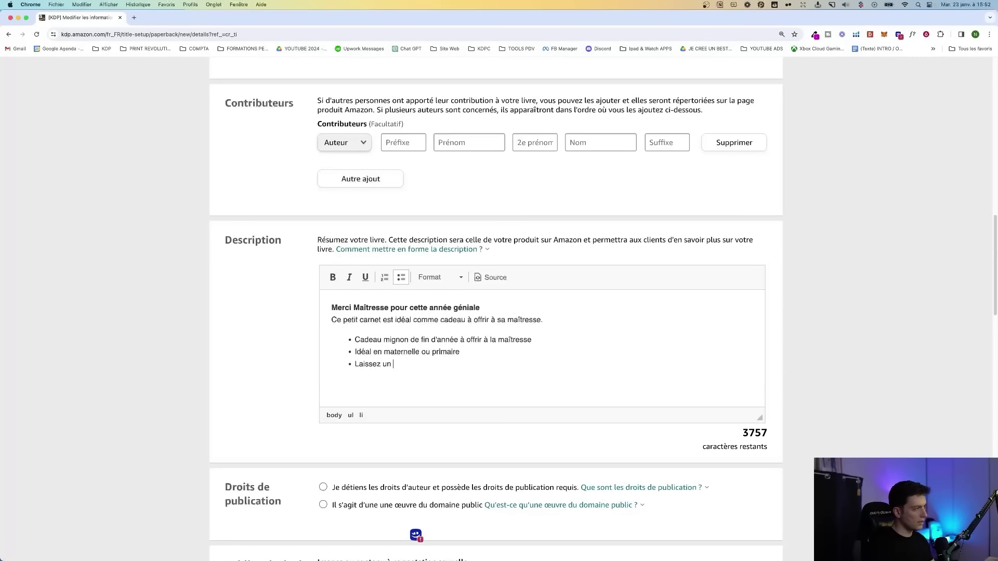
type("souvenir inou")
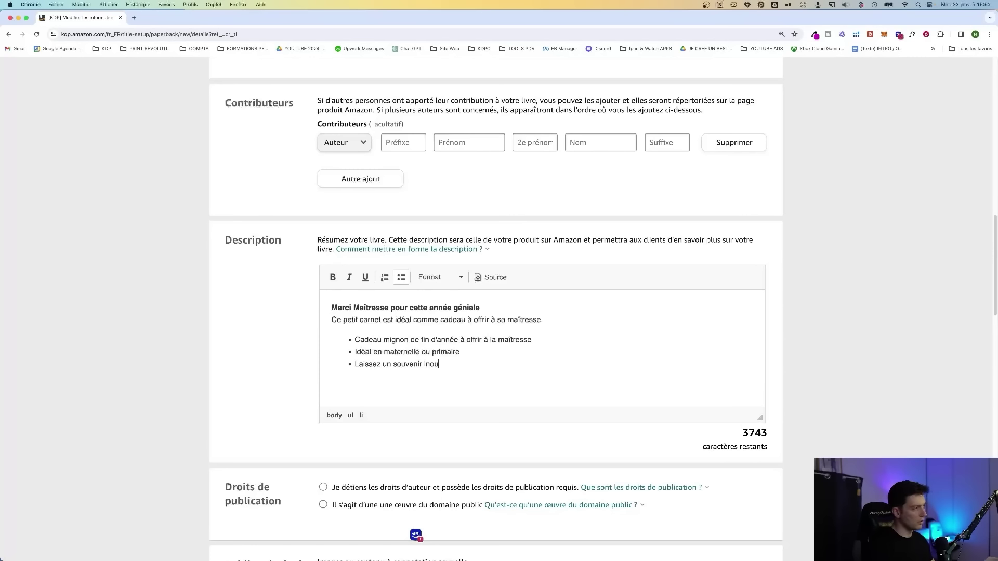
type("bliable à la meilleure ma")
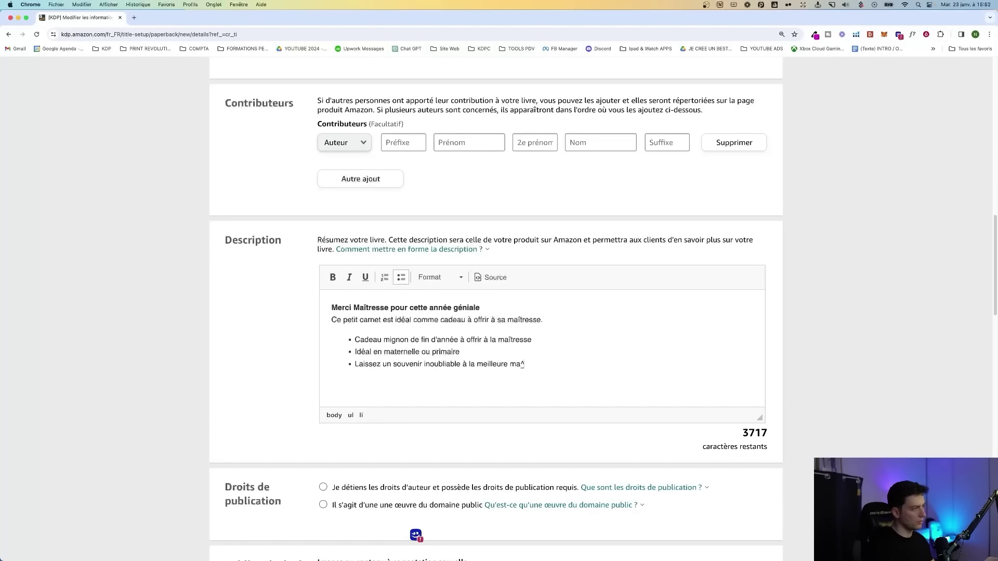
type("îtresse du monde.")
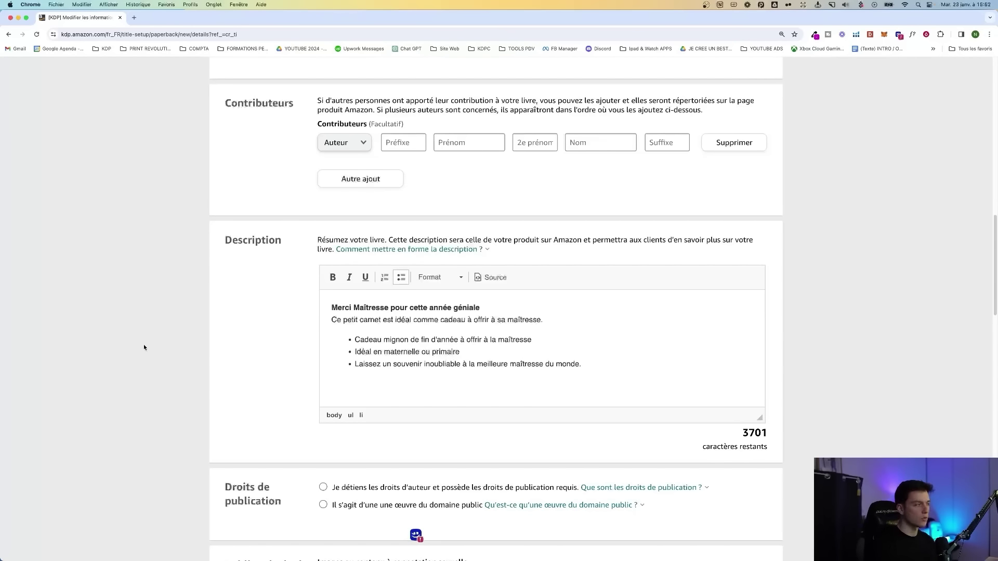
- Declare in the publishing rights section that you own the copyright and hold the required publishing rights
scroll(172, 348, "down", 1)
scroll(188, 343, "down", 2)
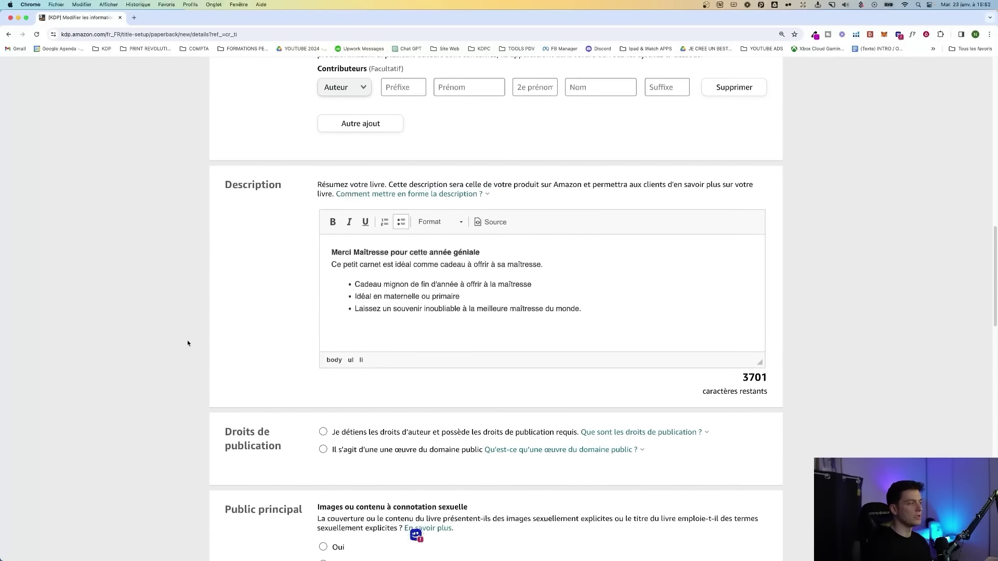
scroll(230, 381, "down", 1)
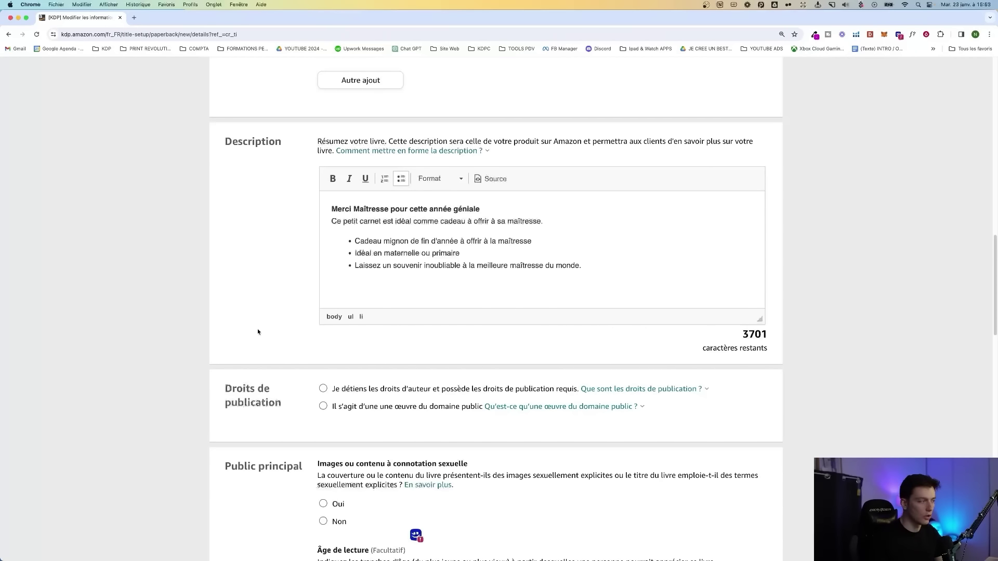
left_click(347, 390)
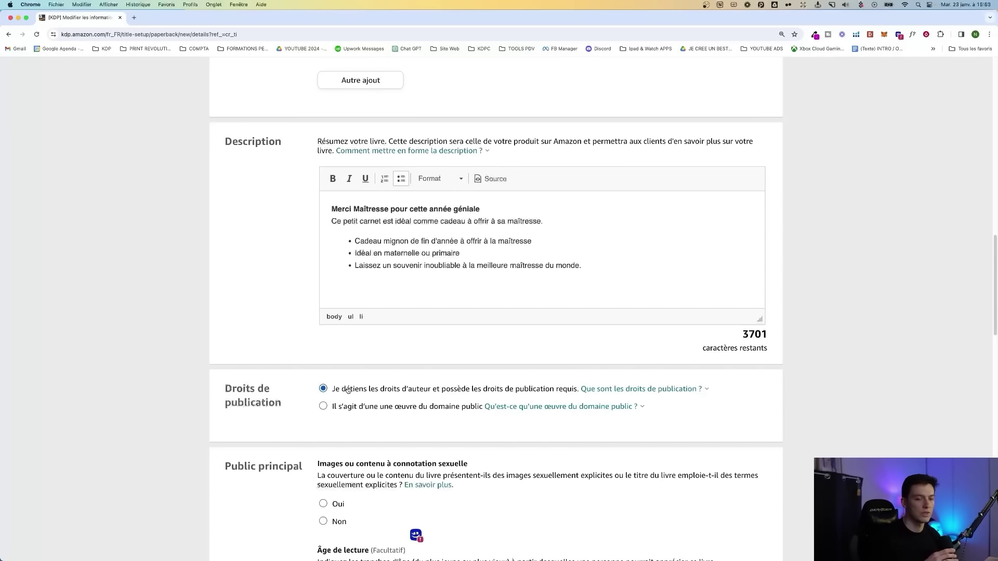
- Answer "Non" to the question about sexually explicit images or content in the primary audience section
scroll(234, 325, "down", 5)
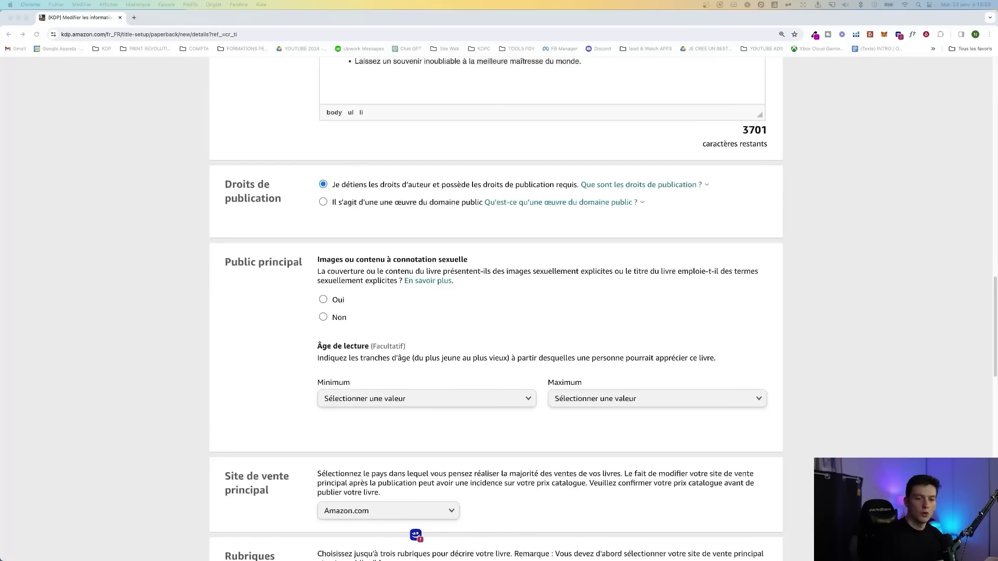
scroll(299, 289, "down", 1)
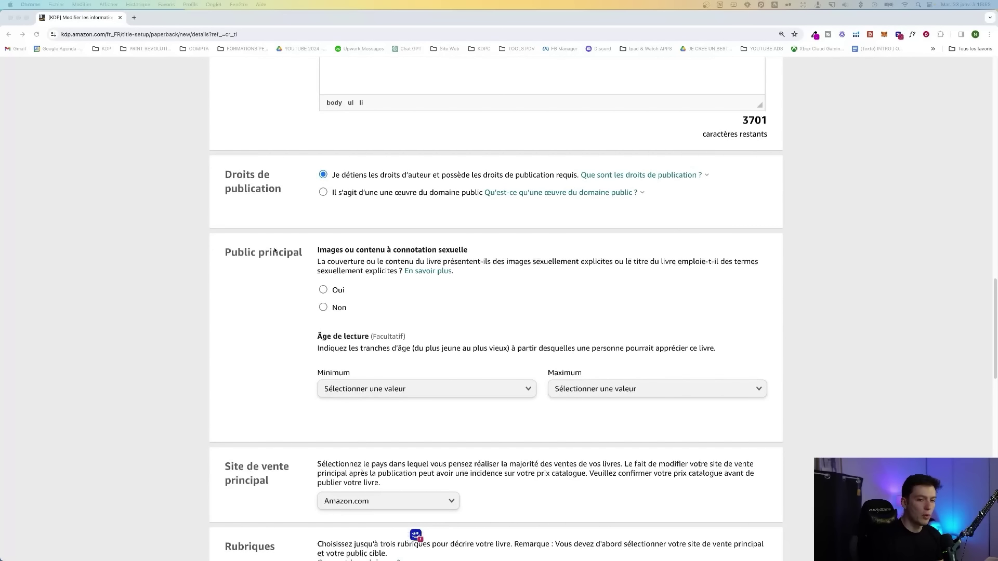
left_click(246, 299)
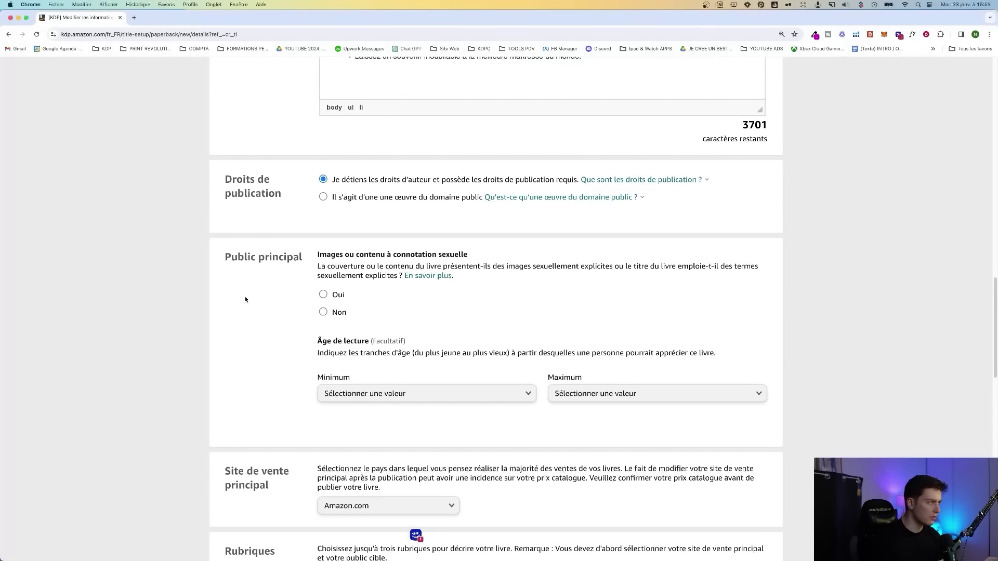
left_click(342, 314)
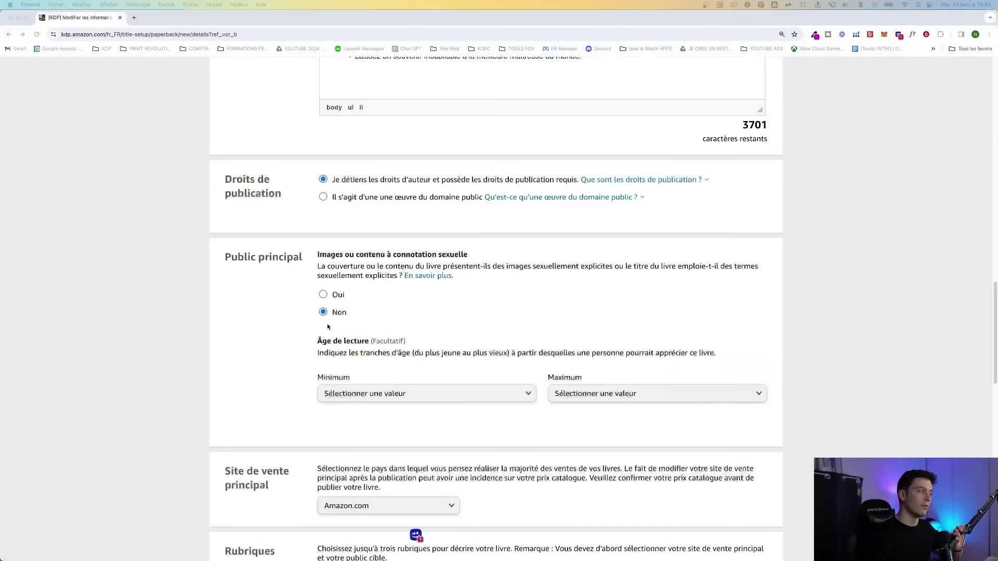
- Set the book's primary marketplace to Amazon.fr
scroll(266, 271, "down", 1)
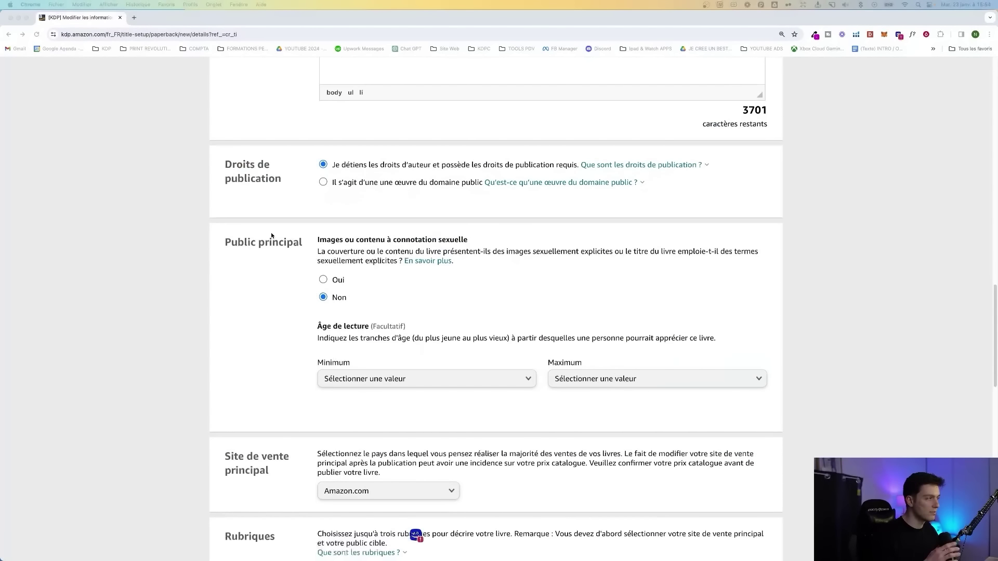
scroll(364, 333, "down", 1)
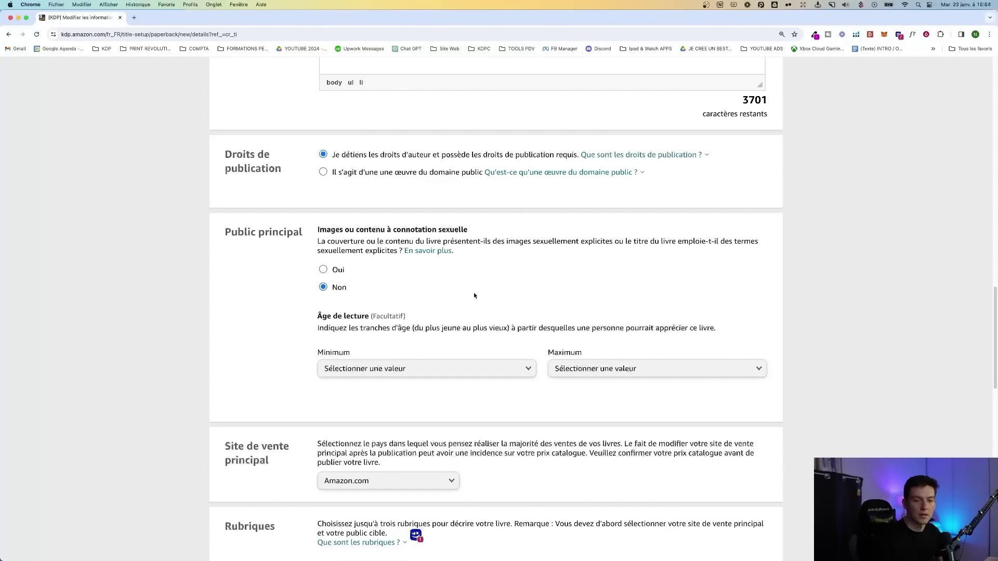
scroll(474, 303, "down", 1)
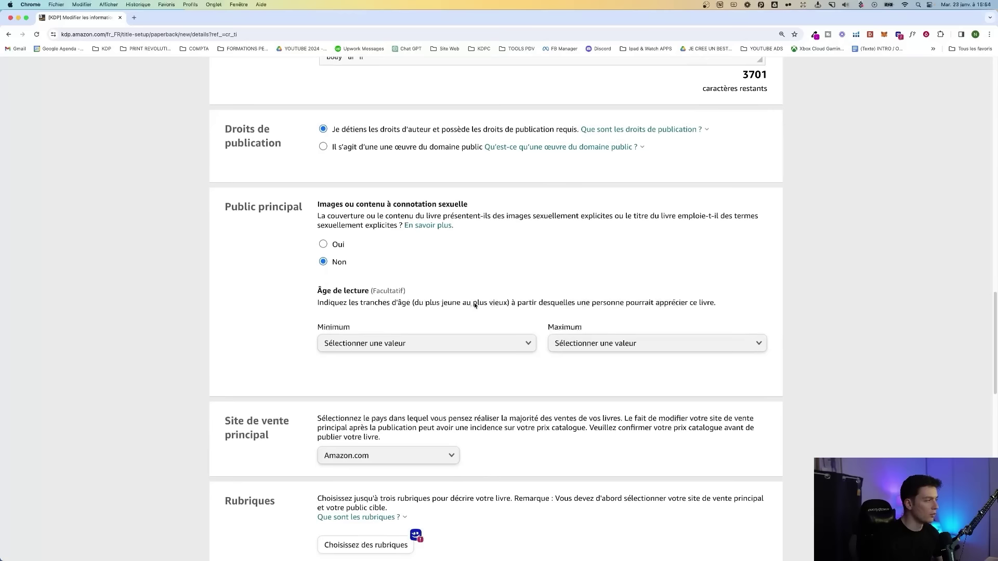
scroll(359, 305, "down", 4)
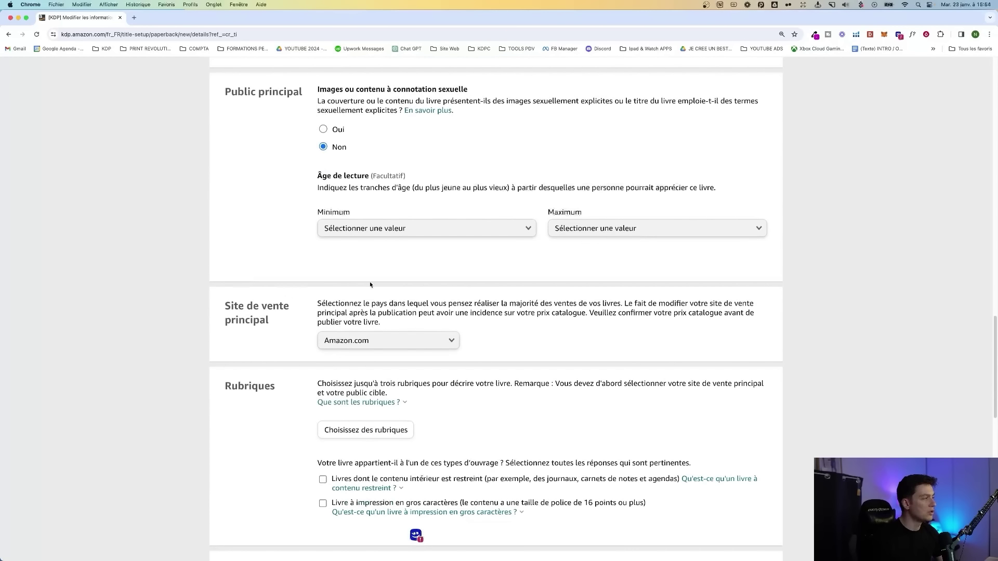
left_click(395, 343)
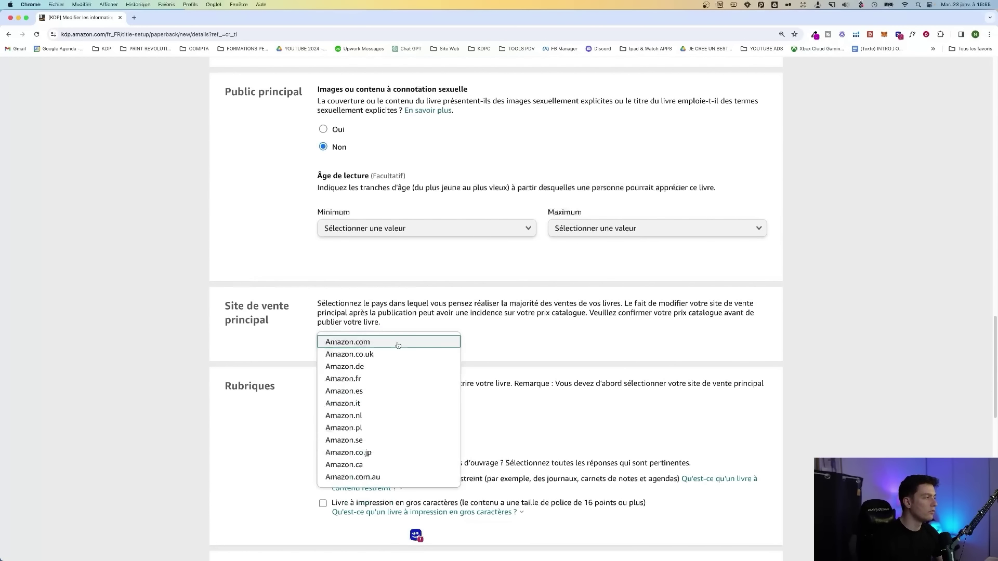
left_click(381, 379)
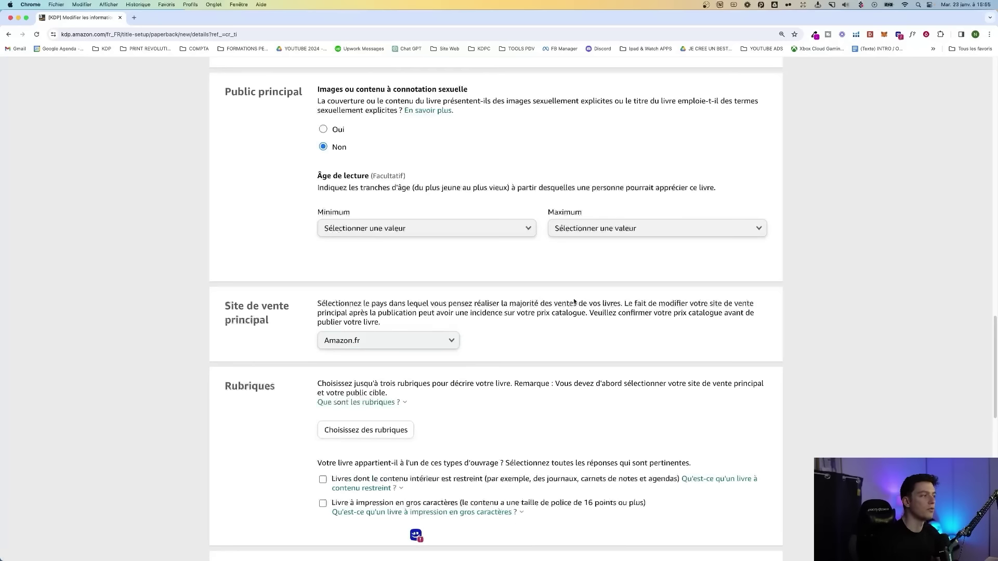
- Choose "Calendriers et Agendas" as the book's category and select its "Agendas de poche" placement
scroll(574, 302, "up", 20)
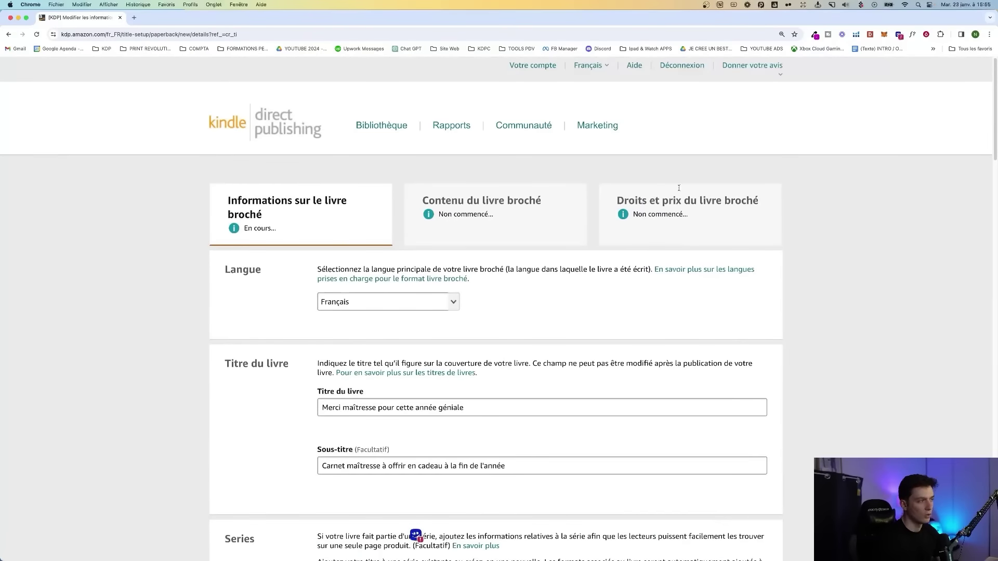
scroll(678, 188, "down", 20)
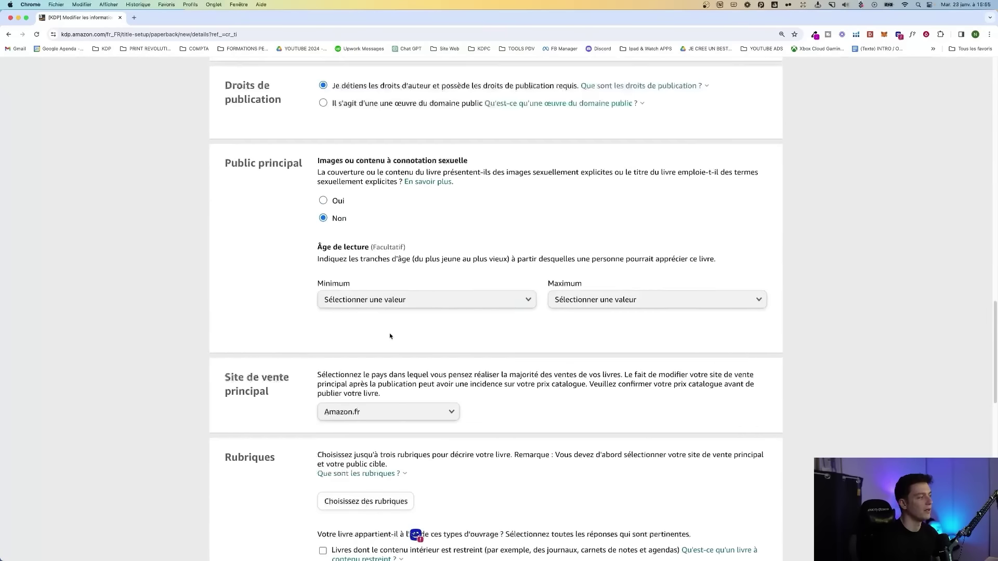
scroll(390, 337, "down", 3)
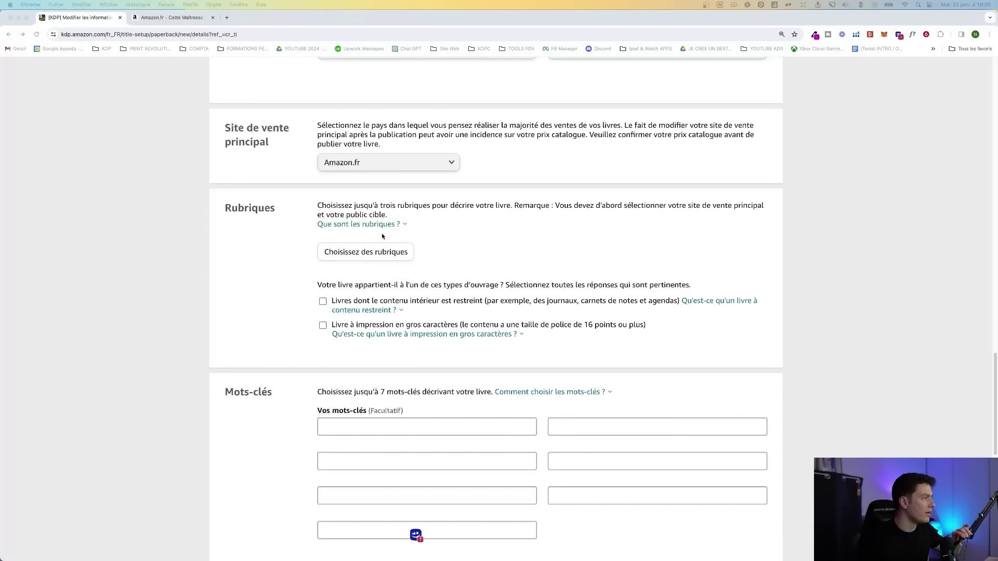
left_click(381, 257)
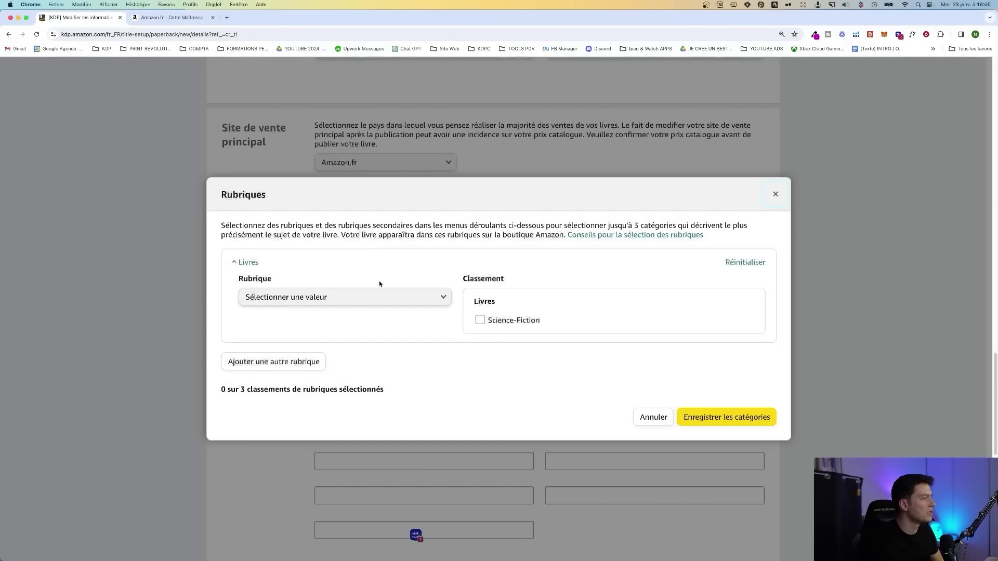
left_click(377, 298)
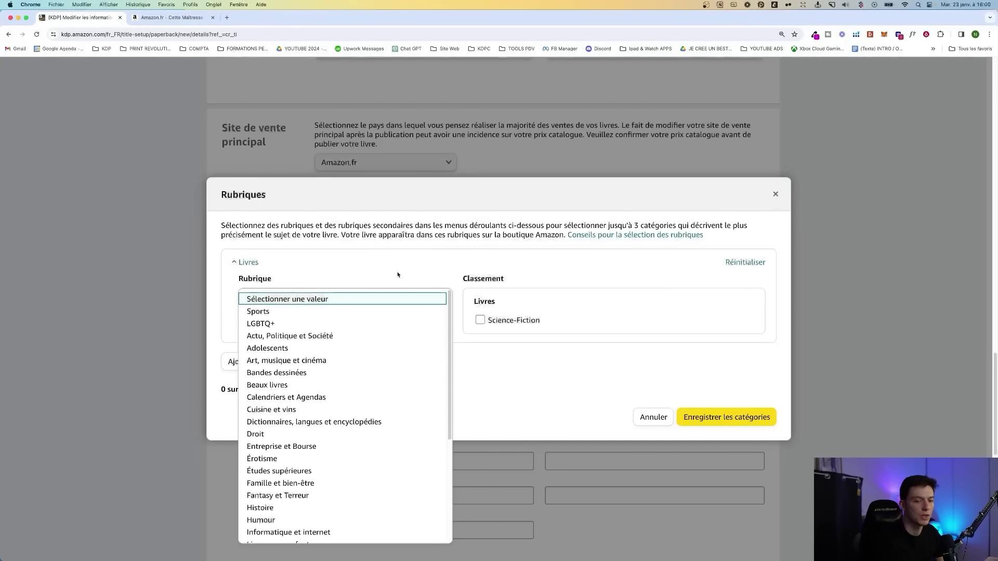
scroll(398, 274, "down", 1)
scroll(291, 343, "down", 1)
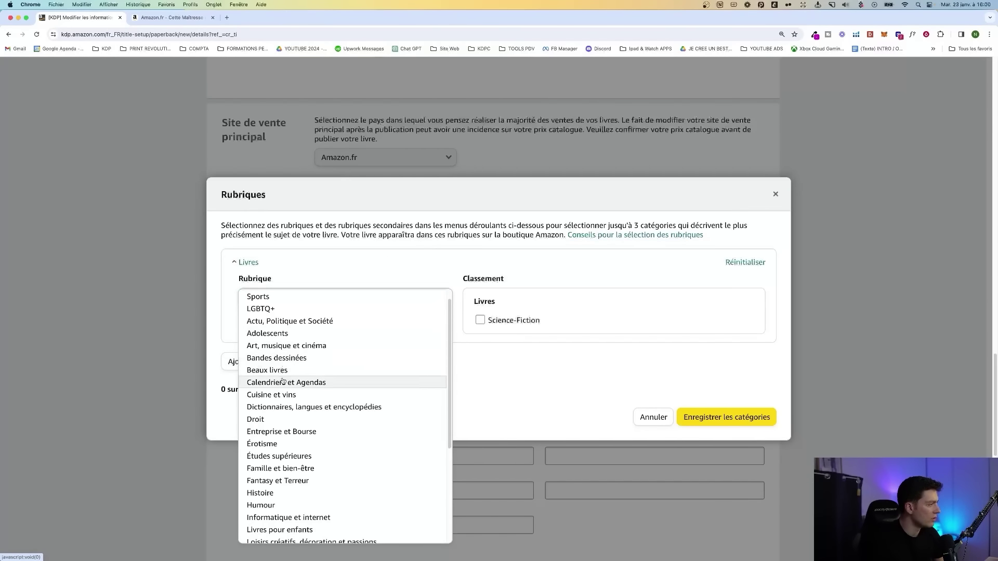
left_click(284, 382)
left_click(511, 321)
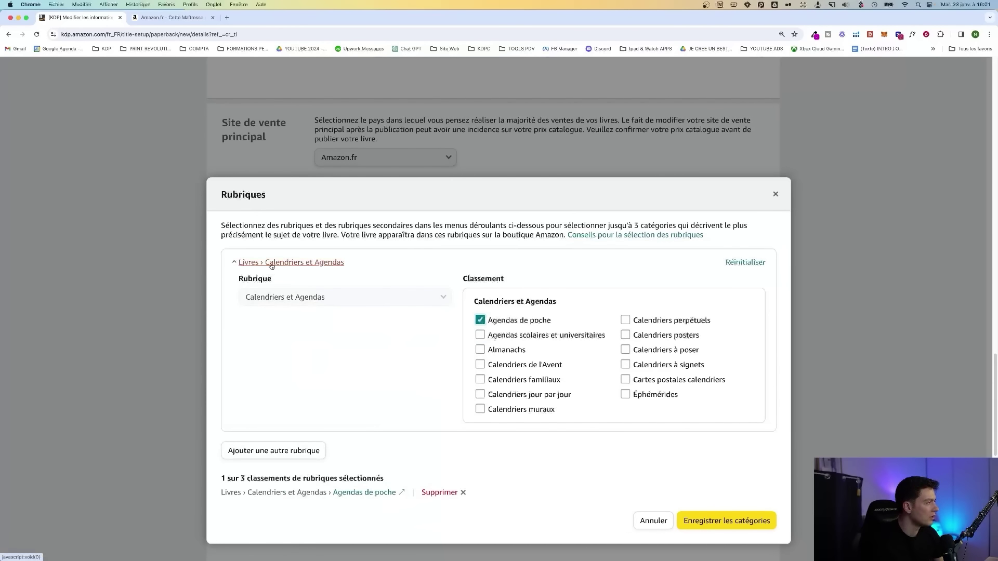
left_click(295, 262)
left_click(296, 262)
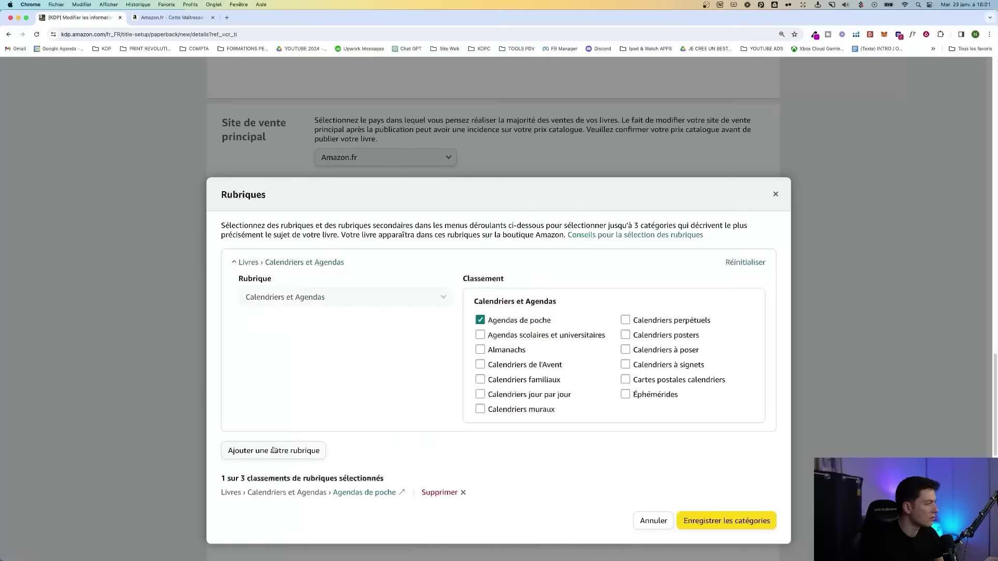
left_click(275, 450)
left_click(297, 322)
scroll(312, 285, "down", 1)
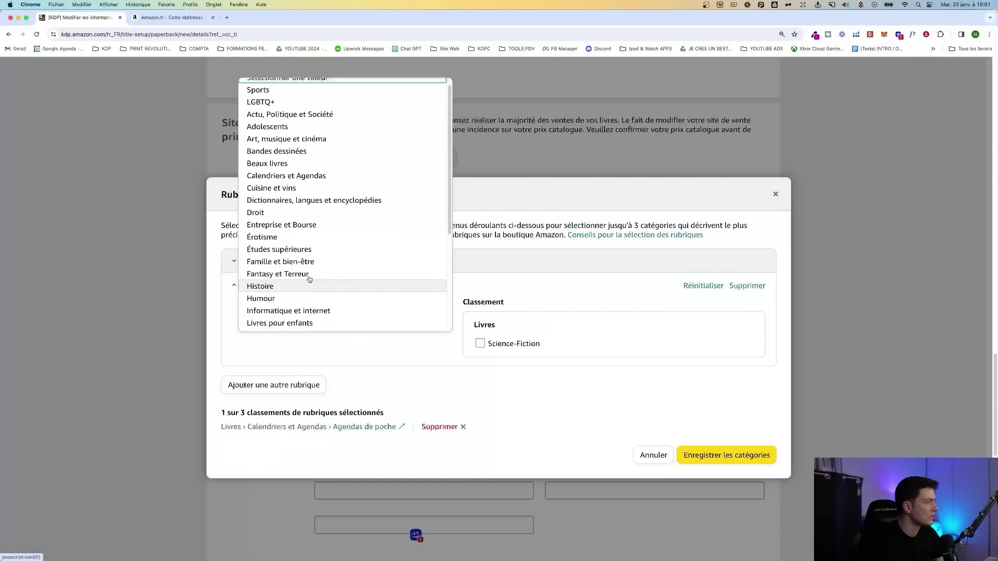
scroll(307, 223, "up", 1)
left_click(317, 396)
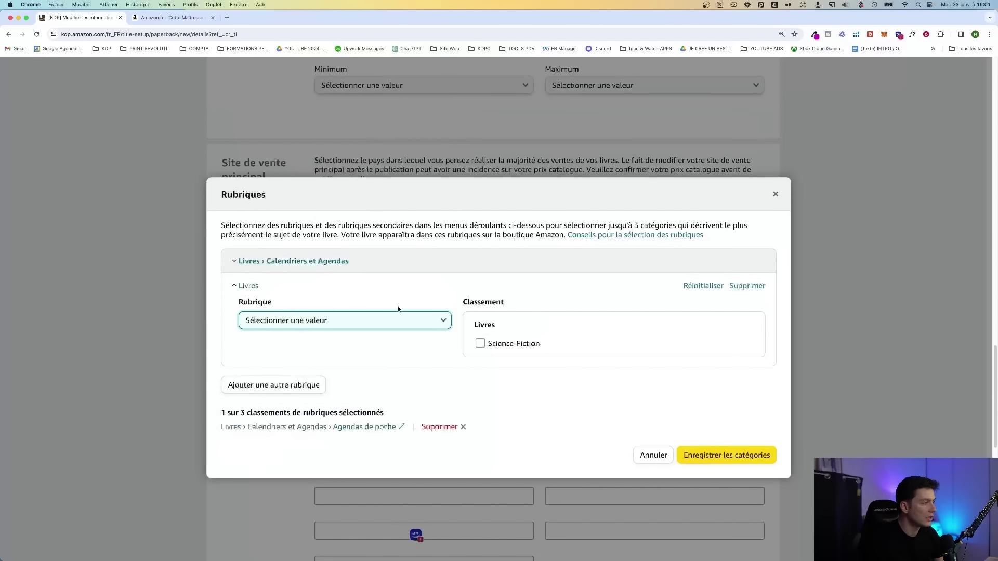
left_click(575, 386)
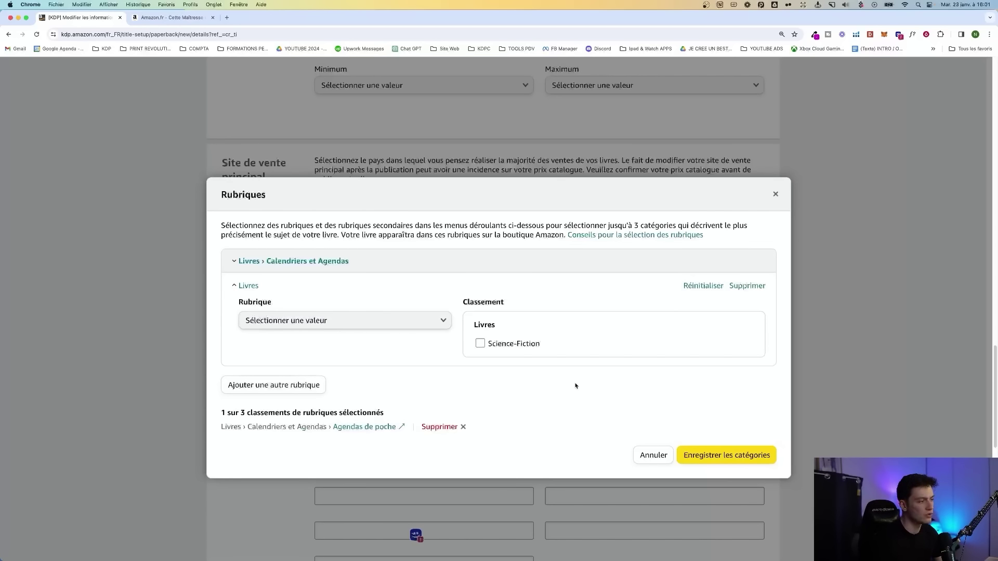
- Save the book's category selection
left_click(729, 455)
scroll(793, 365, "down", 1)
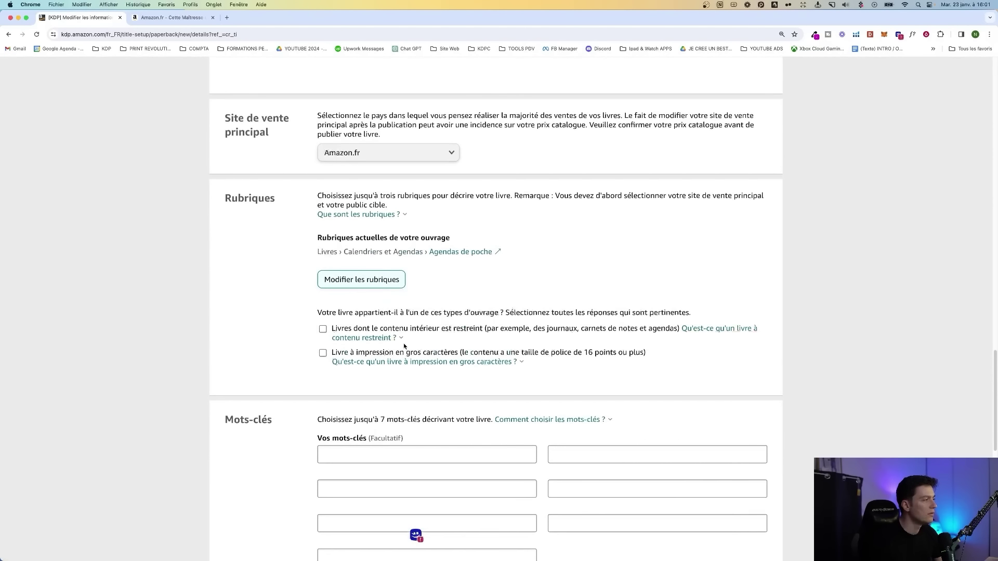
mouse_move(410, 359)
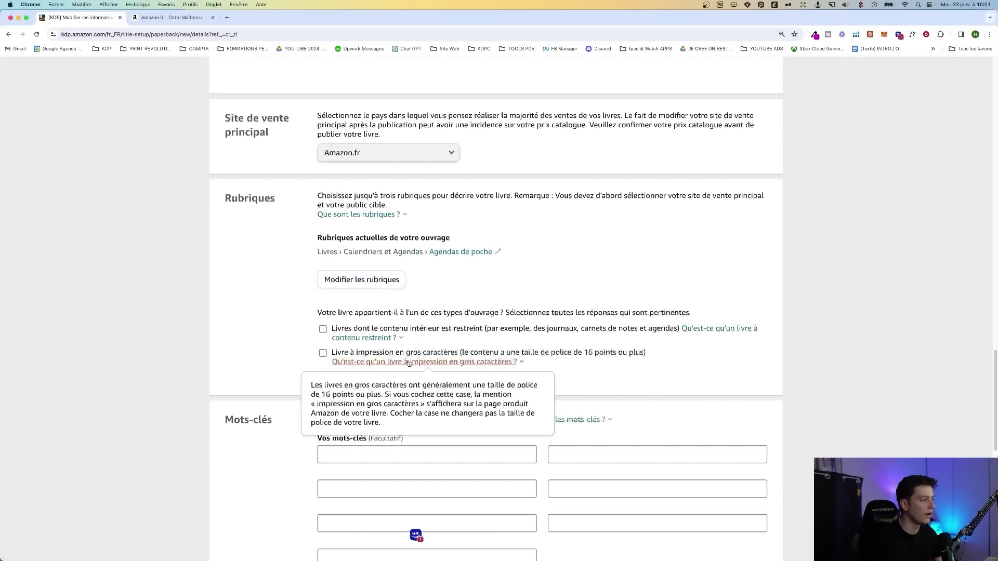
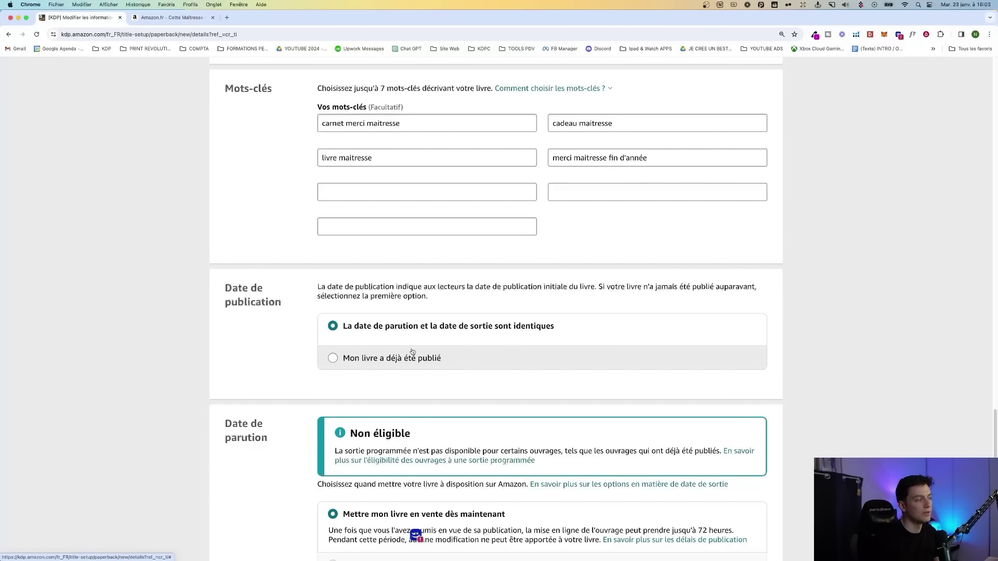
- Compare the two publication date options, ending on "La date de parution et la date de sortie sont identiques"
left_click(437, 366)
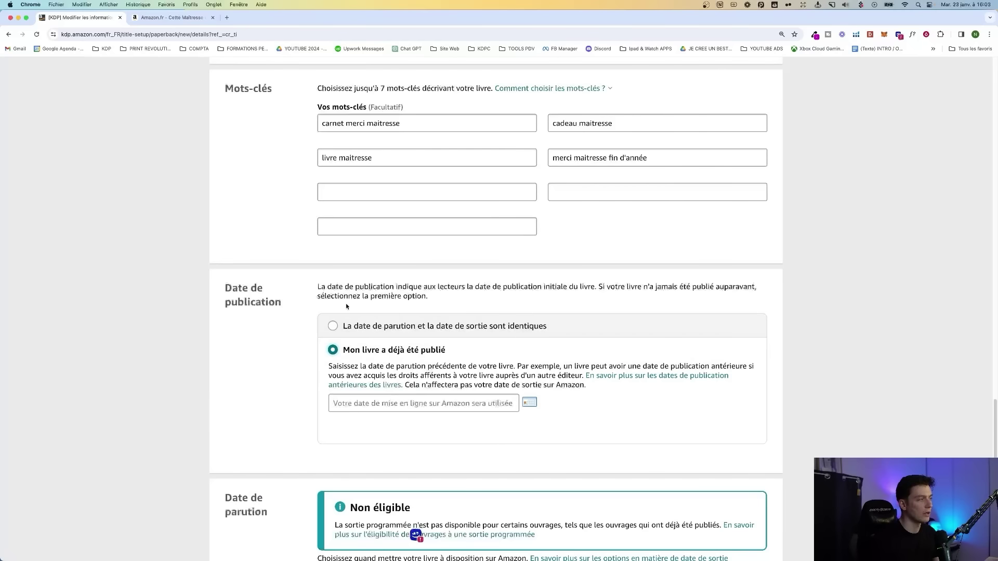
left_click(348, 326)
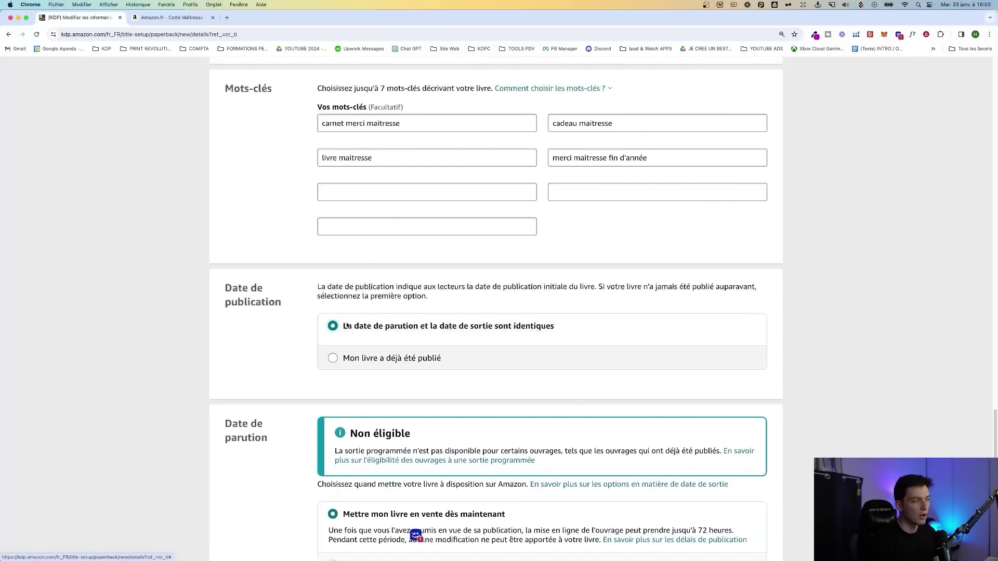
left_click(348, 353)
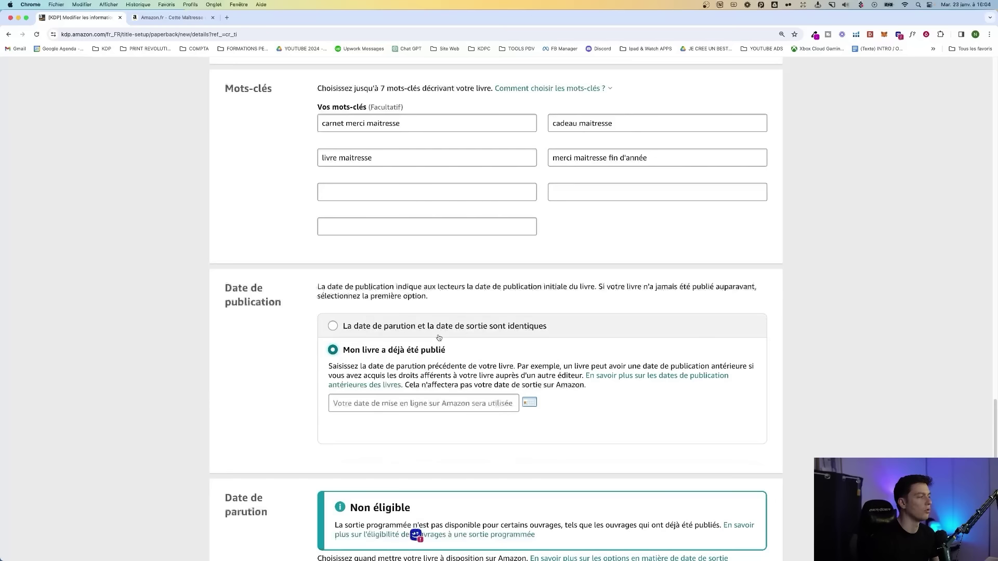
left_click(380, 328)
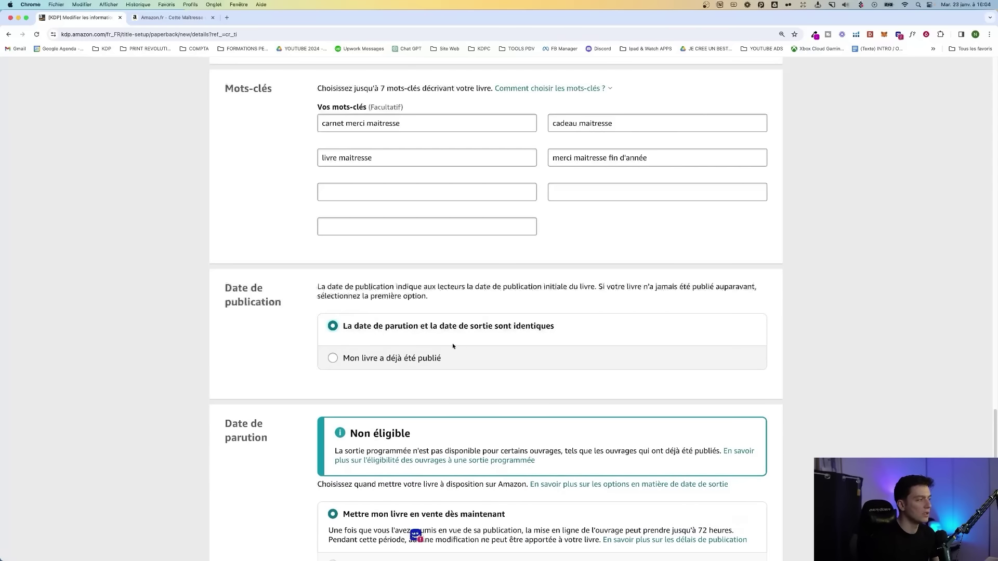
- Examine the release date options, checking scheduled release availability against the restricted-content book type setting
scroll(363, 346, "down", 3)
scroll(309, 347, "down", 2)
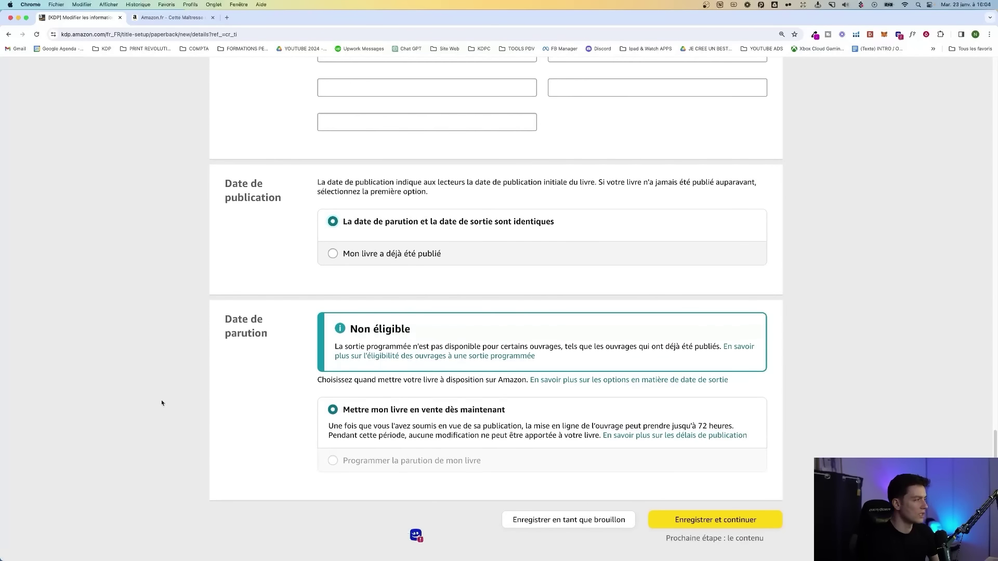
scroll(252, 376, "down", 1)
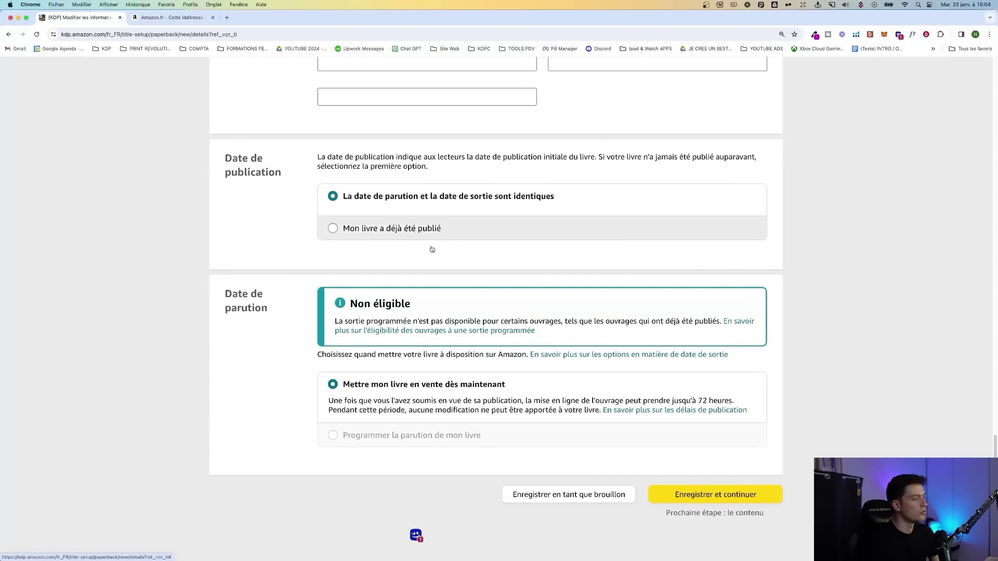
scroll(409, 311, "up", 12)
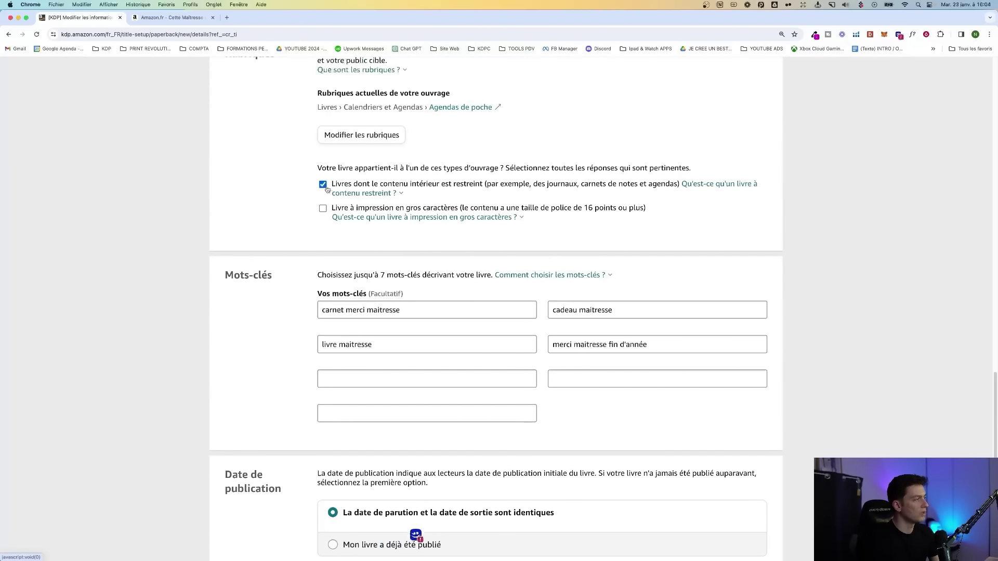
scroll(343, 322, "down", 10)
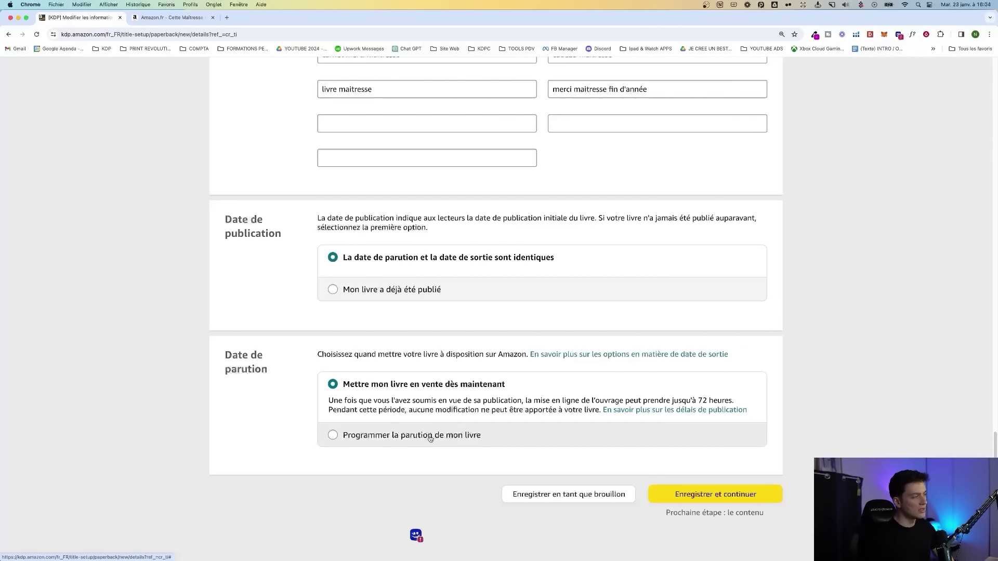
scroll(431, 440, "up", 5)
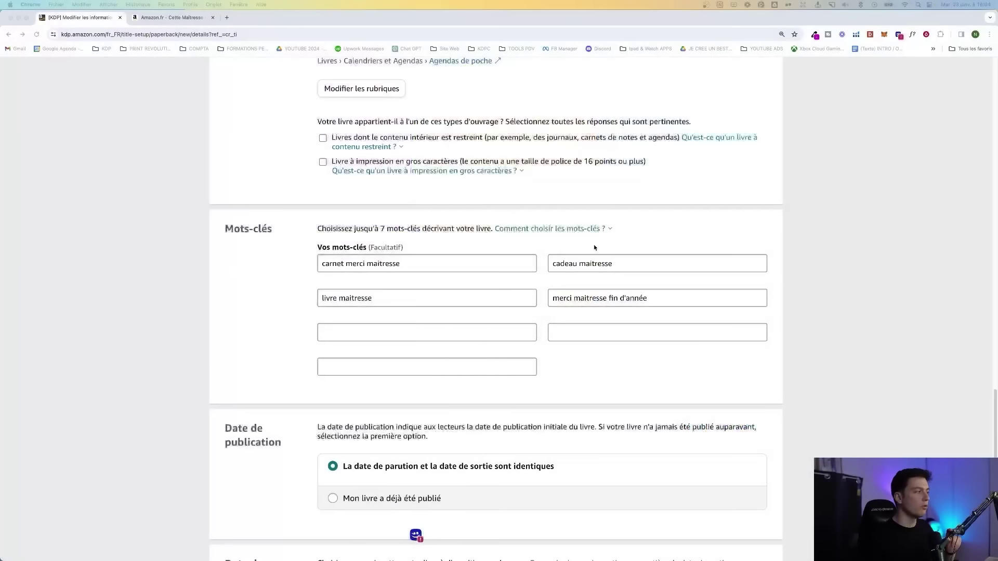
scroll(416, 363, "down", 6)
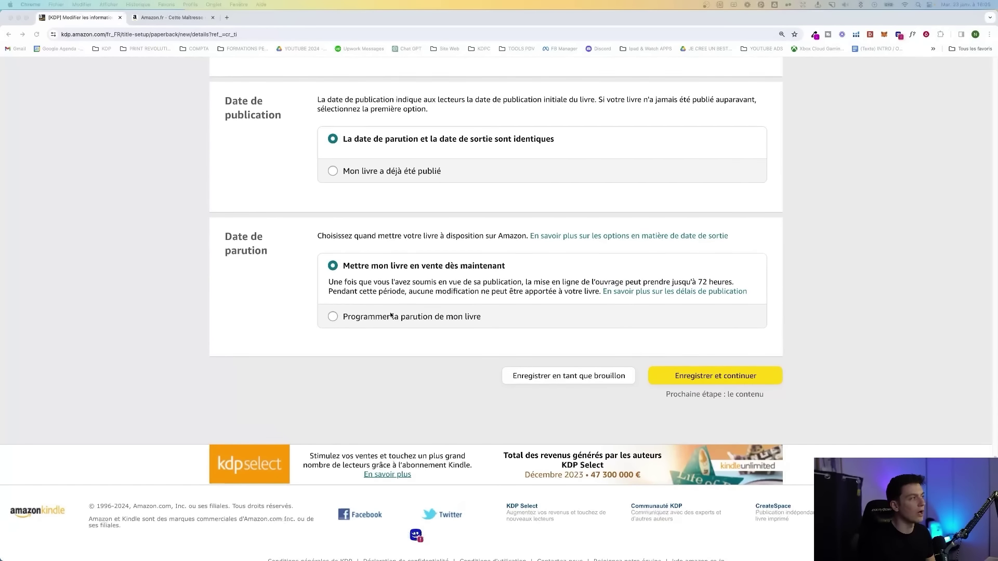
scroll(427, 276, "up", 6)
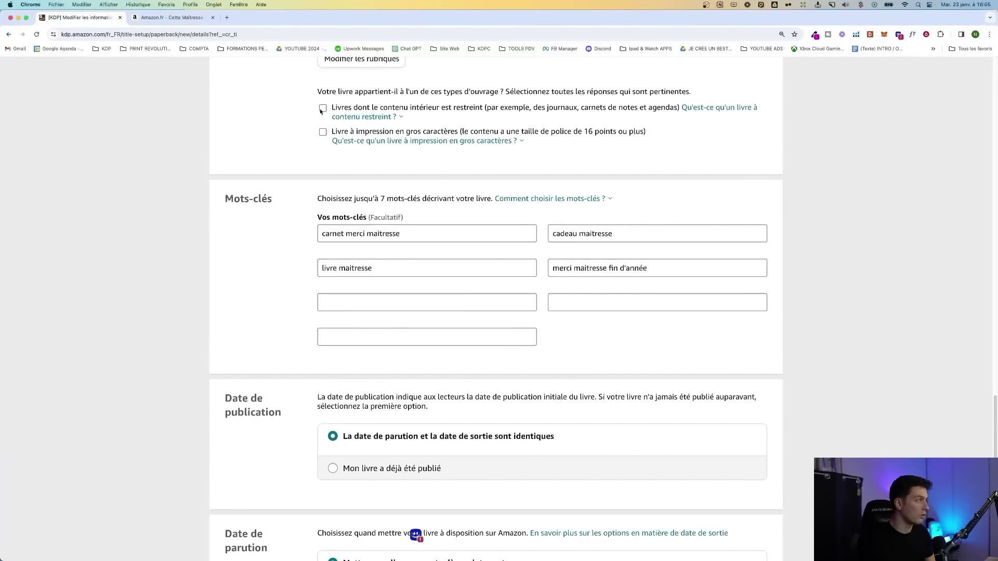
- Mark the book as having restricted interior content and save the details to continue to the paperback content stage
left_click(323, 108)
scroll(282, 220, "down", 6)
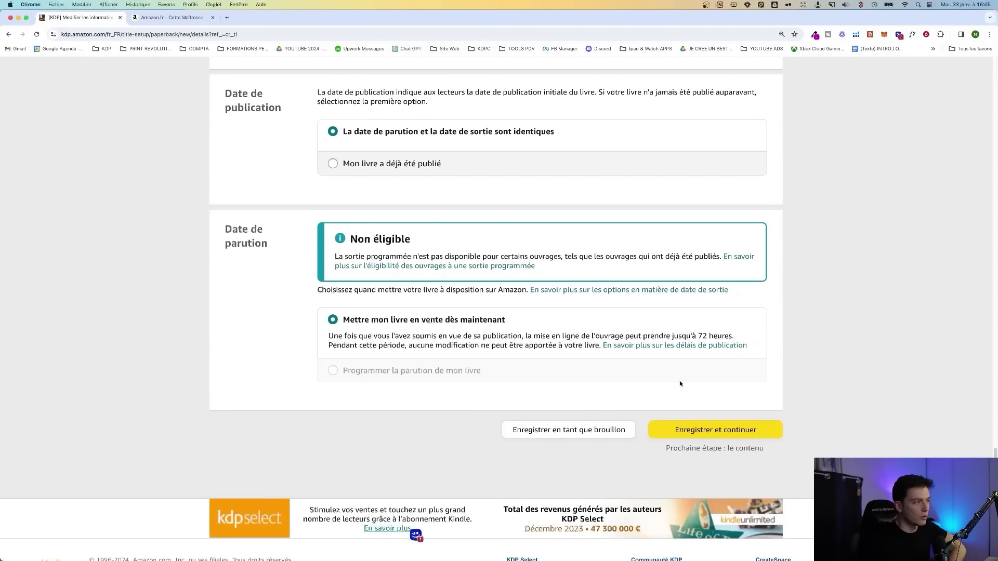
left_click(716, 429)
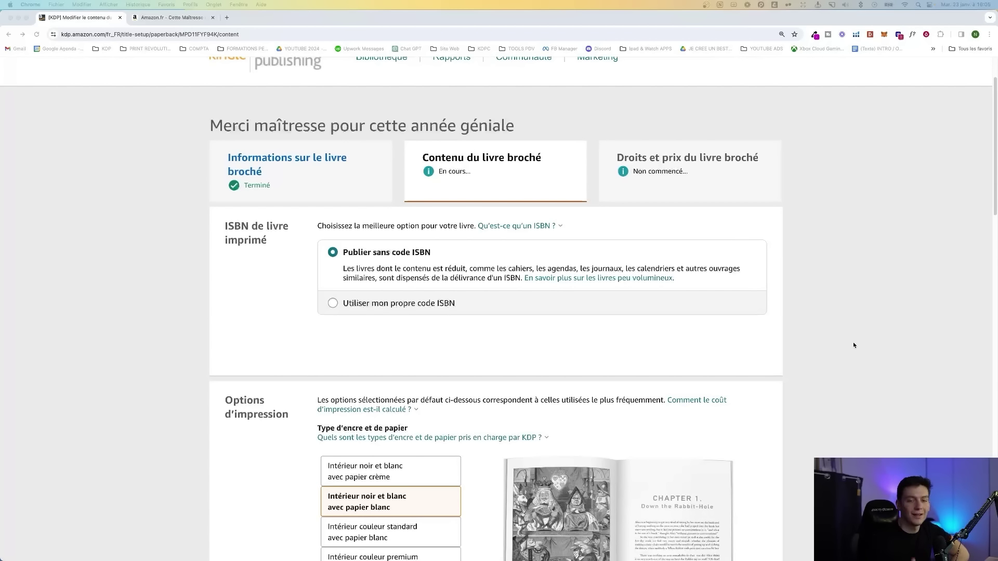
- Set the print ISBN option to "Utiliser mon propre code ISBN"
scroll(204, 186, "down", 2)
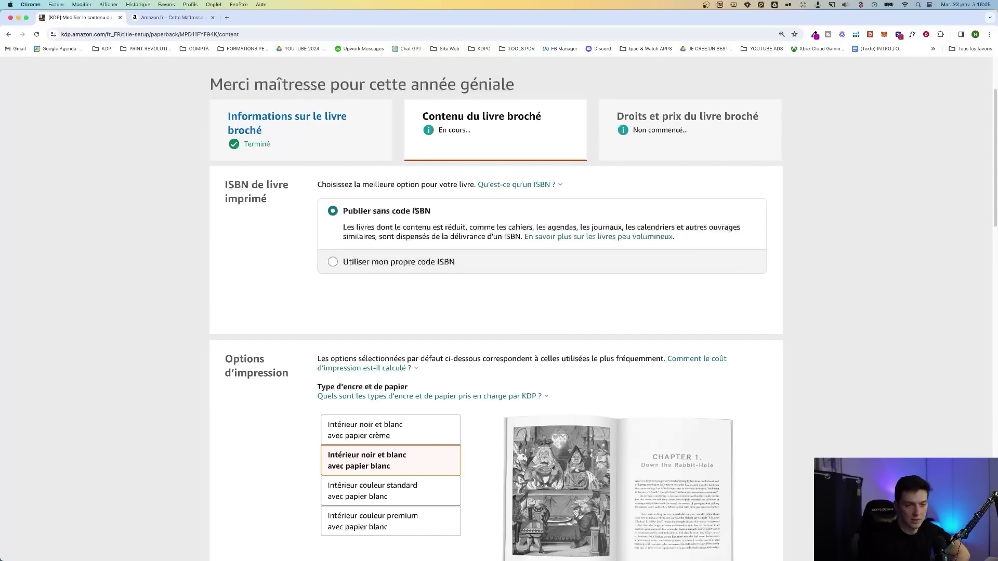
left_click(372, 262)
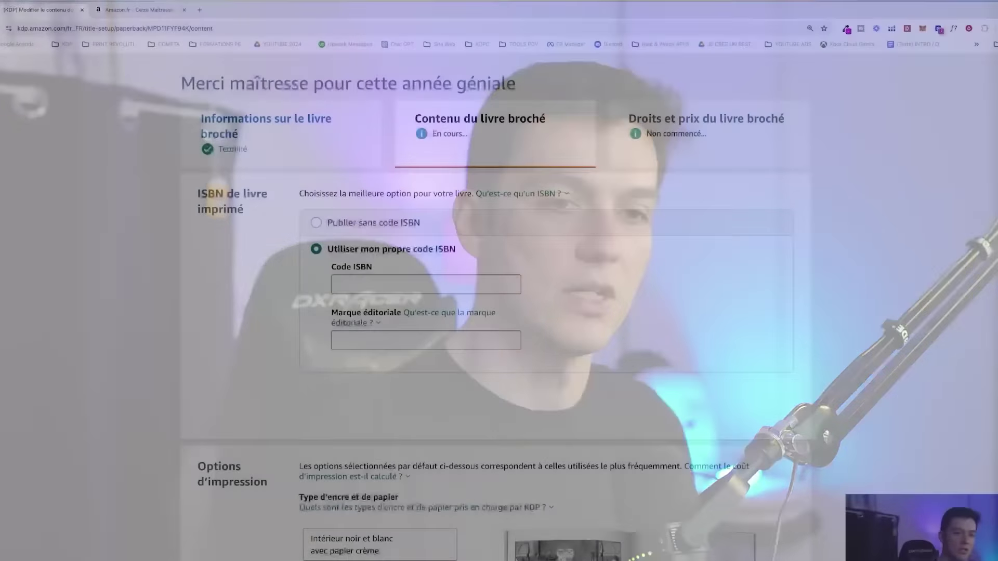
- Compare cream and white paper for the black-and-white interior, ending on "Intérieur noir et blanc avec papier blanc"
scroll(417, 311, "down", 5)
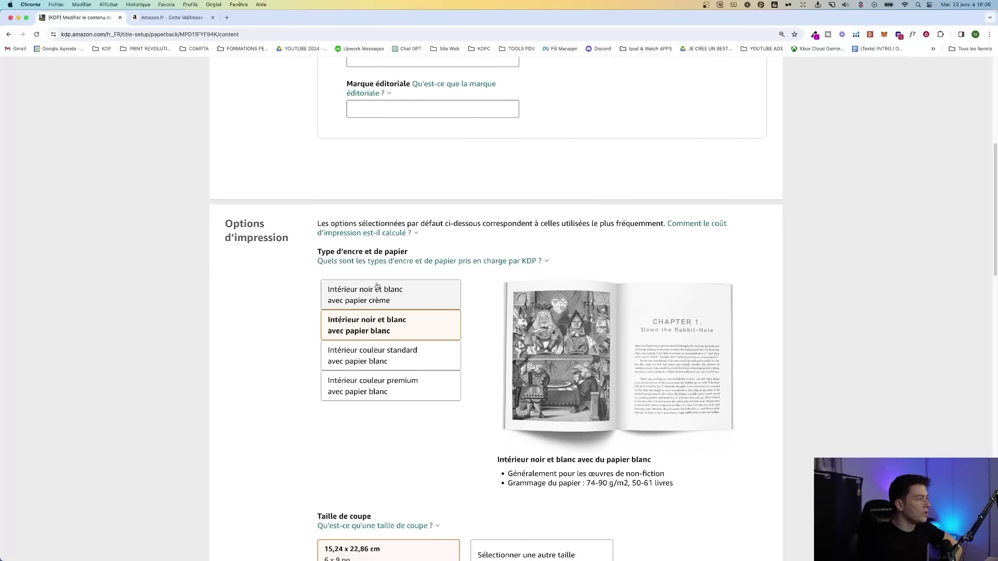
left_click(394, 301)
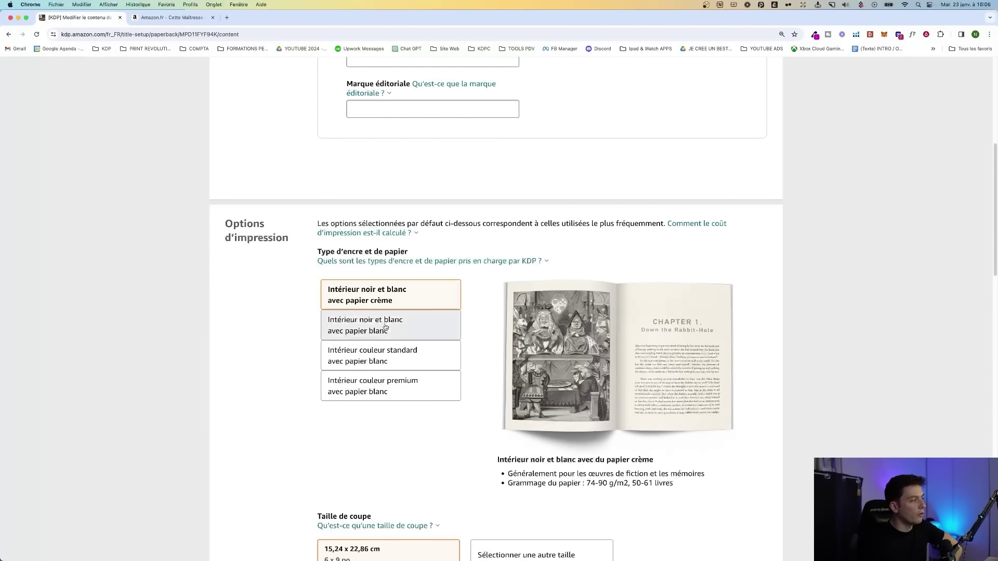
left_click(388, 319)
left_click(380, 298)
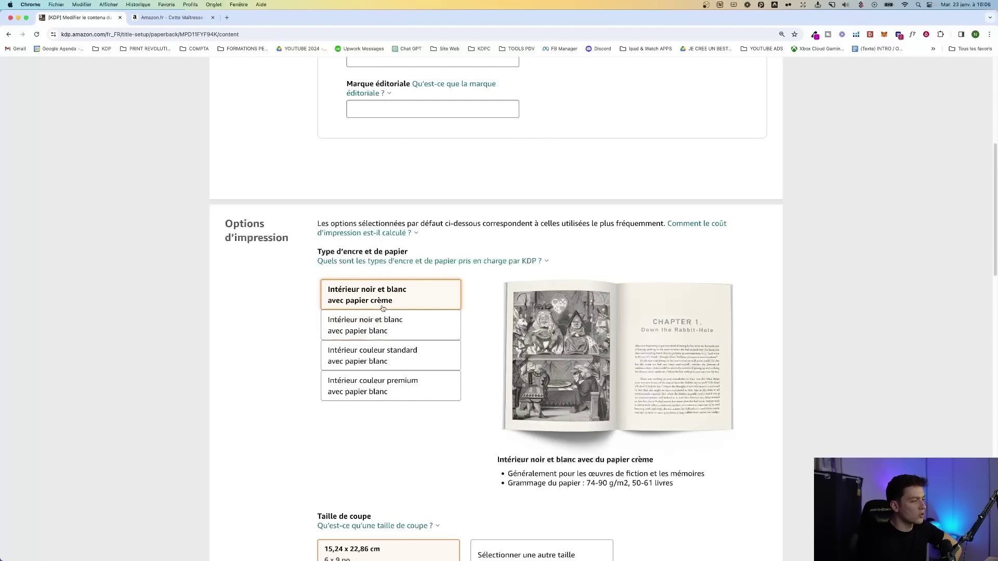
left_click(400, 326)
- Review the other available trim sizes, keeping 15,24 x 22,86 cm (6 x 9 po)
scroll(398, 332, "down", 5)
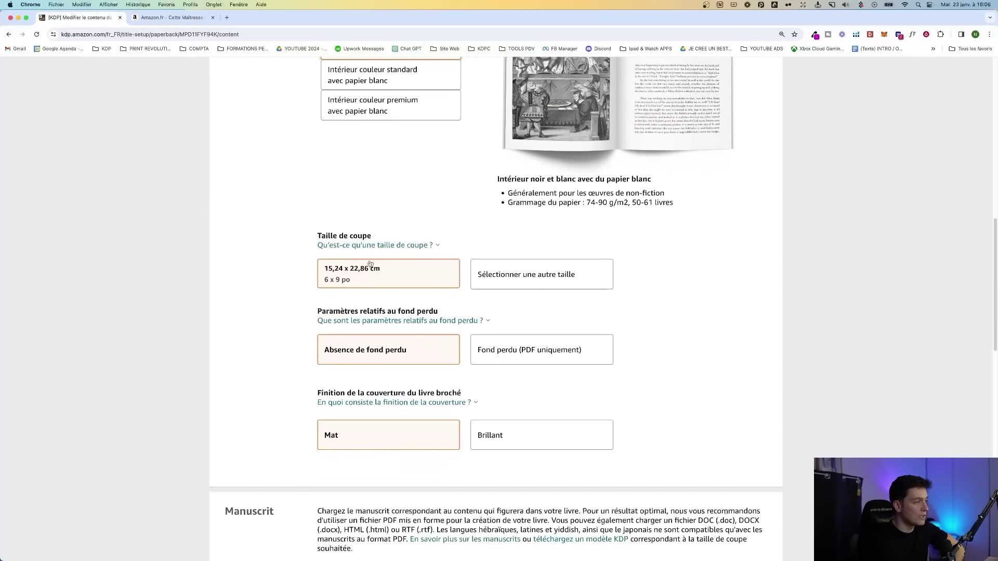
left_click(506, 270)
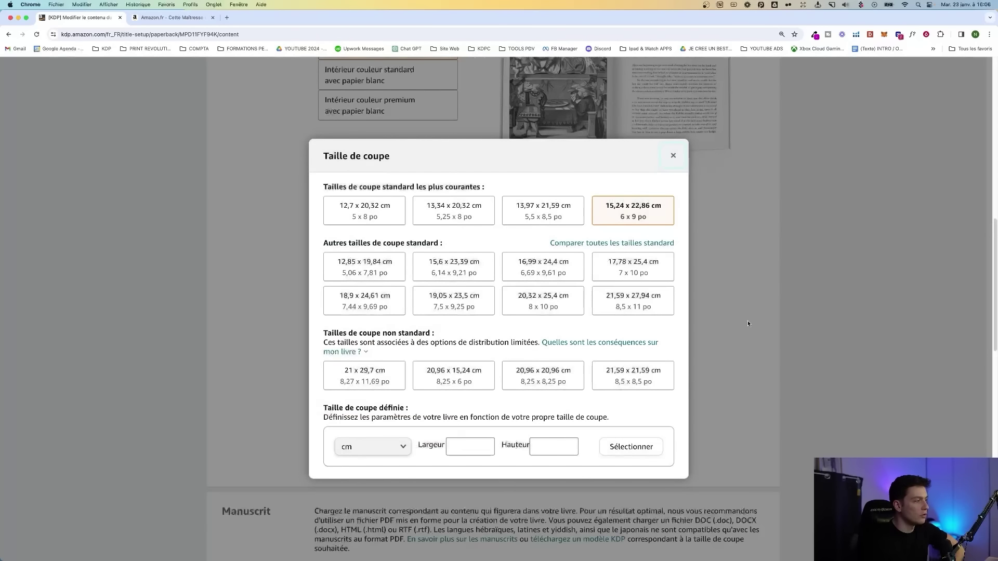
left_click(747, 320)
left_click(356, 275)
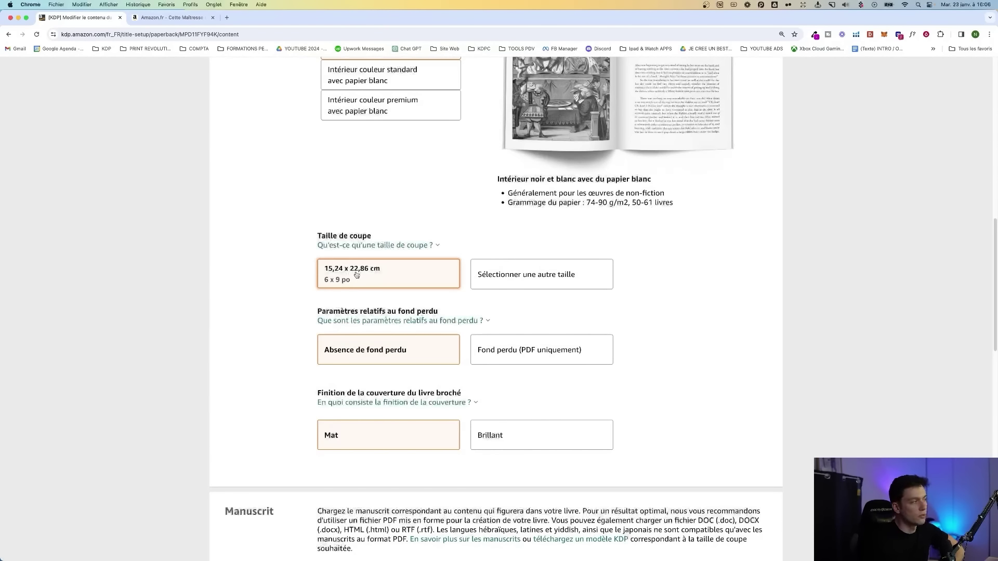
- Set the bleed option to "Absence de fond perdu" and the paperback cover finish to "Brillant"
scroll(312, 302, "down", 1)
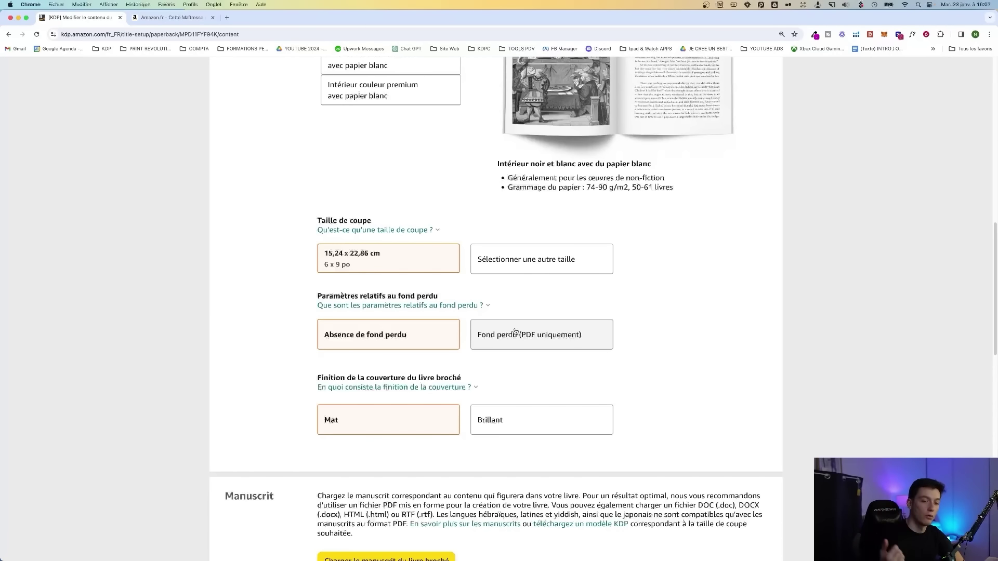
left_click(600, 349)
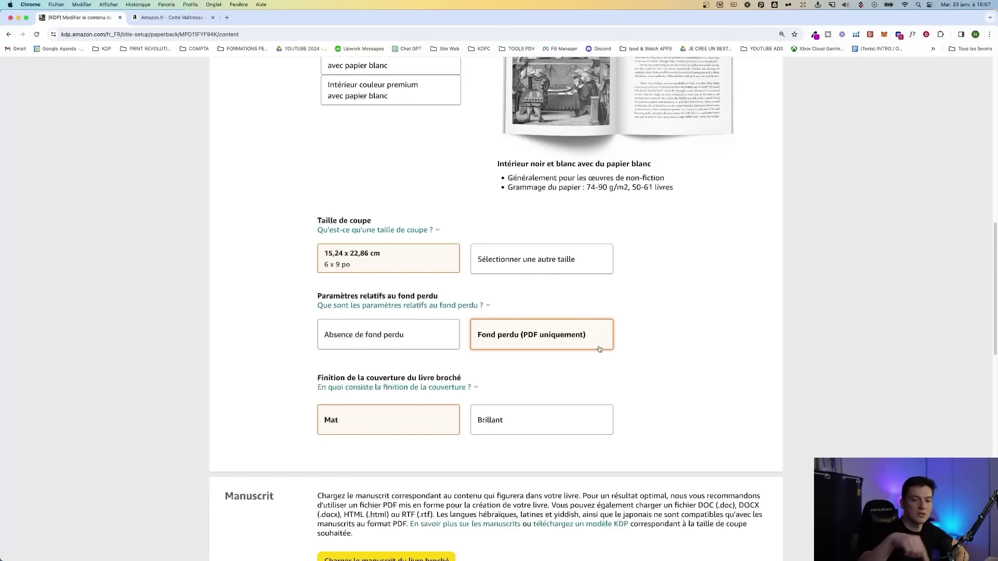
left_click(442, 335)
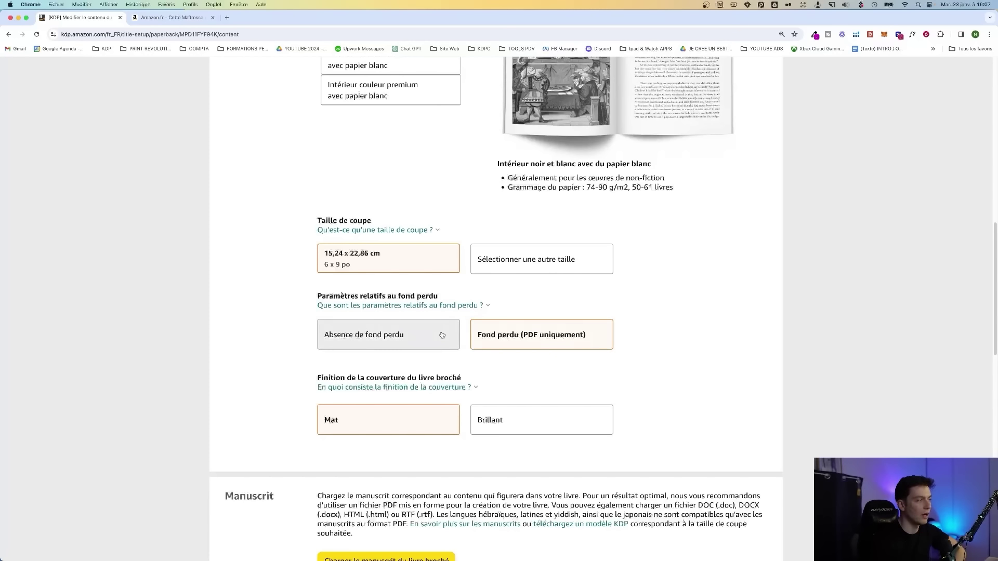
scroll(441, 359, "down", 1)
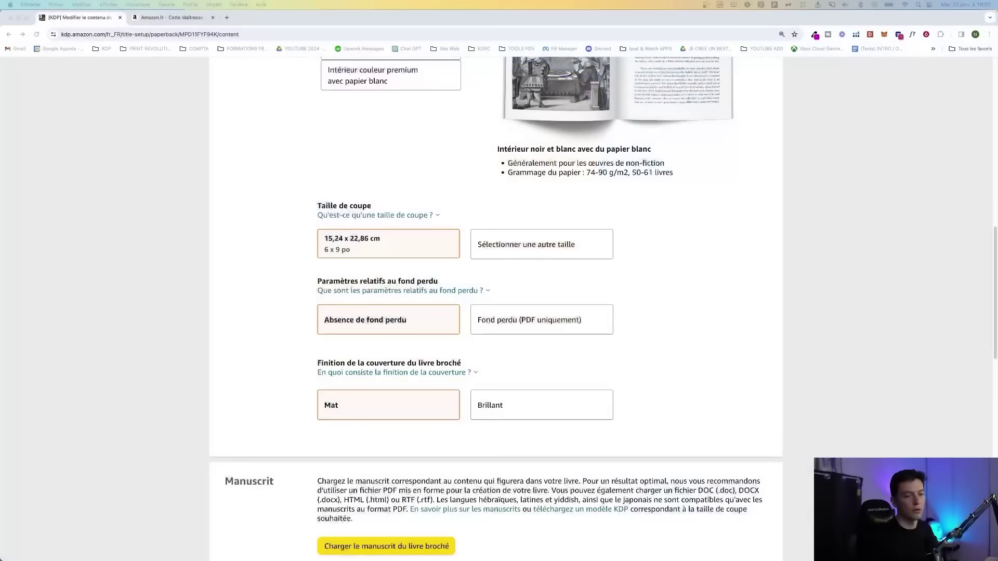
left_click(598, 405)
- Upload "merci maitresse.pdf" as the paperback manuscript
scroll(662, 372, "down", 5)
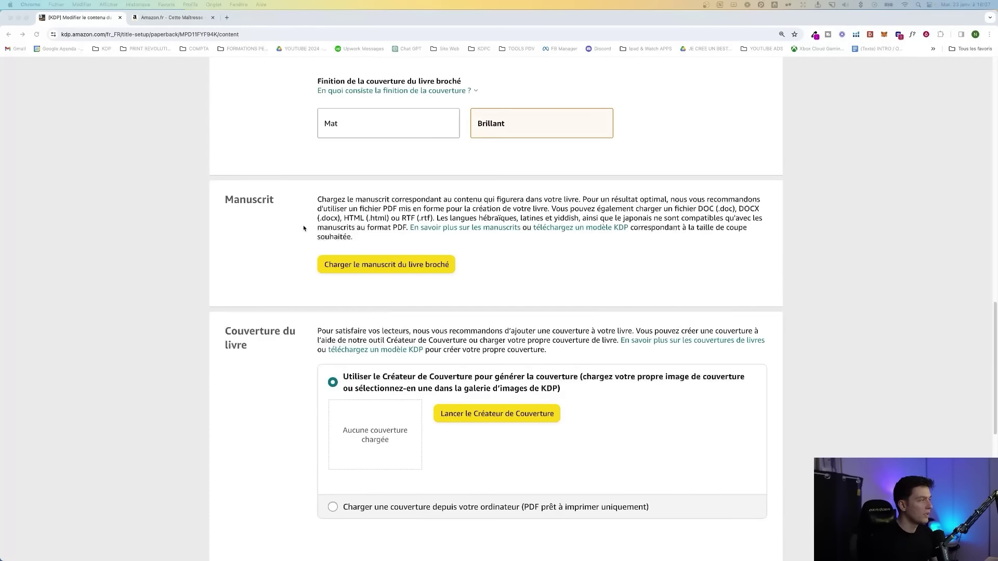
left_click(265, 206)
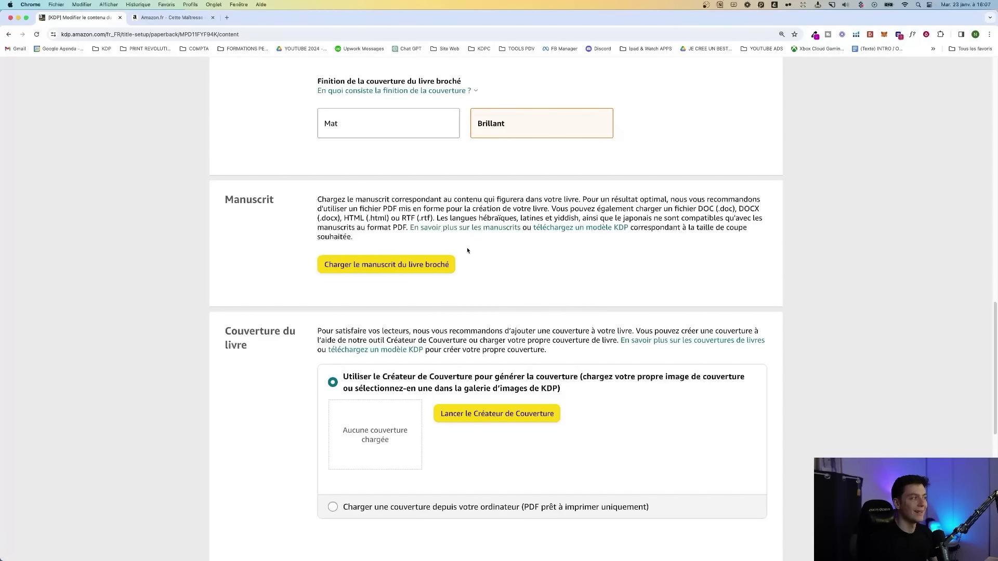
left_click(407, 266)
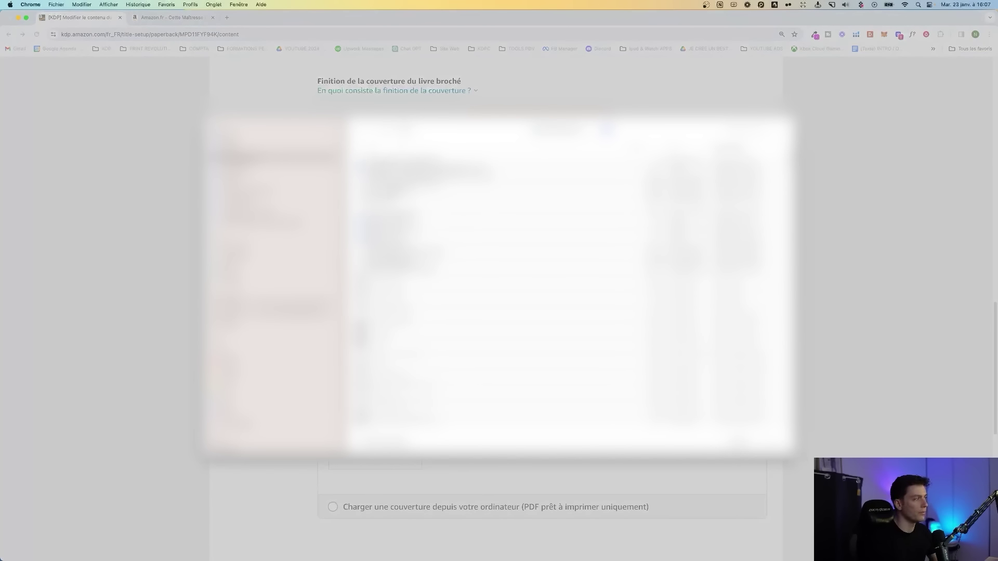
left_click(411, 190)
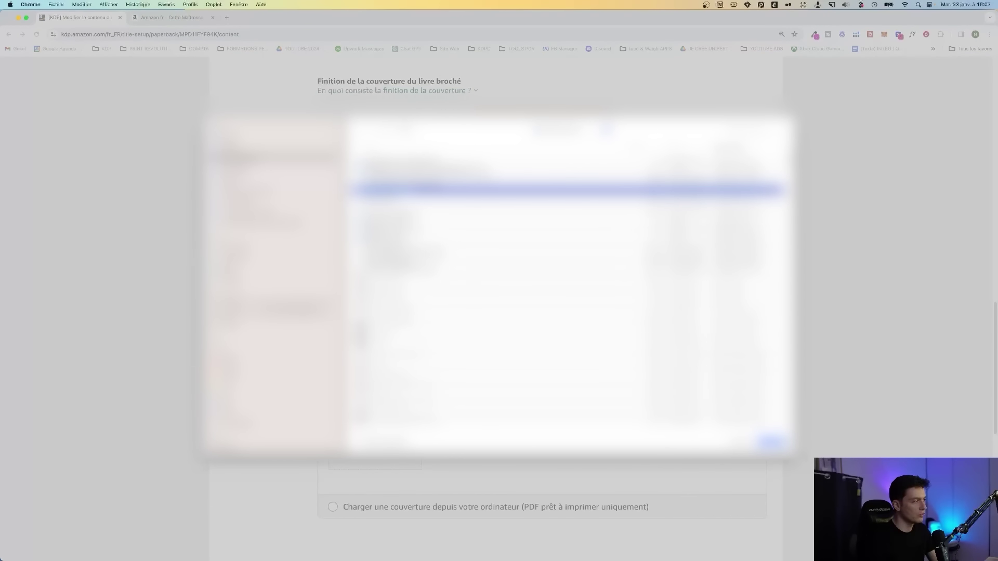
left_click(780, 443)
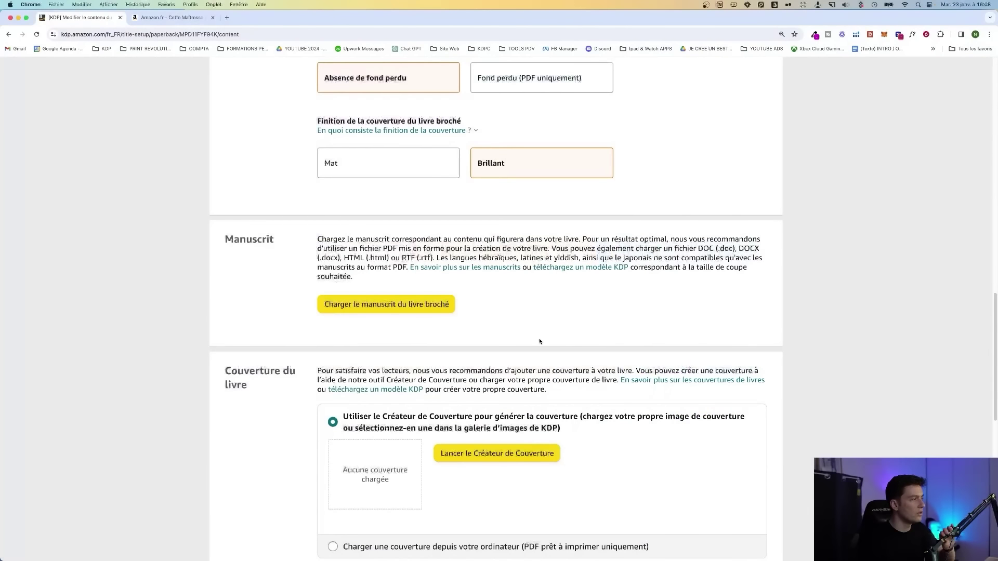
- Choose "Charger une couverture depuis votre ordinateur (PDF prêt à imprimer uniquement)" and upload the paperback's cover file
scroll(421, 228, "down", 2)
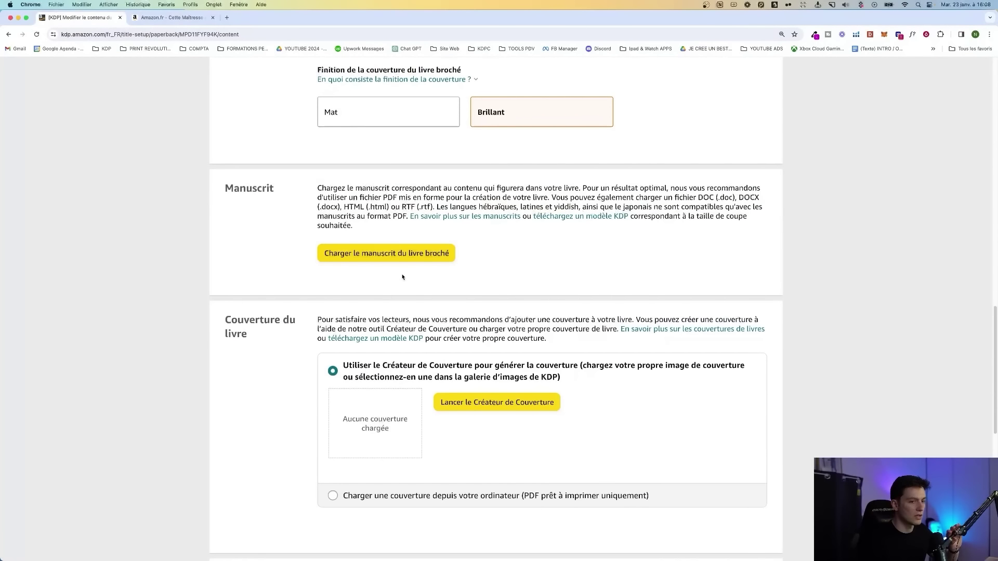
scroll(364, 280, "down", 1)
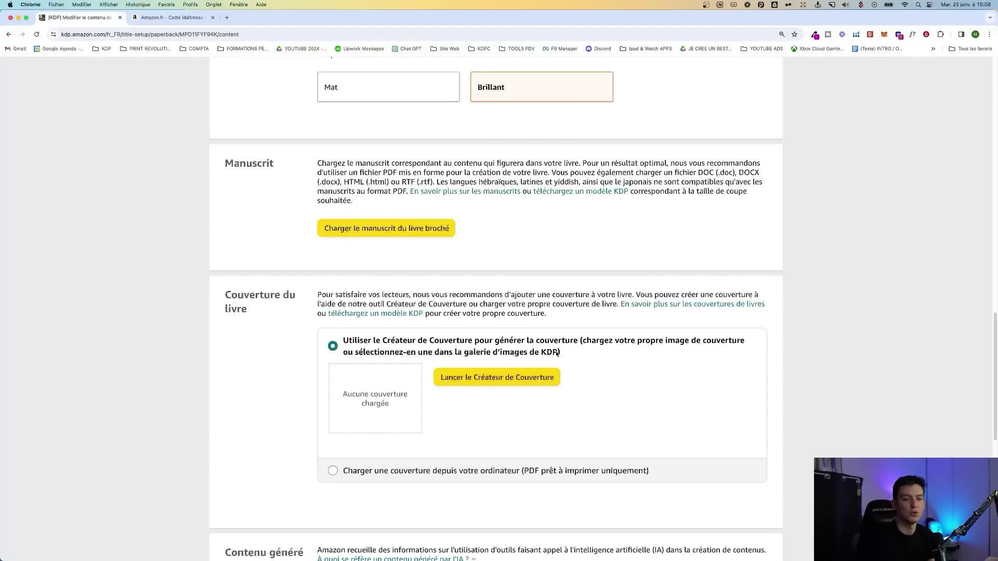
left_click(468, 471)
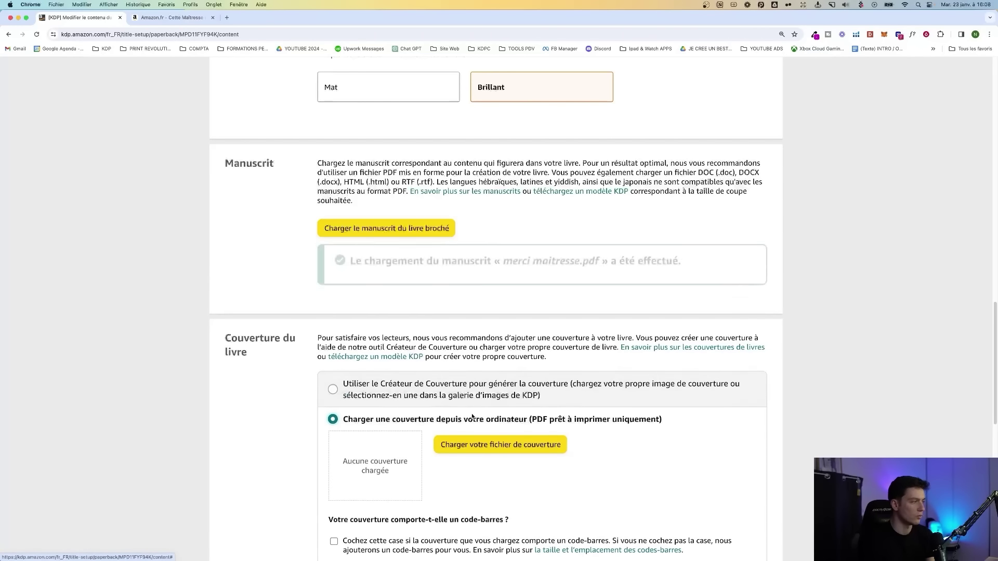
scroll(472, 416, "down", 1)
left_click(472, 417)
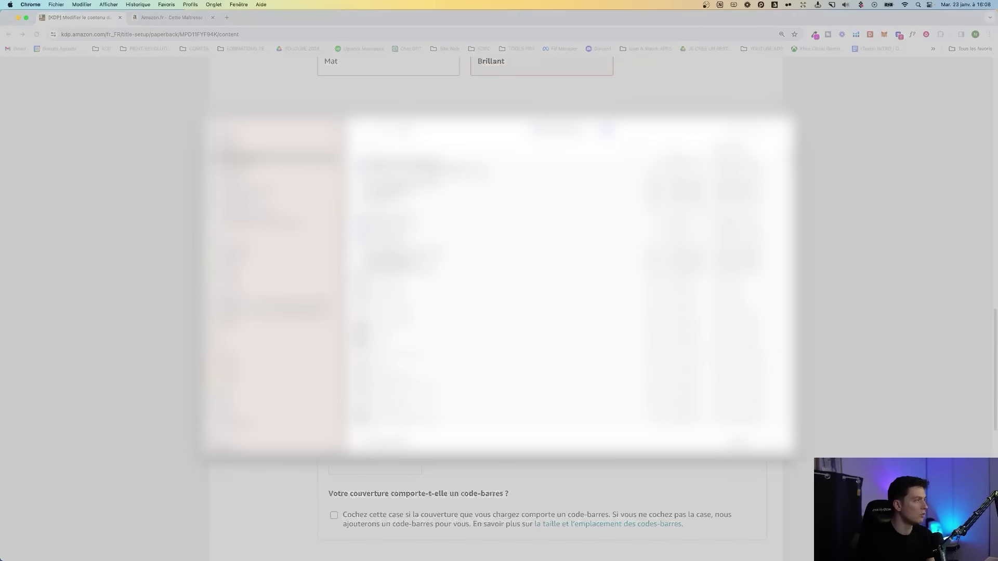
double_click(540, 200)
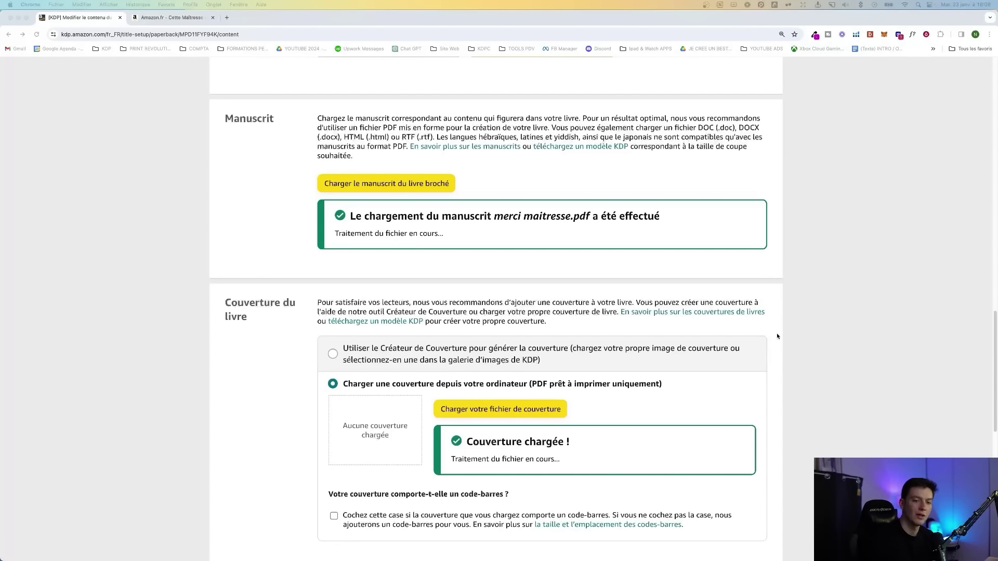
scroll(745, 346, "down", 2)
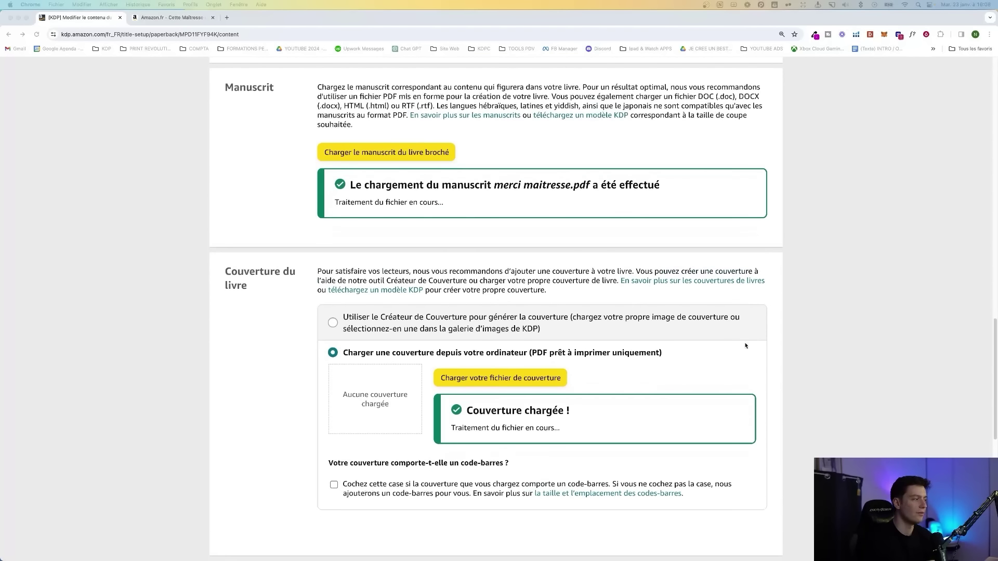
left_click(328, 460)
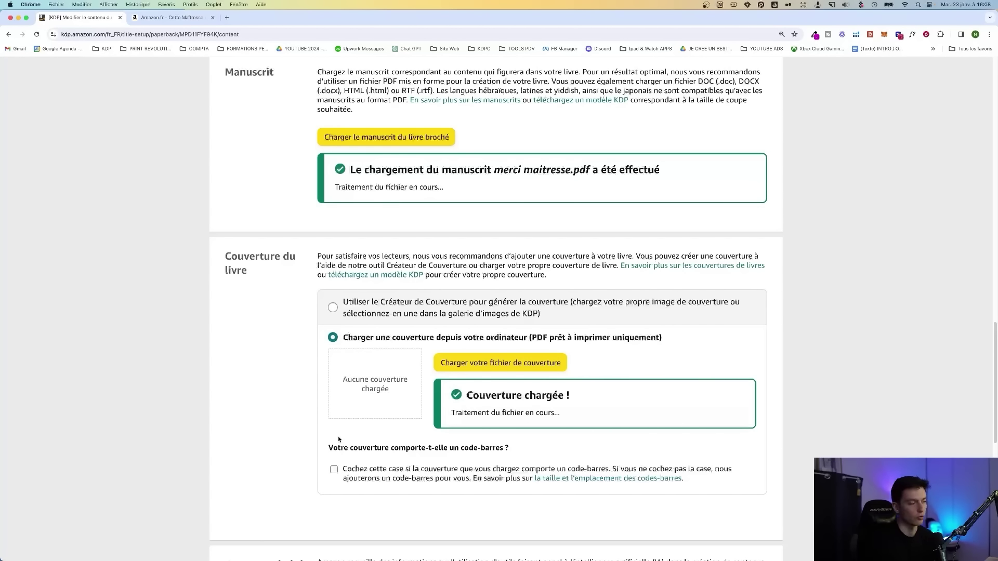
- Answer "Non" to the question about using artificial intelligence tools to create the book's content
scroll(345, 459, "down", 7)
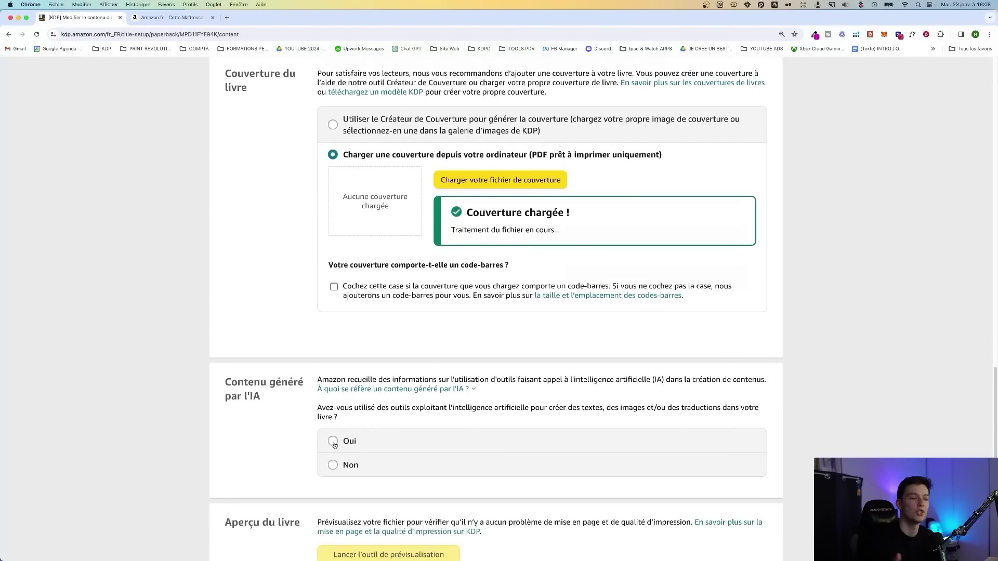
scroll(420, 281, "down", 1)
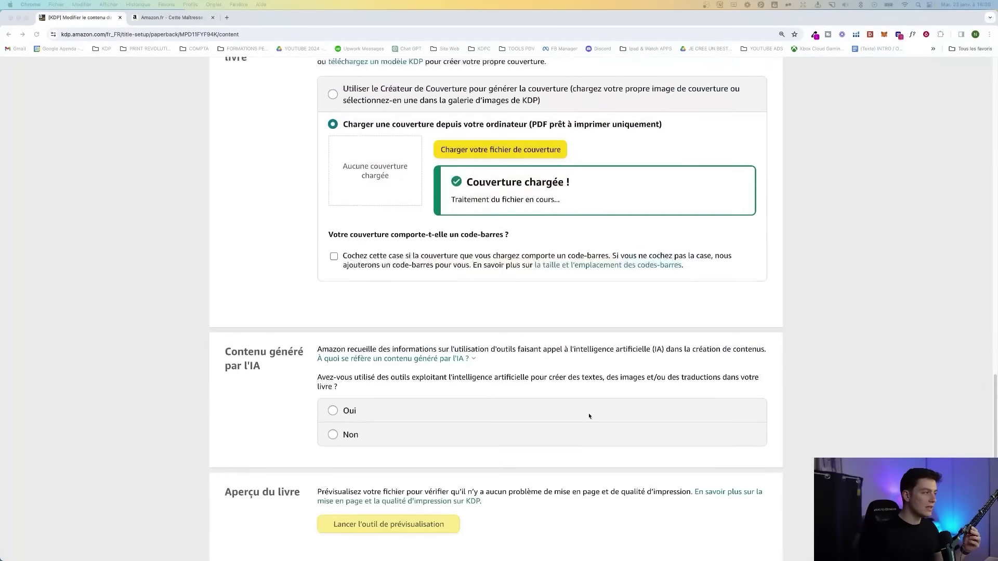
scroll(551, 339, "down", 3)
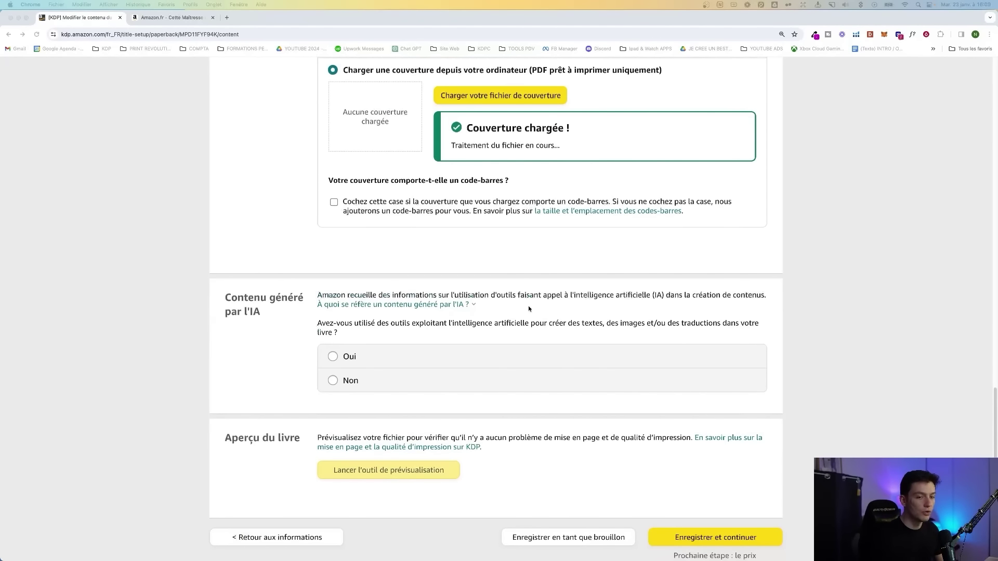
left_click(349, 372)
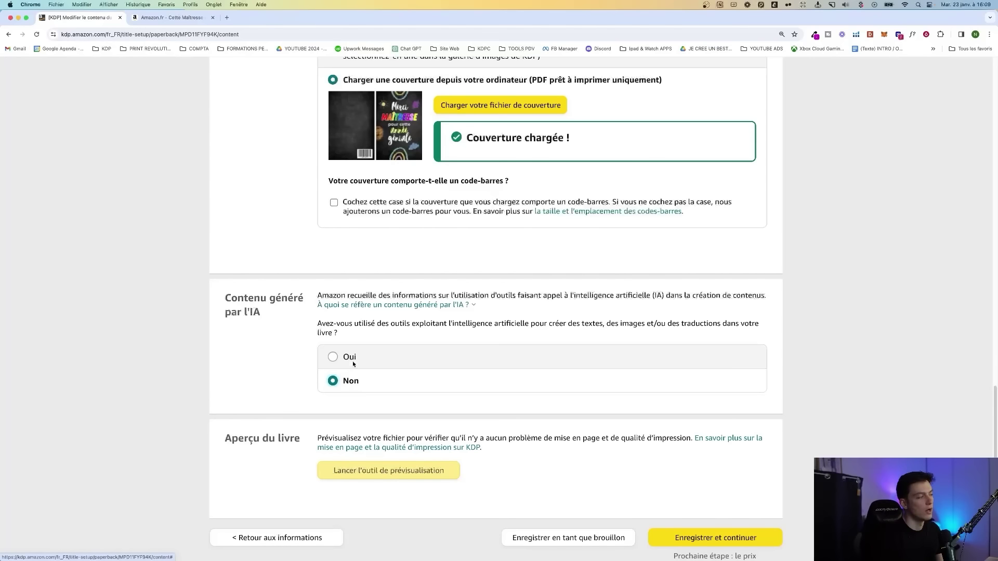
- Review the AI-generated content choices for Textes and Images under "Oui", ending on the answer "Non"
left_click(347, 360)
scroll(525, 394, "down", 1)
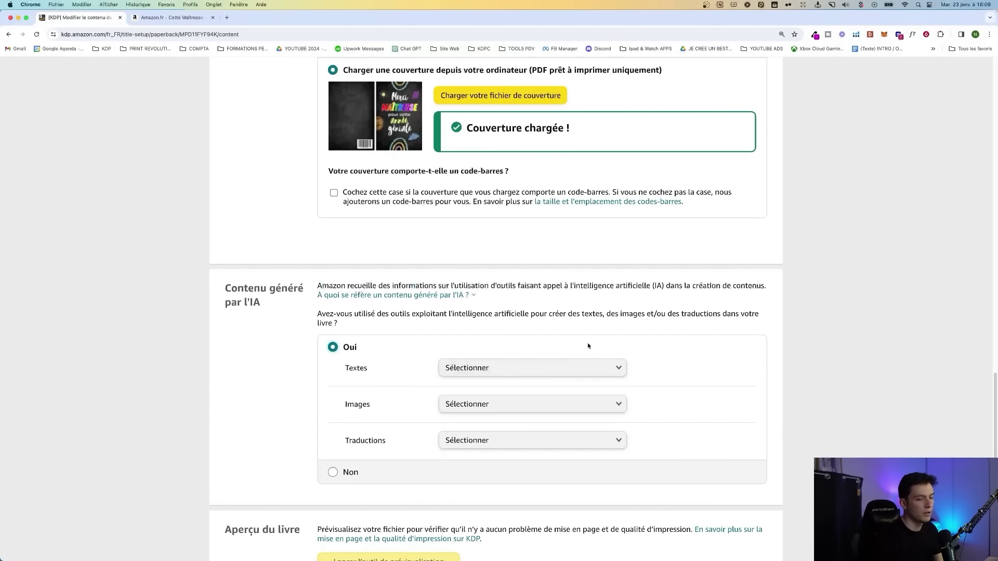
scroll(568, 368, "down", 1)
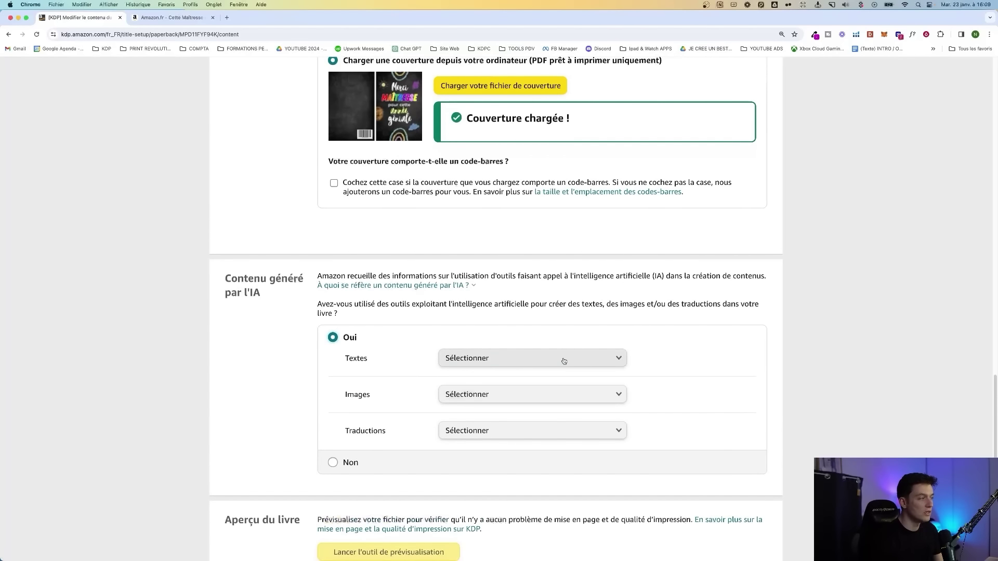
left_click(564, 361)
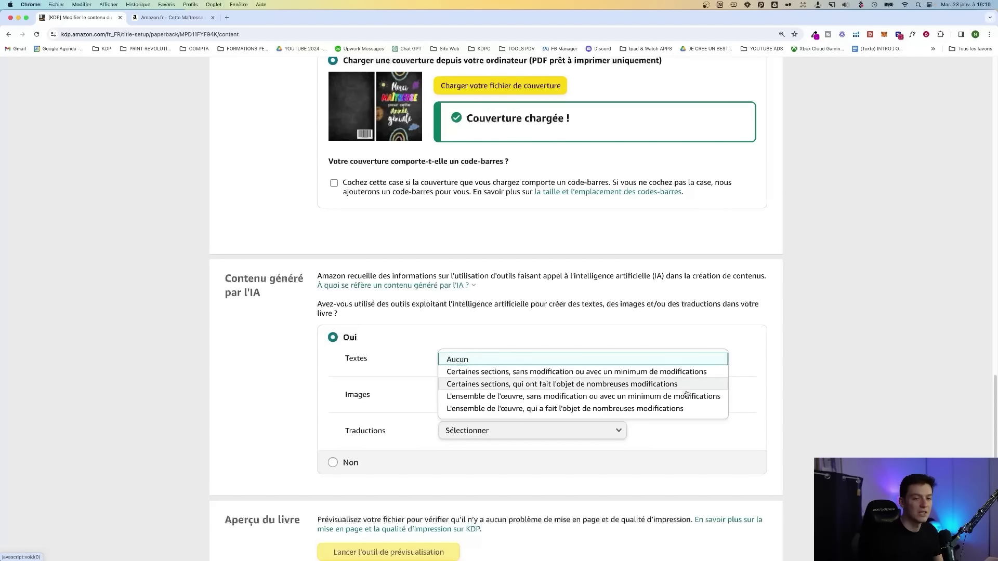
left_click(769, 347)
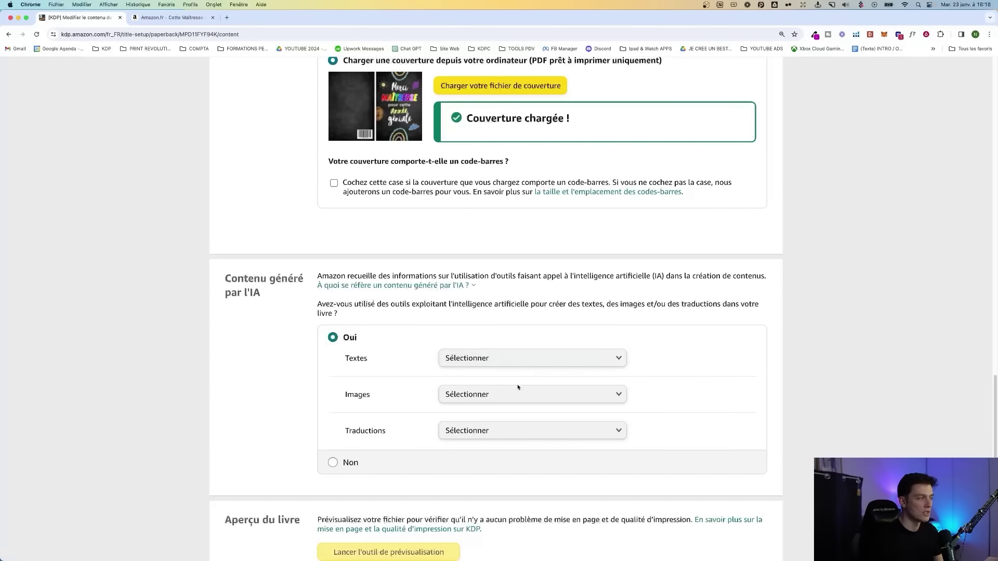
left_click(491, 399)
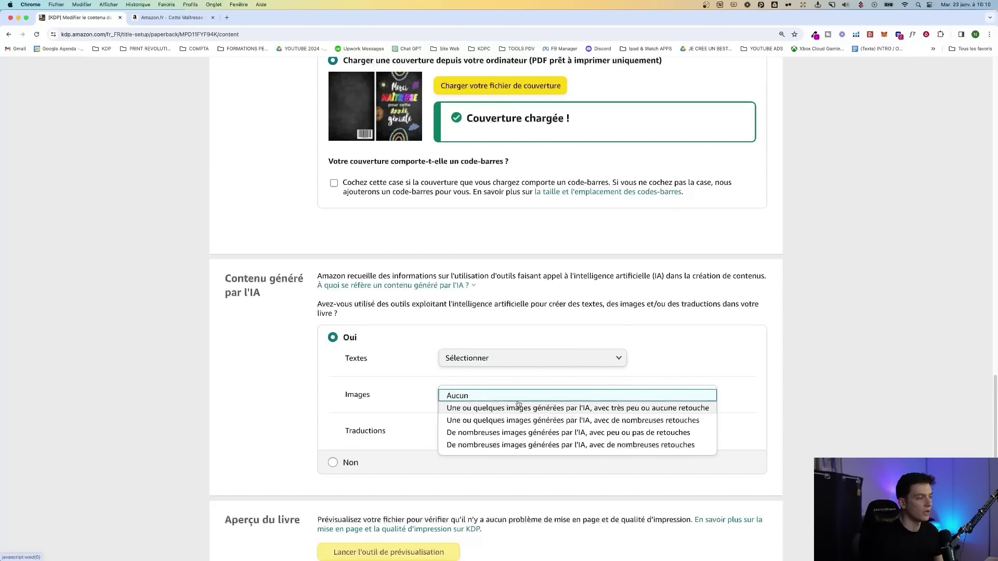
left_click(749, 354)
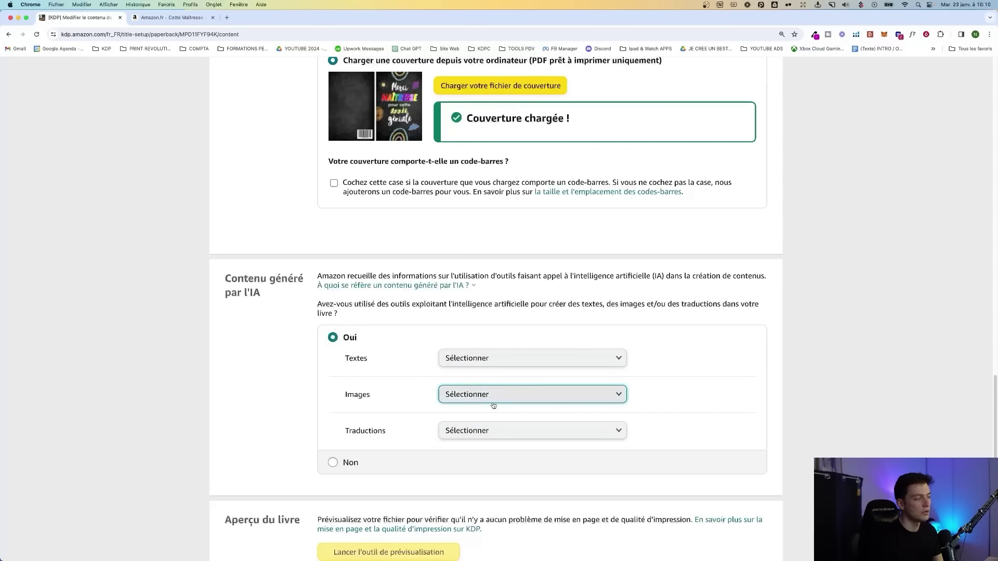
left_click(347, 462)
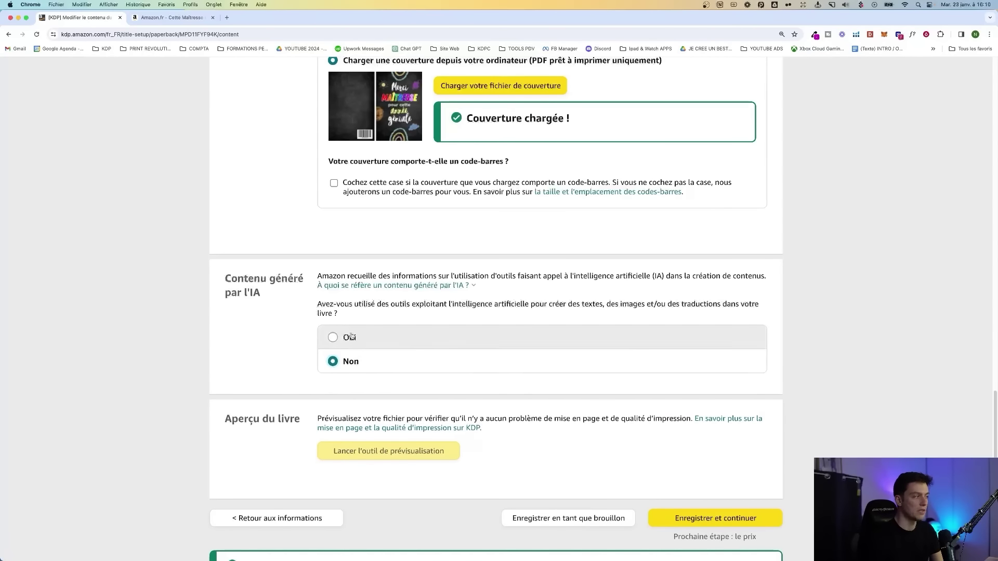
left_click(351, 339)
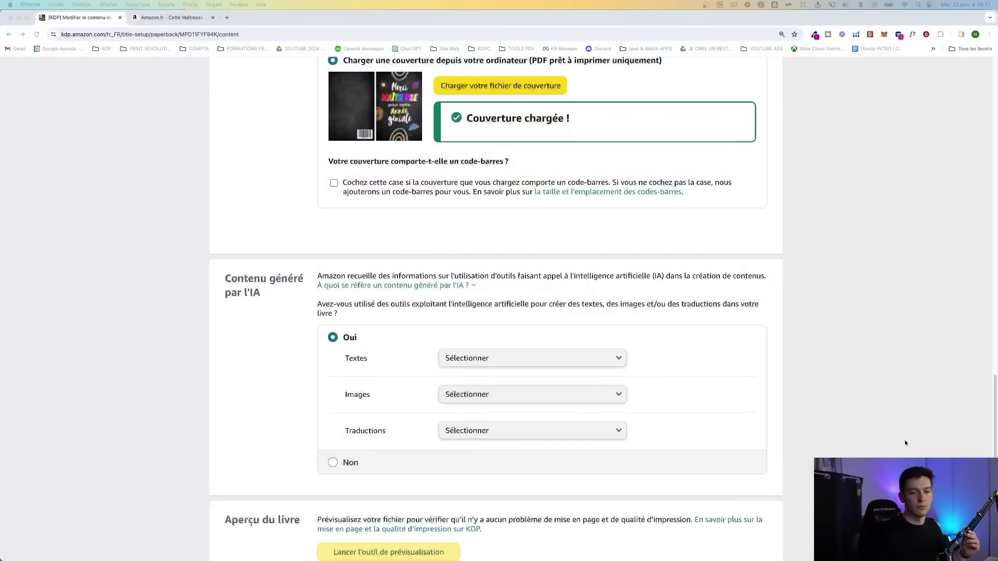
scroll(485, 439, "down", 1)
scroll(485, 440, "down", 2)
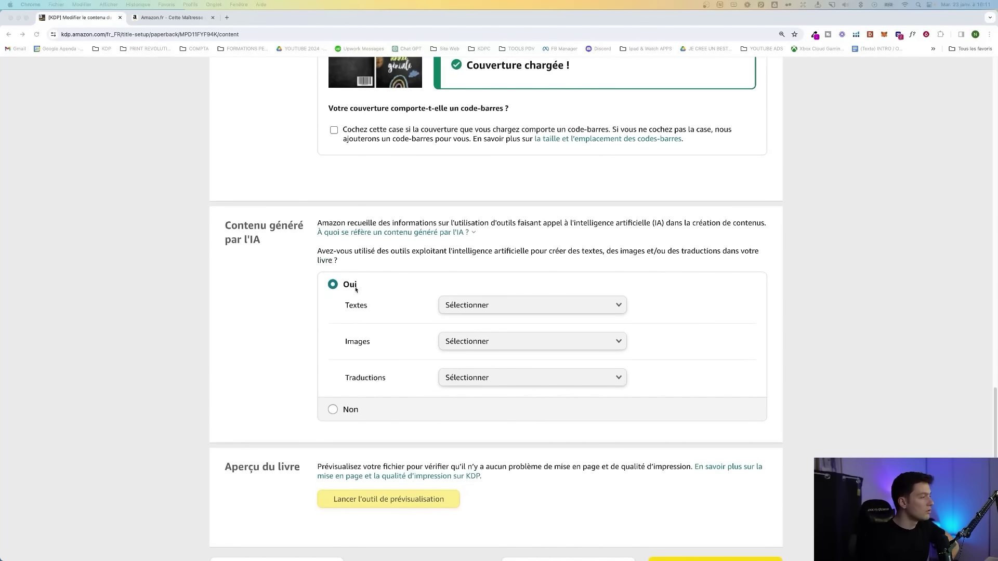
left_click(342, 410)
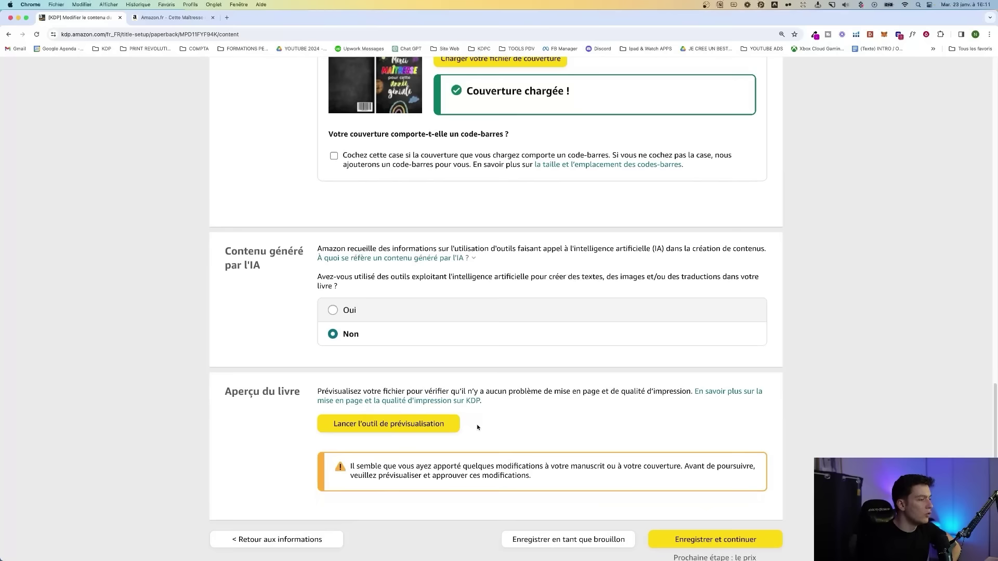
- Preview the paperback's cover and interior pages through 2-3 in the print previewer and approve the proof
scroll(508, 405, "down", 1)
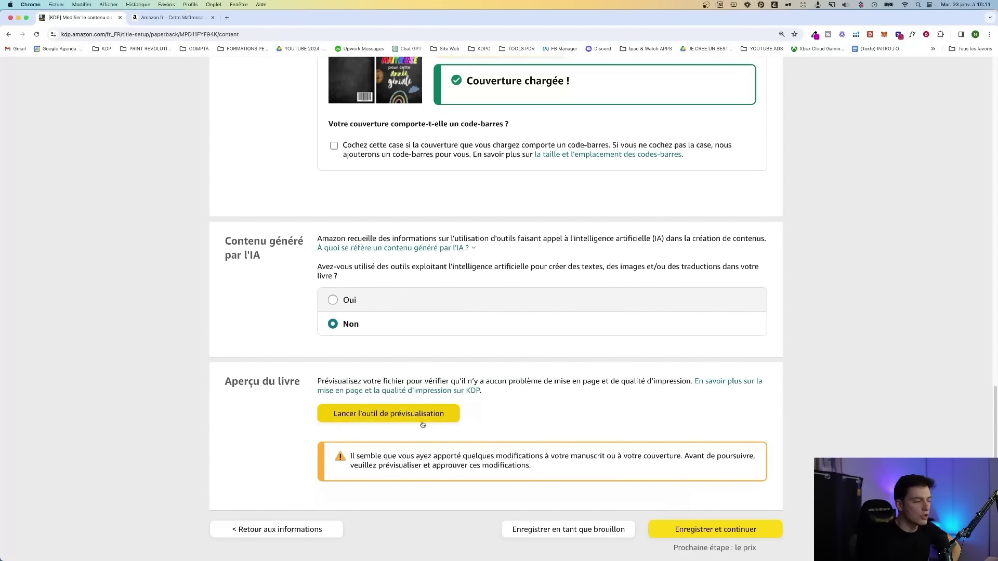
left_click(403, 419)
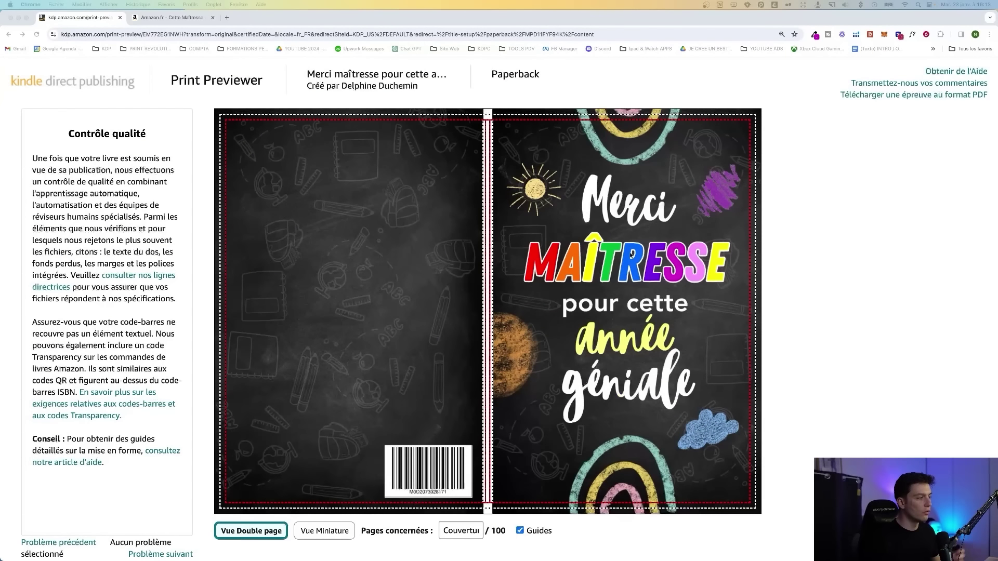
left_click(721, 296)
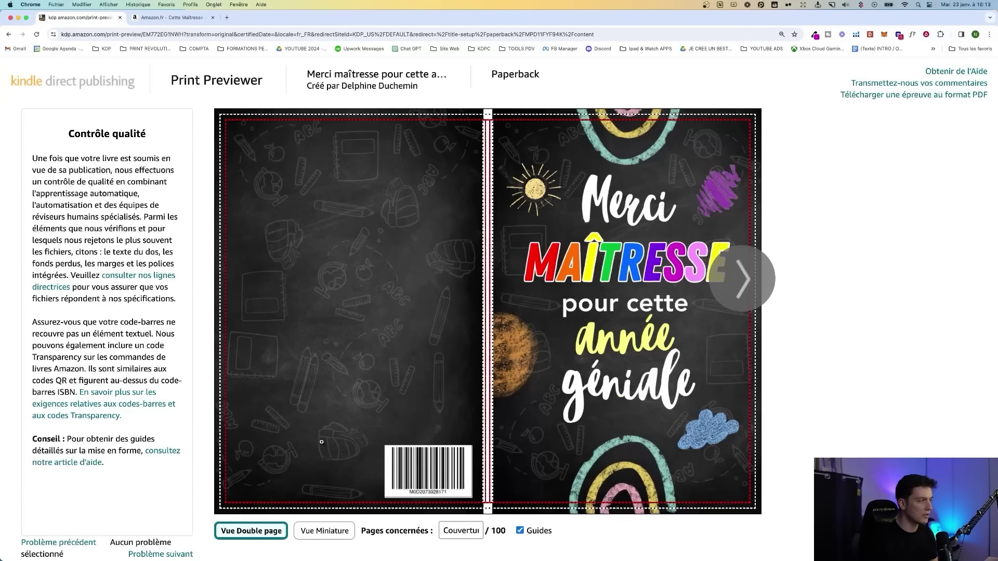
left_click(729, 278)
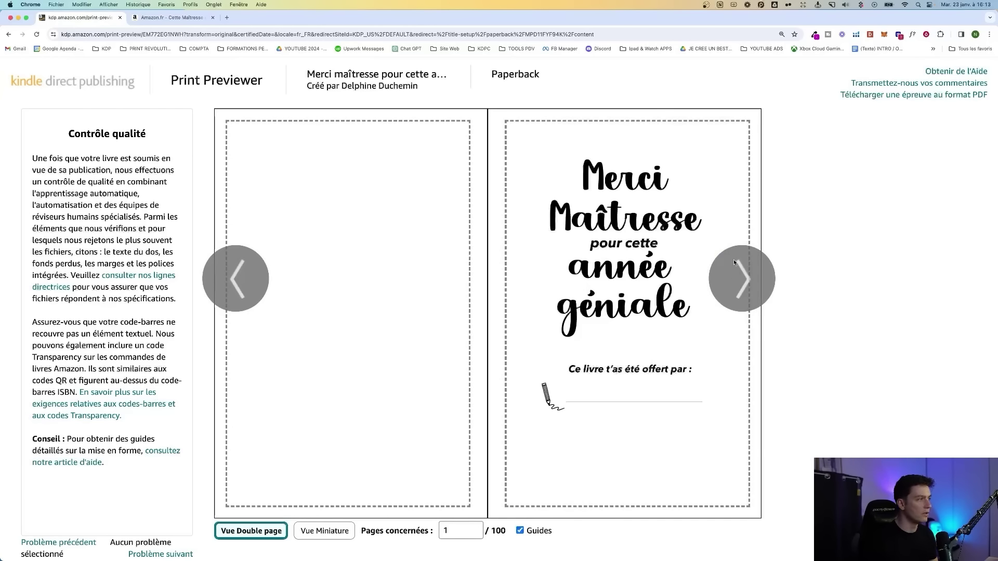
left_click(737, 271)
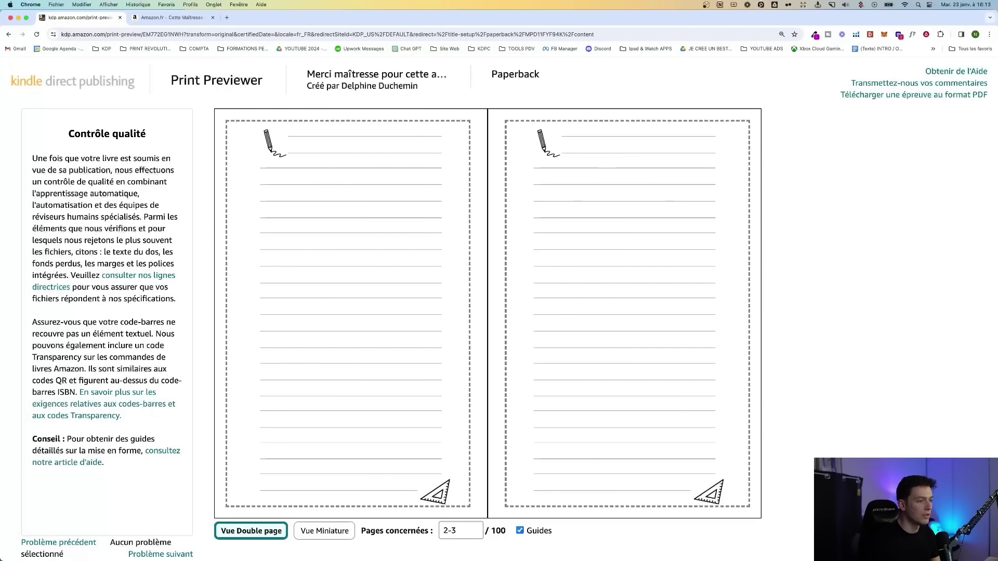
left_click(959, 539)
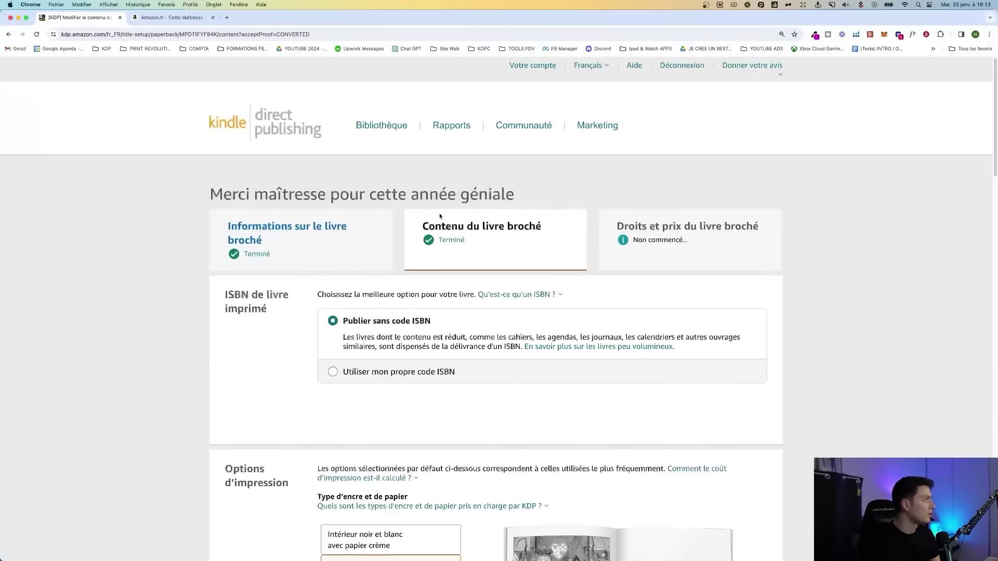
- Check the printing costs in the content summary, and save the content to continue to the rights and pricing stage
scroll(487, 280, "down", 5)
scroll(487, 281, "down", 15)
scroll(422, 206, "up", 4)
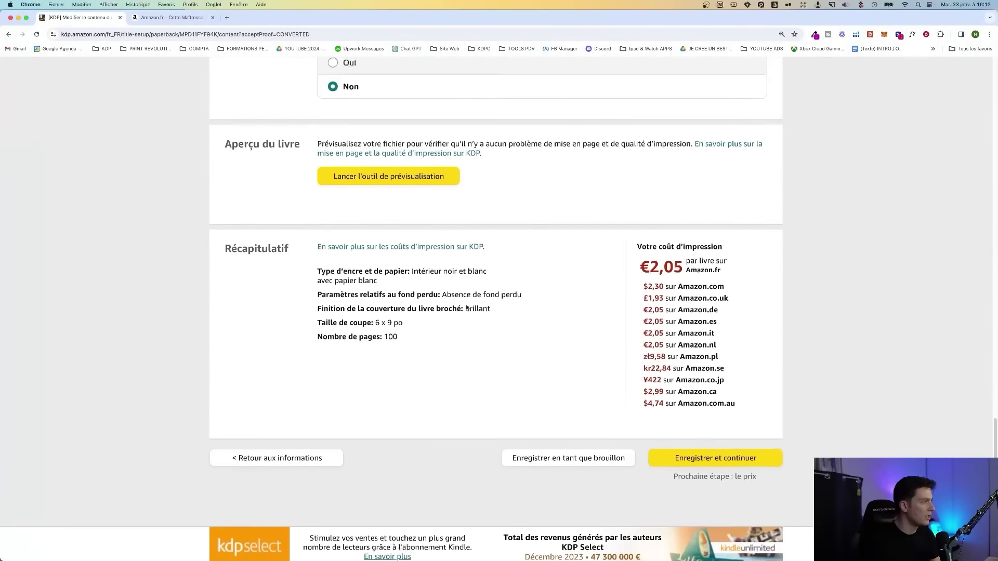
double_click(683, 337)
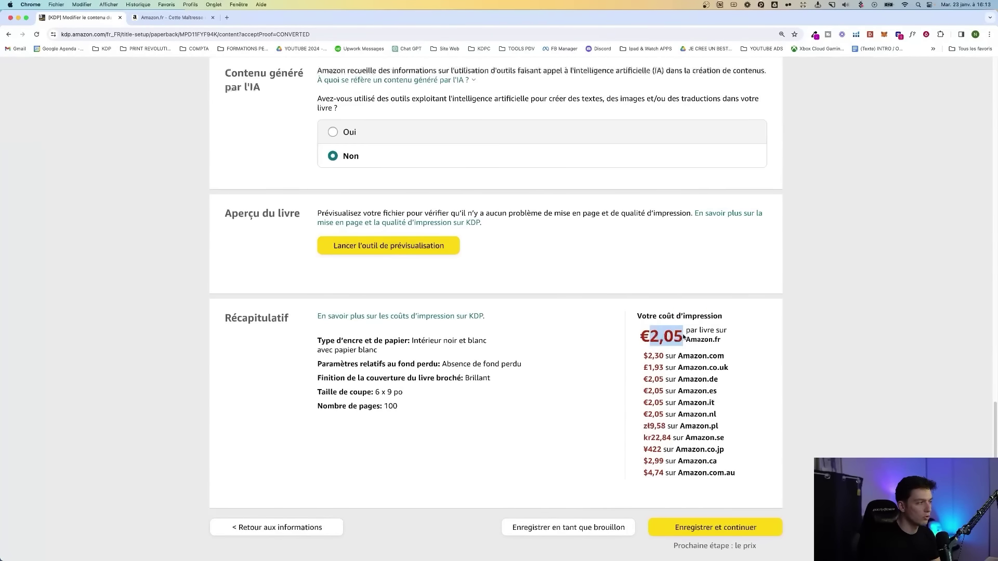
left_click(824, 328)
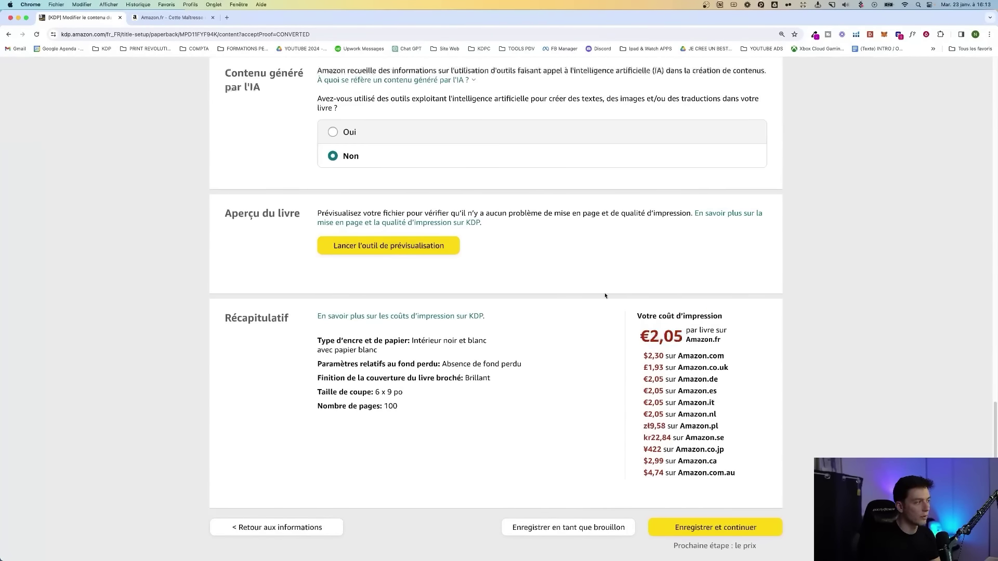
left_click(728, 530)
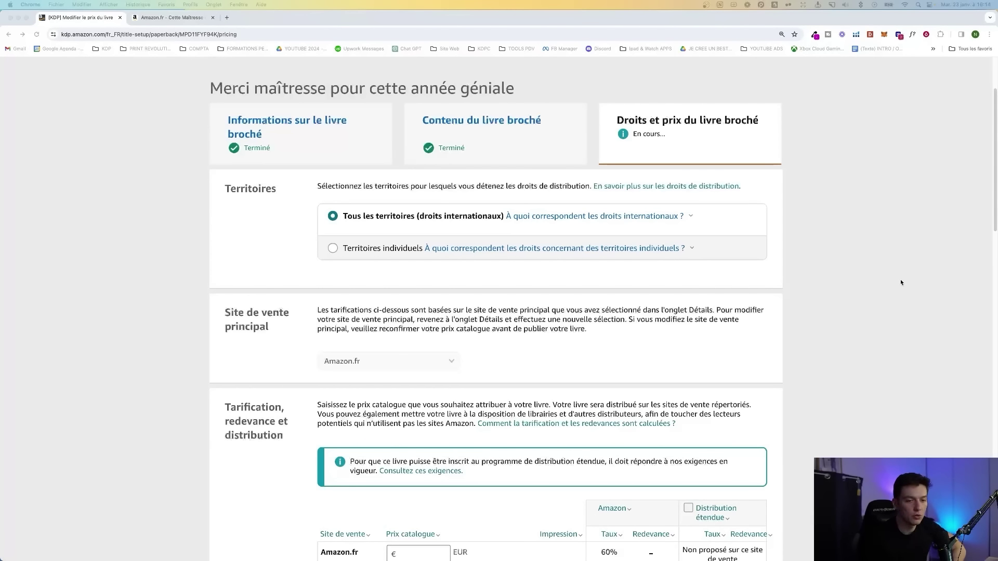
- Switch the distribution rights to "Territoires individuels" and review the list of selectable territories
scroll(463, 181, "down", 1)
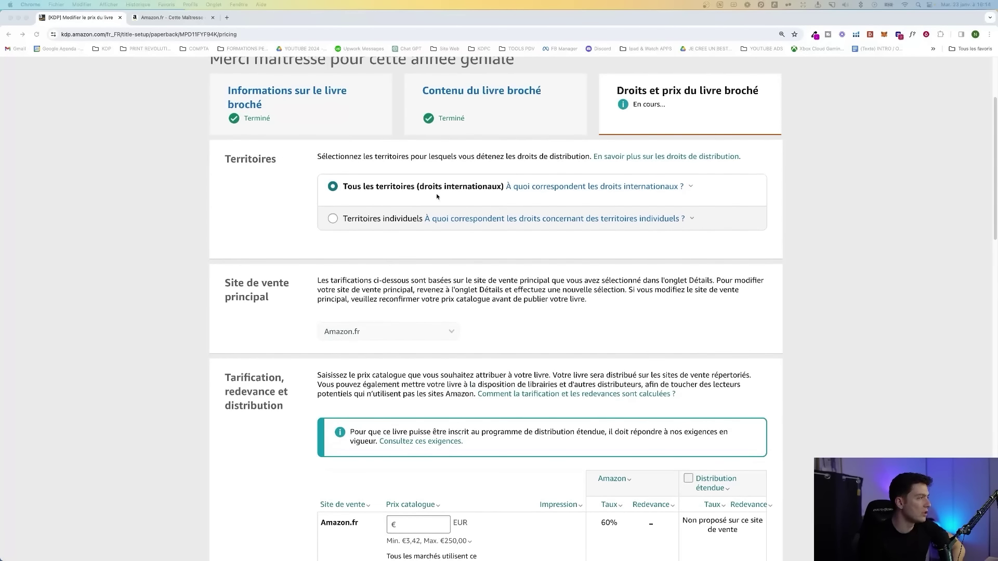
left_click(380, 211)
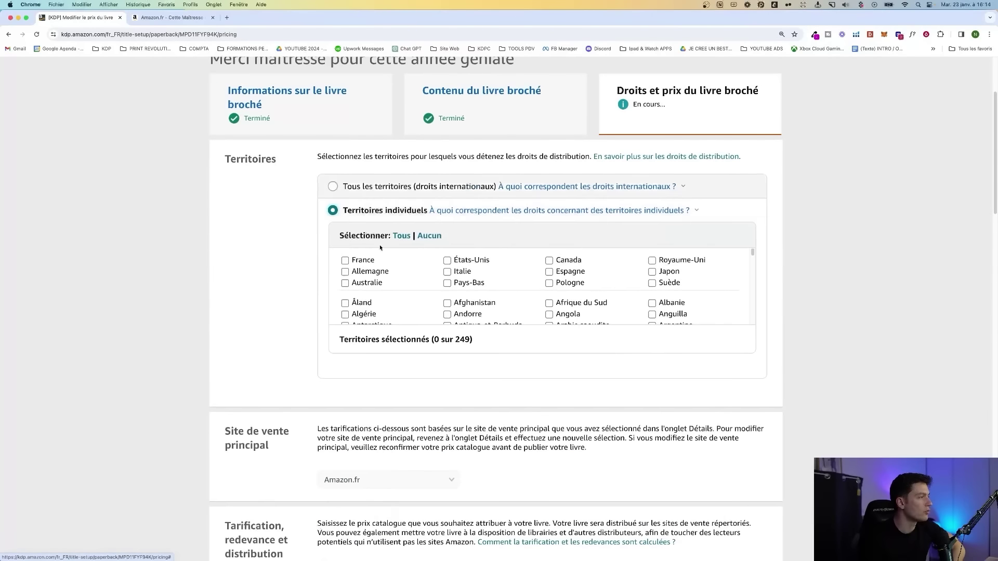
scroll(409, 260, "down", 5)
scroll(514, 291, "up", 6)
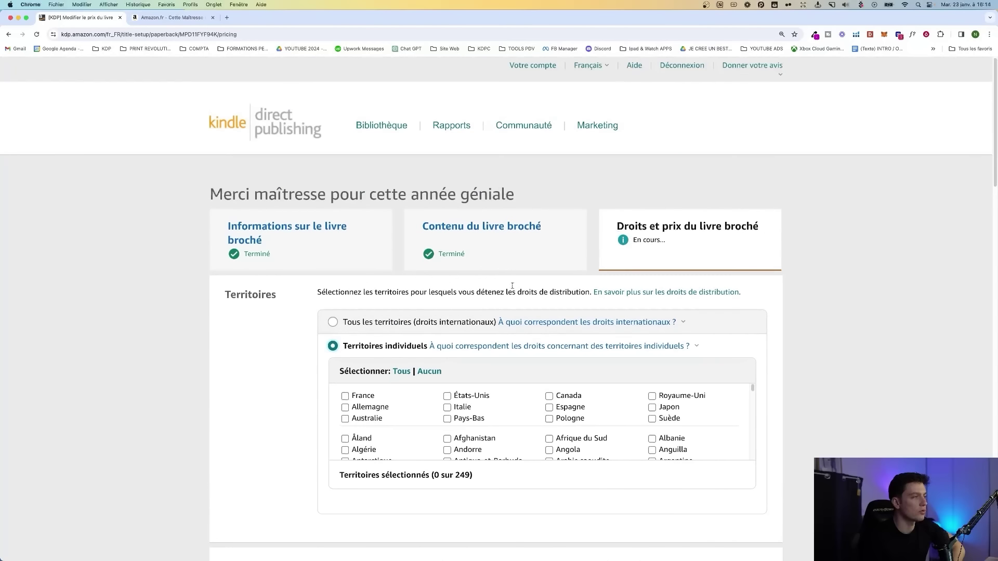
scroll(327, 361, "down", 2)
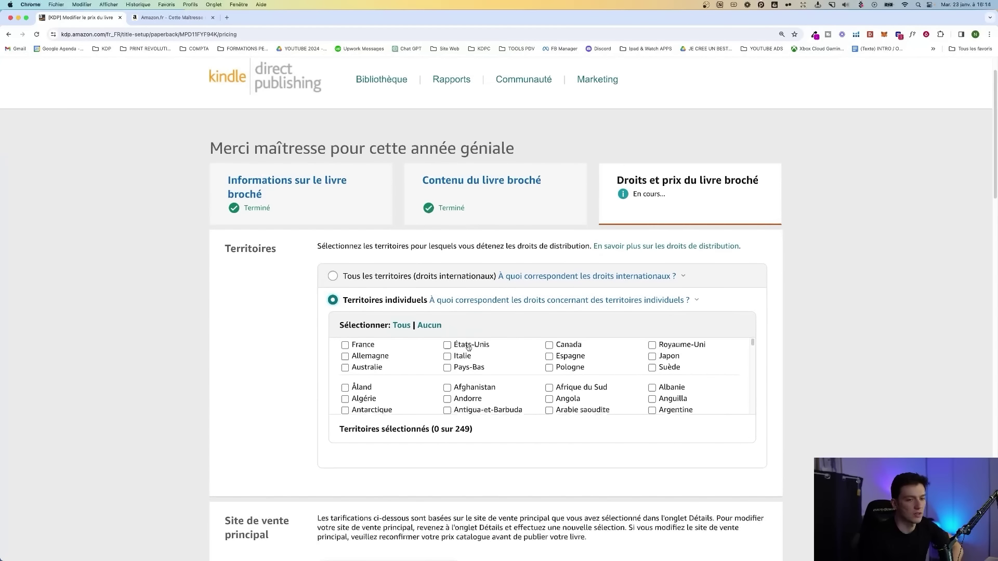
- Set the distribution rights back to "Tous les territoires (droits internationaux)"
left_click(369, 281)
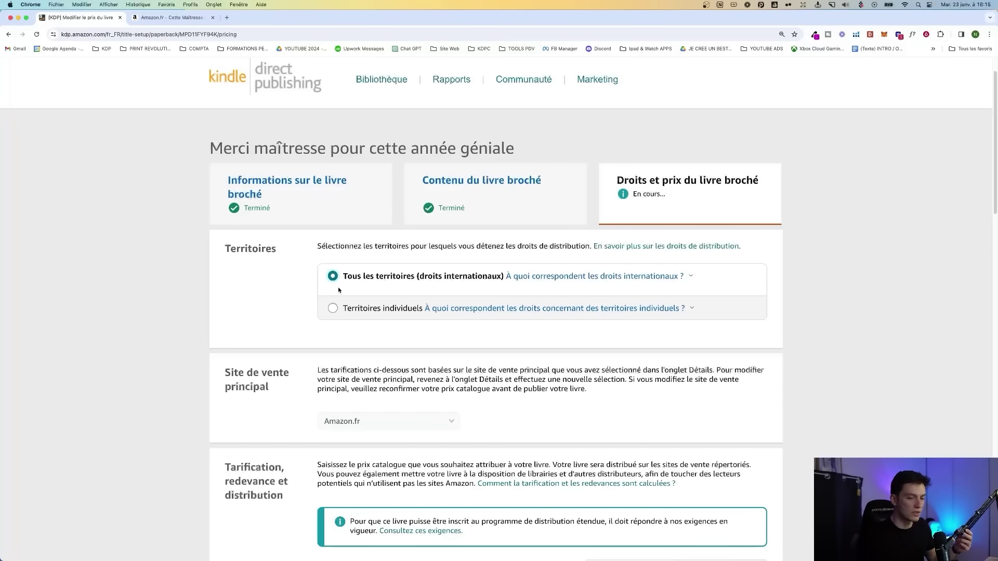
scroll(249, 308, "down", 3)
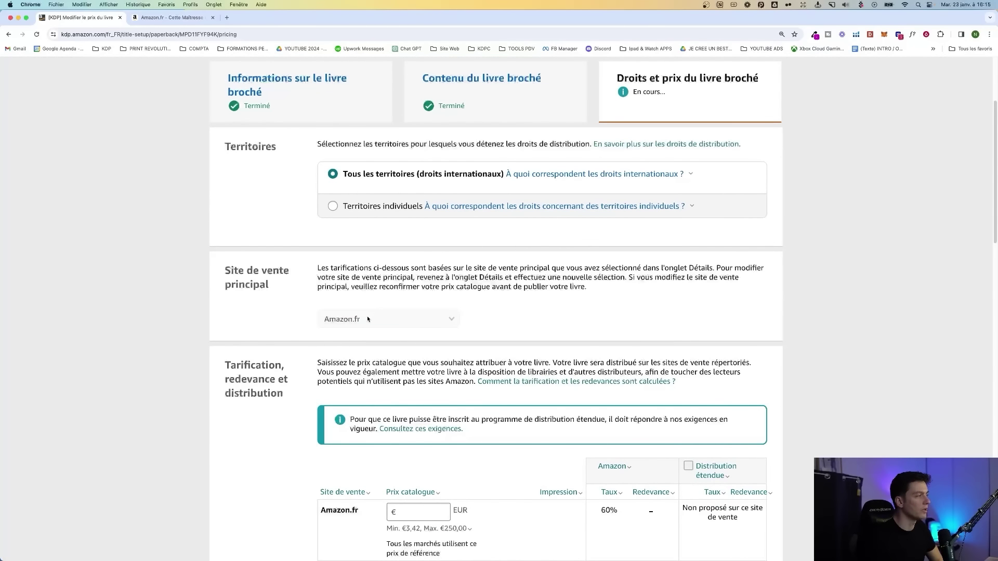
scroll(340, 299, "down", 1)
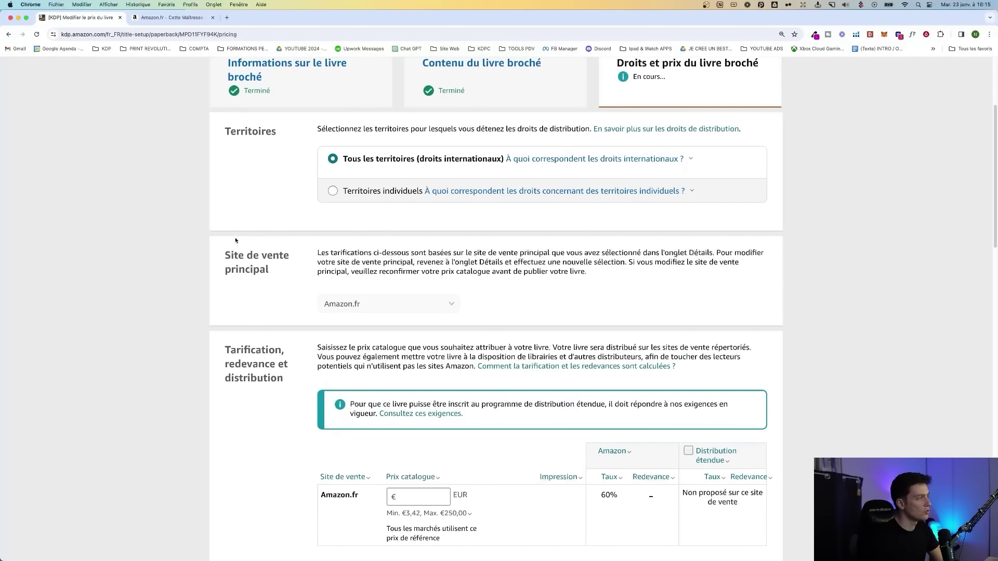
- Enter a list price of 9,99 EUR for Amazon.fr as the reference price for all marketplaces
scroll(251, 114, "down", 8)
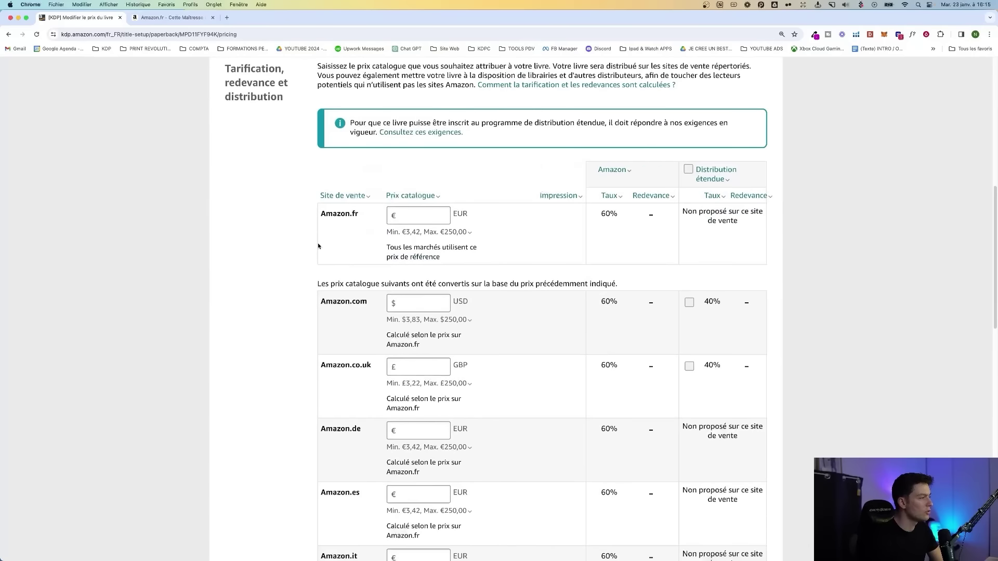
left_click(418, 215)
type("9")
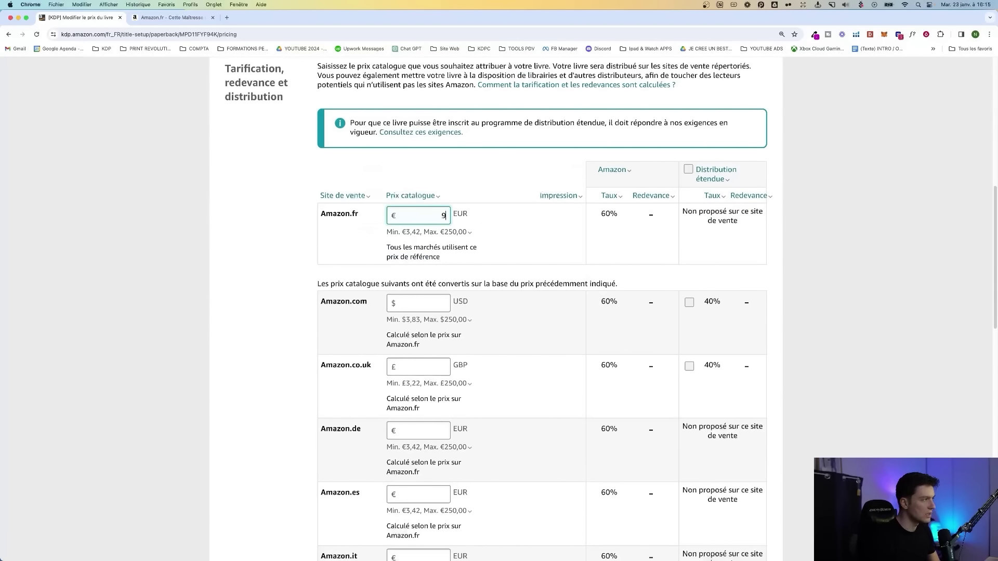
type(",99")
left_click(252, 227)
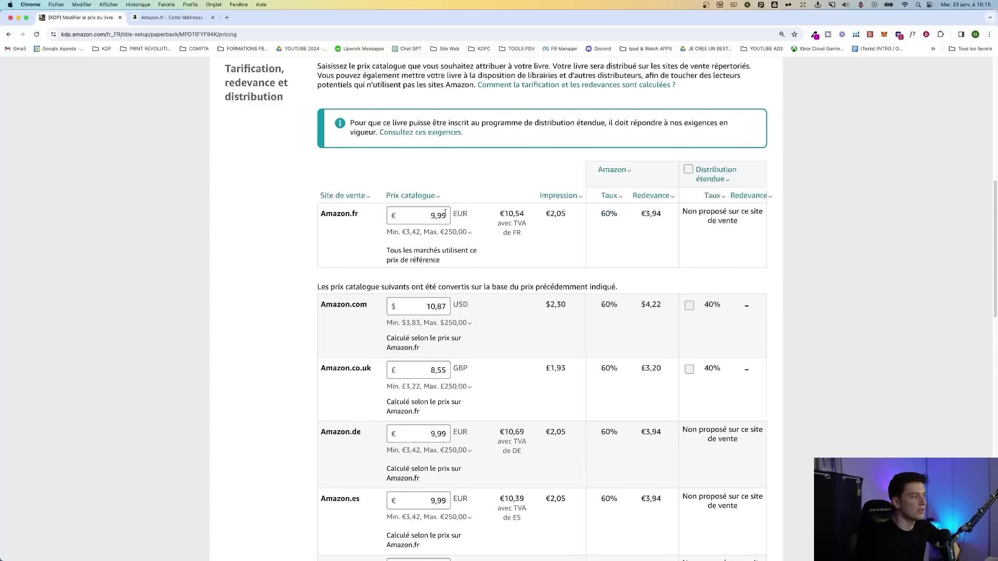
left_click(469, 233)
left_click(525, 199)
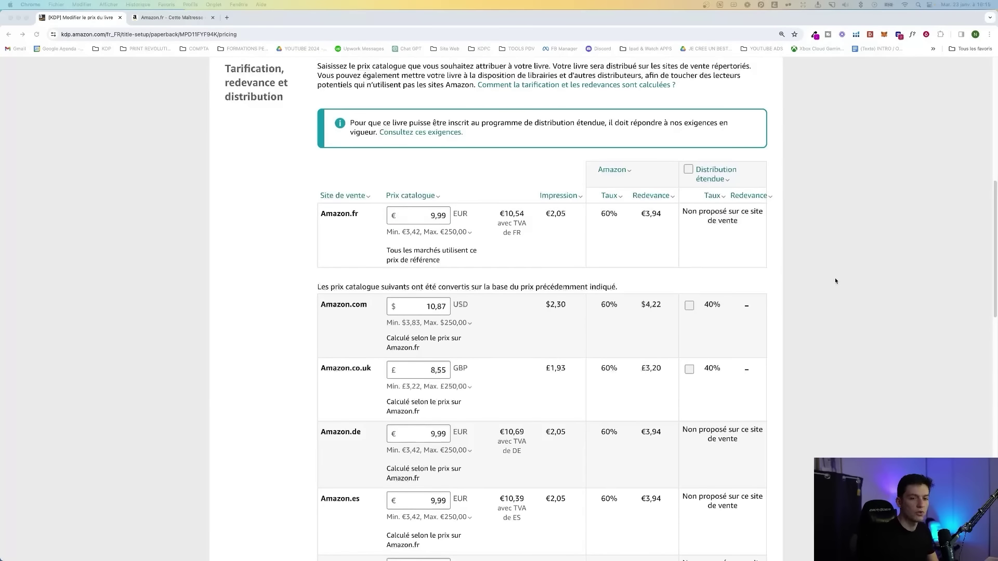
left_click(835, 281)
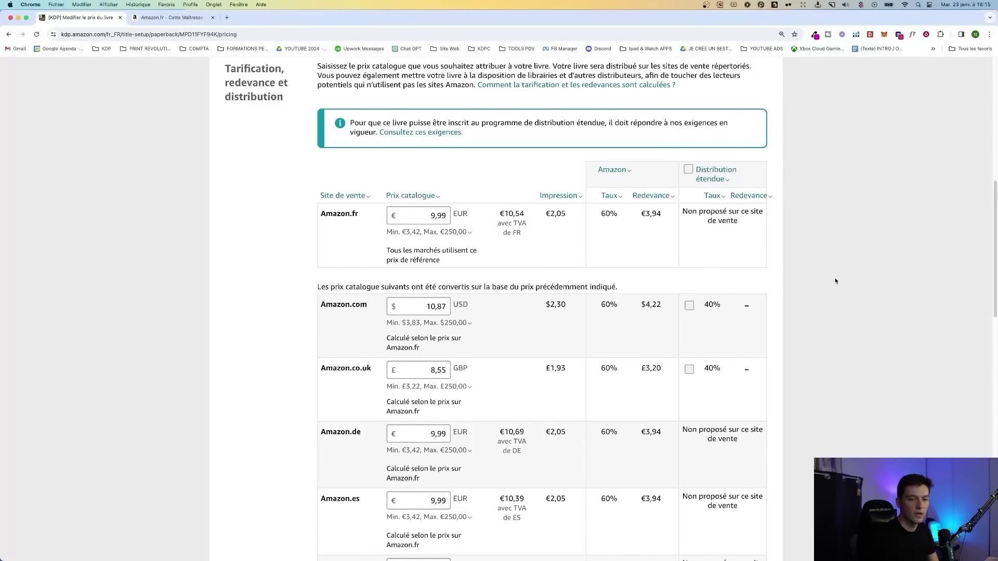
- Check the pre-tax calculation 9,99/1.055 in Spotlight and set the Amazon.fr list price to 9,47 EUR
double_click(417, 212)
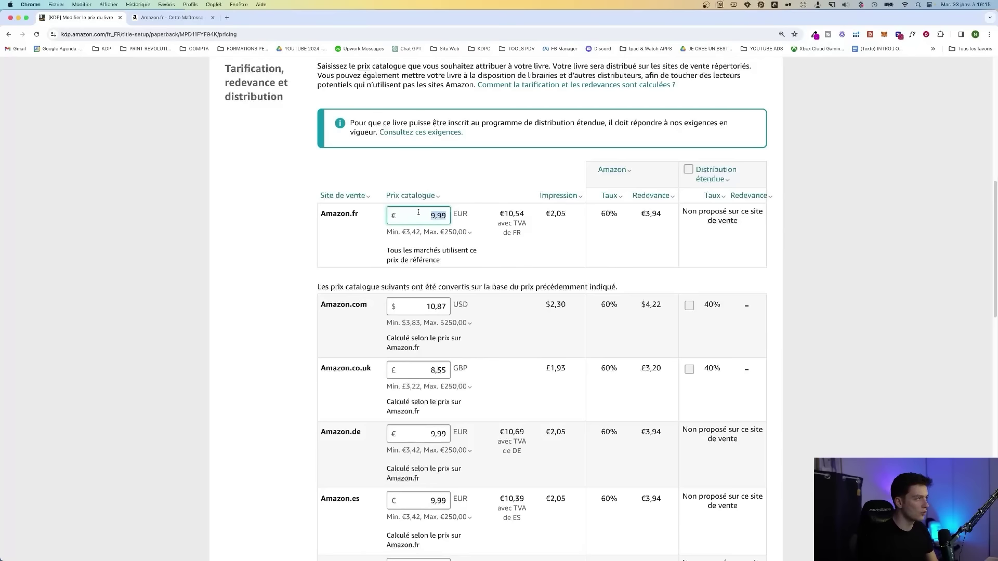
key("super+space")
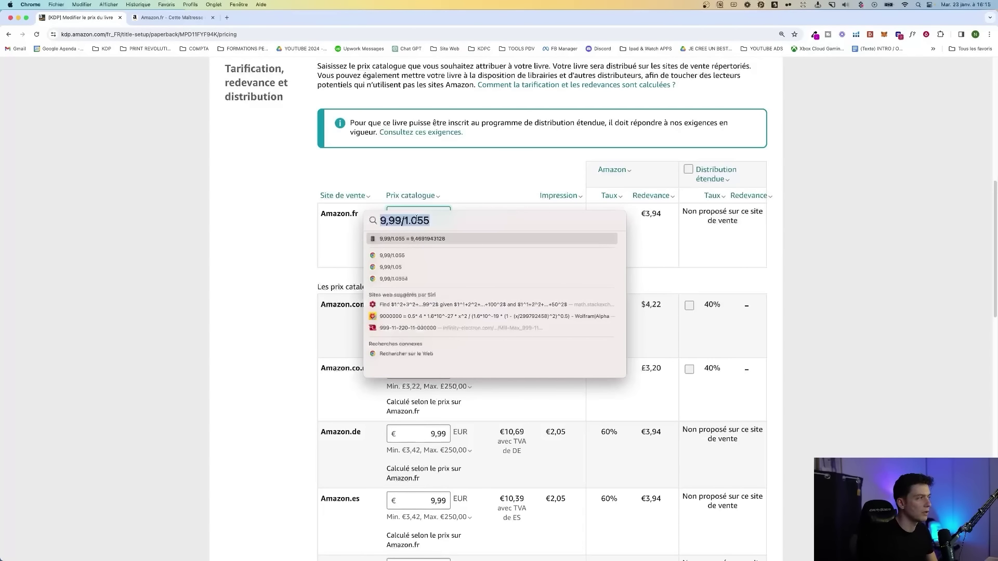
key("Escape")
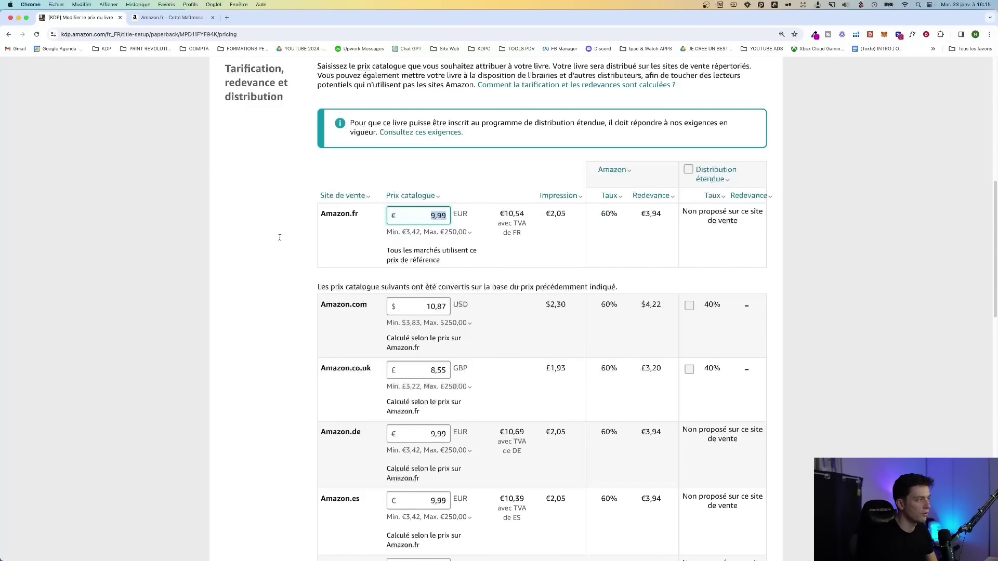
type("9,")
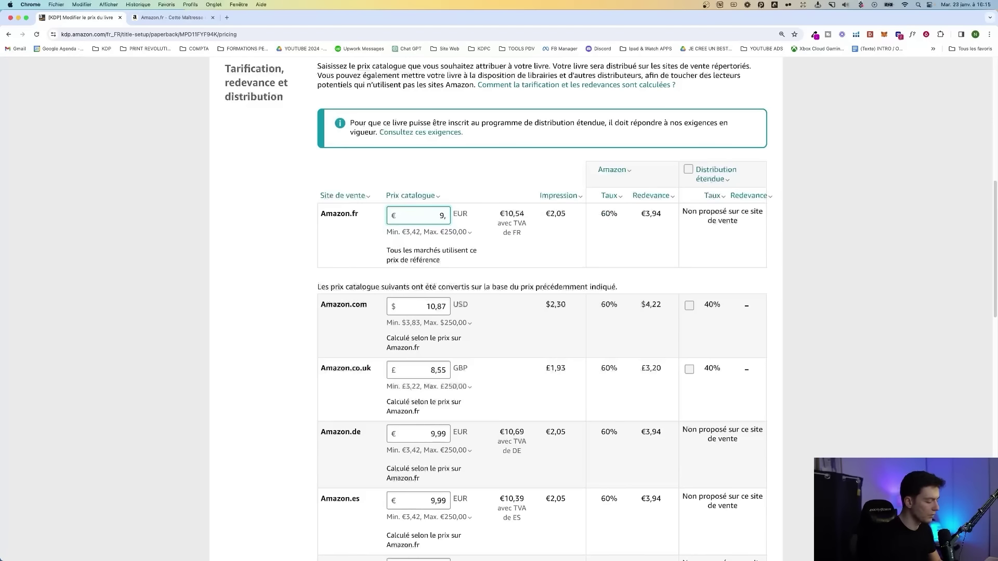
type("47")
left_click(282, 233)
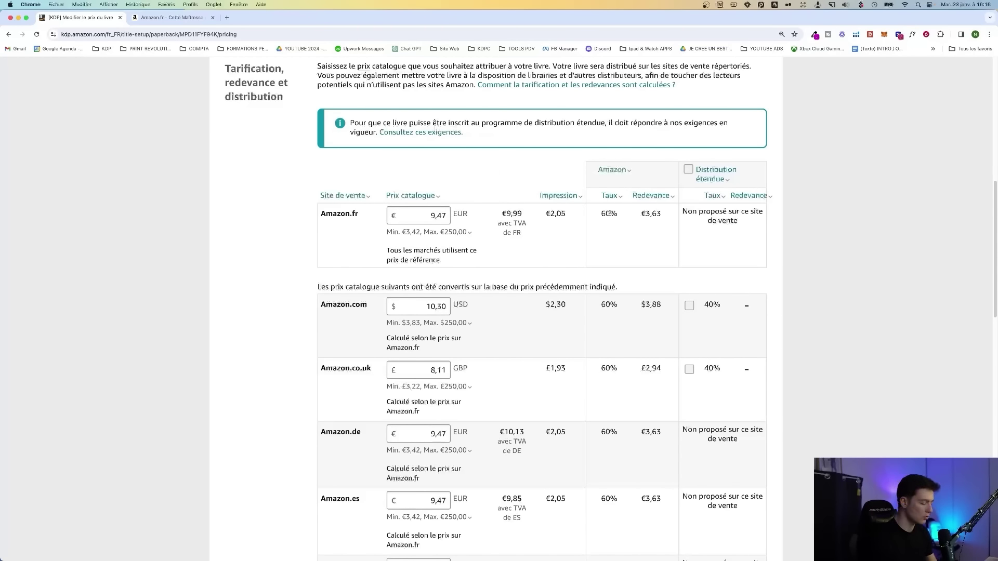
- Calculate the royalty before tax adjustment in Spotlight as 9,99 * 0.6 - 2,05, keeping the pricing table readable
key("super+space")
key("Right")
key("BackSpace")
key("BackSpace")
key("BackSpace")
key("BackSpace")
key("BackSpace")
key("BackSpace")
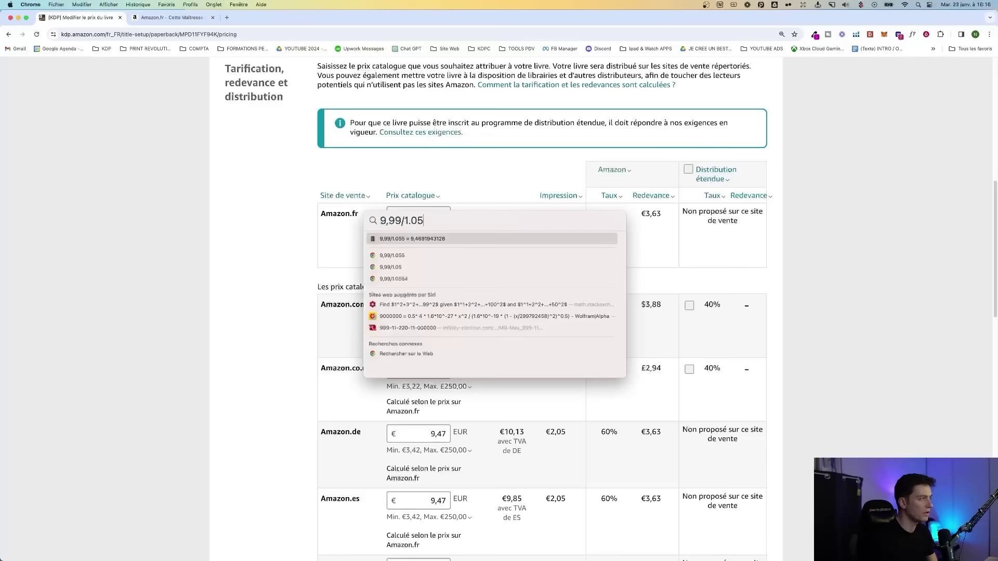
type("* 0")
type(".6")
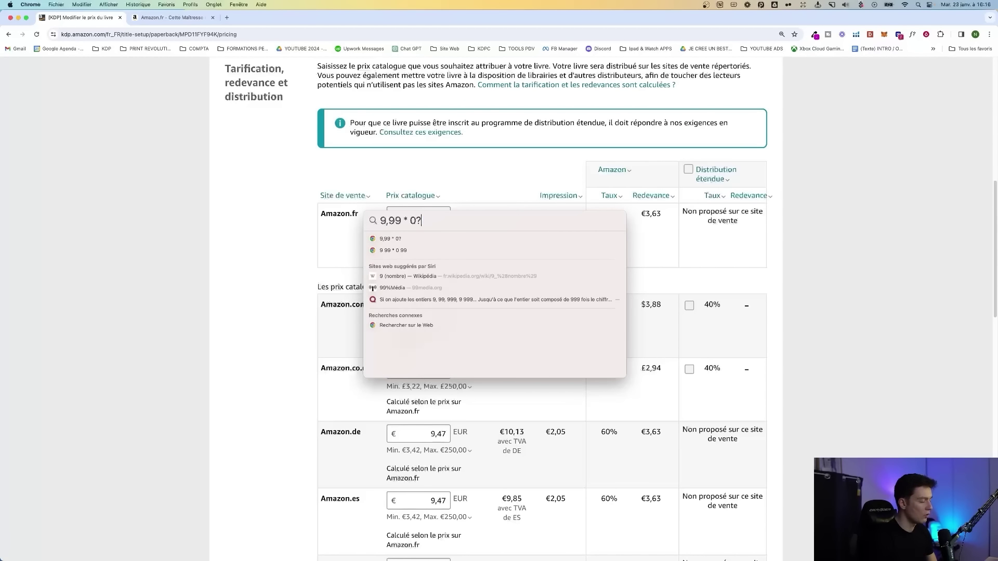
key("super+a")
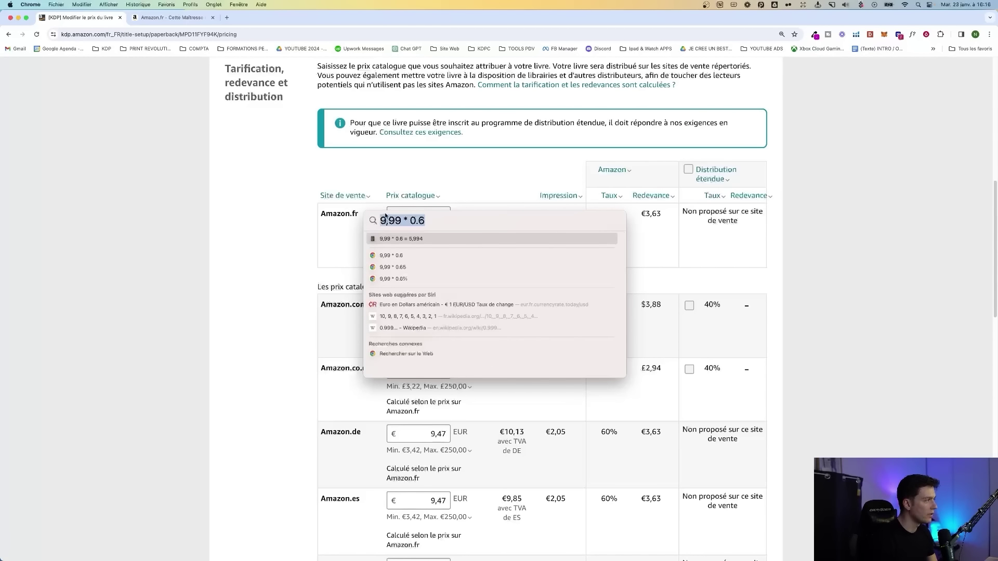
left_click_drag(385, 214, 177, 196)
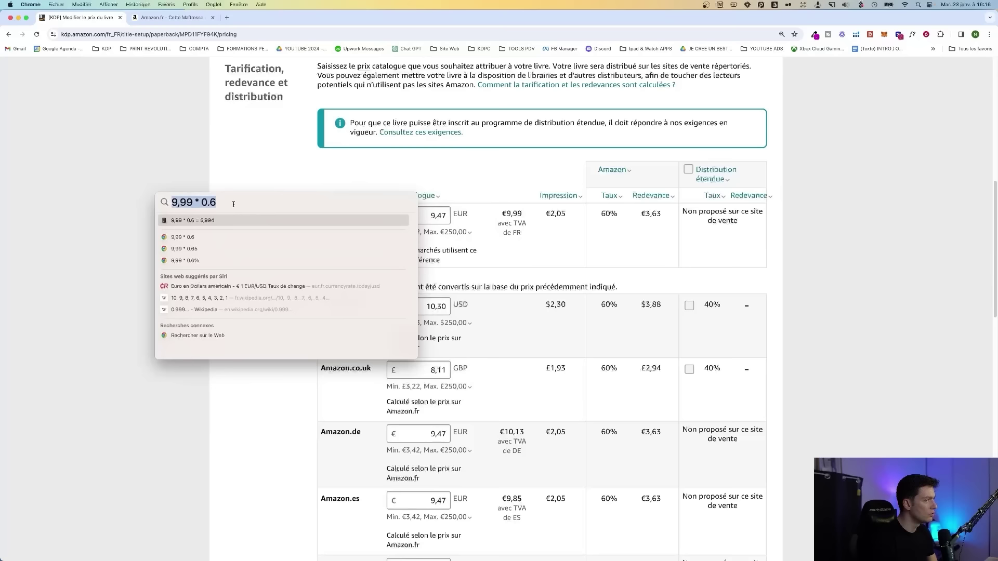
left_click(233, 204)
type("- 2,")
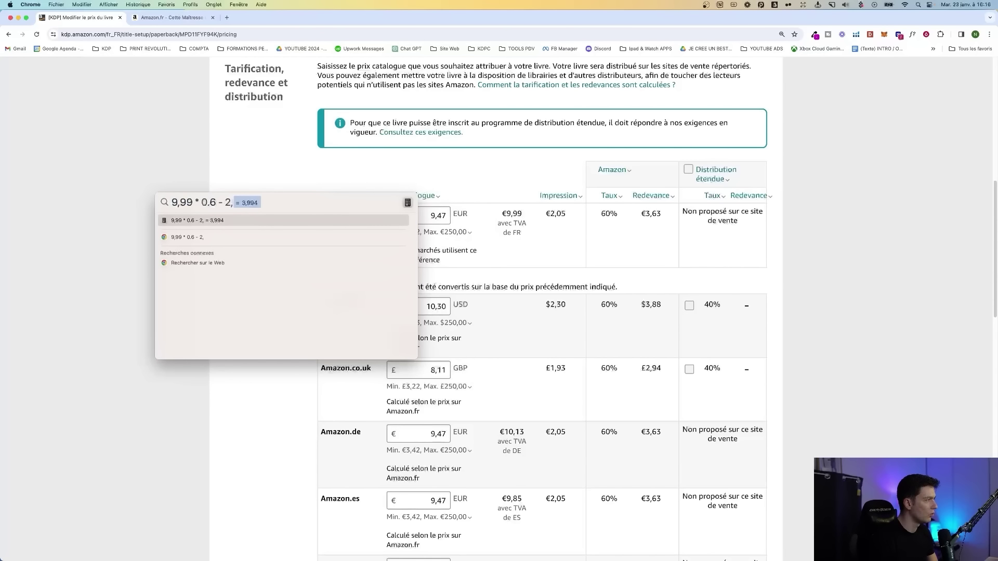
type("05")
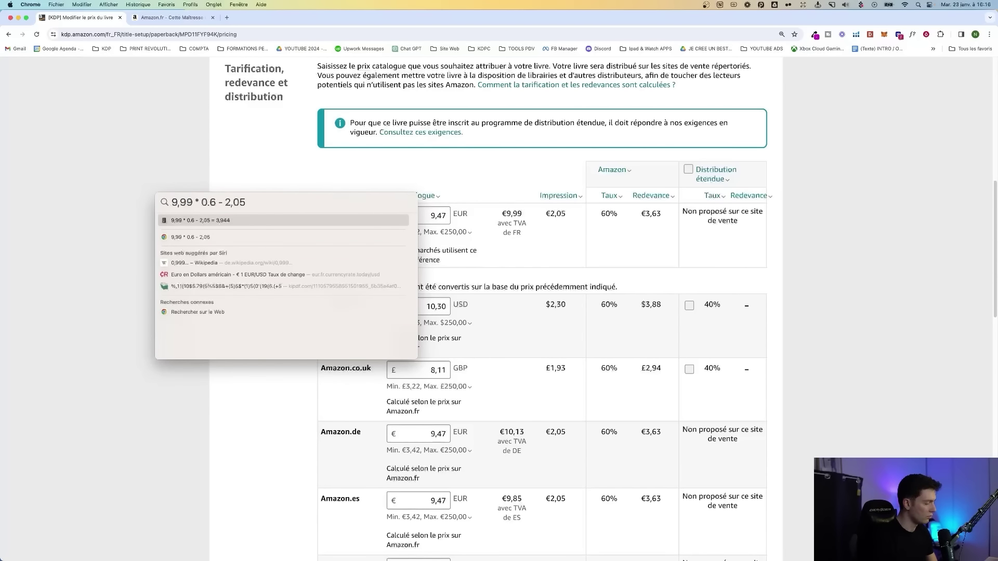
- Add the tax division to the Spotlight royalty calculation, making it 9,99/1.055 * 0.6 - 2,05, and close Spotlight
left_click(192, 203)
type("/1.05")
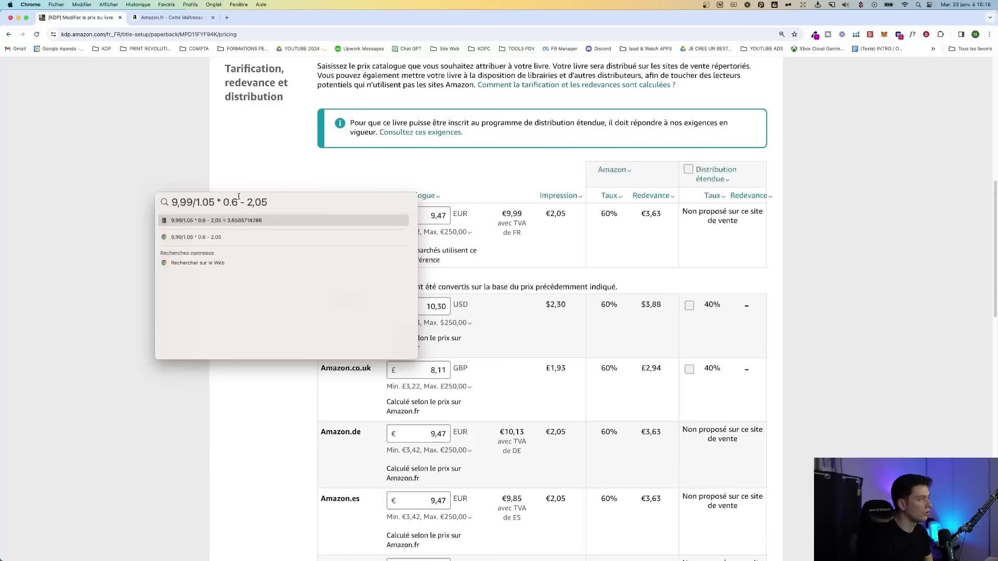
type("5")
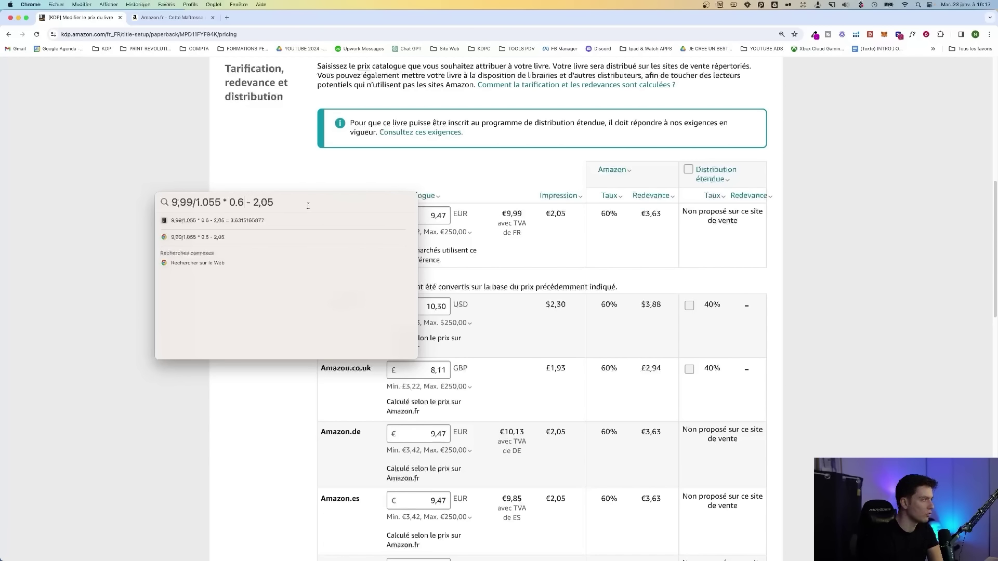
left_click(763, 242)
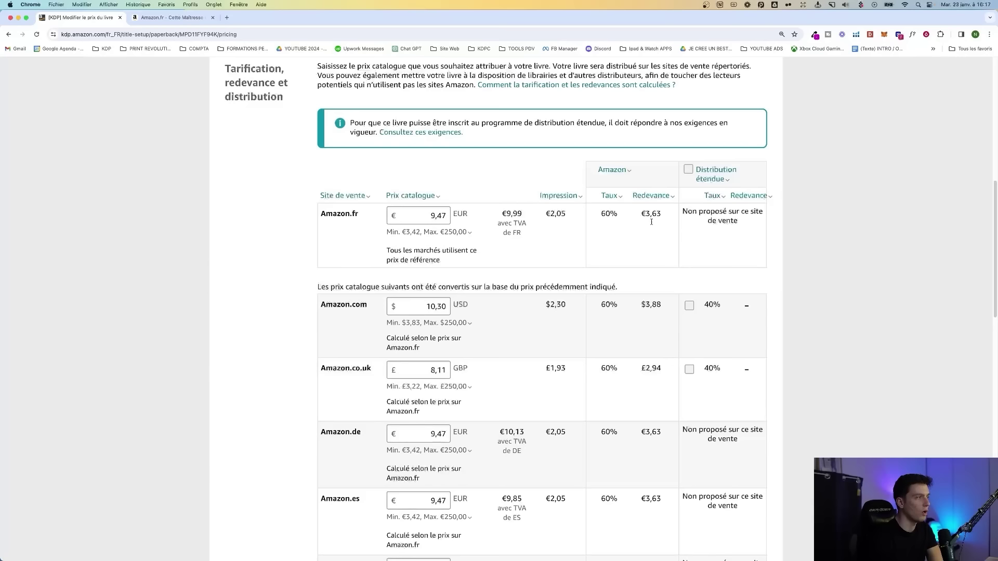
- Review the converted list prices and royalties of the other marketplaces, the Distribution étendue option, and the publishing options below the pricing table
scroll(572, 234, "down", 4)
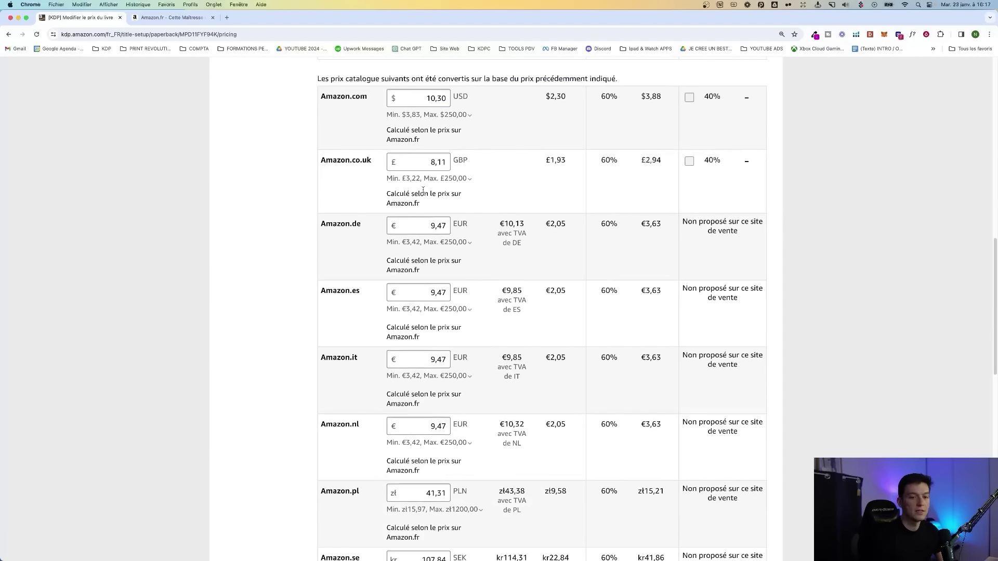
scroll(410, 149, "up", 1)
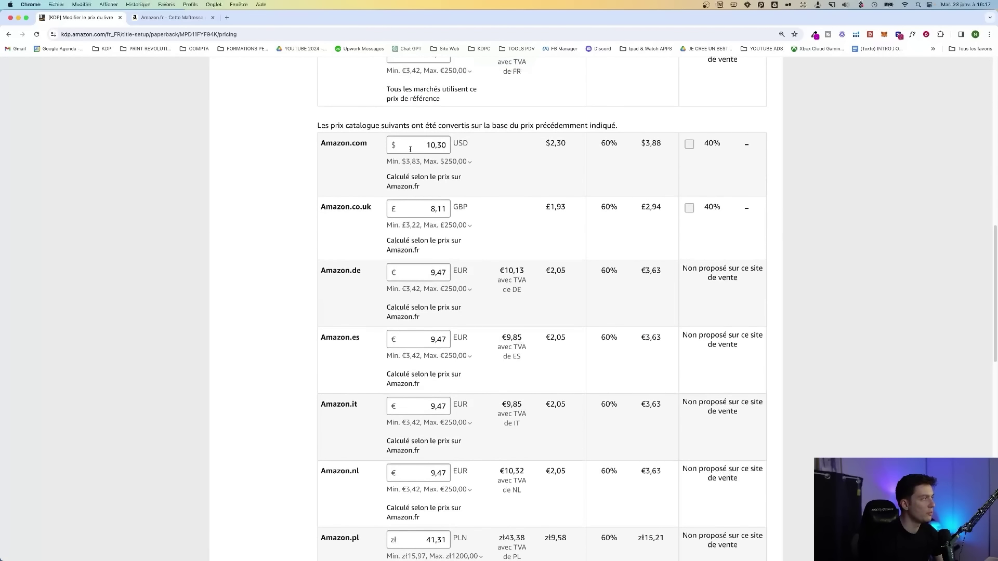
left_click(435, 226)
left_click(360, 256)
scroll(359, 256, "down", 2)
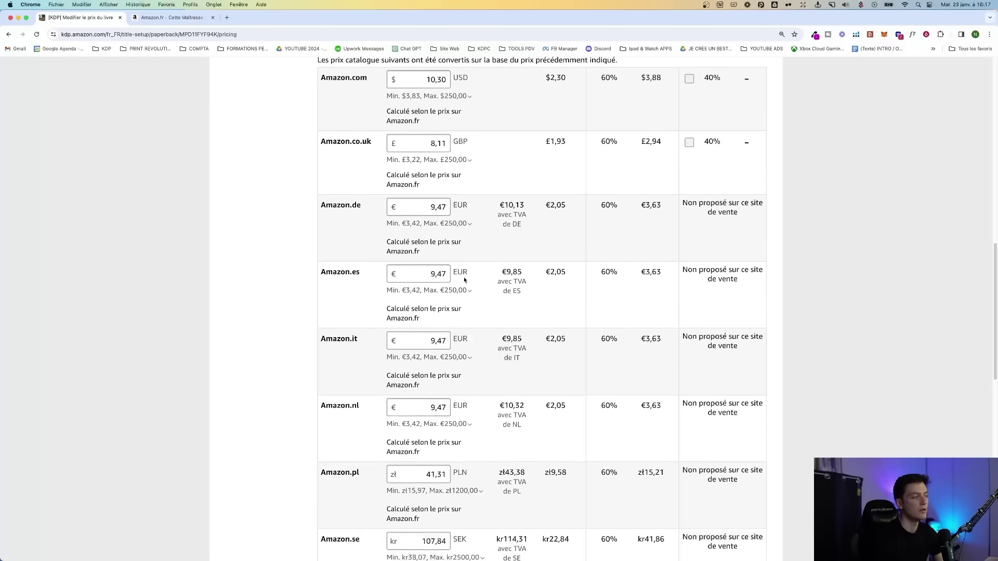
scroll(467, 283, "up", 4)
scroll(463, 286, "down", 2)
scroll(457, 284, "up", 5)
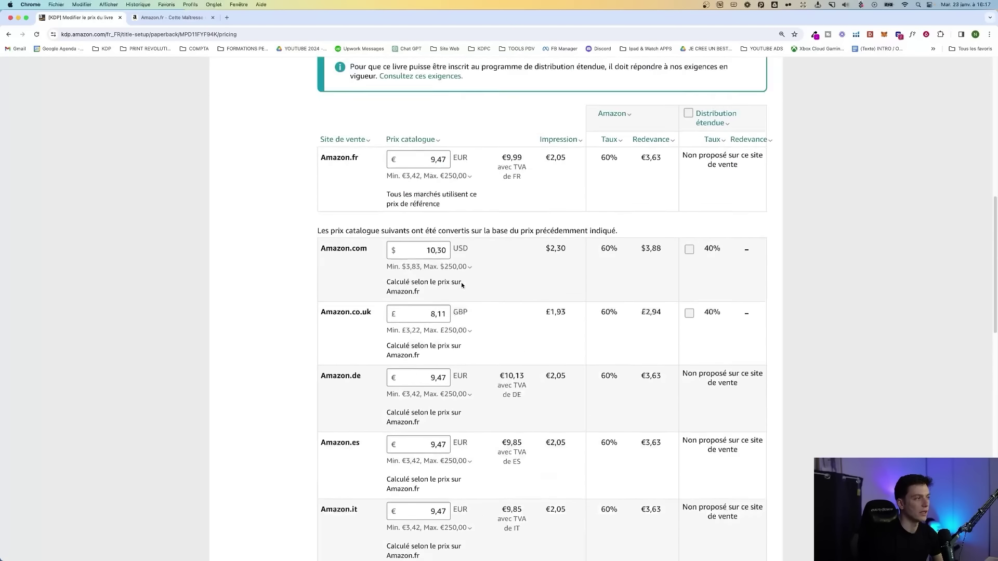
scroll(704, 299, "down", 1)
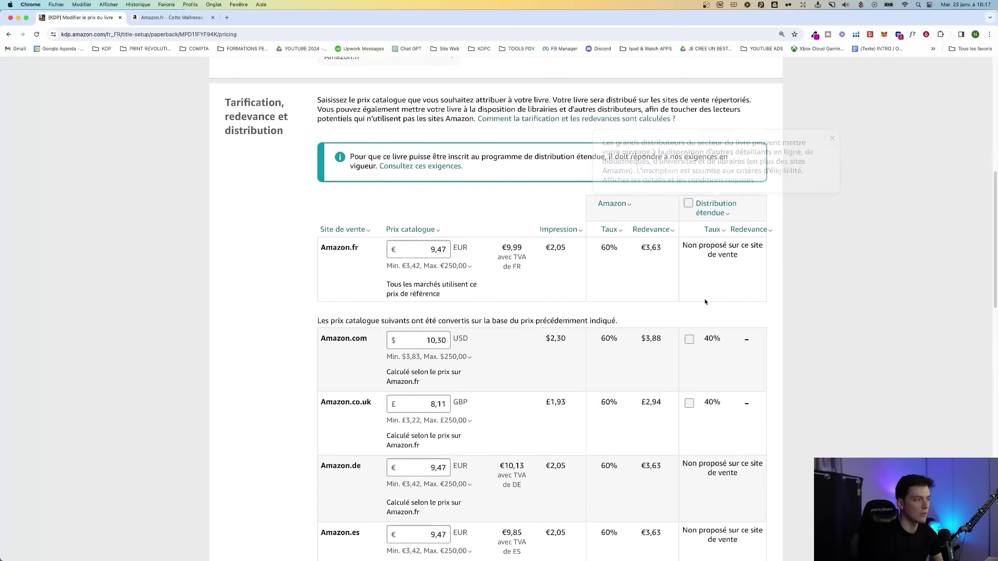
scroll(552, 309, "down", 15)
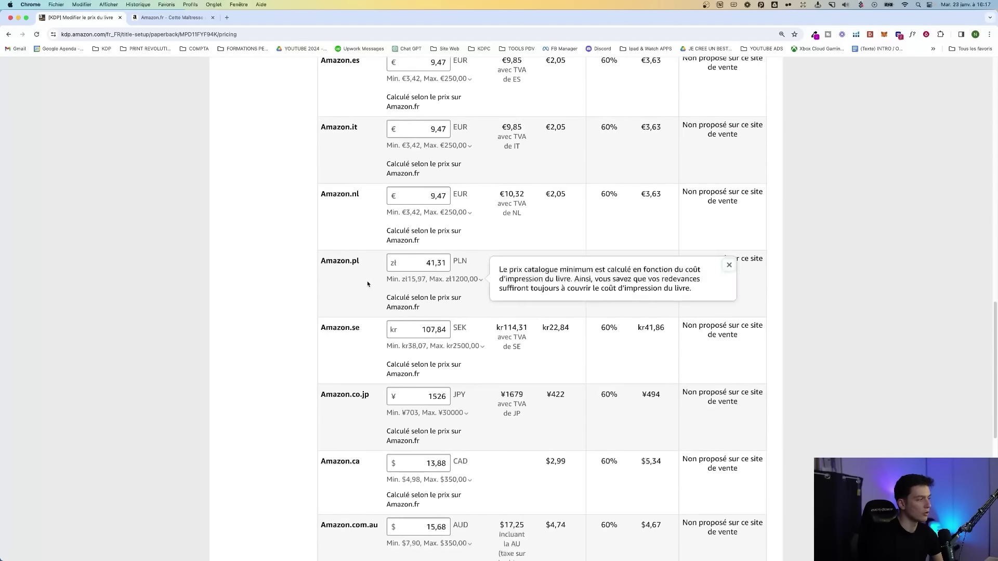
scroll(334, 283, "up", 12)
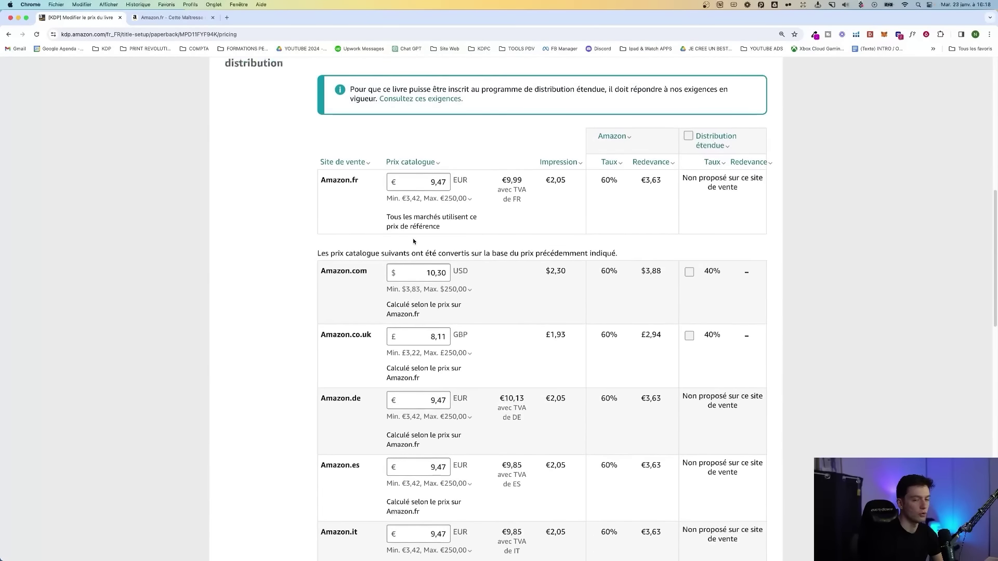
scroll(414, 227, "down", 10)
scroll(473, 348, "down", 5)
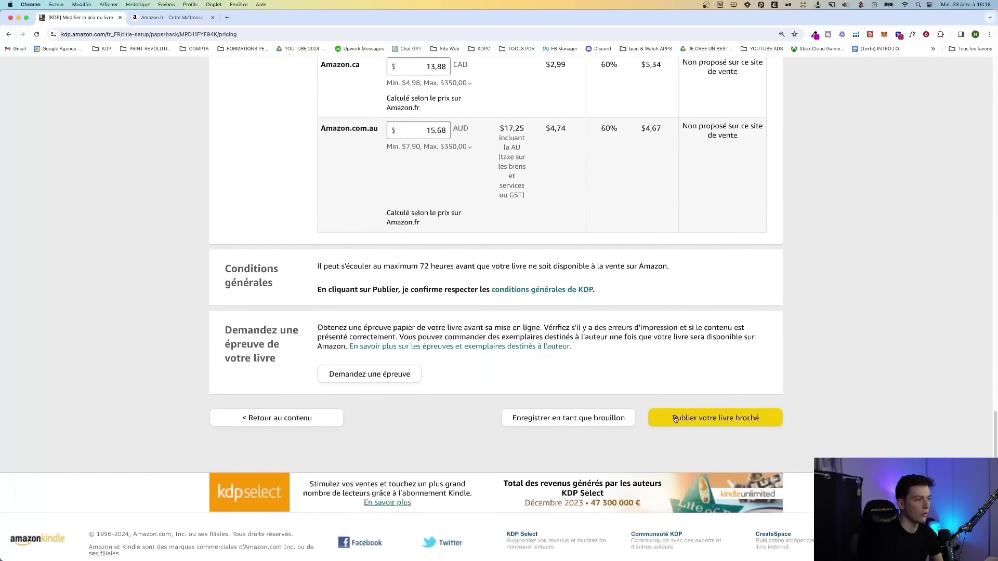